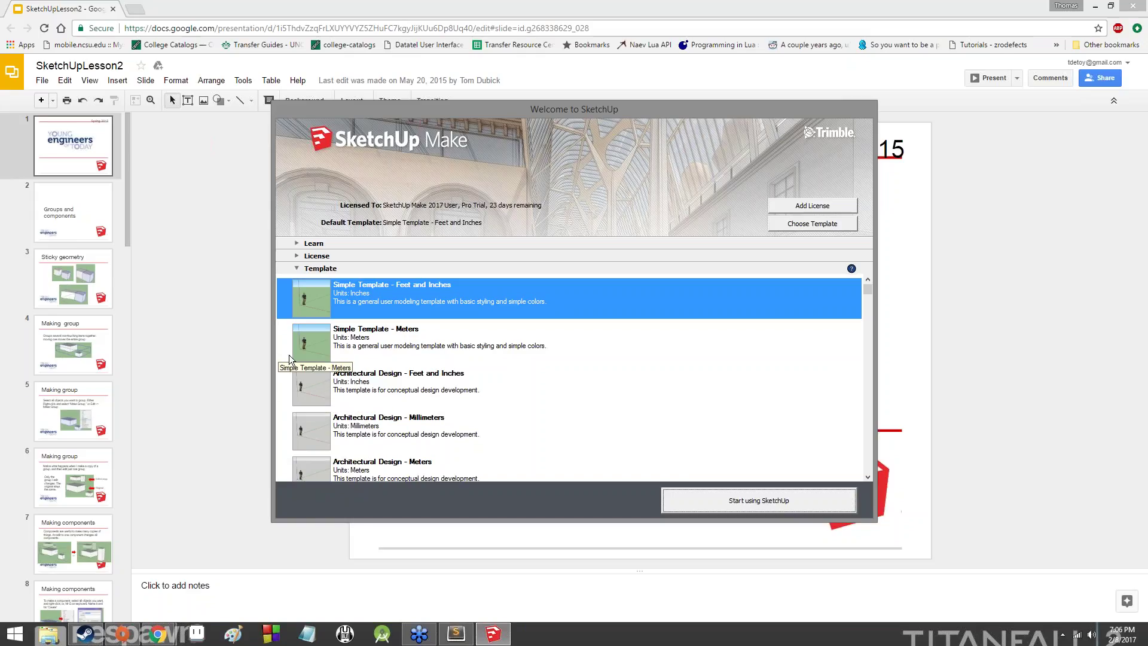
# Step: Start SketchUp with the Simple Template - Feet and Inches
pyautogui.click(684, 500)
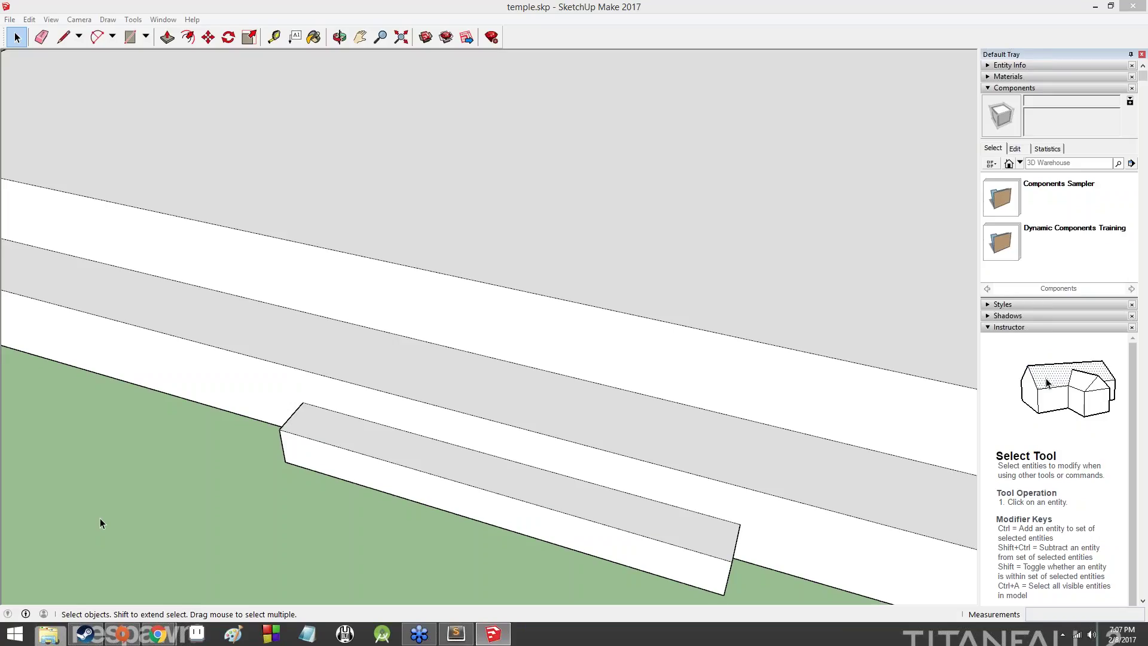
# Step: Examine the two-tier temple base and the stair block attached to its front edge
pyautogui.scroll(-6, 105, 533)
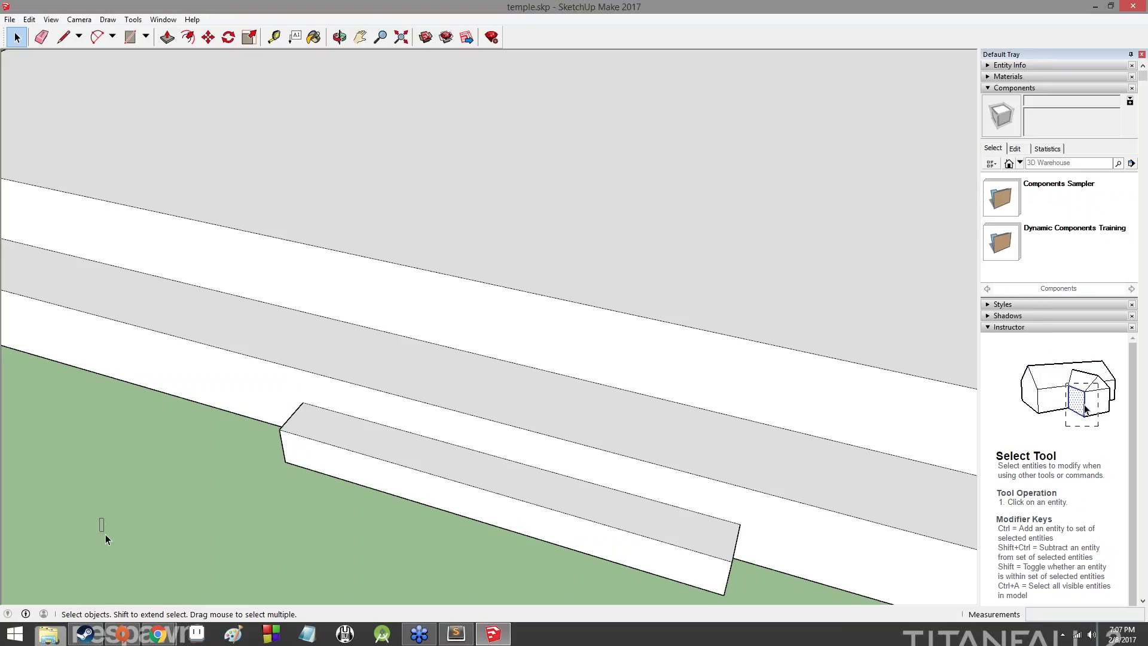
pyautogui.scroll(-5, 285, 351)
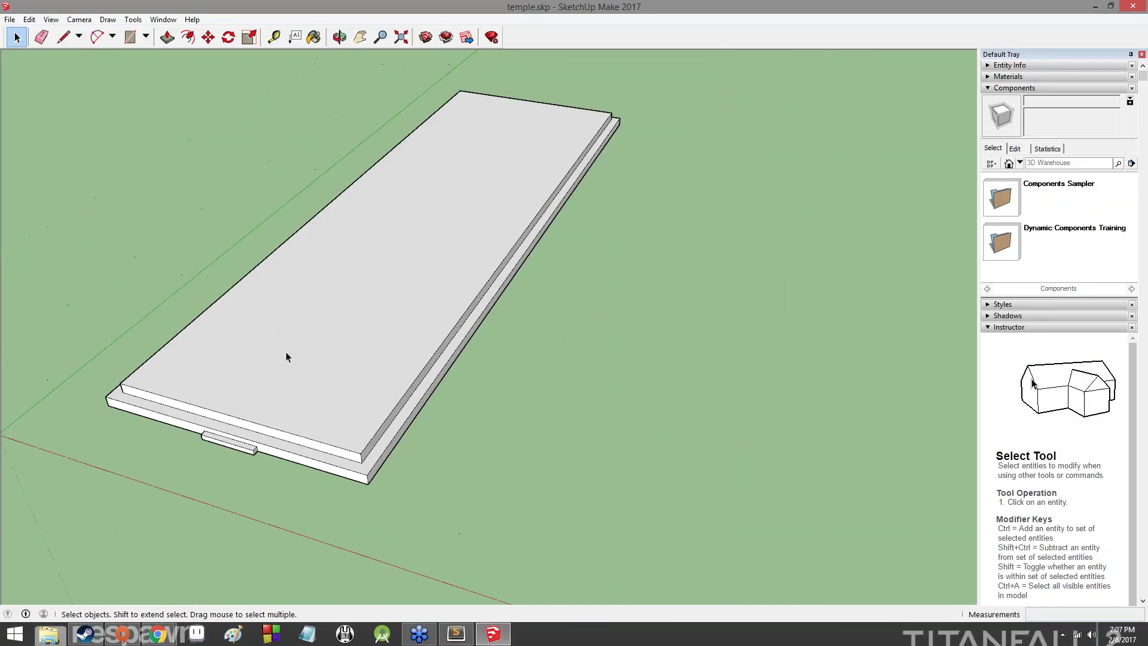
pyautogui.scroll(3, 287, 304)
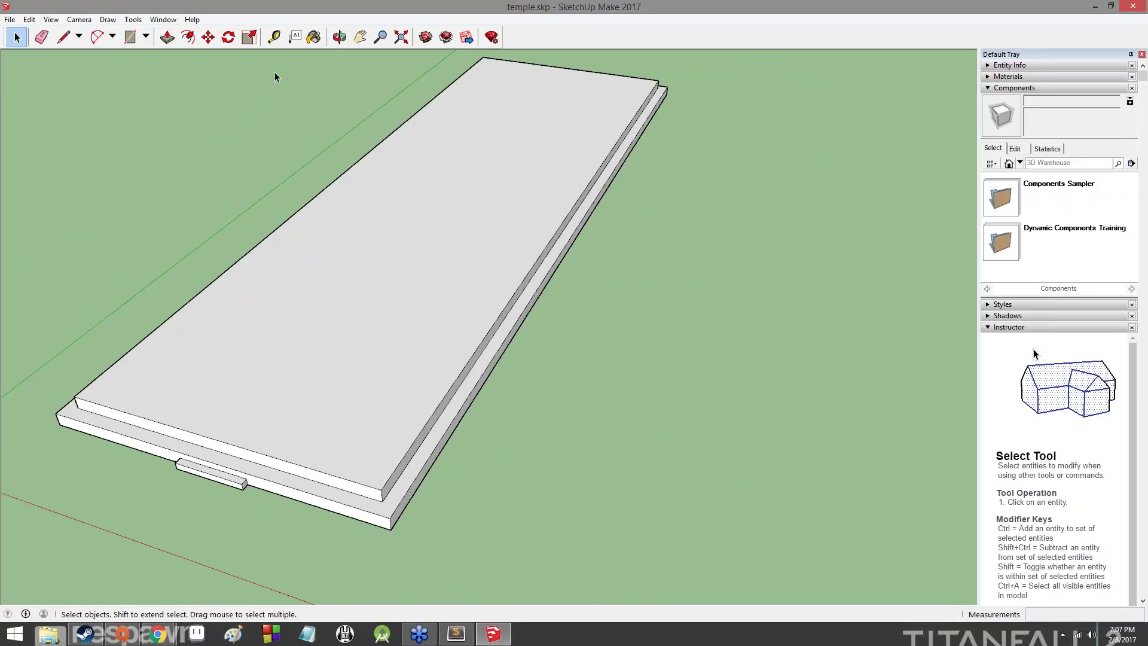
pyautogui.click(401, 37)
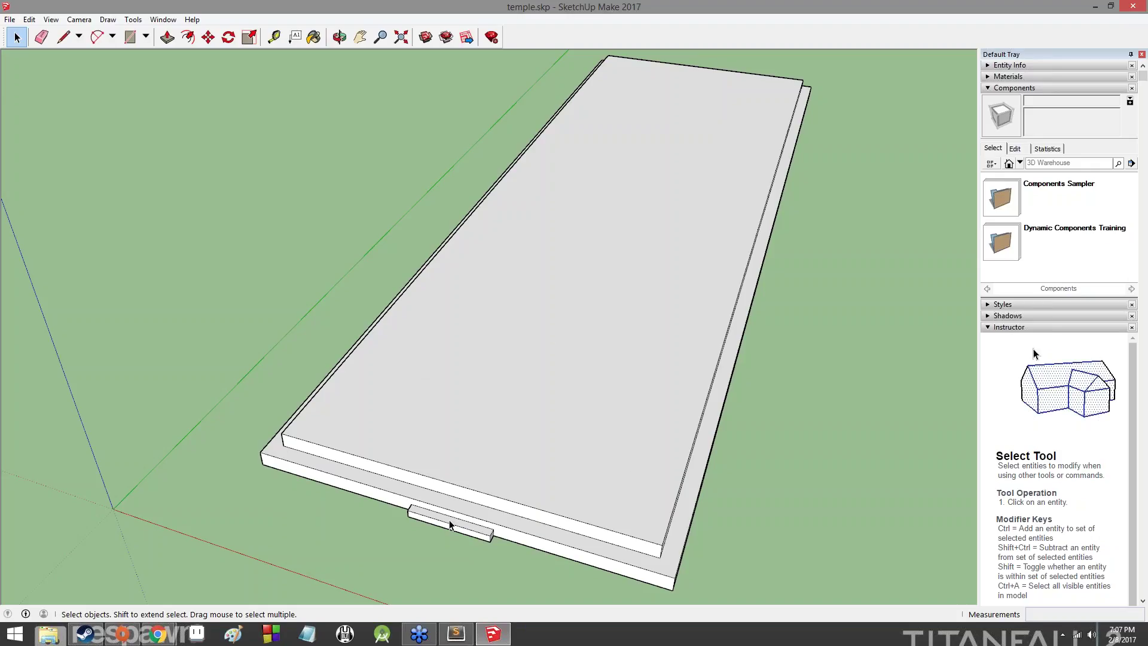
pyautogui.scroll(3, 450, 520)
pyautogui.scroll(2, 450, 521)
pyautogui.scroll(-5, 450, 517)
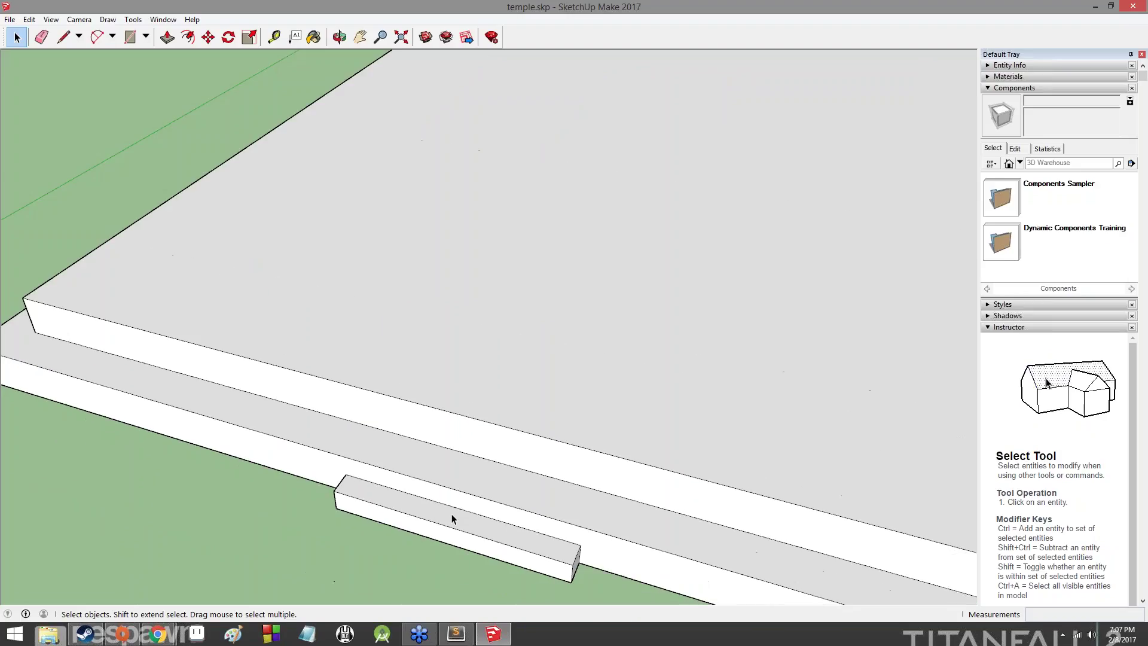
pyautogui.scroll(4, 451, 513)
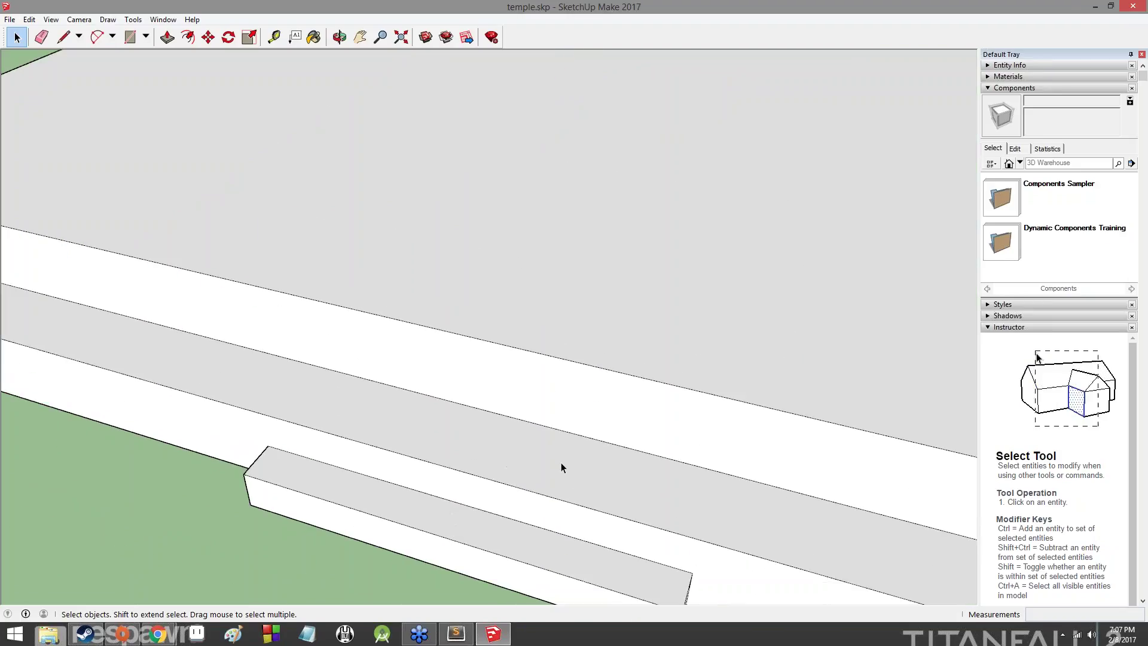
pyautogui.moveTo(158, 632)
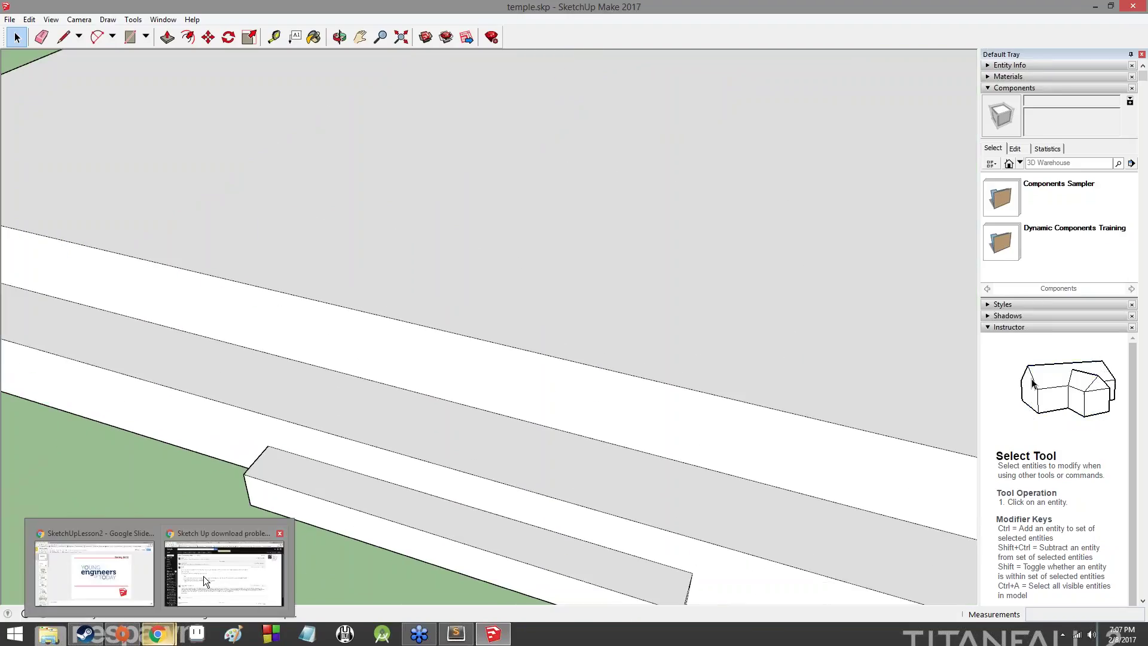
pyautogui.click(203, 576)
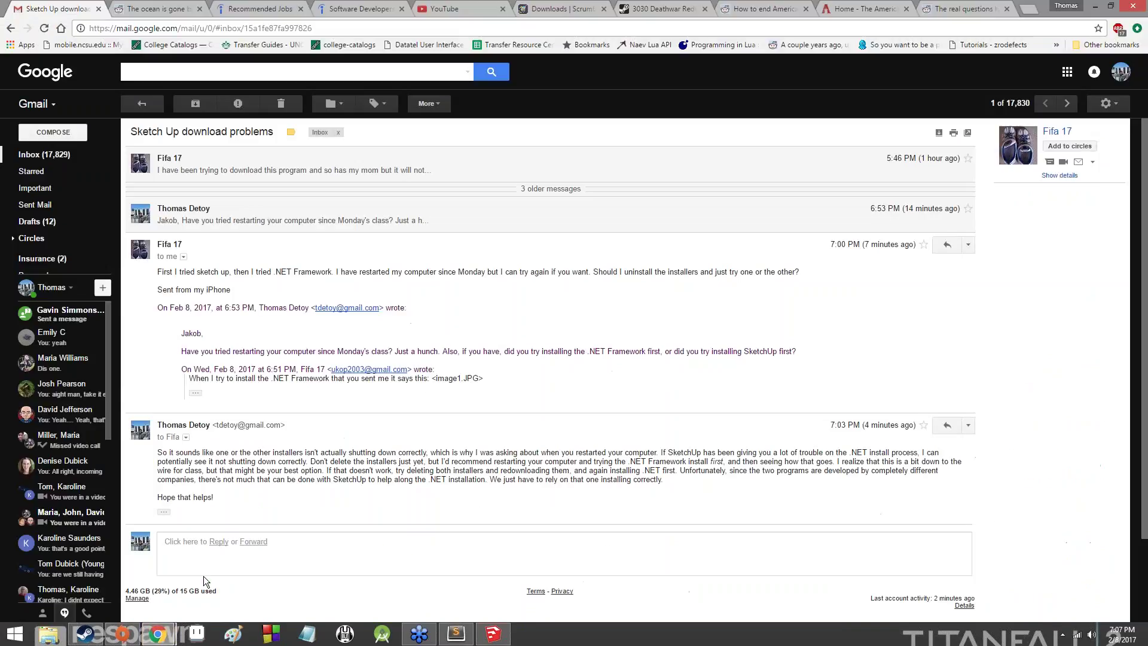
pyautogui.click(1096, 7)
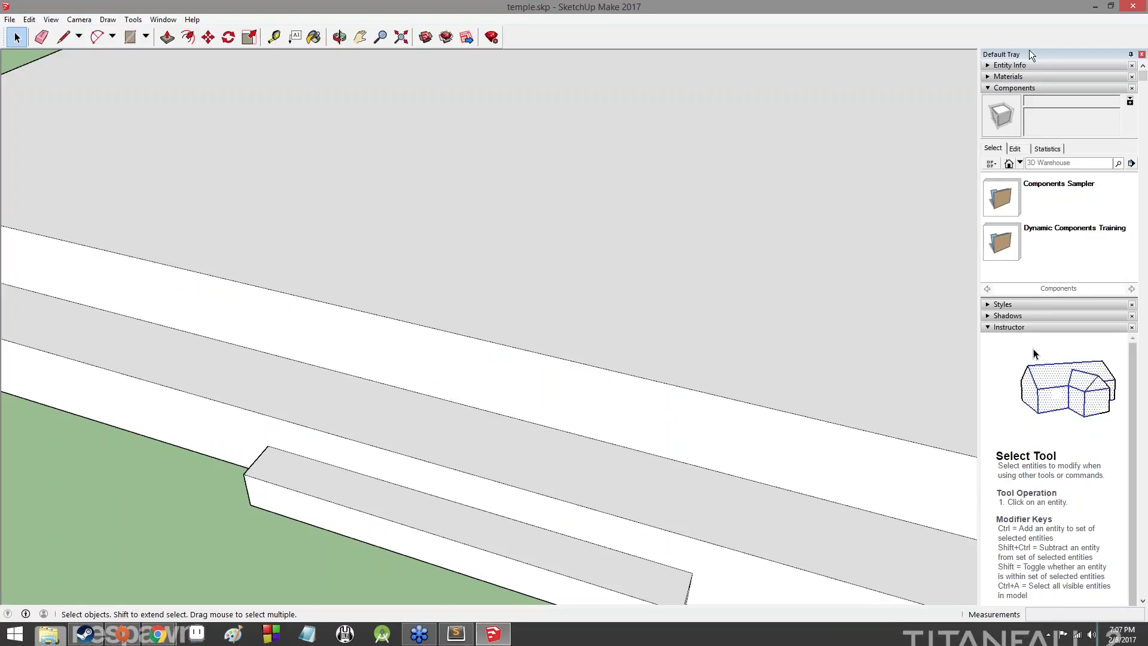
# Step: Switch to the SketchUpLesson2 presentation in Chrome and read the slides on pulling up and copying the temple stair
pyautogui.moveTo(157, 632)
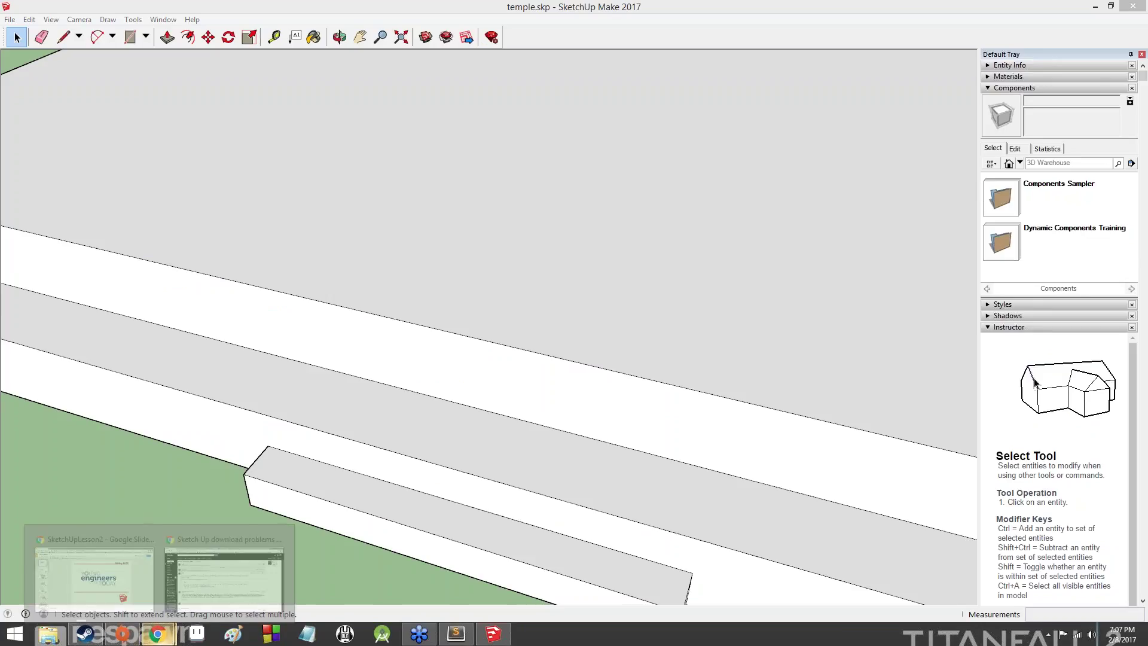
pyautogui.click(121, 575)
pyautogui.scroll(-10, 89, 418)
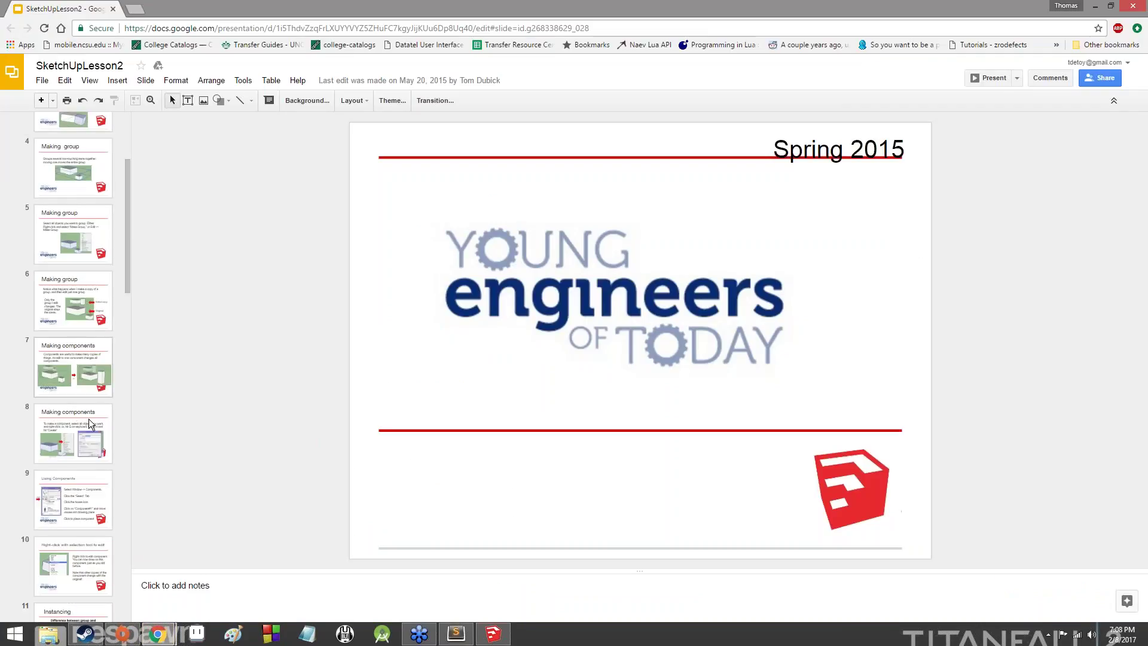
pyautogui.scroll(-8, 88, 419)
pyautogui.scroll(5, 88, 418)
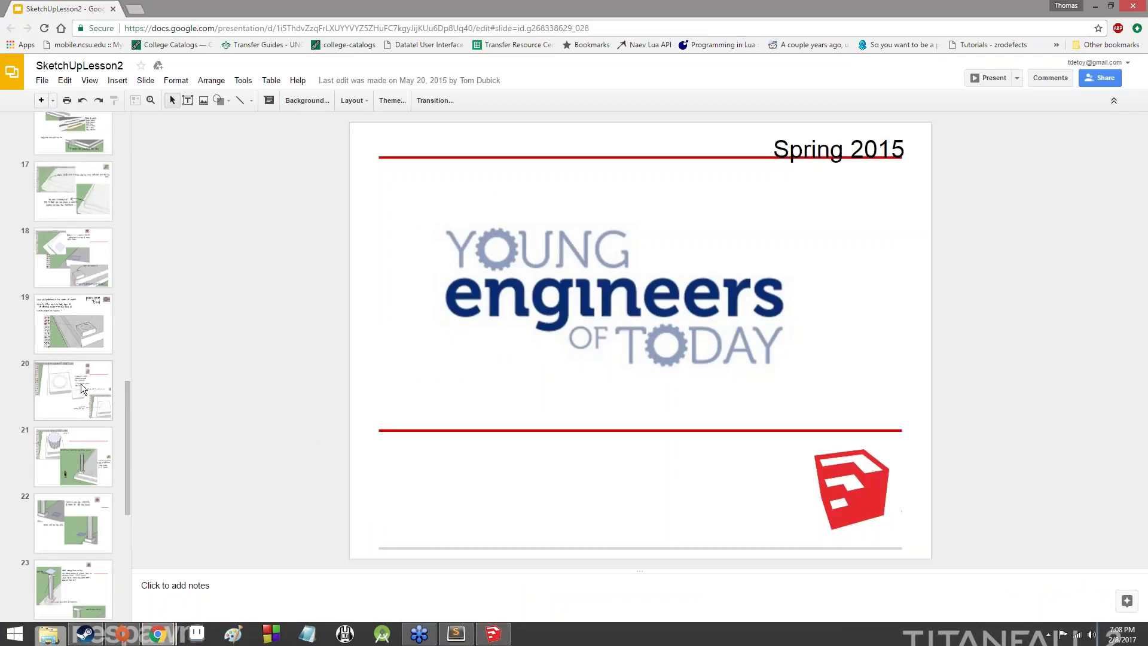
pyautogui.scroll(3, 77, 367)
pyautogui.click(81, 323)
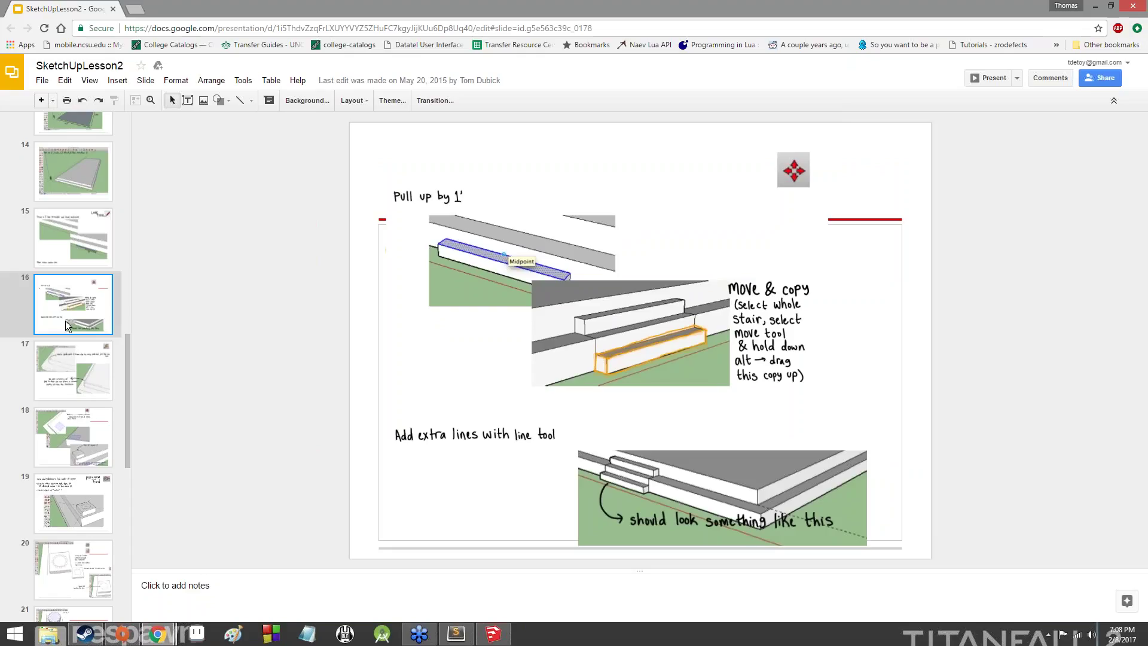
pyautogui.click(58, 255)
pyautogui.click(80, 286)
# Step: Return to the temple model in SketchUp and inspect the stair block on the base's front edge
pyautogui.hotkey('alt', 'Tab')
pyautogui.scroll(-4, 438, 387)
pyautogui.scroll(4, 436, 387)
pyautogui.scroll(-7, 410, 348)
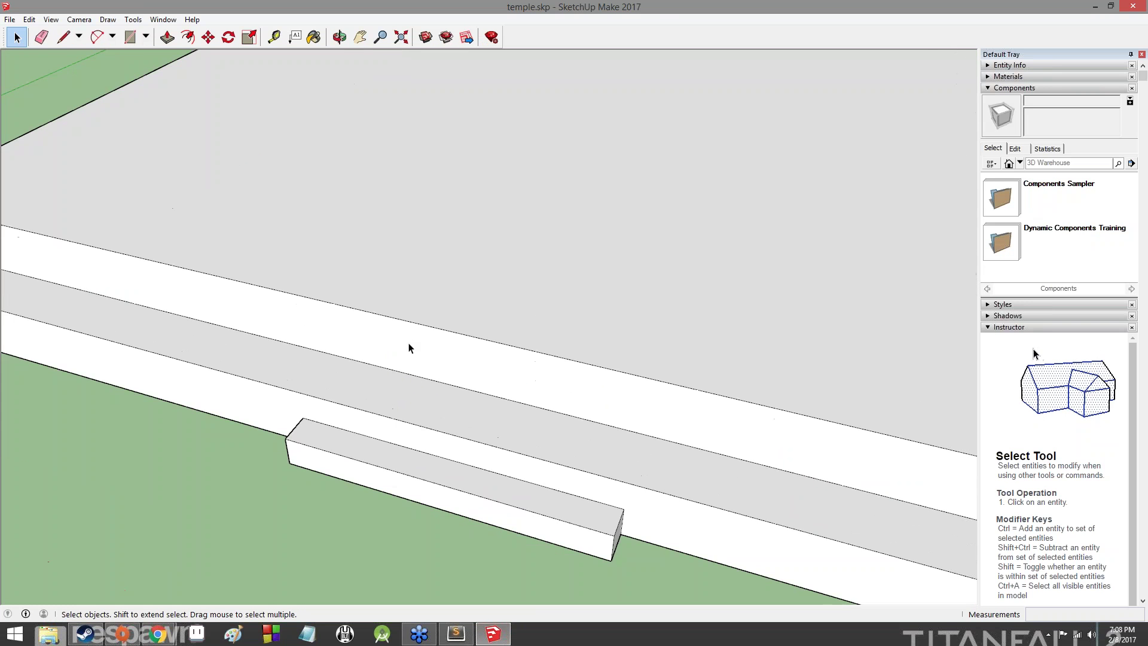
pyautogui.moveTo(410, 348); pyautogui.dragTo(149, 218, button='middle')
pyautogui.click(63, 37)
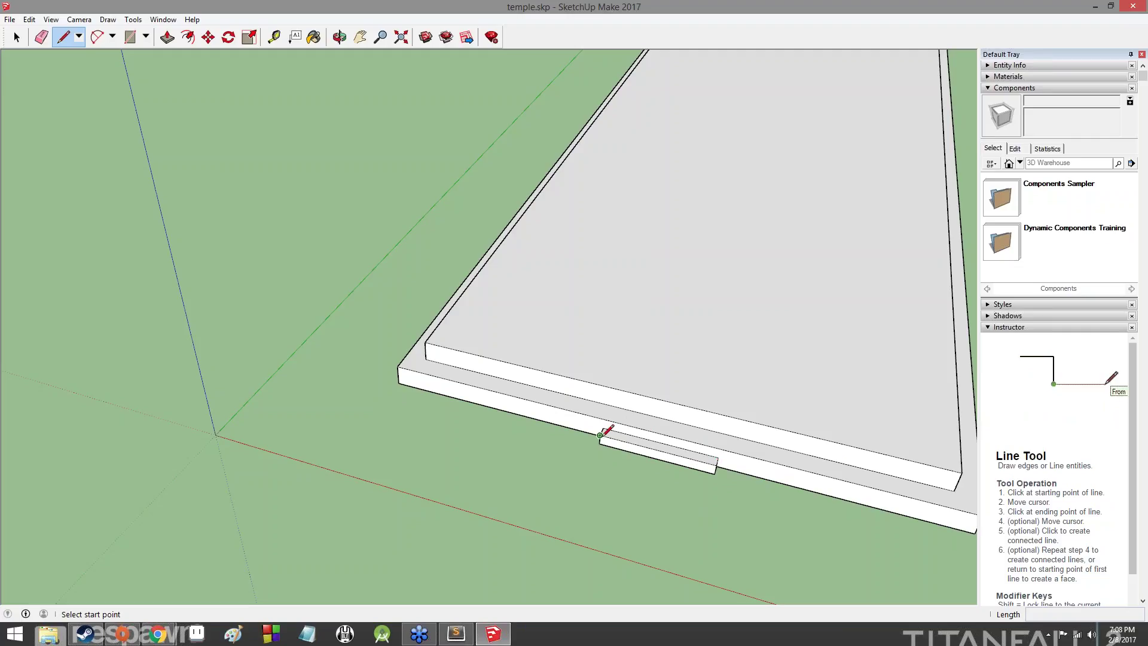
pyautogui.scroll(6, 676, 476)
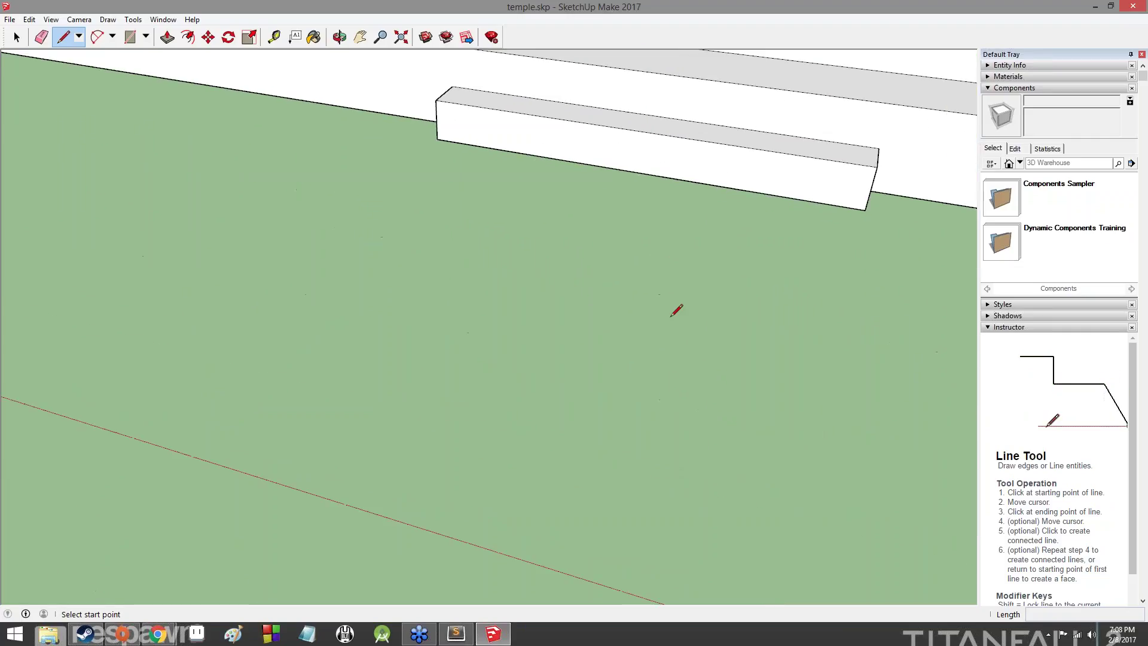
pyautogui.scroll(-1, 687, 256)
pyautogui.moveTo(688, 255); pyautogui.dragTo(548, 267, button='middle')
pyautogui.moveTo(317, 291); pyautogui.dragTo(54, 70, button='middle')
pyautogui.press('space')
# Step: Select the stair block's faces and edges, adding its end and top faces to the selection
pyautogui.tripleClick(517, 301)
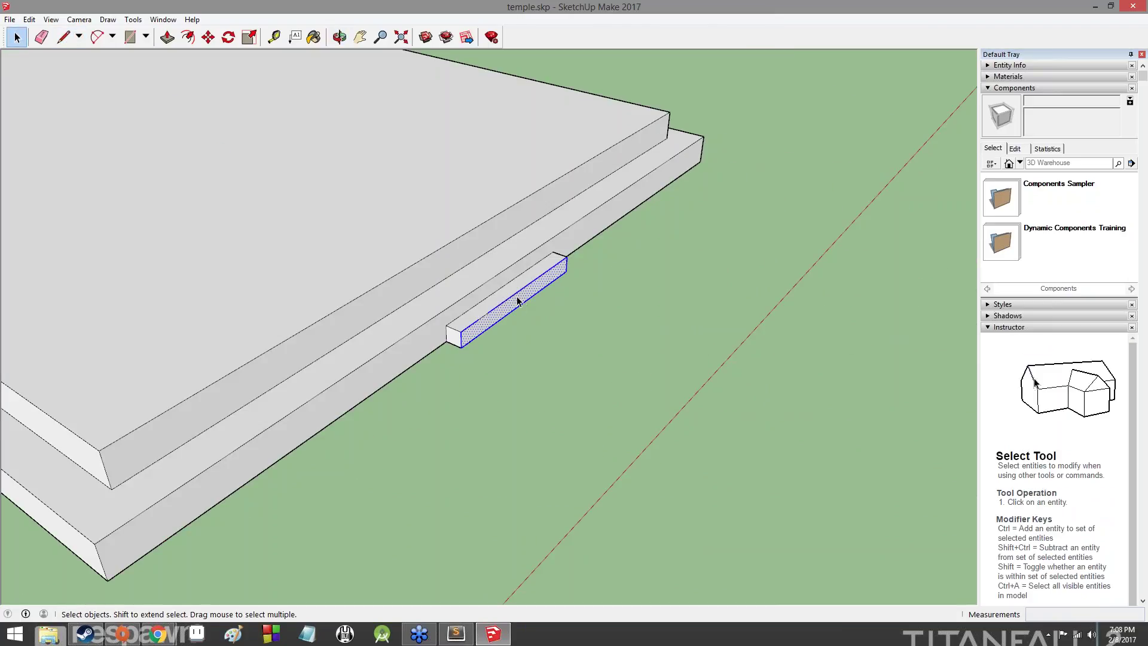
pyautogui.click(518, 300)
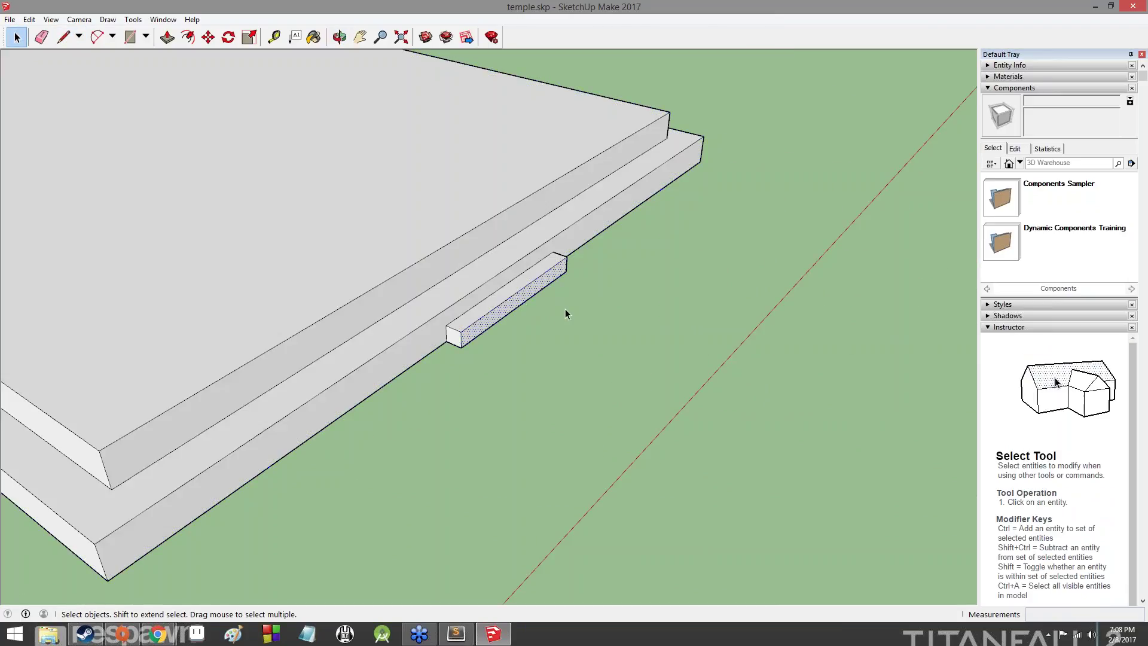
pyautogui.keyDown('shift'); pyautogui.click(453, 337); pyautogui.keyUp('shift')
pyautogui.keyDown('shift'); pyautogui.click(460, 338); pyautogui.keyUp('shift')
pyautogui.keyDown('shift'); pyautogui.click(457, 345); pyautogui.keyUp('shift')
pyautogui.keyDown('shift'); pyautogui.click(508, 283); pyautogui.keyUp('shift')
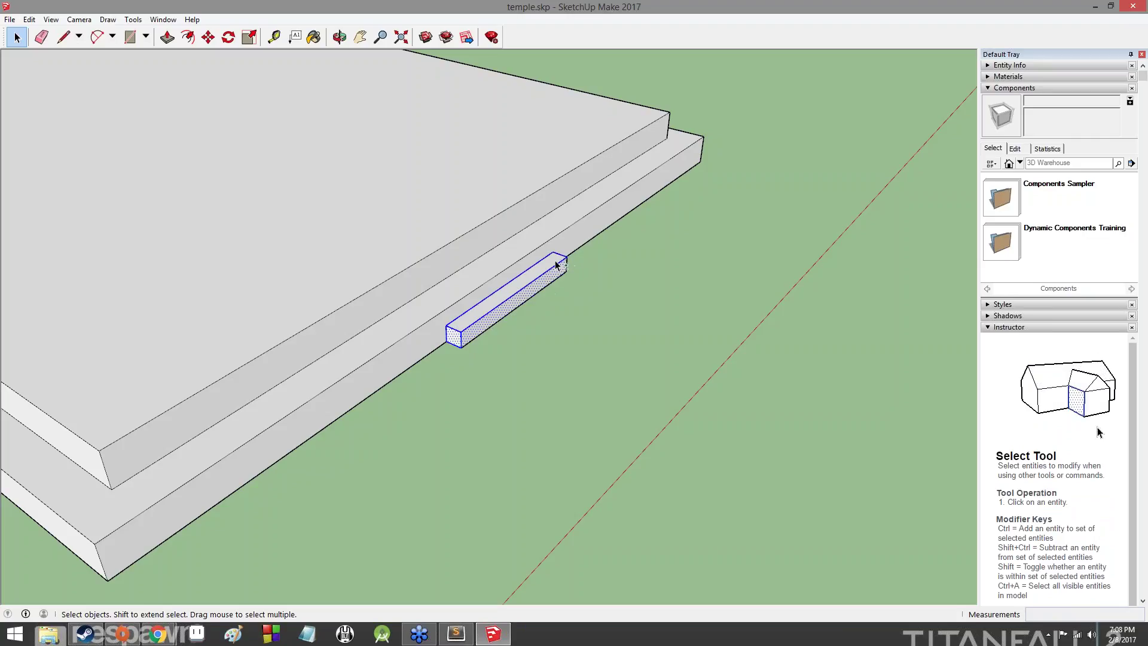
pyautogui.moveTo(569, 261); pyautogui.dragTo(646, 251, button='middle')
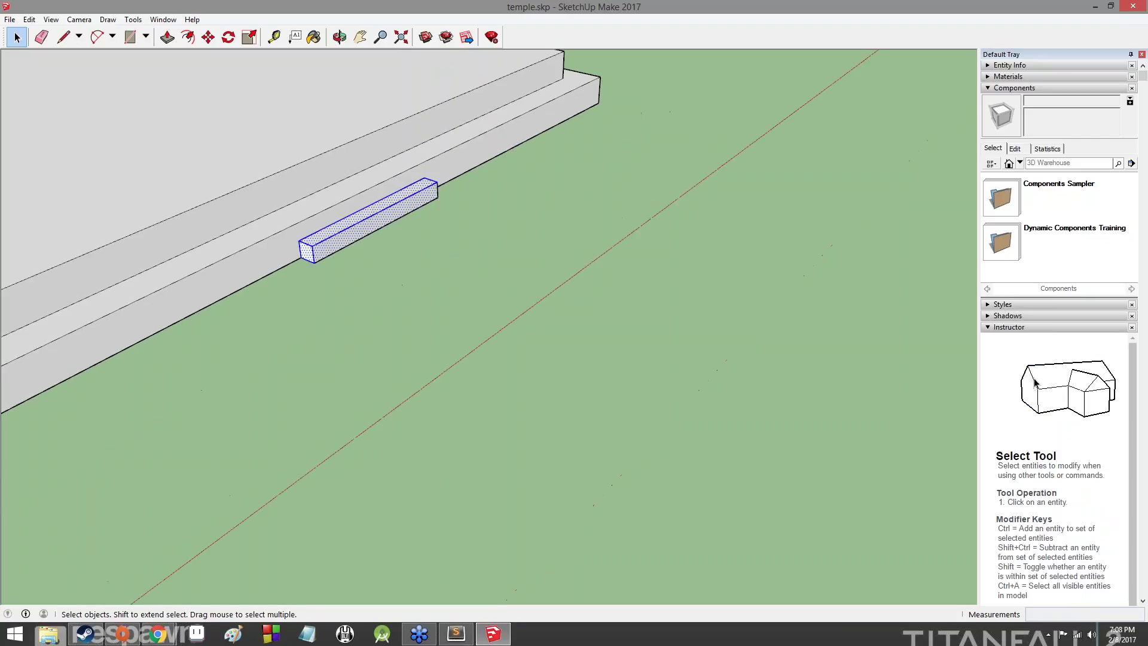
pyautogui.moveTo(334, 206); pyautogui.dragTo(504, 170, button='middle')
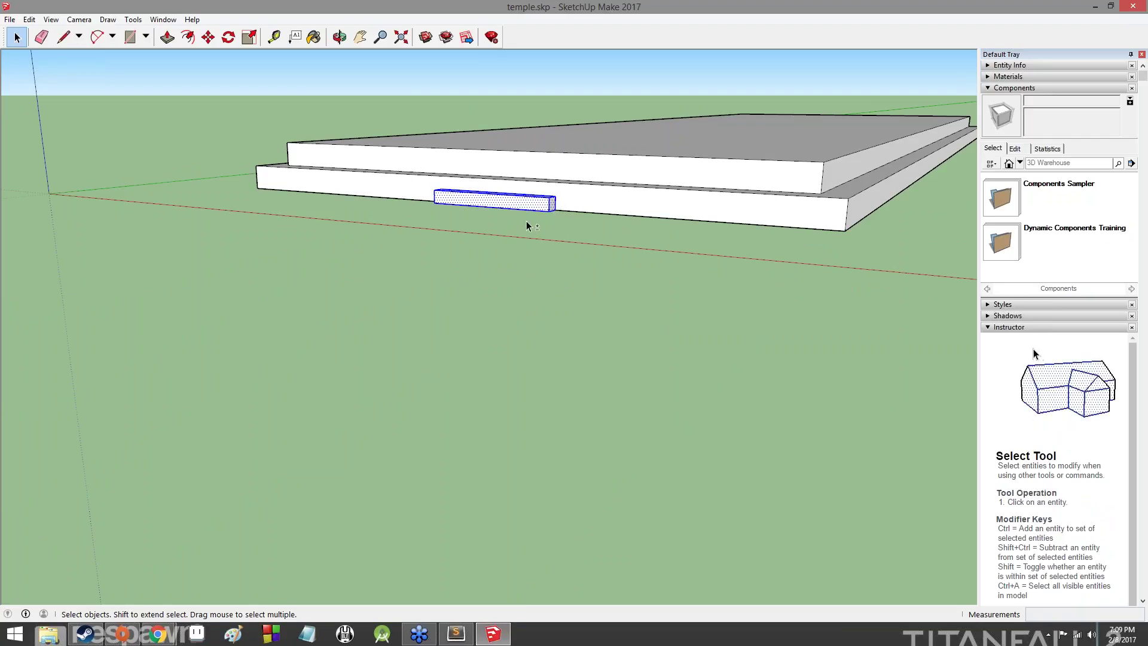
pyautogui.moveTo(528, 225); pyautogui.dragTo(661, 267, button='middle')
pyautogui.scroll(6, 625, 161)
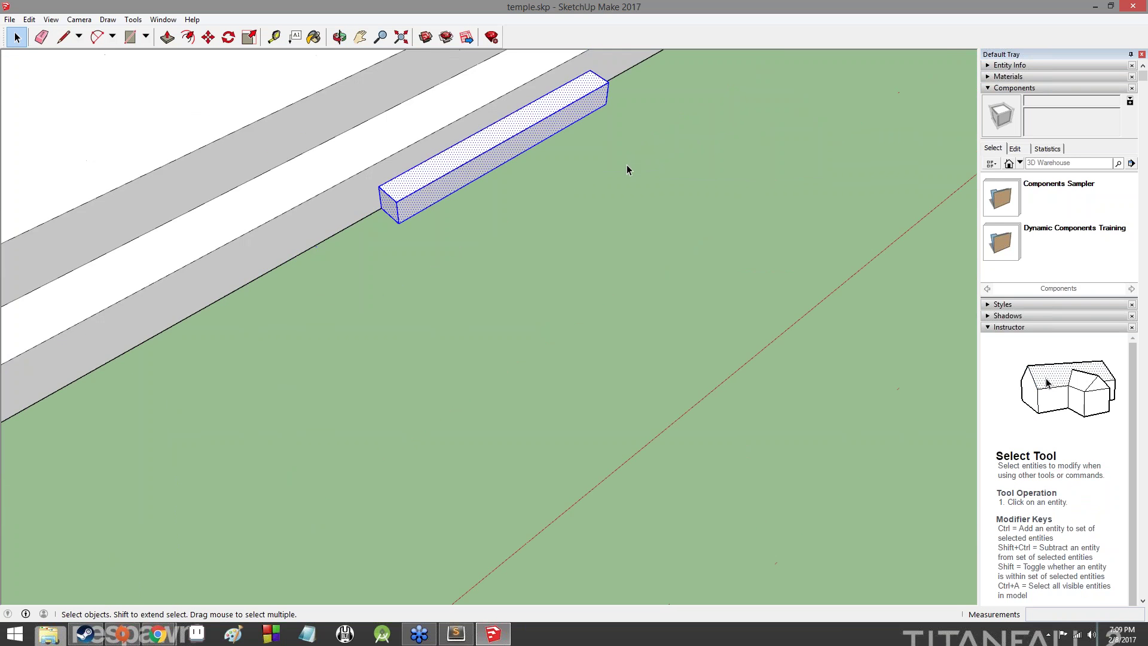
pyautogui.moveTo(627, 166); pyautogui.dragTo(641, 15, button='middle')
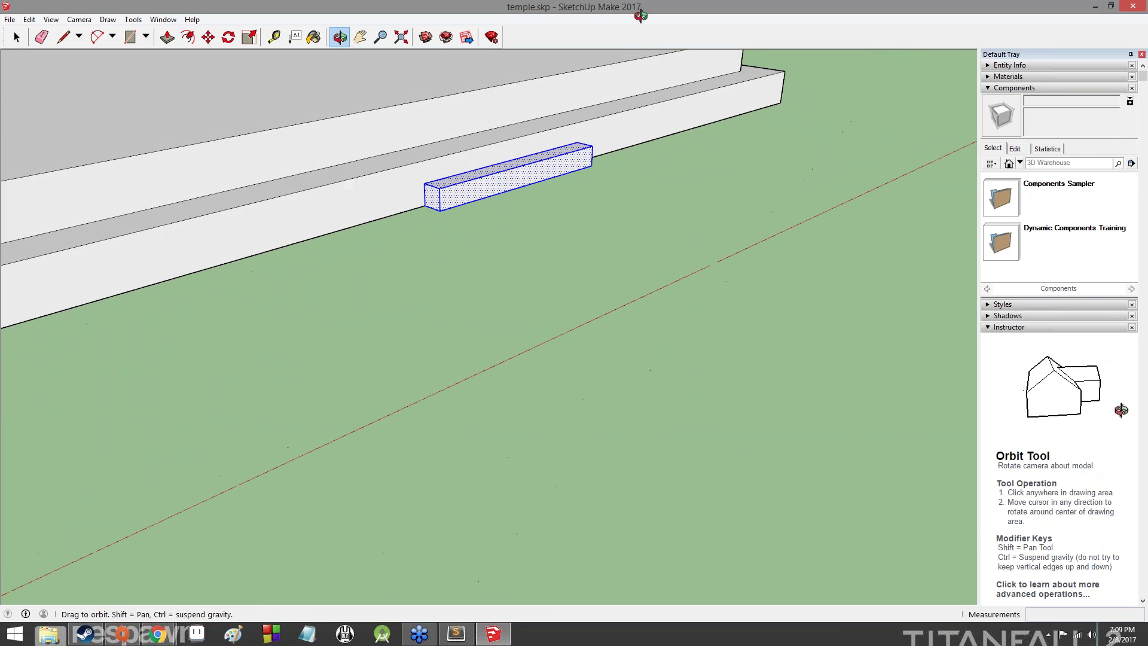
# Step: Try to move a copy of the selected stair block up above the original by about 2' 3", and undo it
pyautogui.click(208, 37)
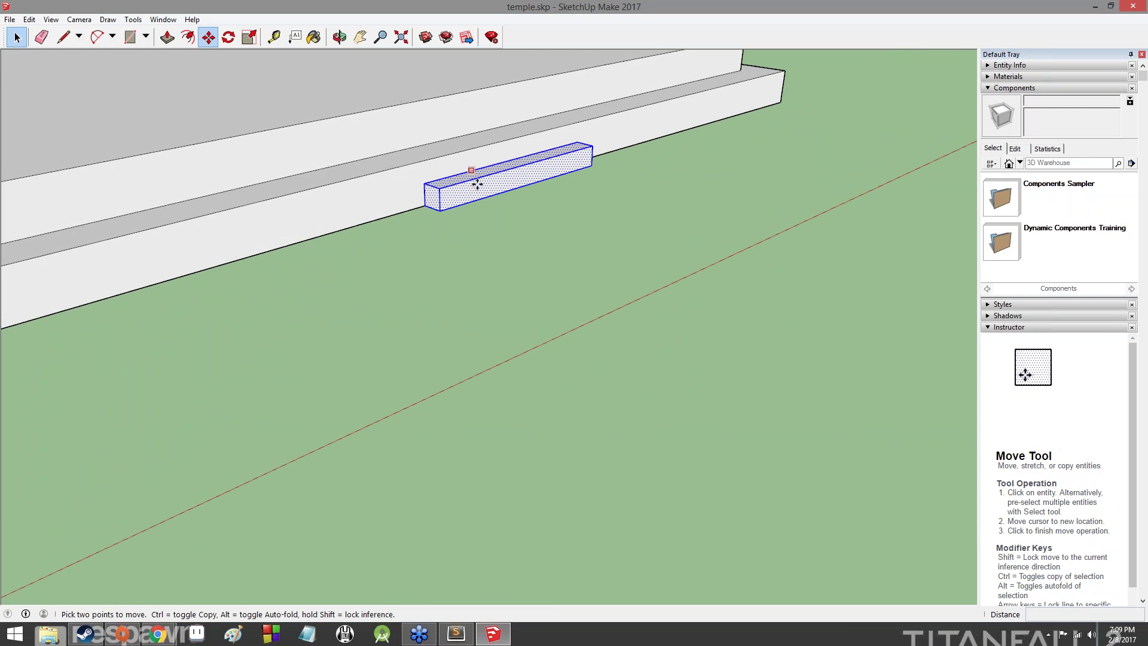
pyautogui.click(522, 176)
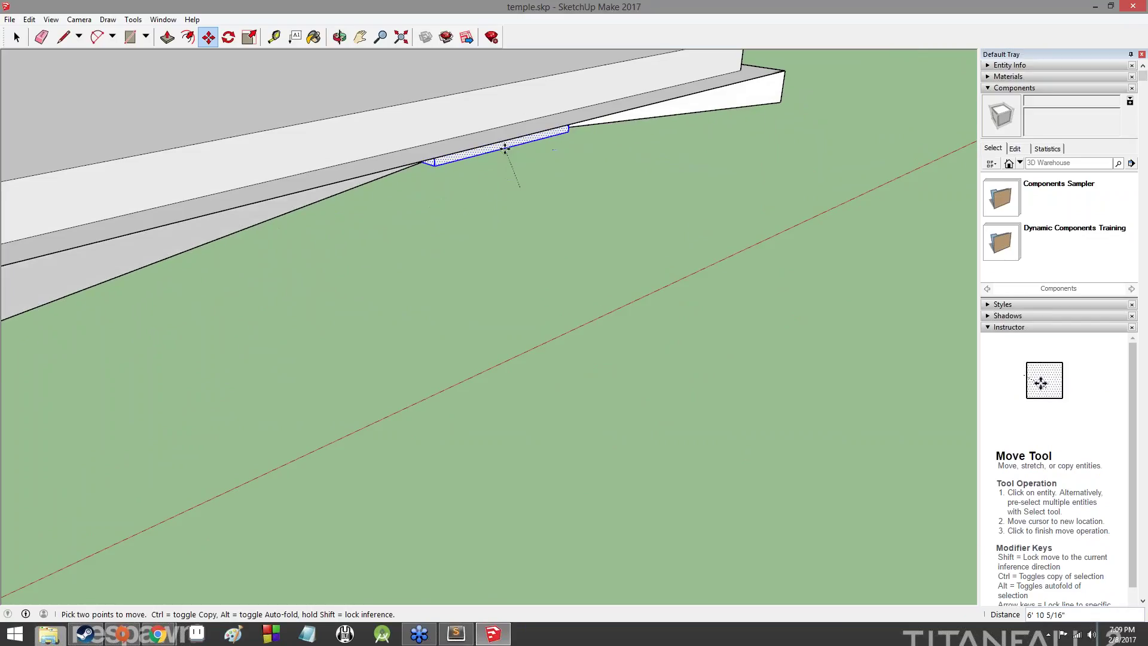
pyautogui.press('ctrl')
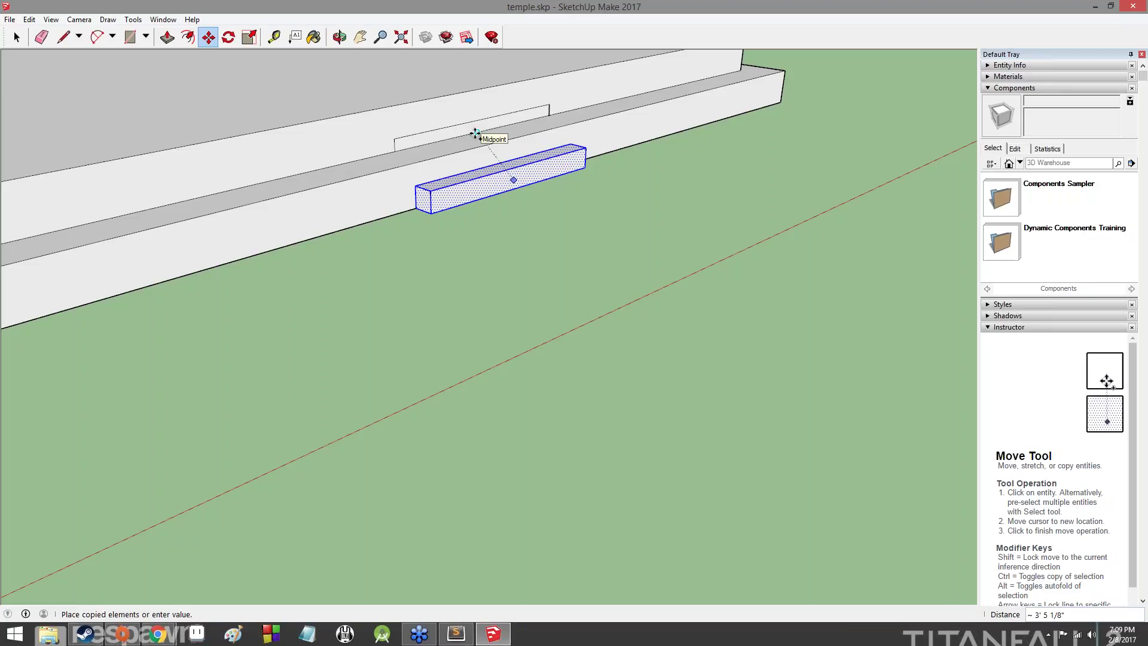
pyautogui.click(509, 144)
pyautogui.moveTo(510, 146); pyautogui.dragTo(505, 168, button='middle')
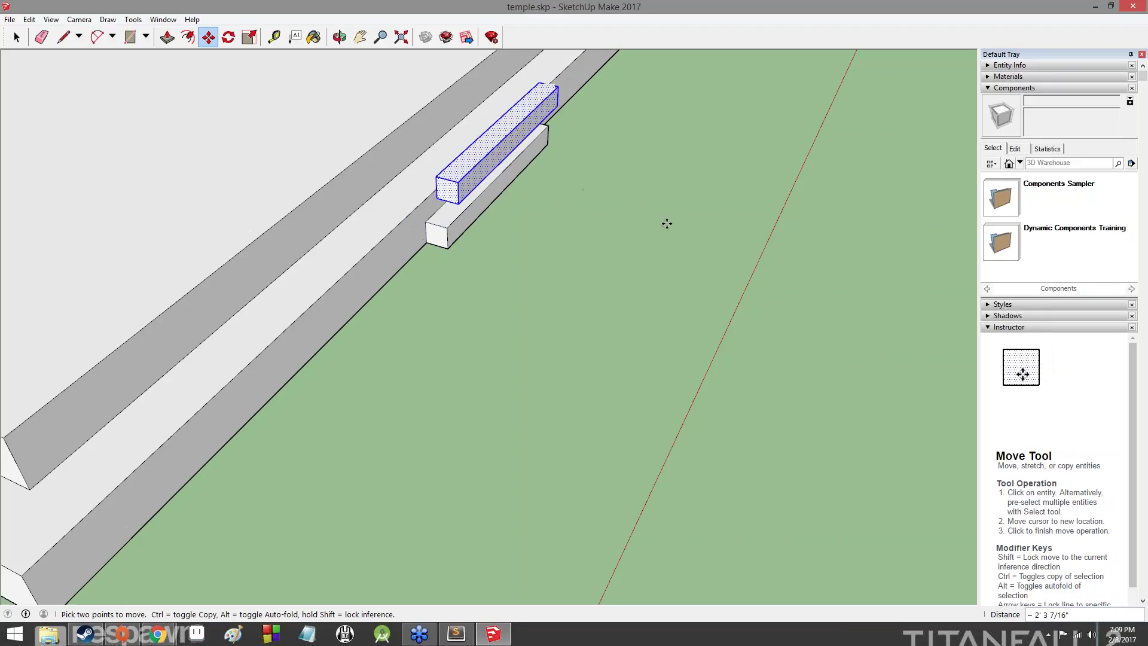
pyautogui.hotkey('ctrl', 'z')
pyautogui.hotkey('ctrl', 'z')
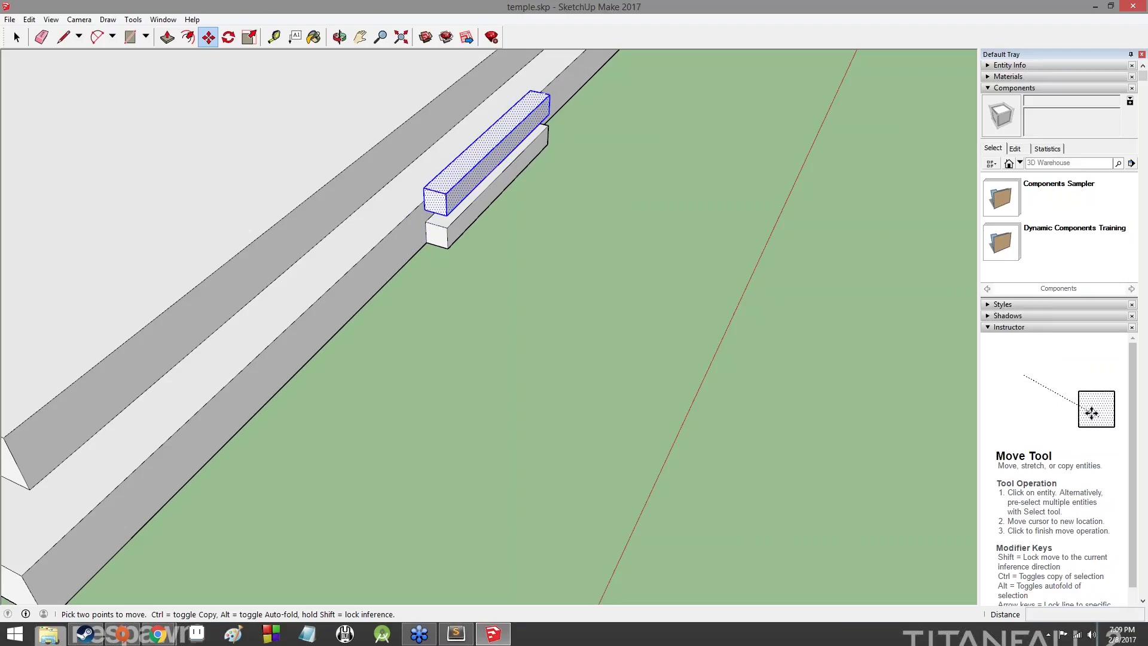
pyautogui.hotkey('ctrl', 'z')
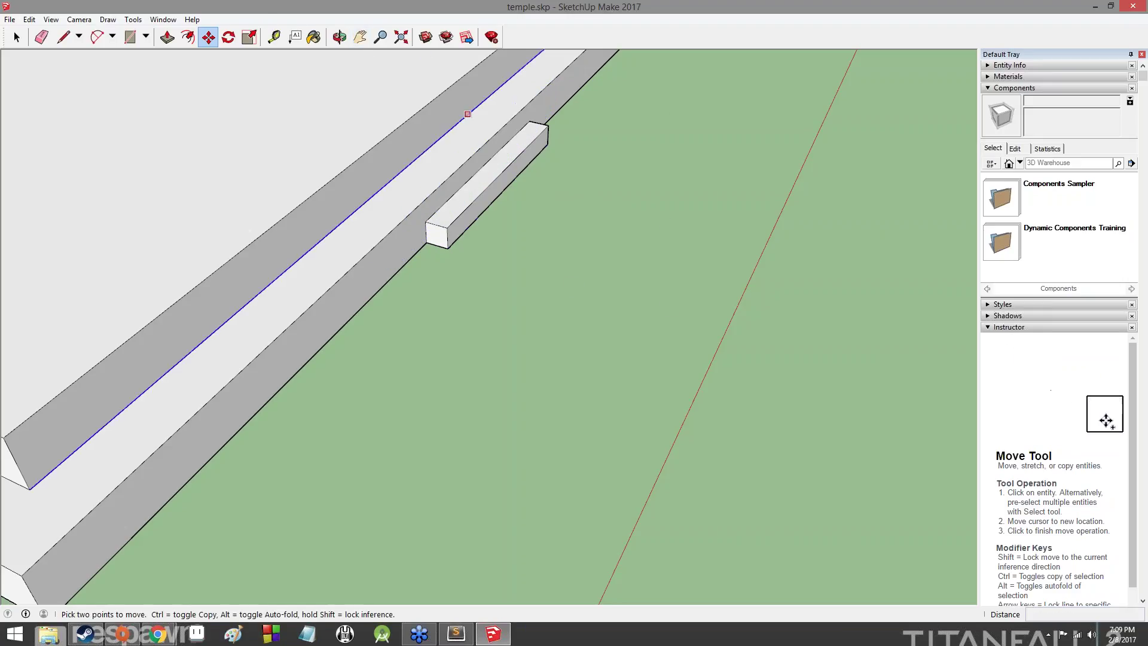
# Step: Select the whole stair block on the base's front edge, including its end faces, top, front and edges
pyautogui.click(17, 38)
pyautogui.doubleClick(479, 195)
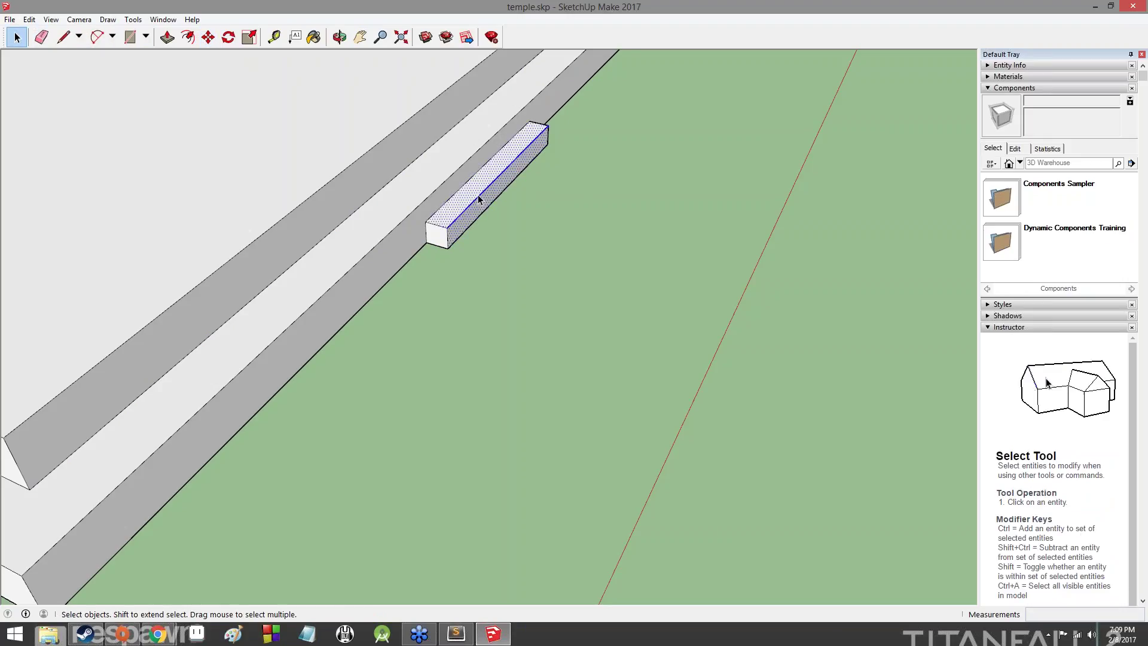
pyautogui.click(437, 239)
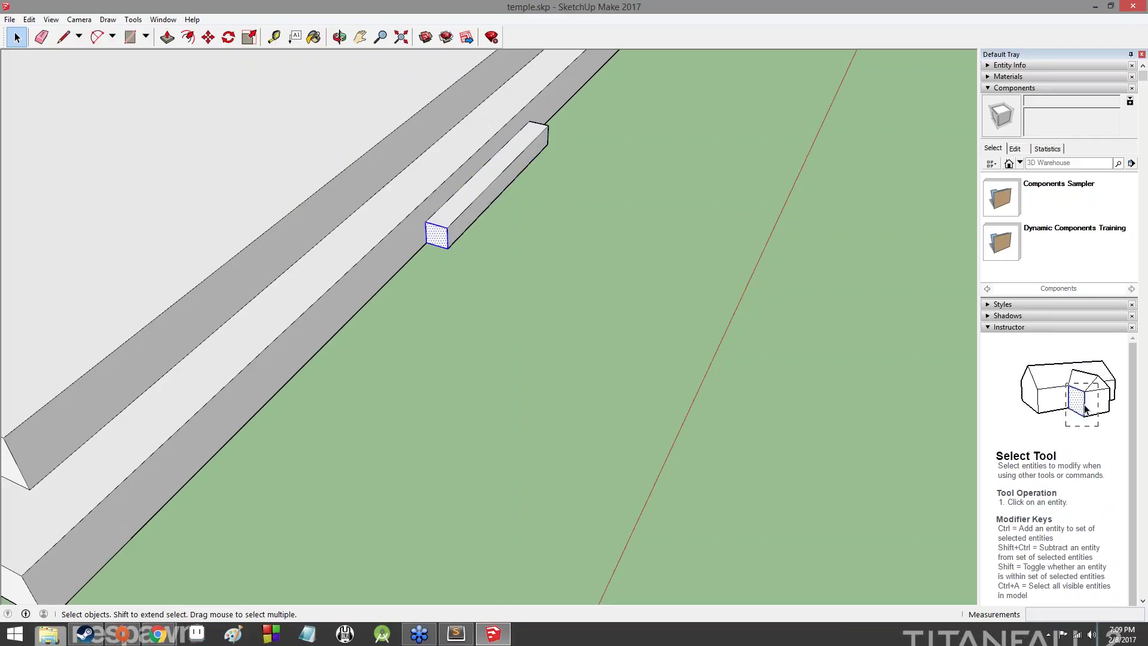
pyautogui.tripleClick(478, 188)
pyautogui.moveTo(643, 195); pyautogui.dragTo(36, 137, button='middle')
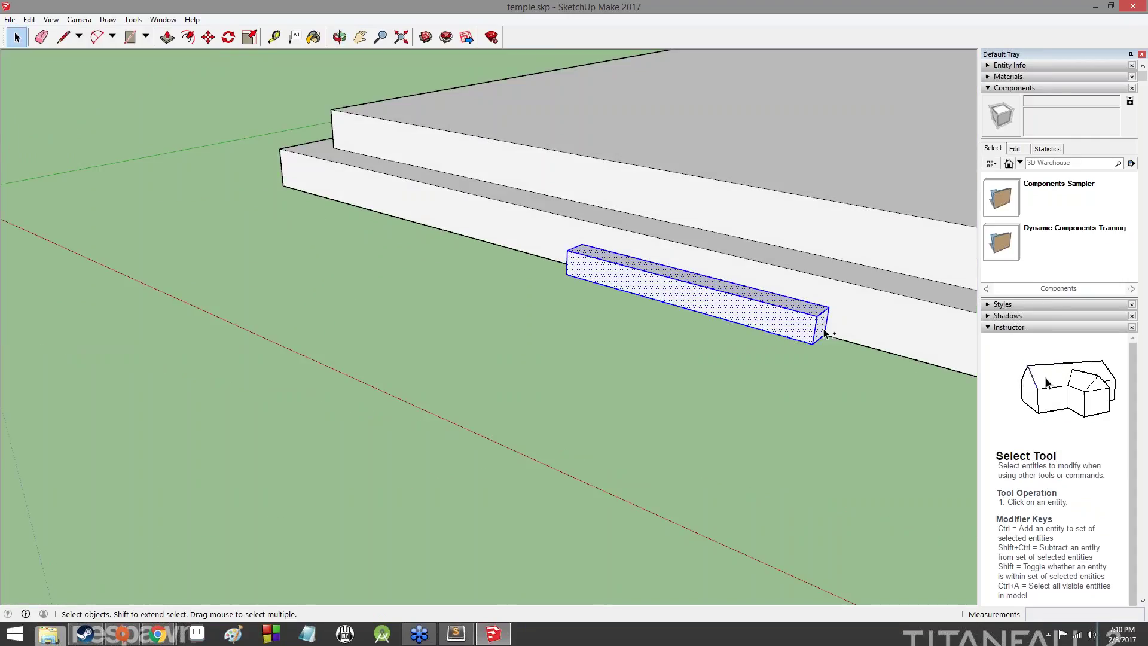
pyautogui.scroll(-2, 710, 365)
pyautogui.moveTo(710, 367); pyautogui.dragTo(708, 234, button='middle')
pyautogui.keyDown('shift'); pyautogui.click(707, 234); pyautogui.keyUp('shift')
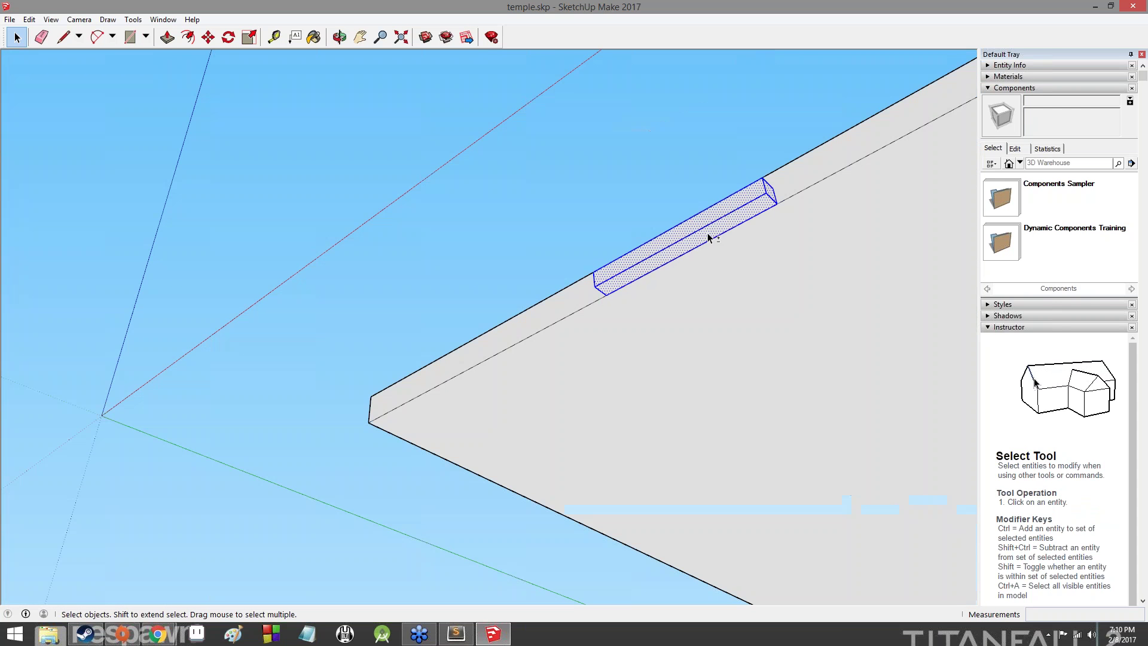
# Step: Copy the selected stair block up onto the ledge of the lower tier with the Move tool, about 2' 8 3/4" away
pyautogui.moveTo(589, 171)
pyautogui.mouseDown(button='middle')
pyautogui.moveTo(960, 502)
pyautogui.moveTo(957, 550)
pyautogui.mouseUp(button='middle')
pyautogui.moveTo(610, 266)
pyautogui.mouseDown(button='middle')
pyautogui.moveTo(917, 410)
pyautogui.moveTo(1004, 427)
pyautogui.mouseUp(button='middle')
pyautogui.moveTo(957, 359); pyautogui.dragTo(861, 138, button='middle')
pyautogui.scroll(6, 589, 230)
pyautogui.press('m')
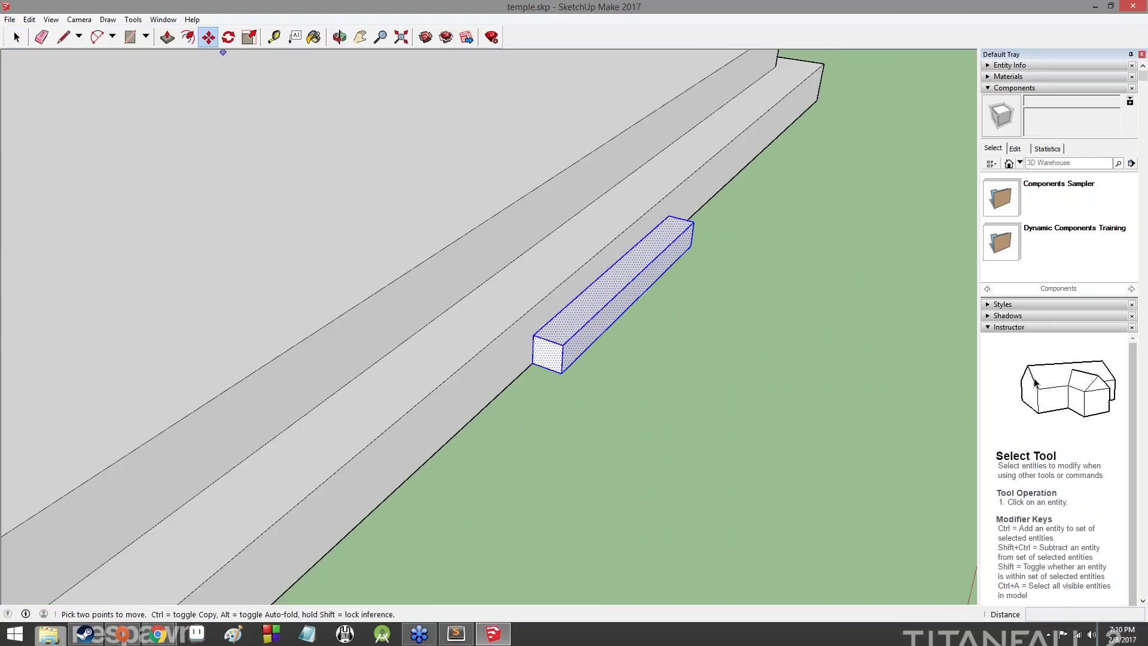
pyautogui.click(629, 297)
pyautogui.press('ctrl')
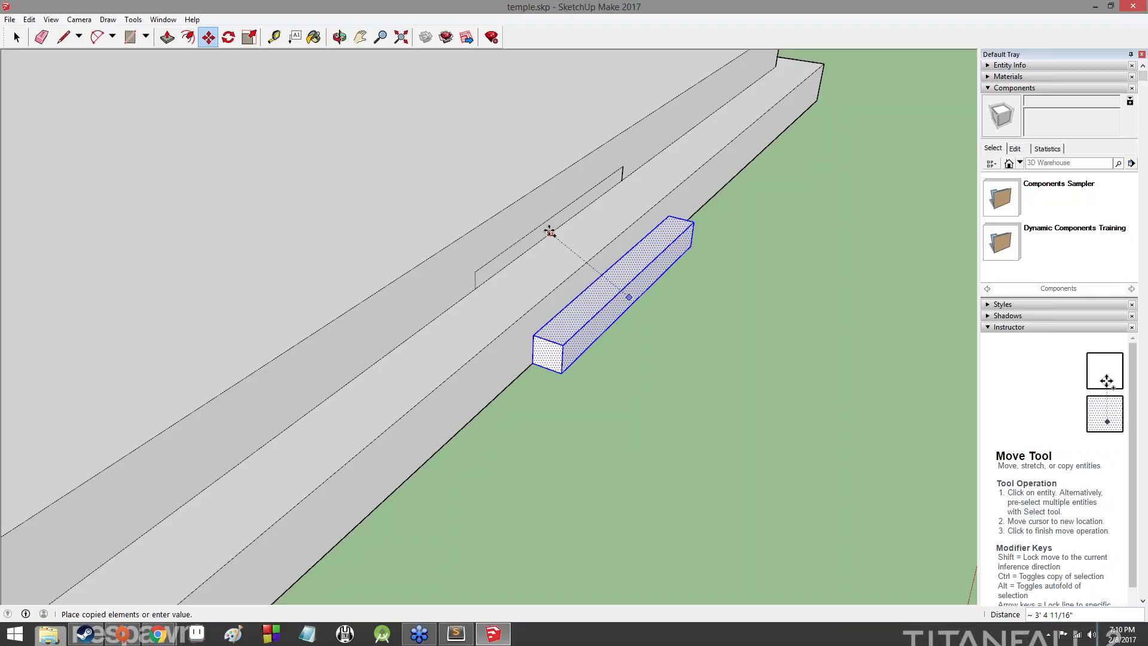
pyautogui.click(589, 239)
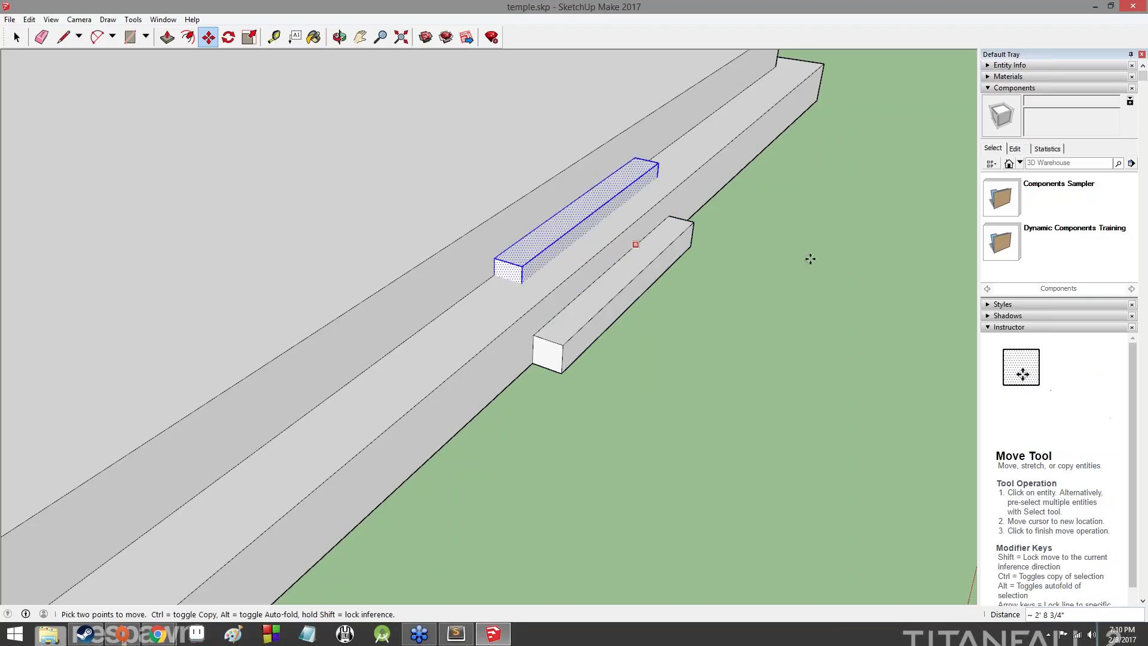
# Step: Move the copied block about 1' 1/2" along the red axis to line it up with the original stair block
pyautogui.moveTo(807, 256); pyautogui.dragTo(435, 223, button='middle')
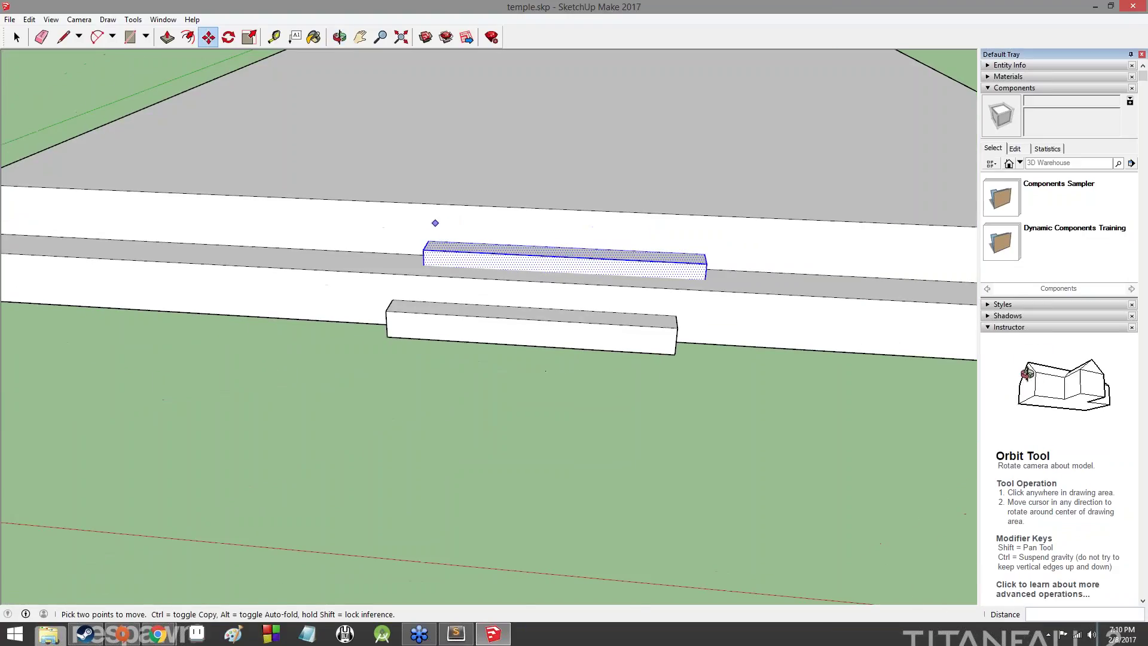
pyautogui.click(568, 264)
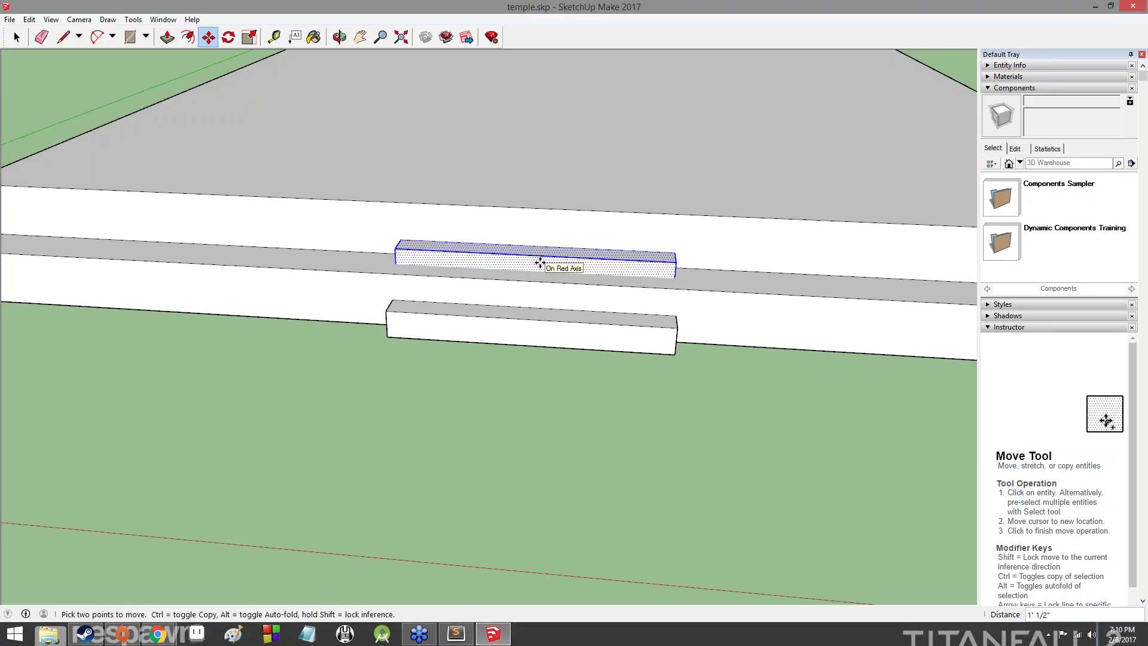
pyautogui.click(540, 262)
# Step: Adjust the copied block's position against the upper tier's front face, nudging it 5/16" along the red axis
pyautogui.click(540, 262)
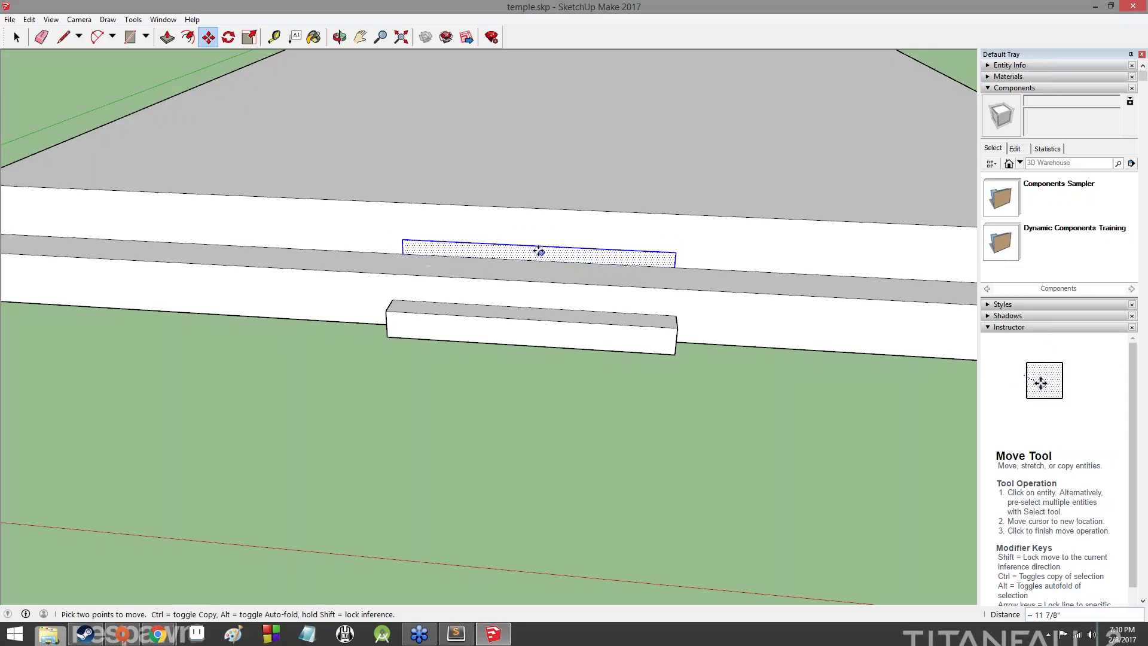
pyautogui.moveTo(538, 250); pyautogui.dragTo(281, 267, button='middle')
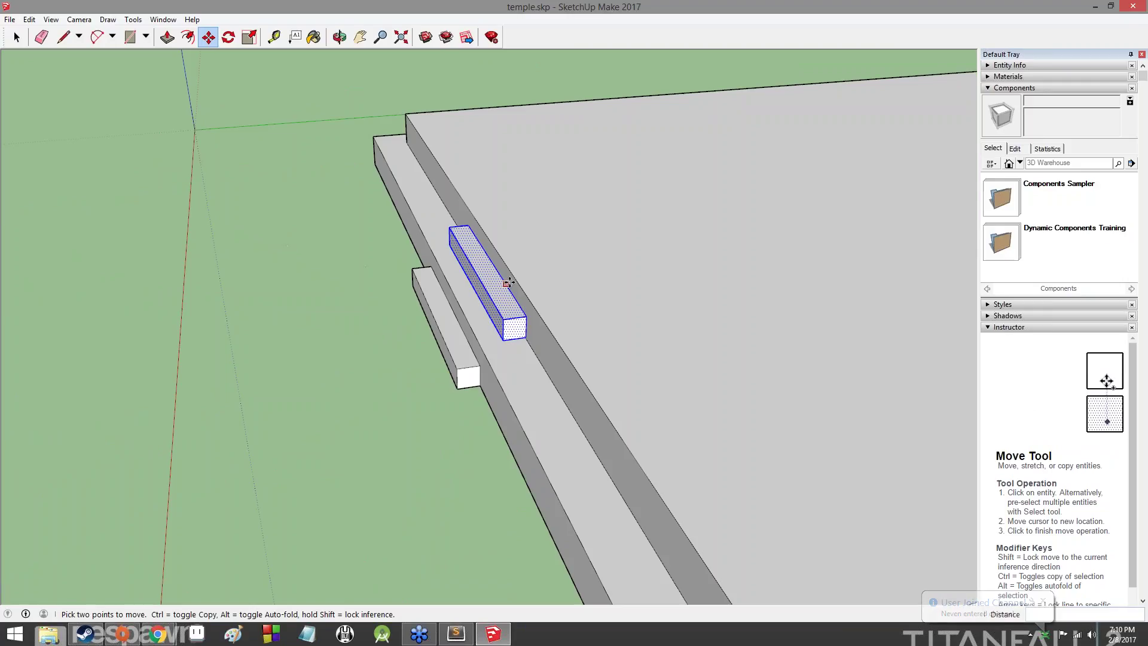
pyautogui.click(482, 268)
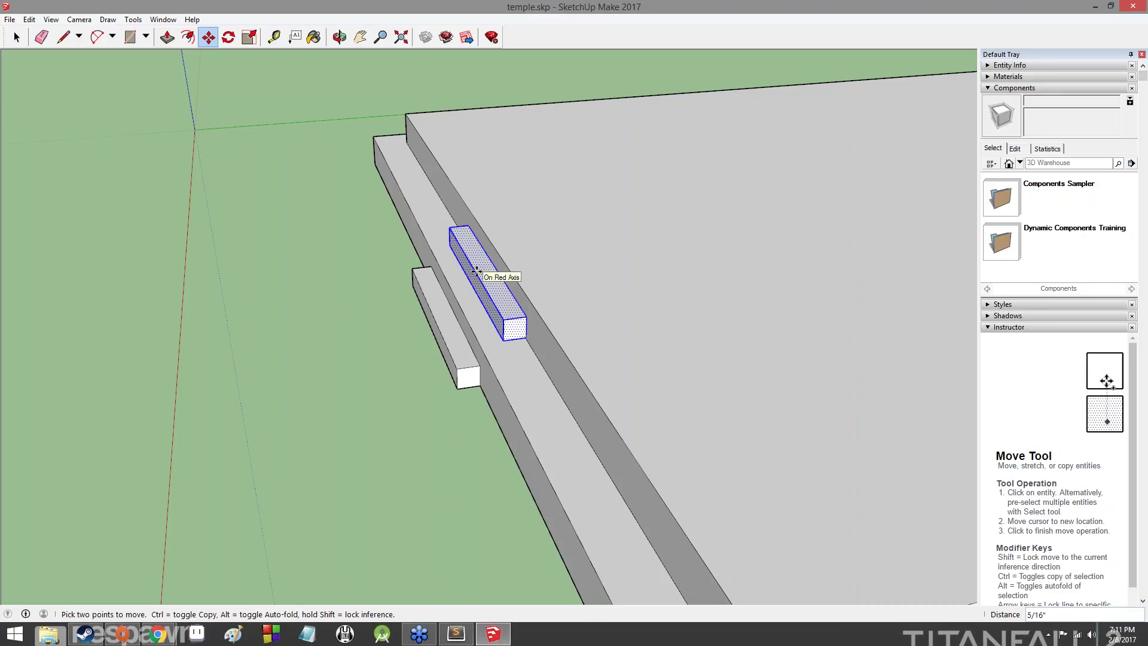
pyautogui.click(476, 272)
pyautogui.moveTo(361, 293); pyautogui.dragTo(753, 269, button='middle')
pyautogui.scroll(7, 684, 290)
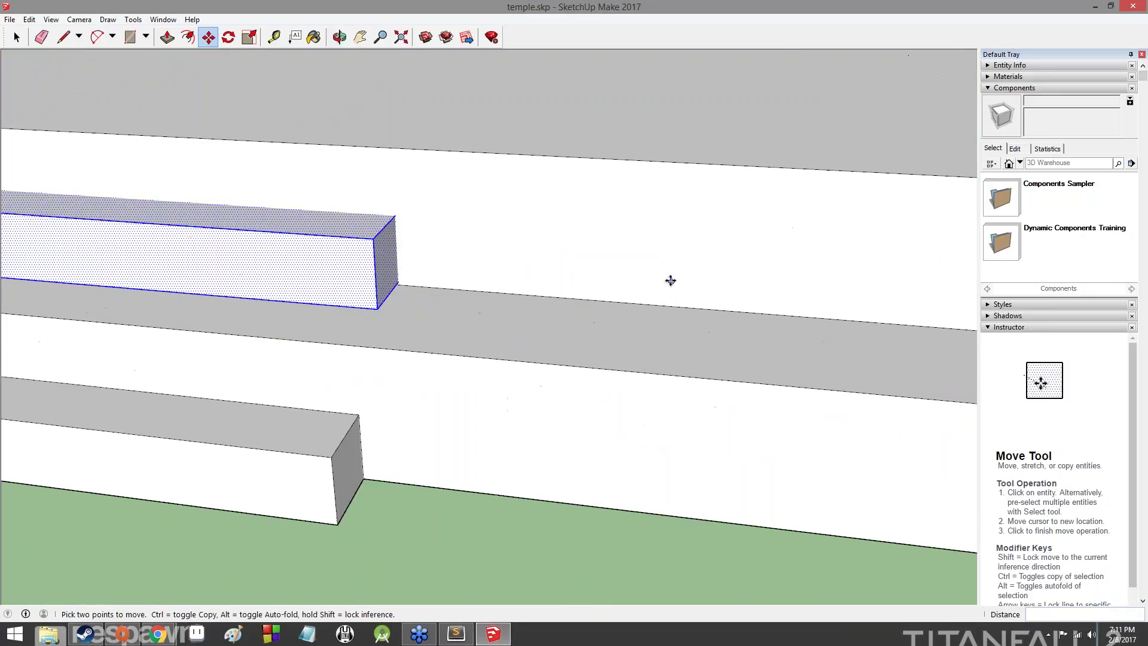
pyautogui.scroll(-7, 453, 322)
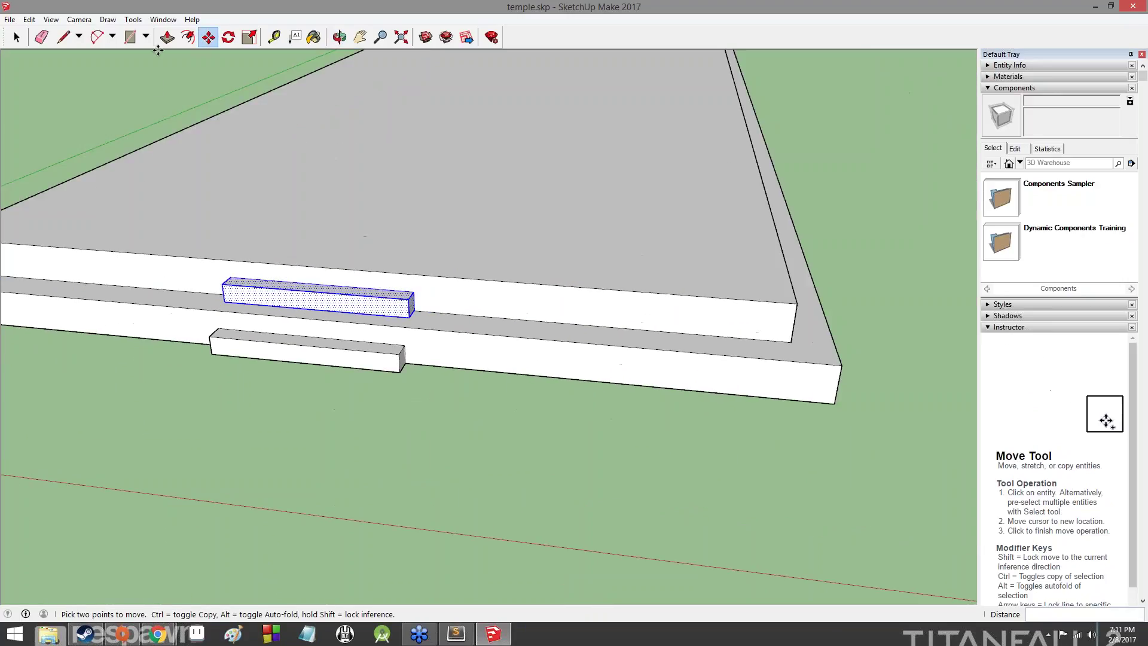
# Step: Draw lines at both ends of the stair from the copy's lower corners across the ledge and down to the original block
pyautogui.click(63, 37)
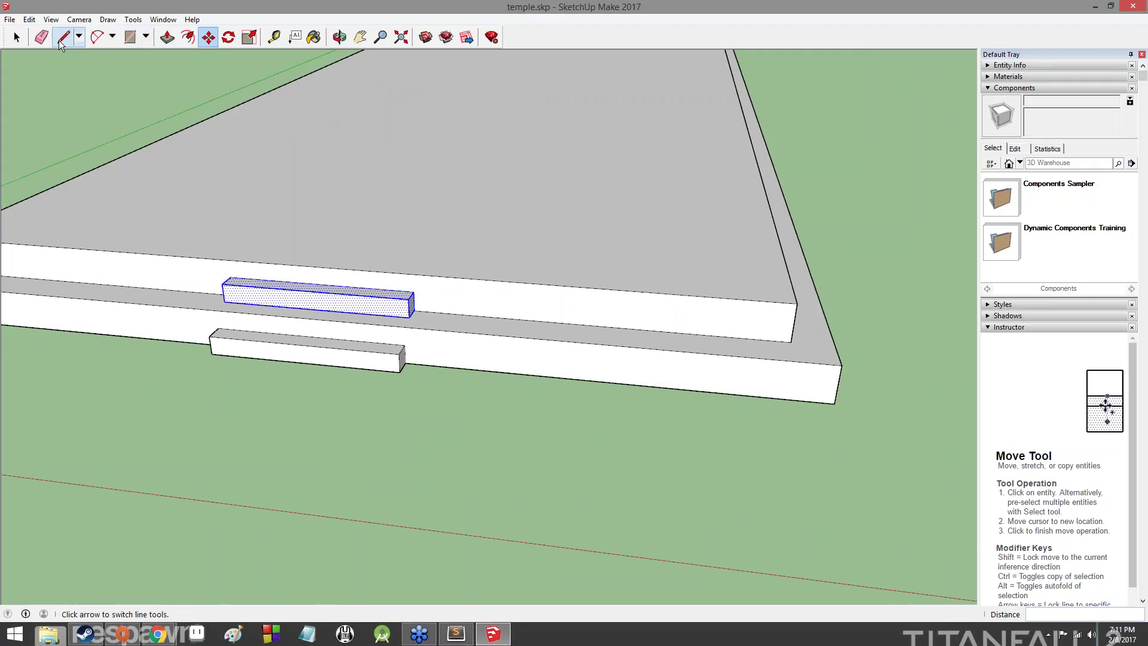
pyautogui.click(409, 317)
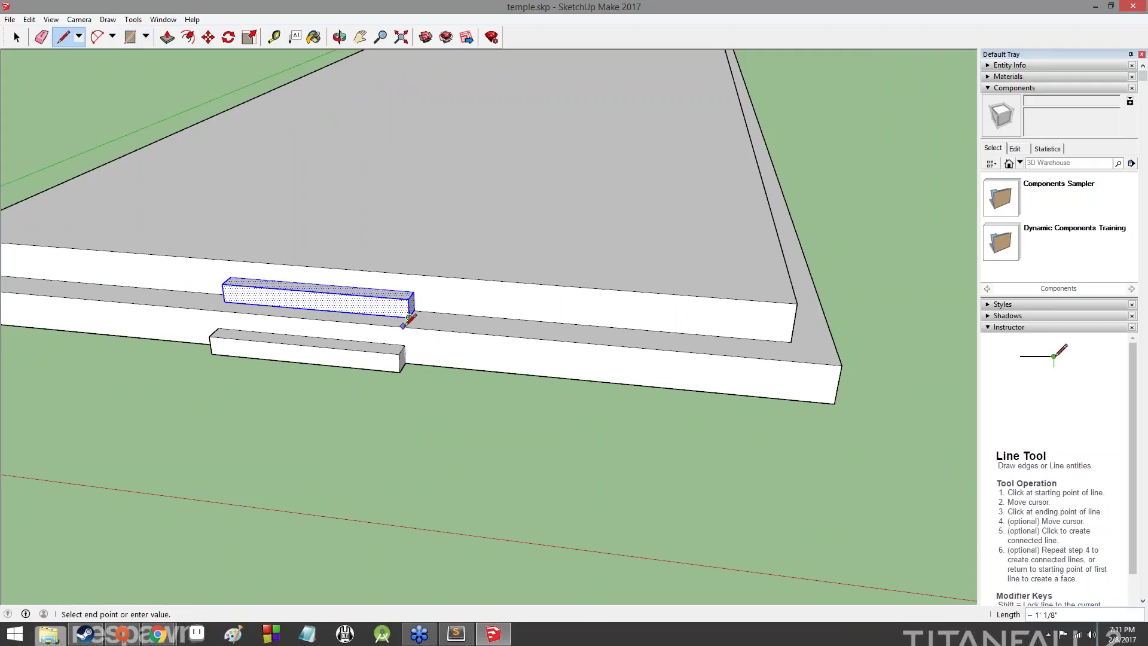
pyautogui.moveTo(404, 345); pyautogui.dragTo(251, 397, button='middle')
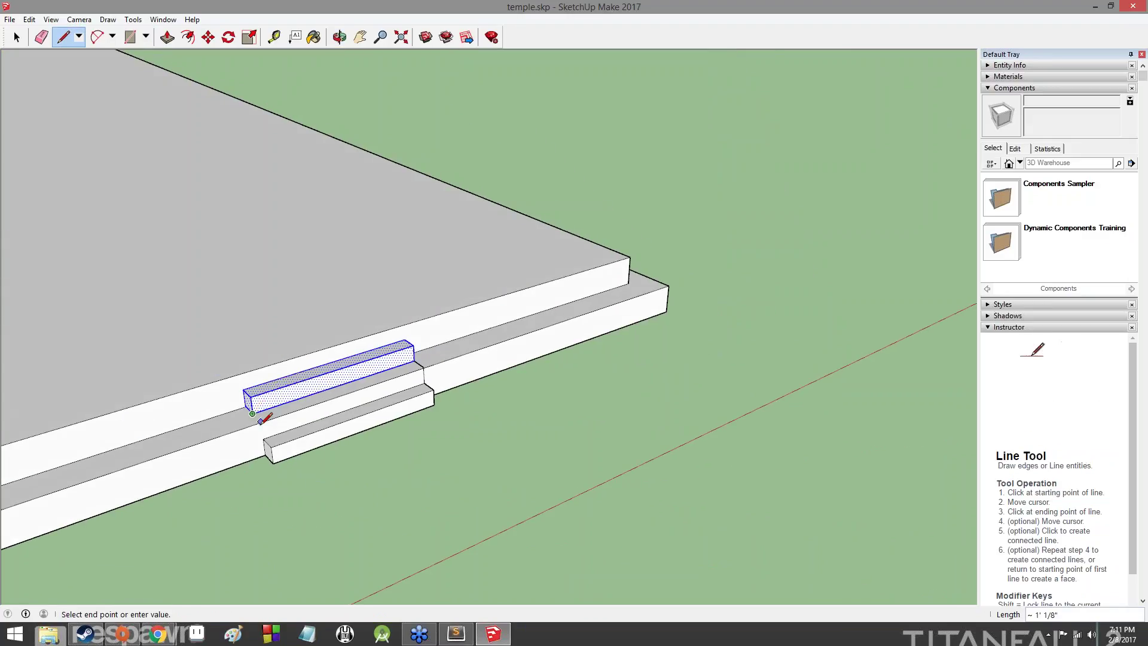
pyautogui.press('Escape')
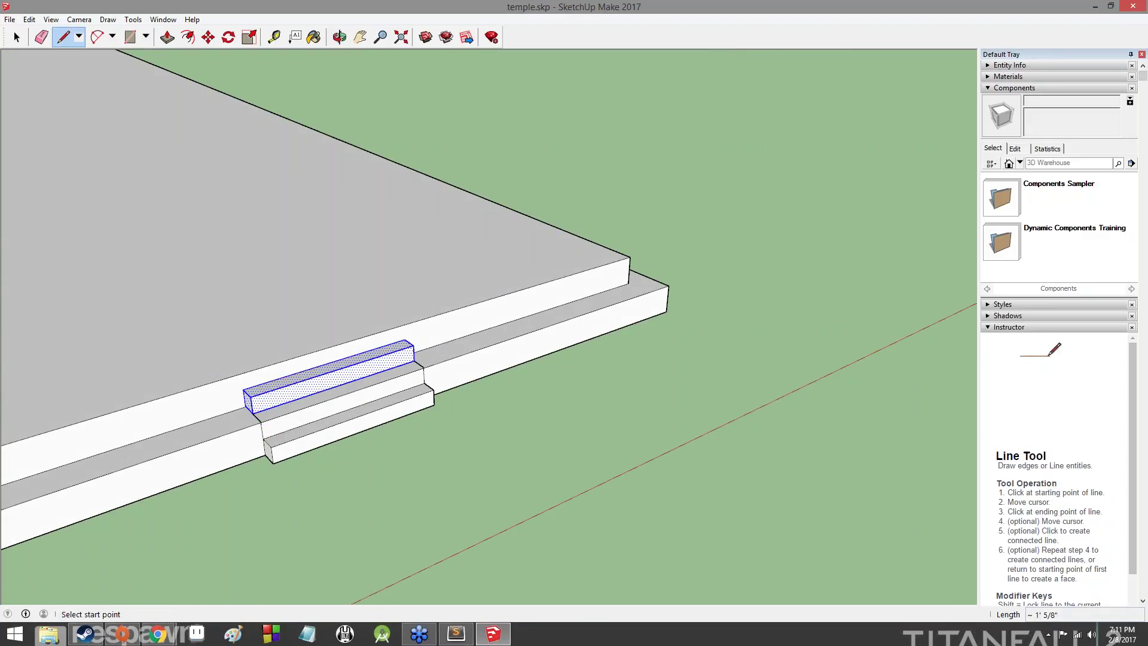
# Step: Draw vertical lines up the upper tier's face at both ends of the copy and outline a 1' deep top tread on the platform
pyautogui.moveTo(442, 408); pyautogui.dragTo(245, 400, button='middle')
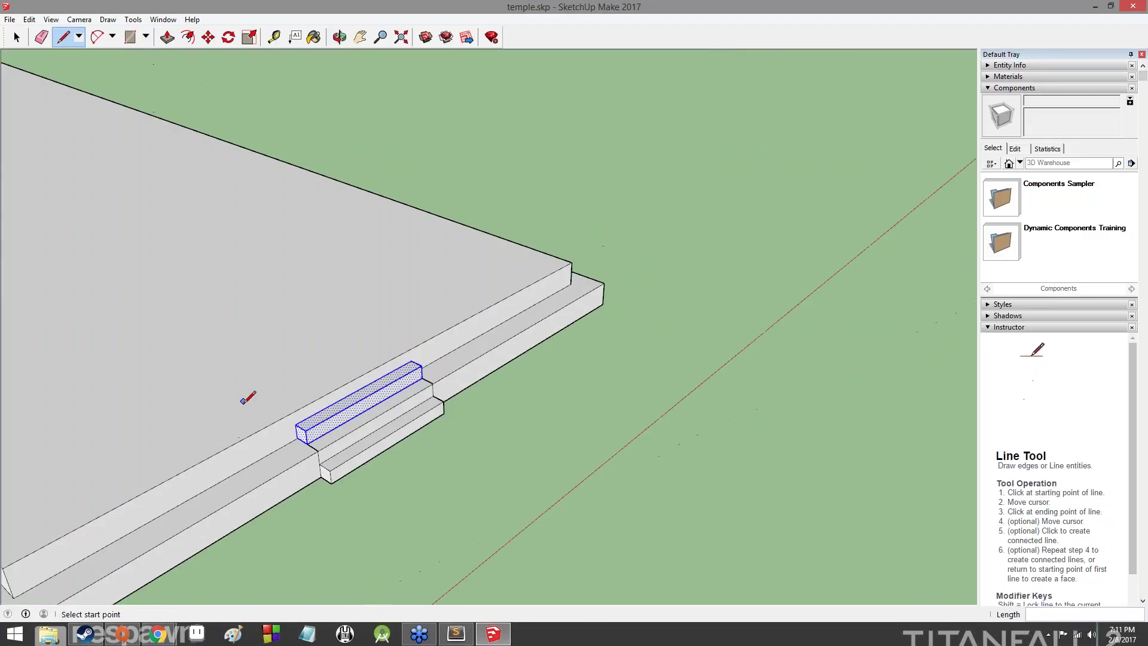
pyautogui.click(295, 423)
pyautogui.click(411, 349)
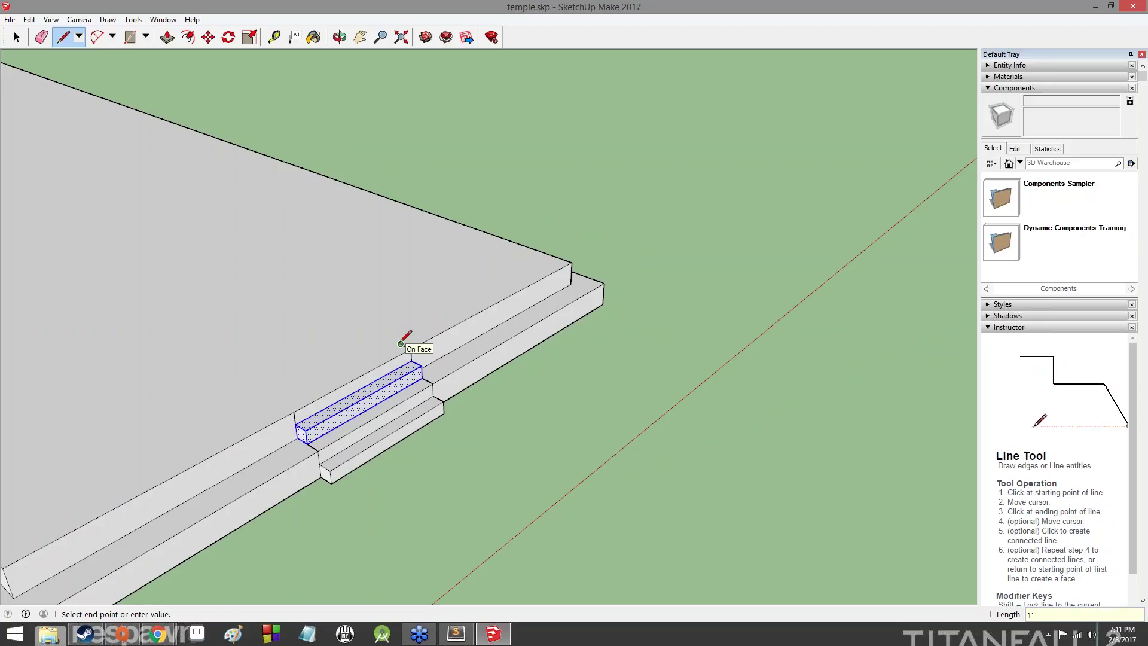
pyautogui.click(293, 412)
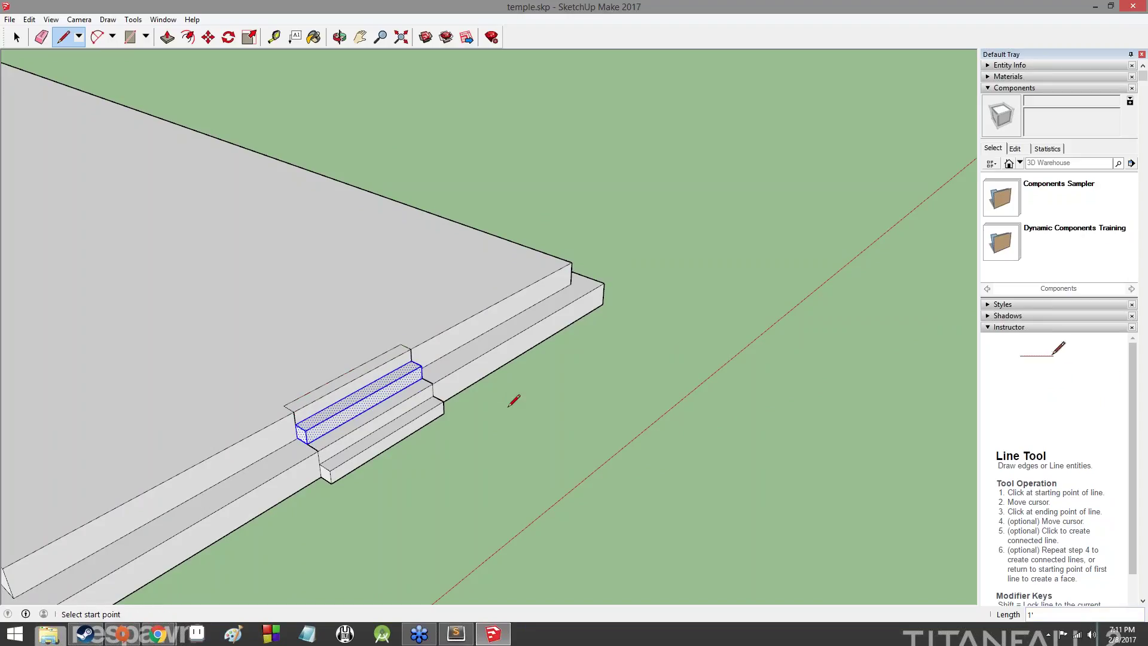
# Step: Clear the selection of the copied stair block
pyautogui.click(16, 37)
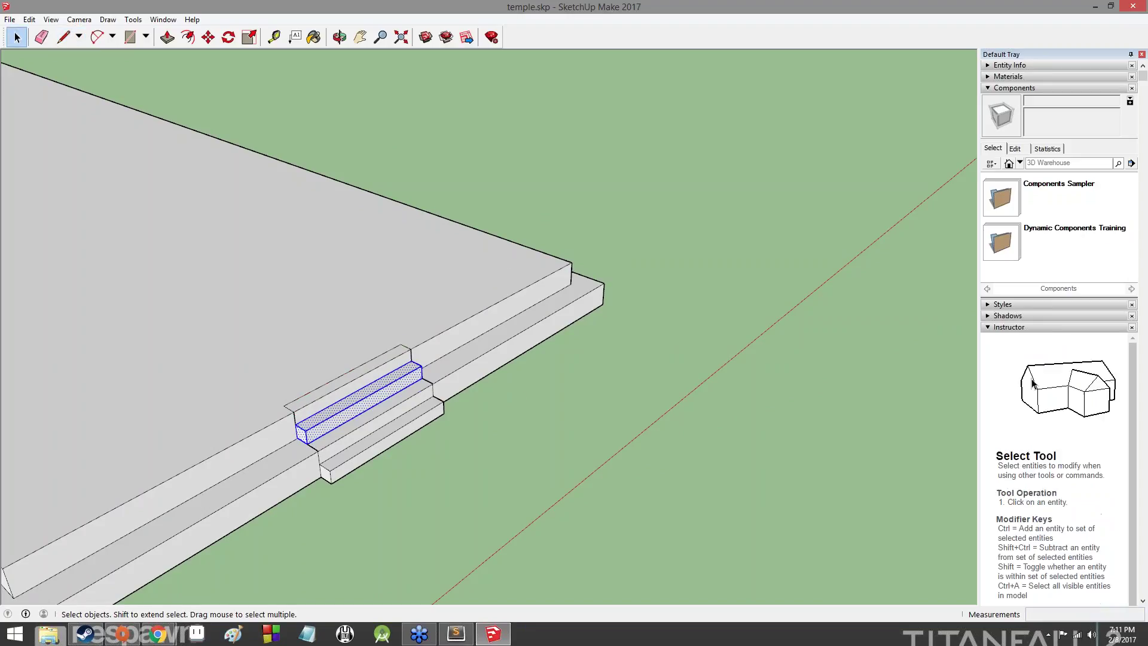
pyautogui.moveTo(562, 251); pyautogui.dragTo(27, 302, button='middle')
pyautogui.scroll(5, 323, 272)
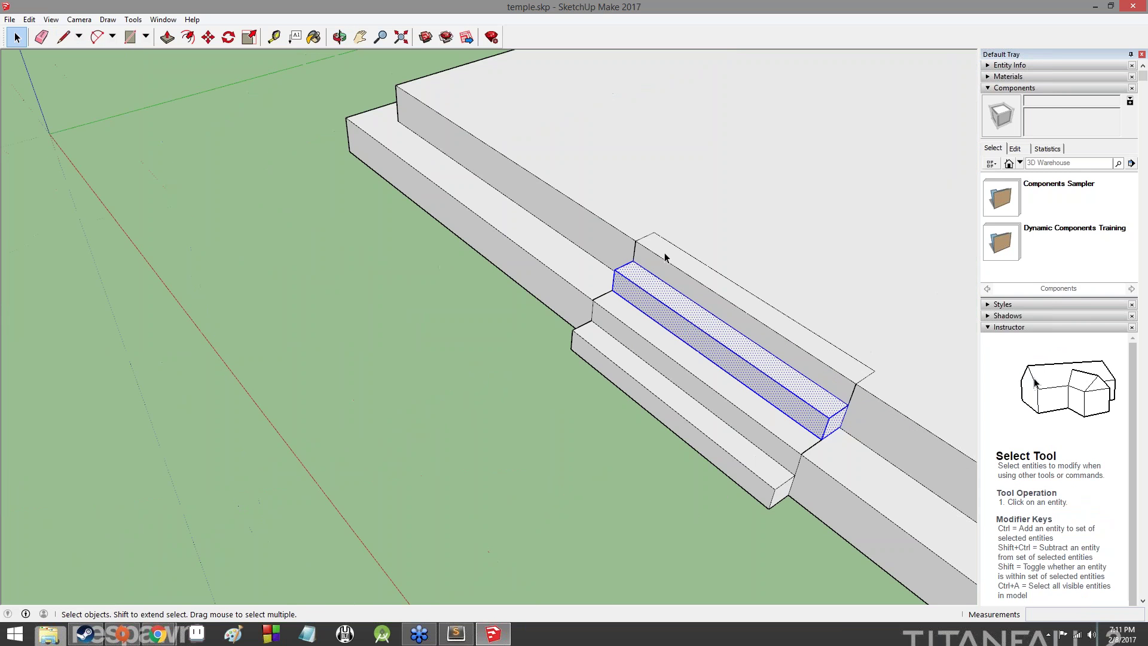
pyautogui.moveTo(620, 273); pyautogui.dragTo(523, 238, button='middle')
pyautogui.click(478, 348)
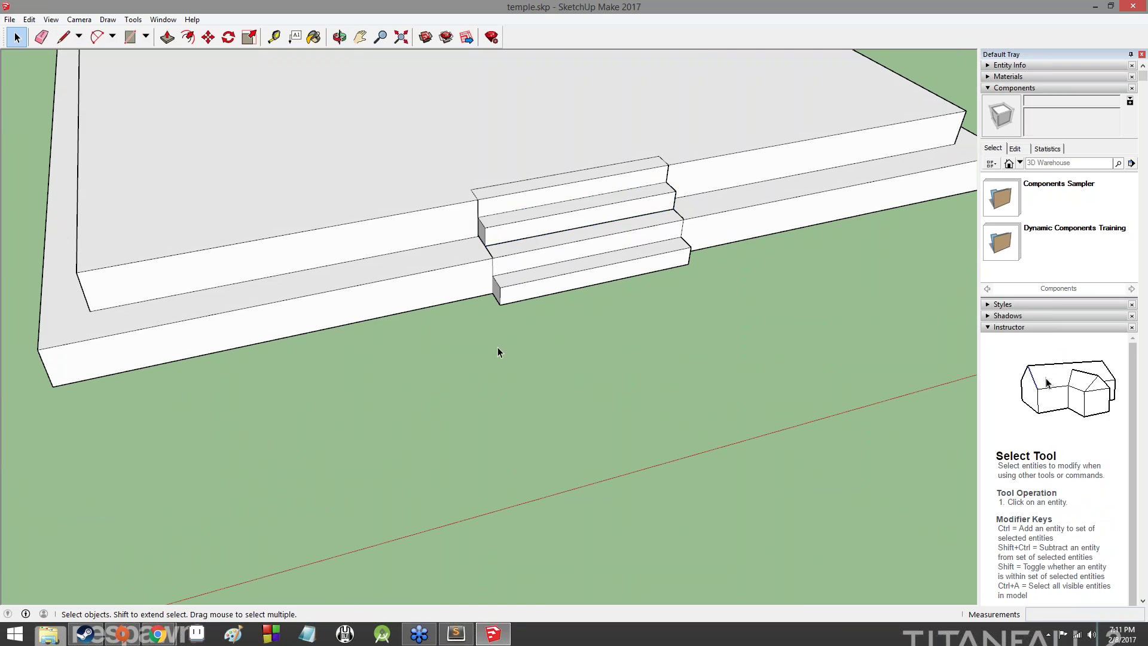
# Step: Examine the stair and both tiers of the temple base from several sides, near and far
pyautogui.moveTo(497, 351); pyautogui.dragTo(636, 303, button='middle')
pyautogui.scroll(3, 625, 269)
pyautogui.moveTo(618, 230); pyautogui.dragTo(221, 147, button='middle')
pyautogui.scroll(-4, 639, 214)
pyautogui.moveTo(639, 214); pyautogui.dragTo(52, 146, button='middle')
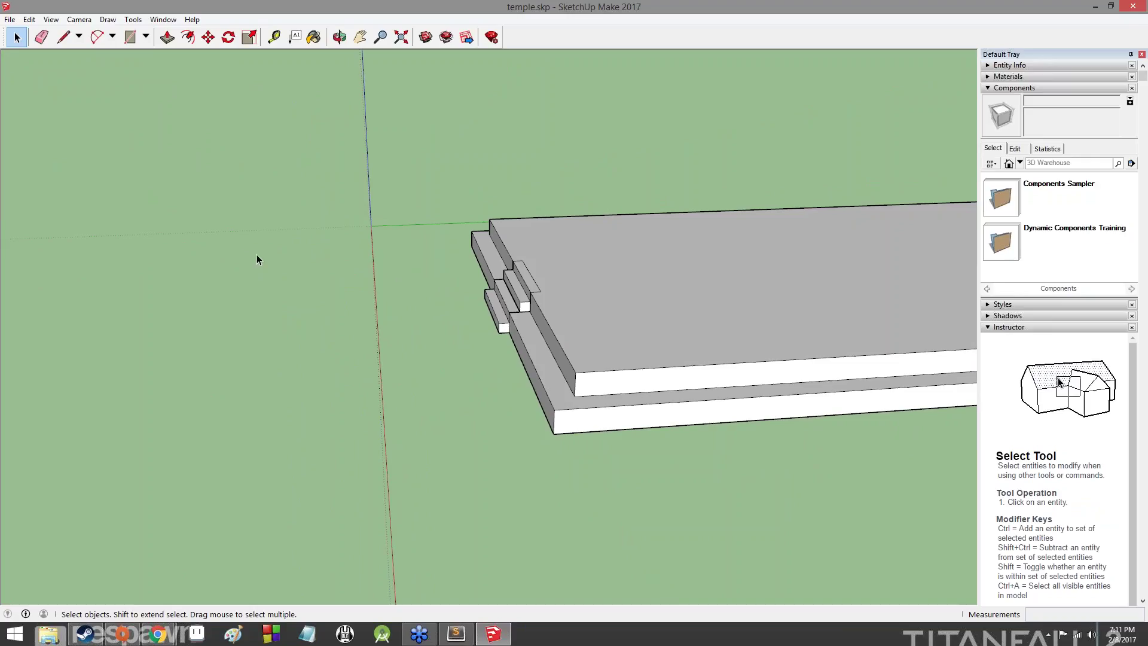
pyautogui.scroll(5, 473, 287)
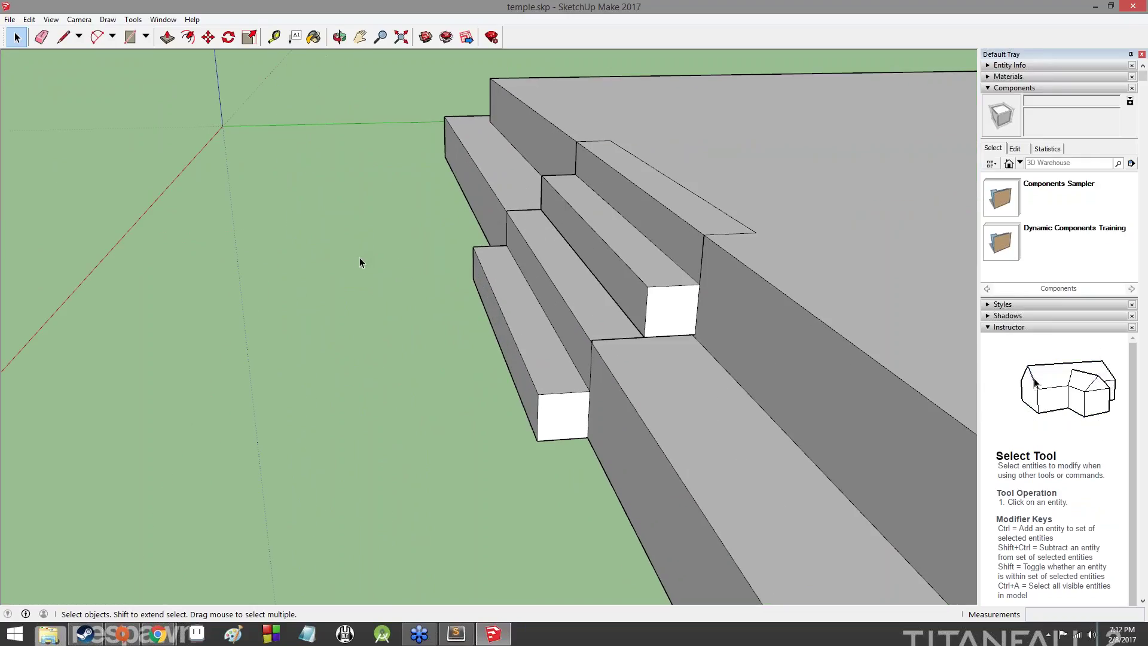
pyautogui.moveTo(360, 261); pyautogui.dragTo(353, 333, button='middle')
pyautogui.scroll(-5, 352, 331)
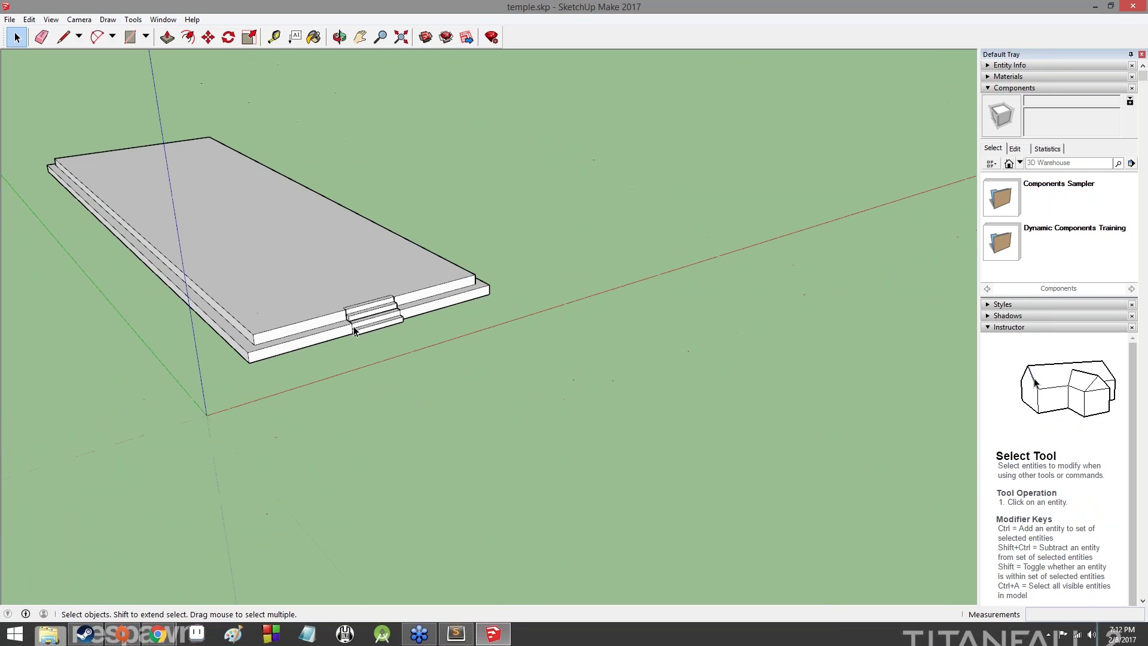
pyautogui.scroll(6, 353, 323)
pyautogui.scroll(-5, 353, 324)
pyautogui.scroll(8, 354, 326)
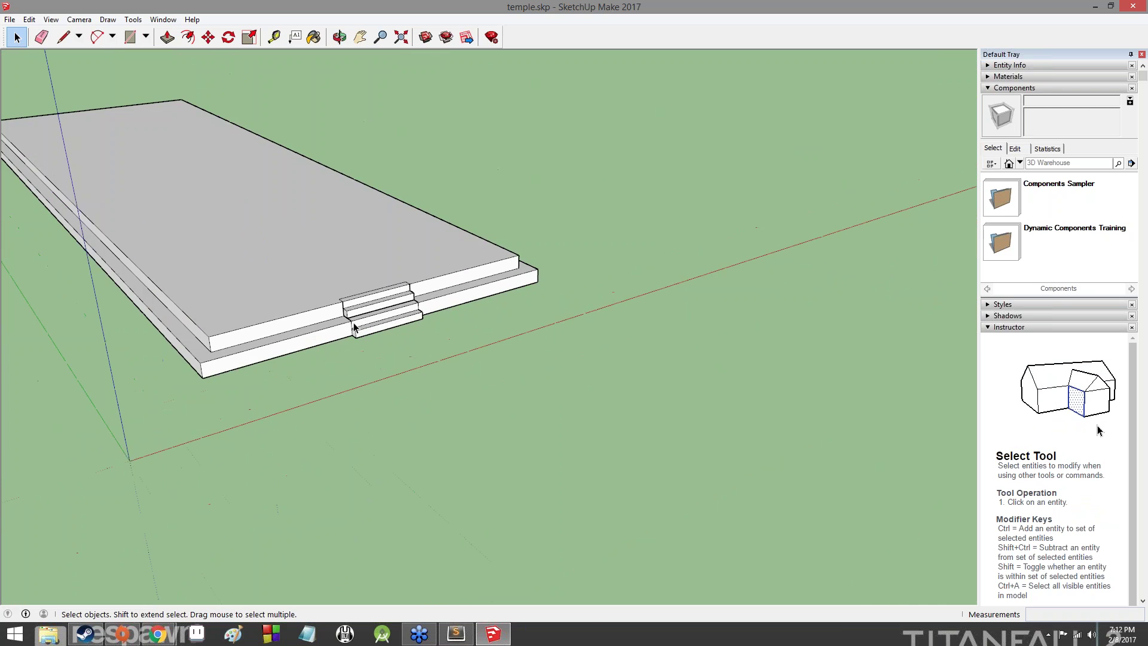
pyautogui.scroll(-4, 353, 323)
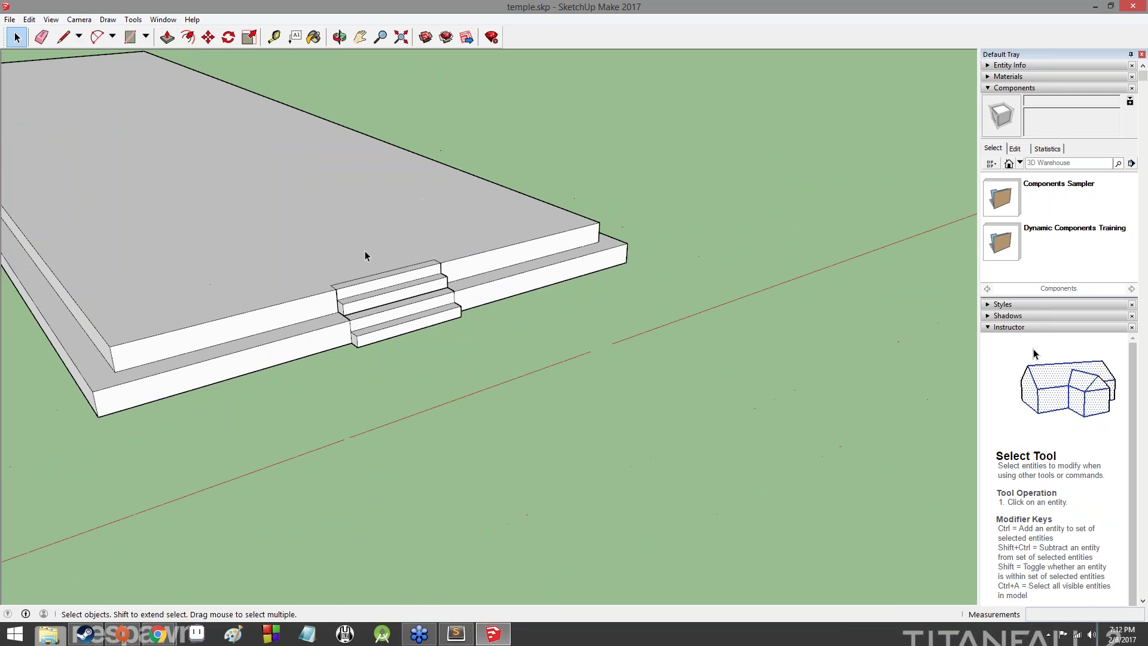
pyautogui.moveTo(671, 195)
pyautogui.mouseDown(button='middle')
pyautogui.moveTo(500, 234)
pyautogui.moveTo(269, 209)
pyautogui.mouseUp(button='middle')
pyautogui.moveTo(644, 224)
pyautogui.mouseDown(button='middle')
pyautogui.moveTo(604, 224)
pyautogui.moveTo(404, 287)
pyautogui.moveTo(633, 242)
pyautogui.mouseUp(button='middle')
pyautogui.moveTo(406, 245); pyautogui.dragTo(670, 180, button='middle')
pyautogui.moveTo(472, 210)
pyautogui.mouseDown(button='middle')
pyautogui.moveTo(469, 219)
pyautogui.moveTo(269, 225)
pyautogui.mouseUp(button='middle')
pyautogui.scroll(-4, 270, 225)
pyautogui.scroll(3, 258, 225)
pyautogui.scroll(2, 257, 226)
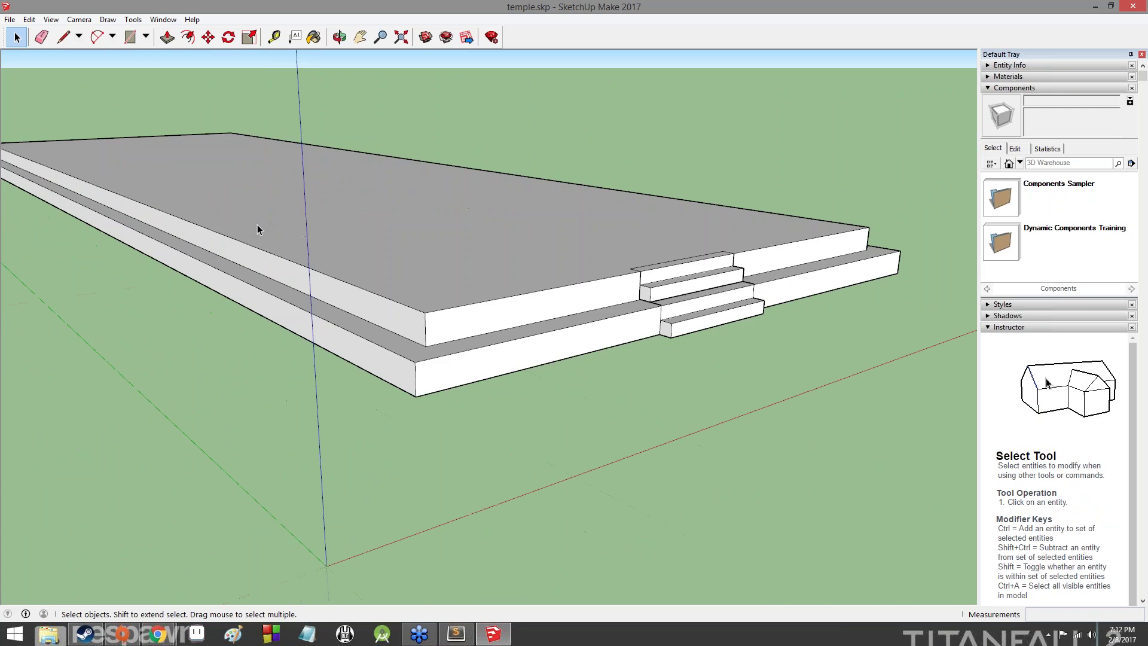
pyautogui.scroll(-3, 257, 226)
pyautogui.click(400, 38)
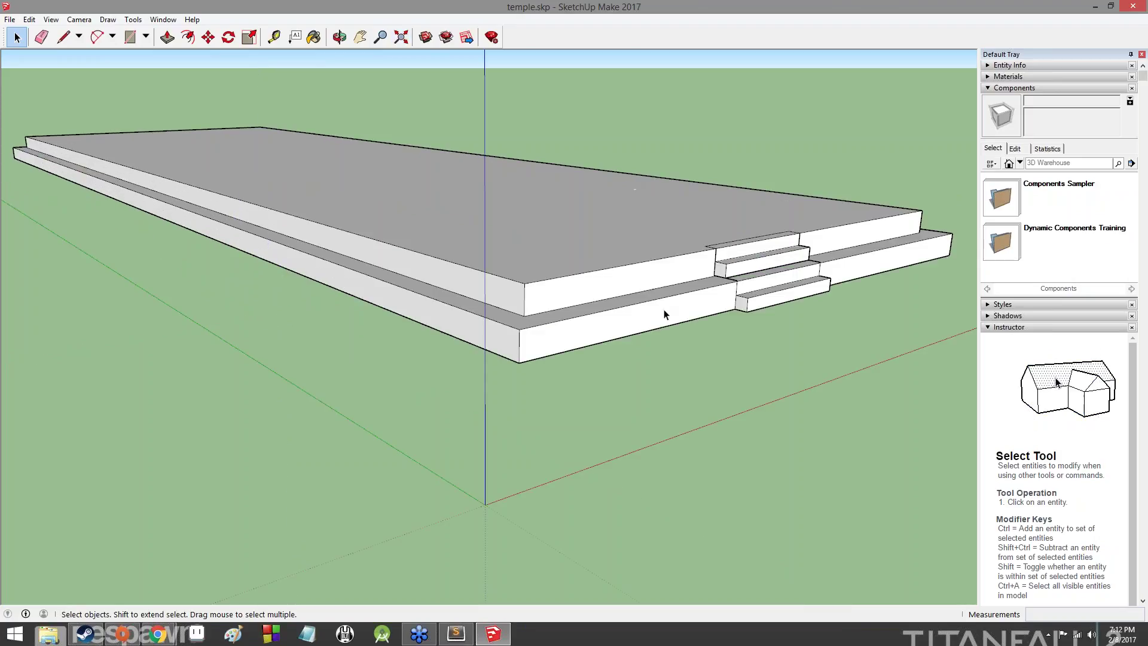
pyautogui.moveTo(799, 214)
pyautogui.mouseDown(button='middle')
pyautogui.moveTo(820, 222)
pyautogui.moveTo(664, 281)
pyautogui.moveTo(847, 303)
pyautogui.mouseUp(button='middle')
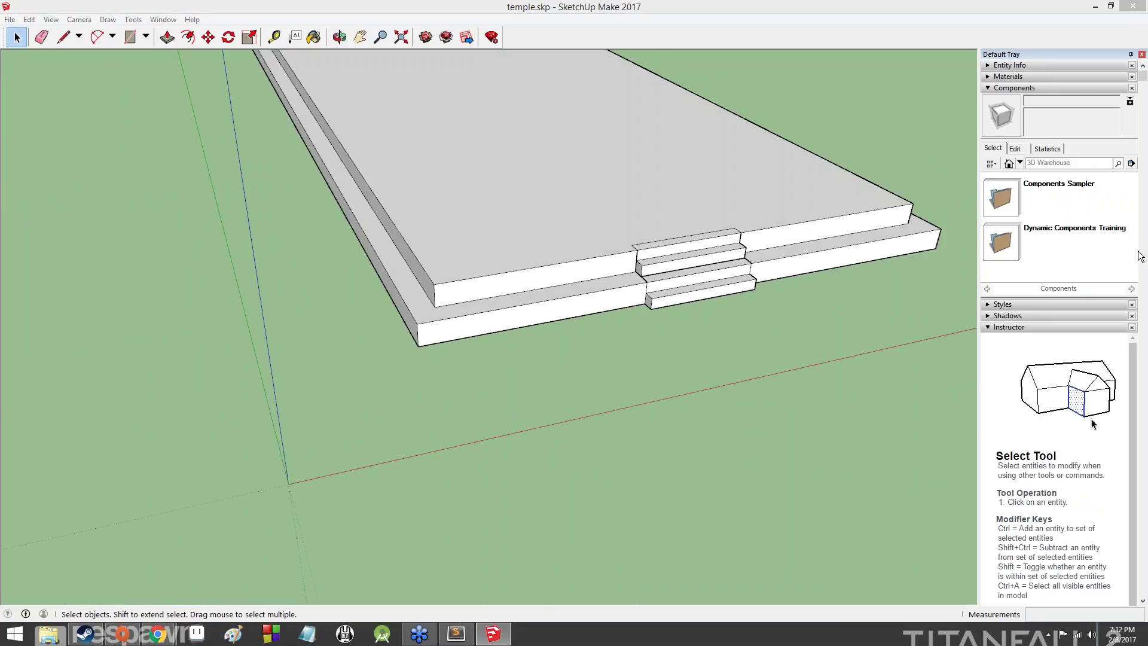
pyautogui.moveTo(711, 254); pyautogui.dragTo(108, 210, button='middle')
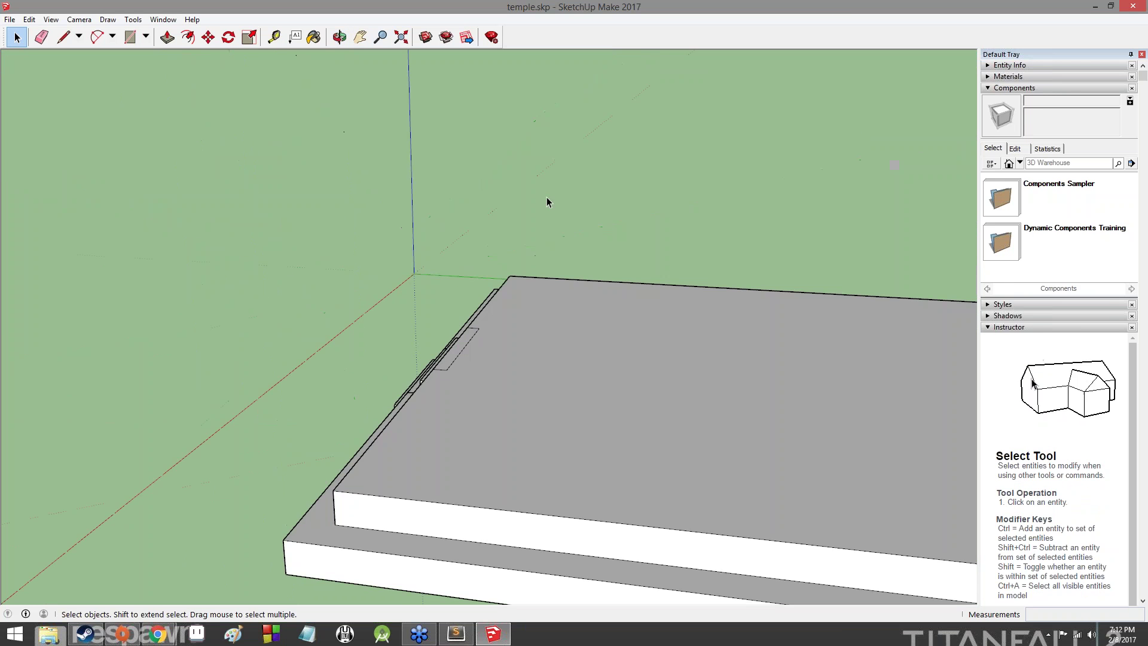
pyautogui.moveTo(547, 196); pyautogui.dragTo(894, 165, button='middle')
pyautogui.moveTo(364, 273); pyautogui.dragTo(781, 282, button='middle')
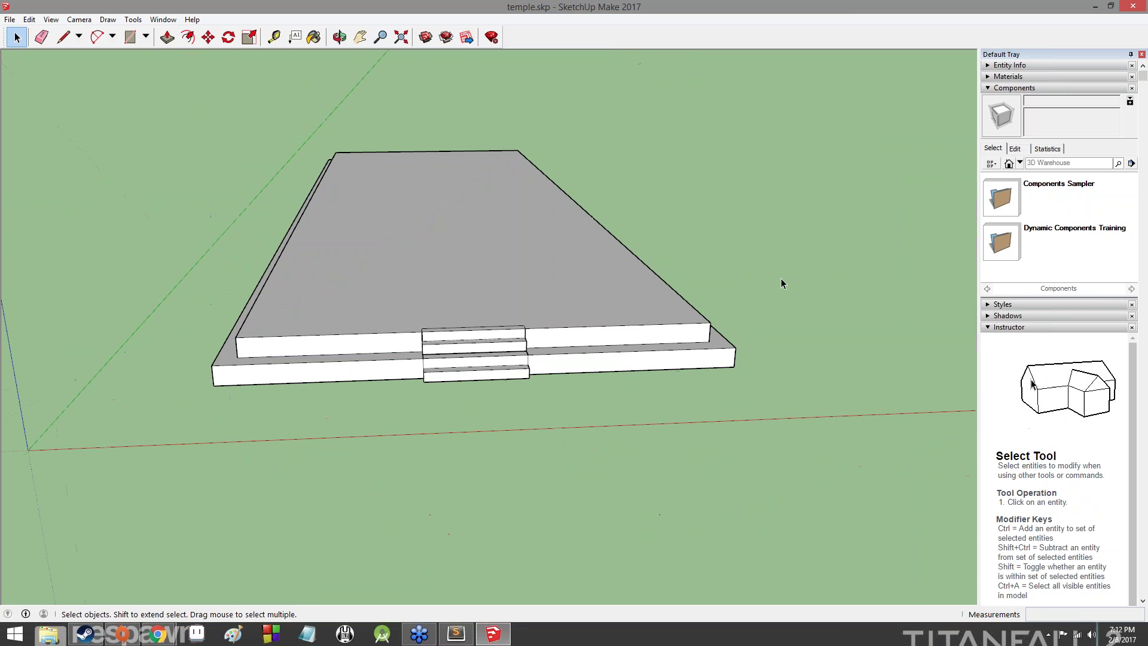
# Step: Switch to the SketchUpLesson2 presentation in Chrome
pyautogui.hotkey('alt', 'Tab')
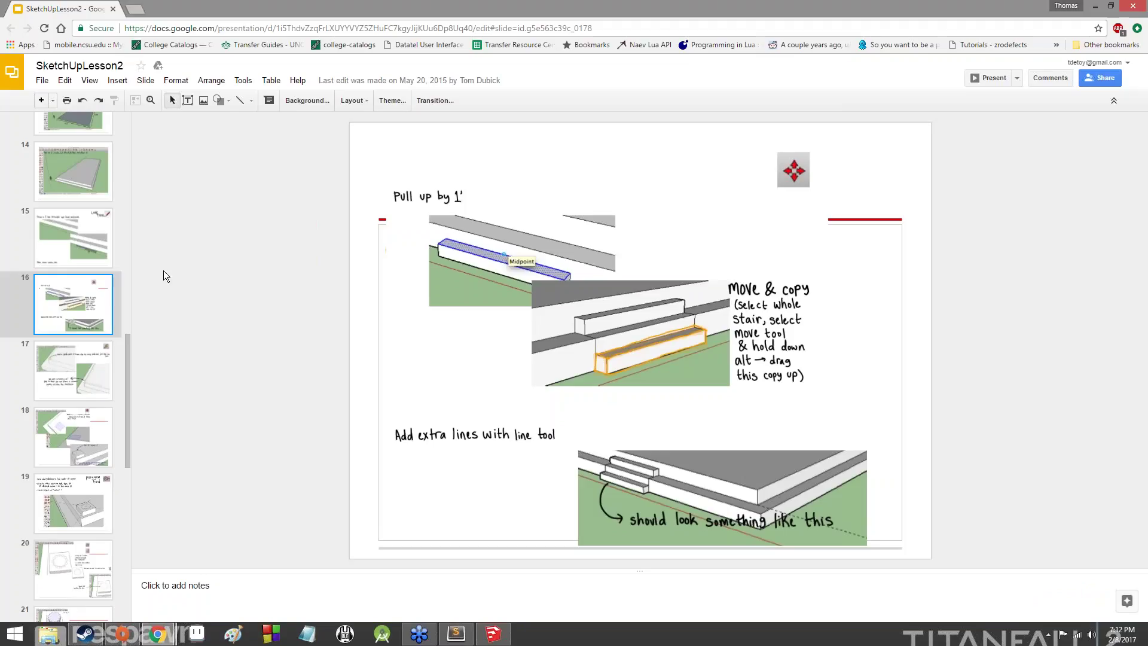
# Step: Switch back to the temple model in SketchUp and look closely at the front stair
pyautogui.hotkey('alt', 'Tab')
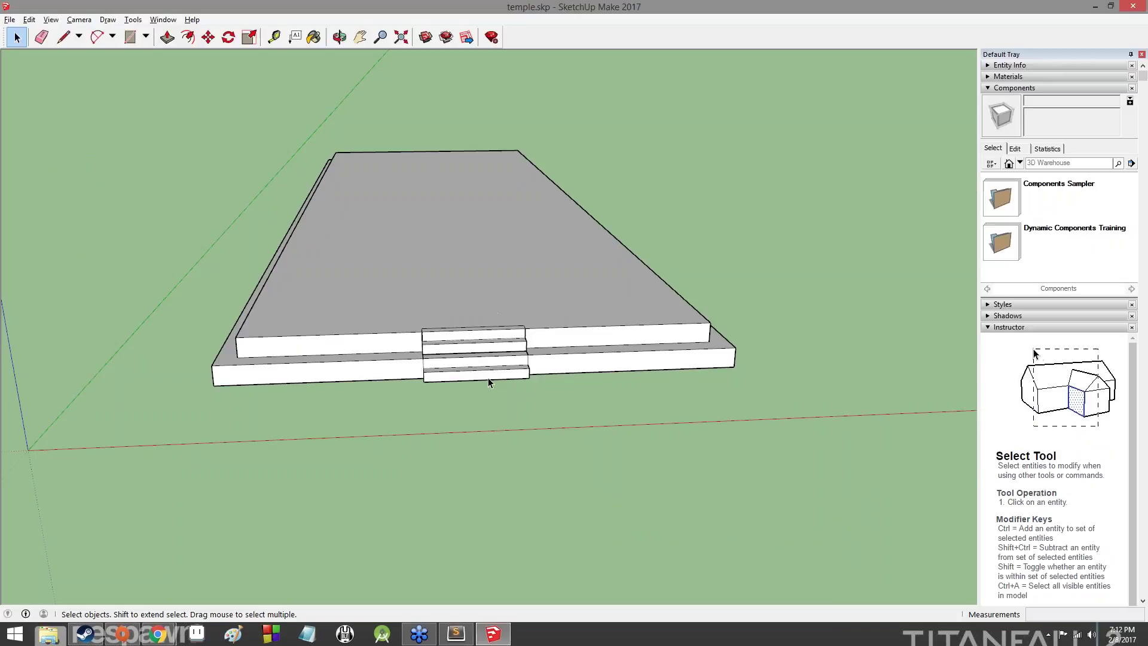
pyautogui.scroll(5, 488, 377)
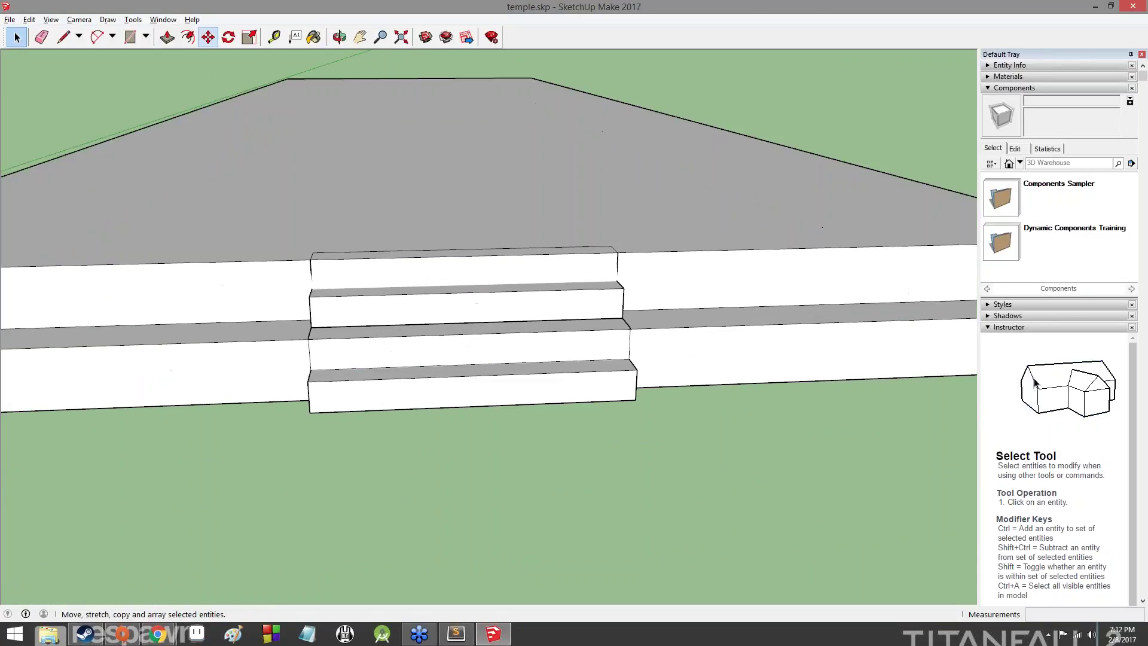
pyautogui.click(207, 37)
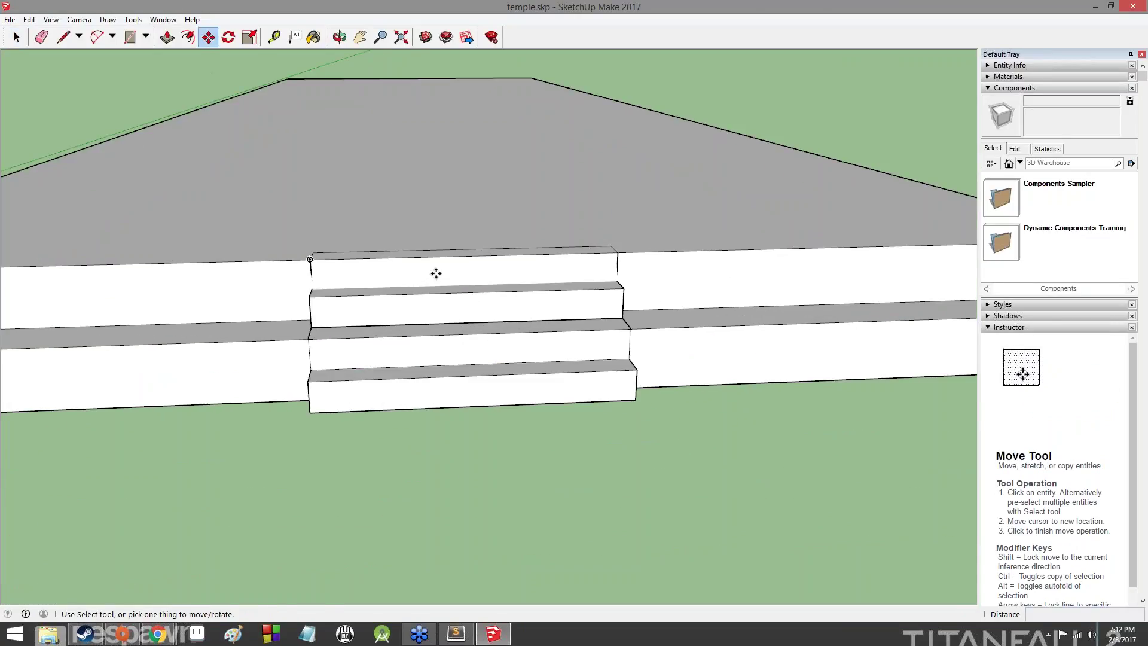
pyautogui.click(467, 293)
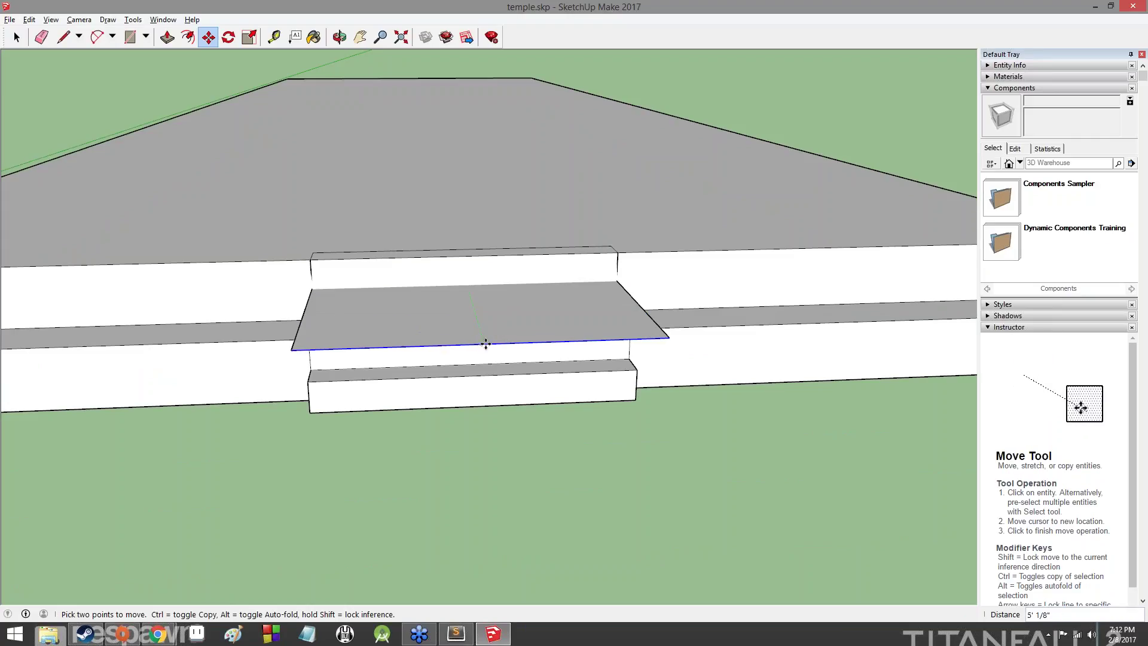
pyautogui.press('Escape')
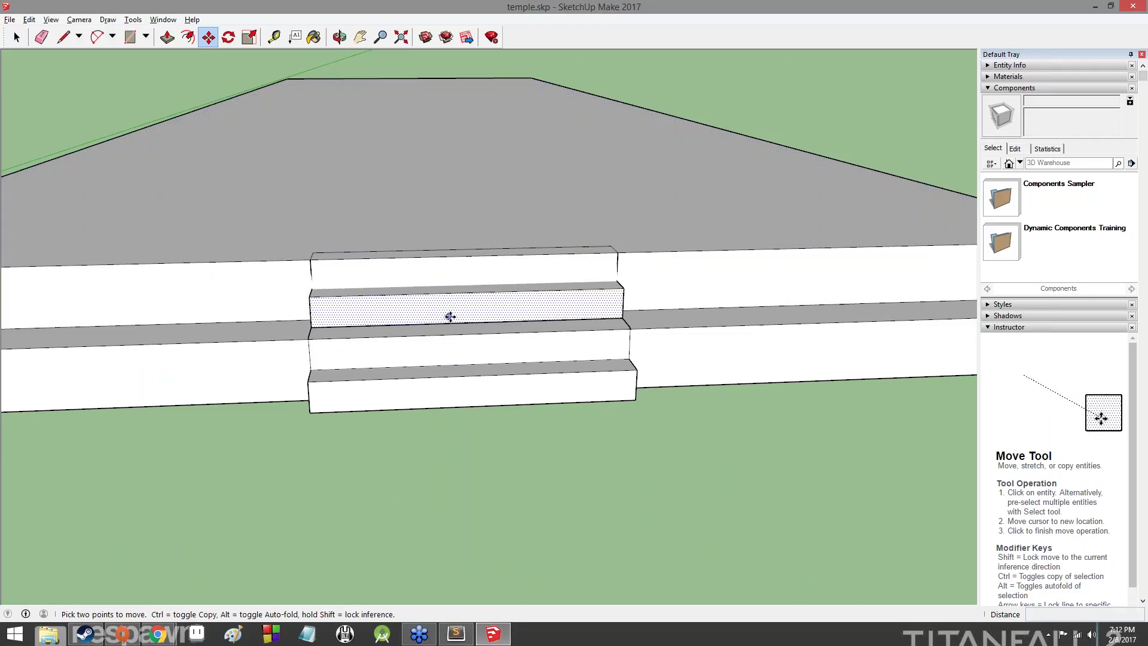
# Step: Examine the front stair and both platform tiers from several sides, close up and from a distance
pyautogui.moveTo(256, 298); pyautogui.dragTo(556, 359, button='middle')
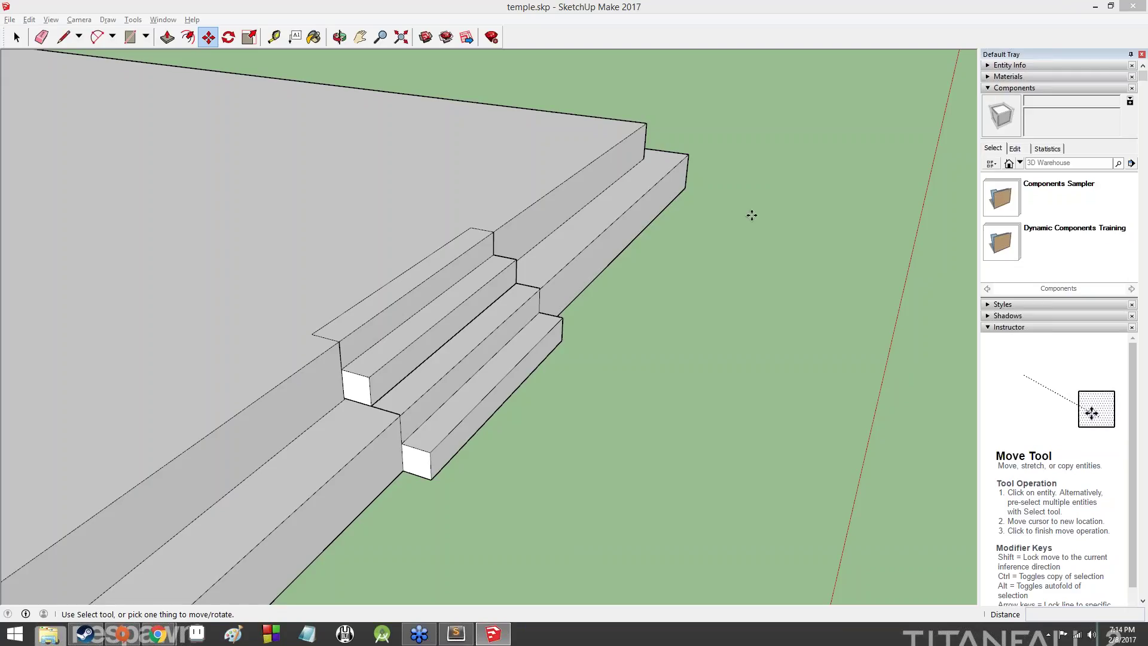
pyautogui.moveTo(712, 198); pyautogui.dragTo(418, 257, button='middle')
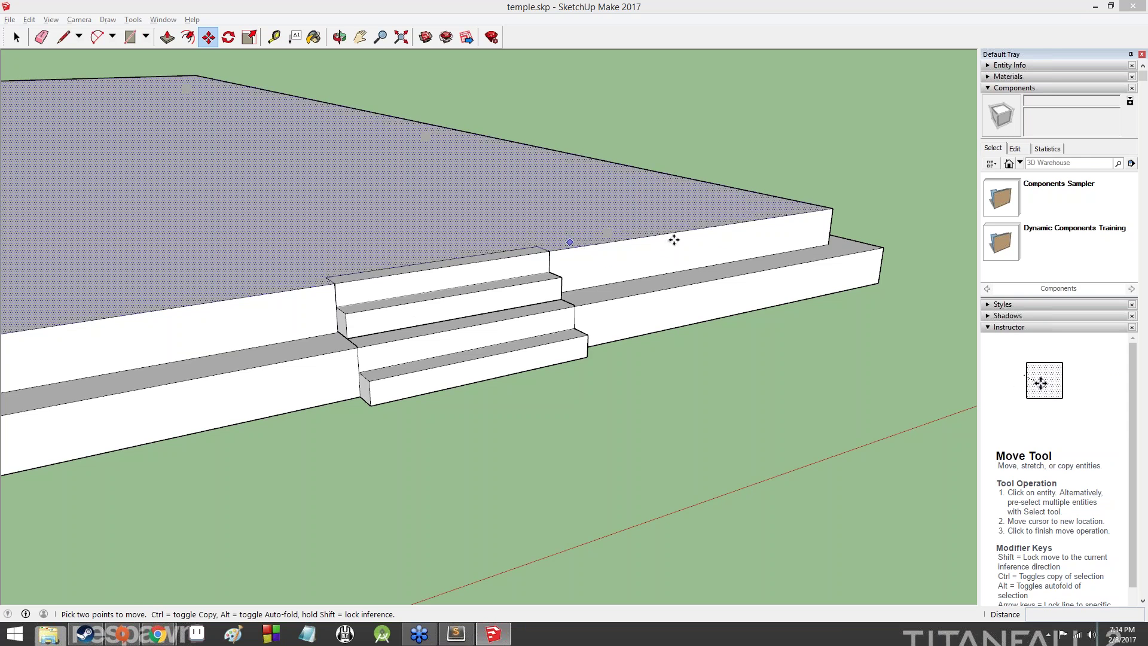
pyautogui.moveTo(815, 161); pyautogui.dragTo(1110, 426, button='middle')
pyautogui.press('m')
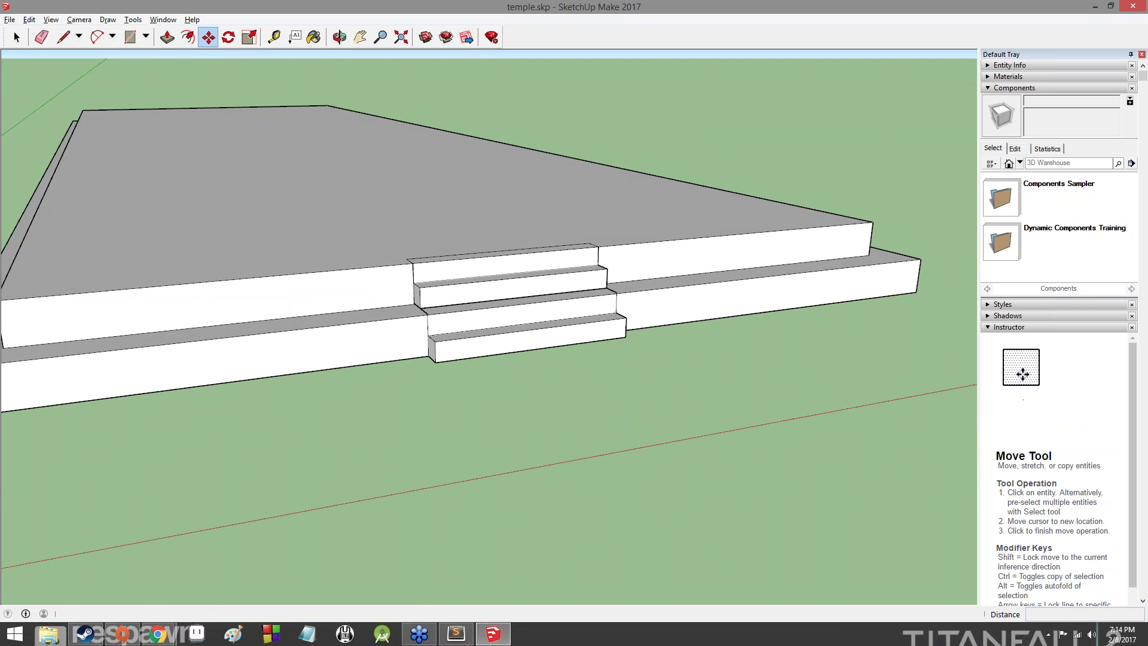
pyautogui.moveTo(710, 153); pyautogui.dragTo(670, 146, button='middle')
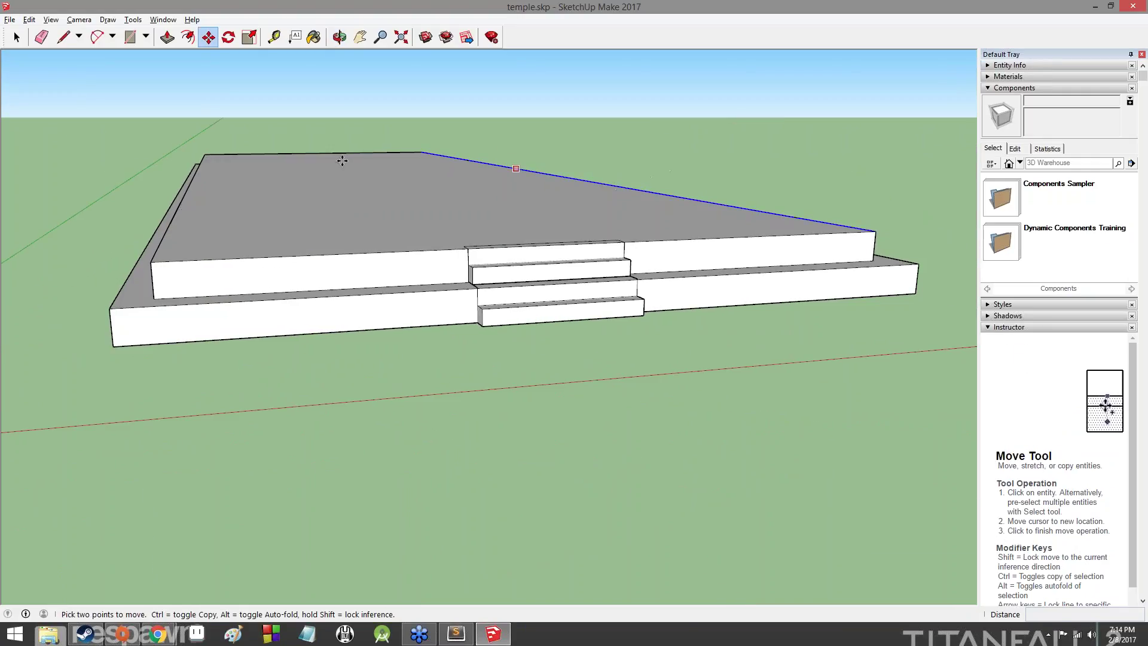
pyautogui.scroll(-3, 221, 184)
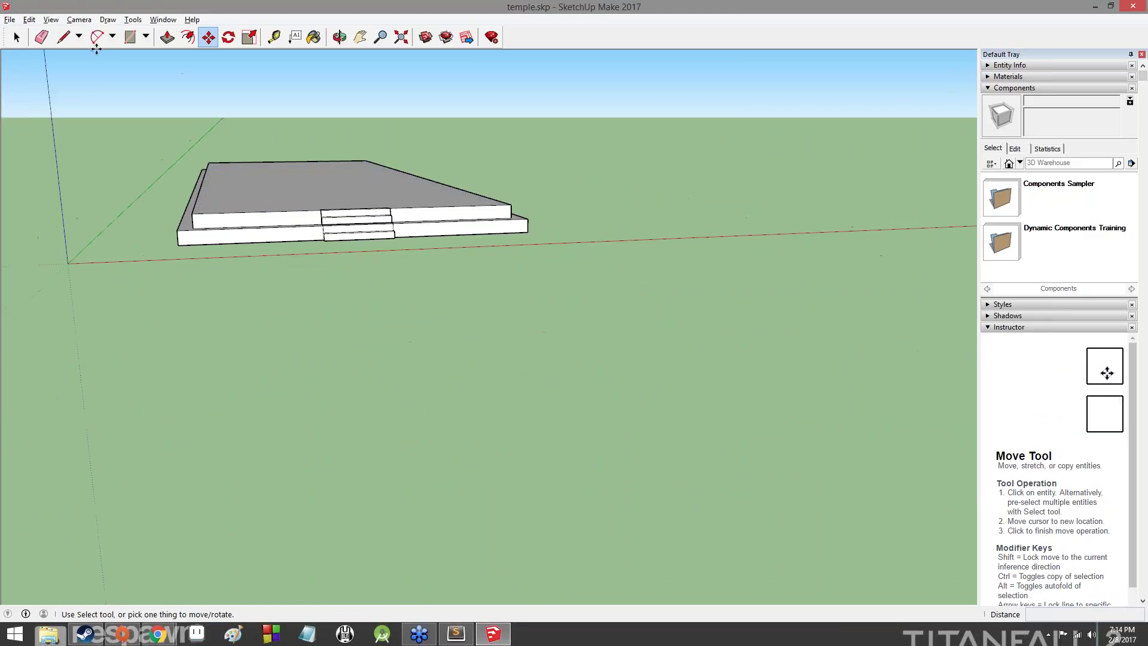
pyautogui.click(17, 37)
pyautogui.scroll(5, 178, 189)
pyautogui.scroll(-6, 177, 190)
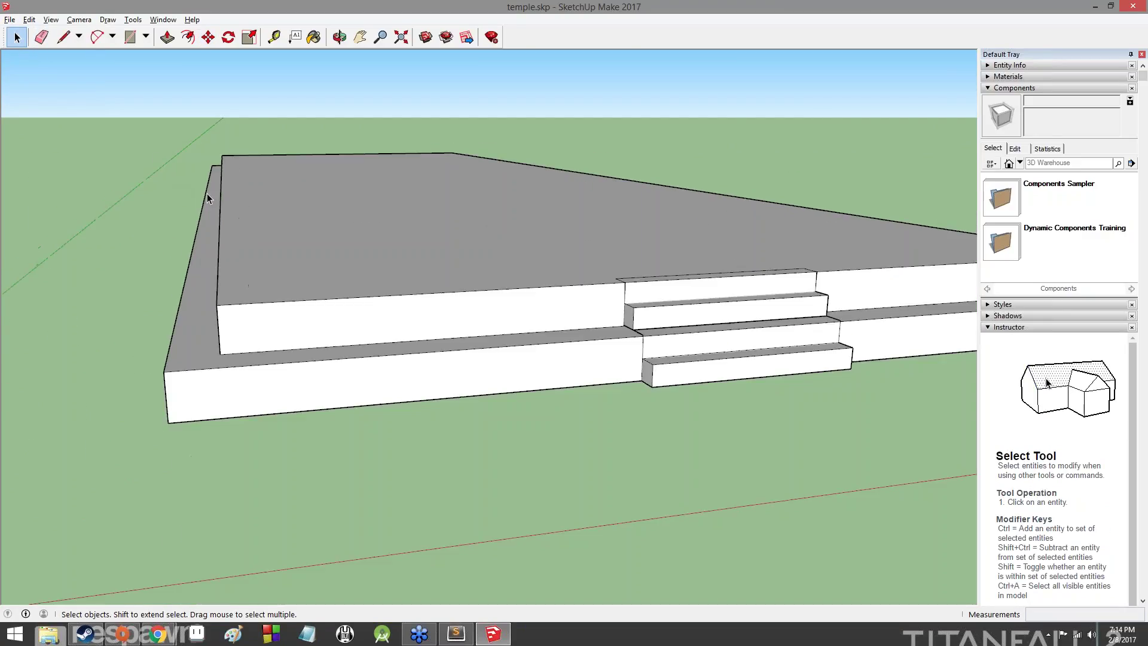
# Step: Consult slide 17 of the SketchUpLesson2 presentation in Chrome, returning to SketchUp
pyautogui.hotkey('alt', 'Tab')
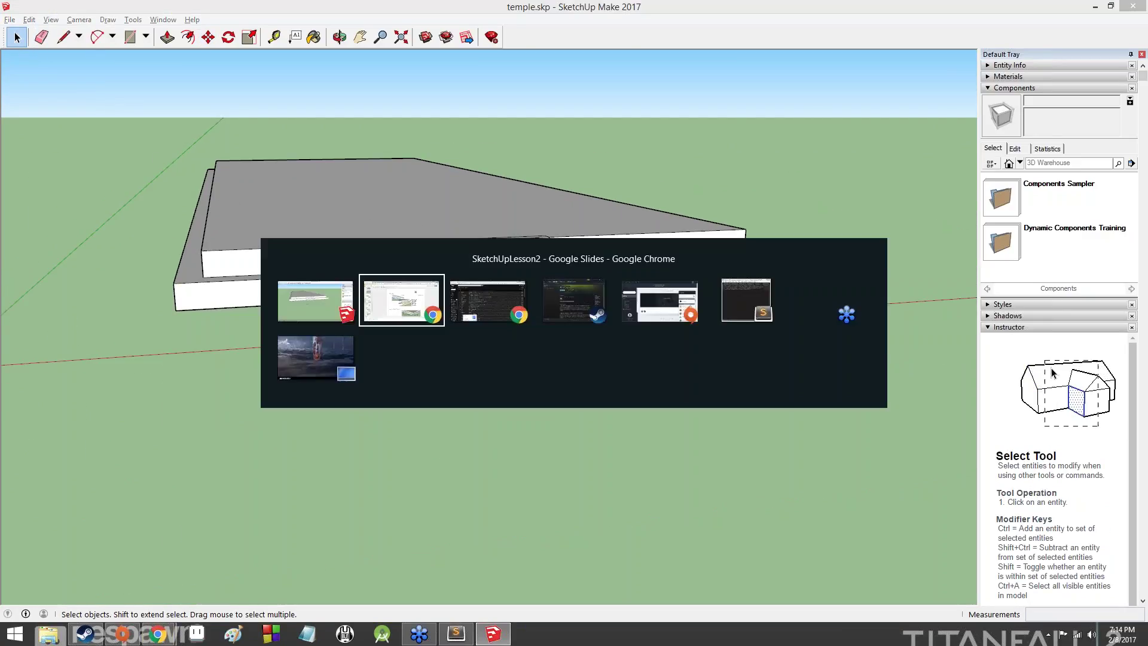
pyautogui.click(82, 391)
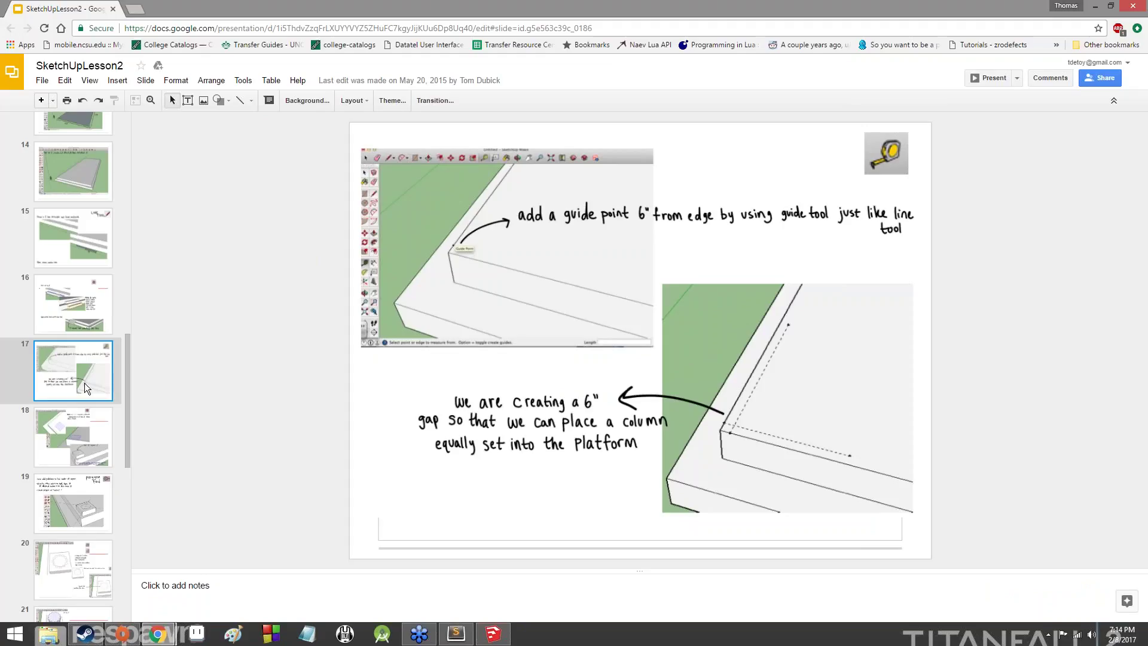
pyautogui.hotkey('alt', 'Tab')
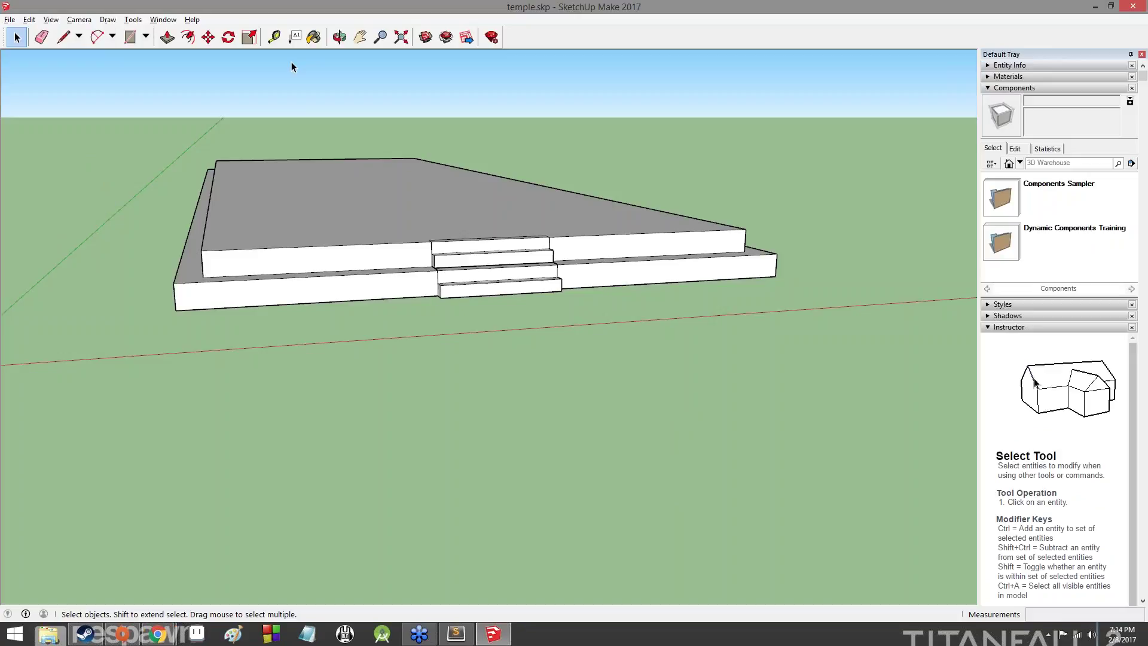
# Step: With the Tape Measure, place a guide point 6" from the upper tier's front corner along its long side edge, rechecking the slide
pyautogui.press('t')
pyautogui.moveTo(495, 252); pyautogui.dragTo(218, 397, button='middle')
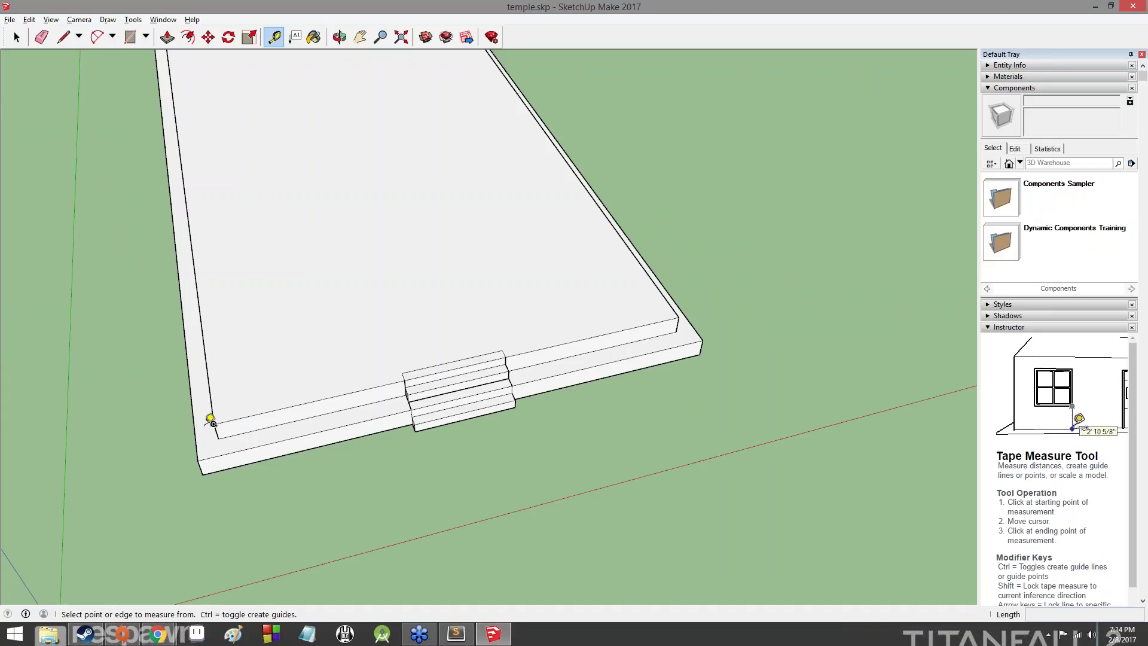
pyautogui.scroll(5, 218, 417)
pyautogui.hotkey('alt', 'Tab')
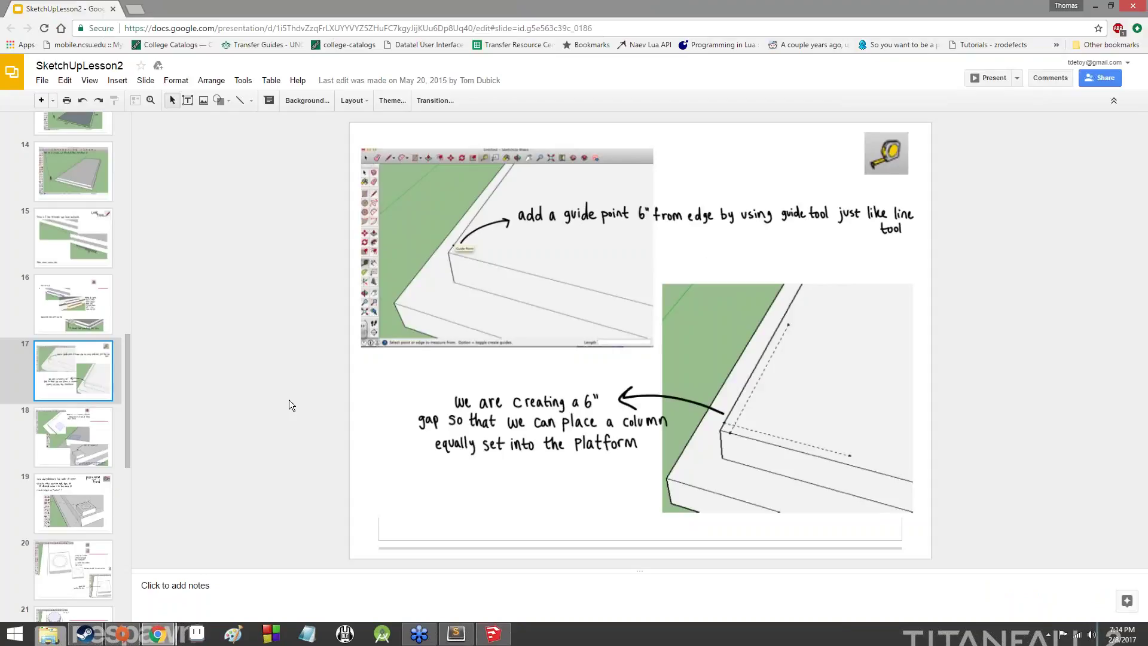
pyautogui.hotkey('alt', 'Tab')
pyautogui.click(256, 413)
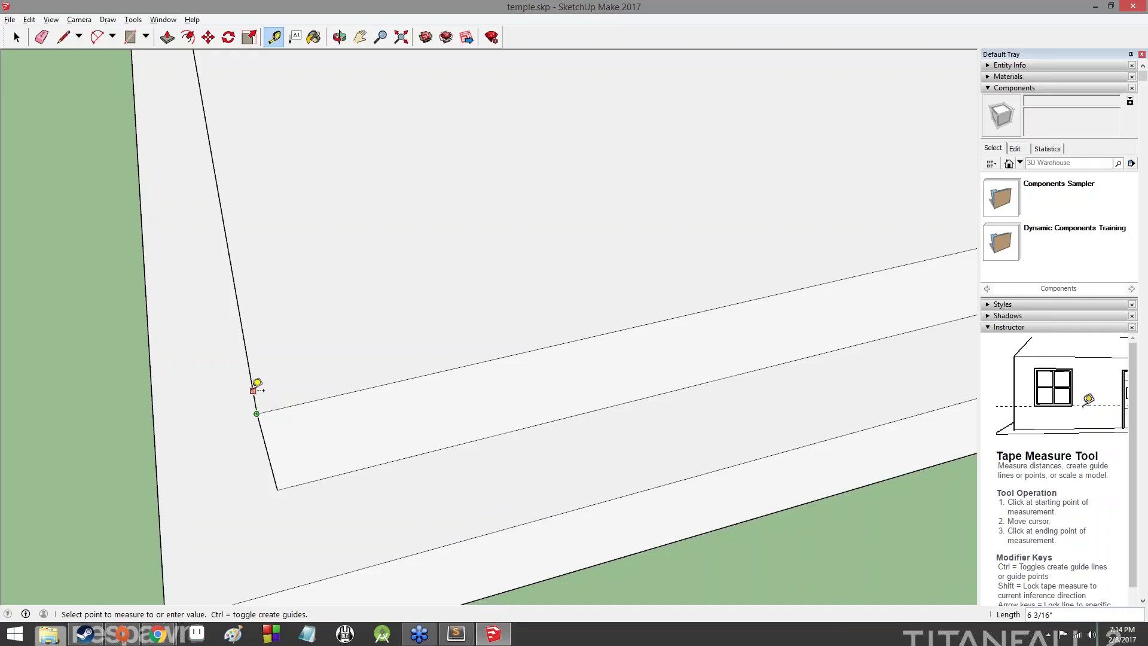
pyautogui.click(253, 391)
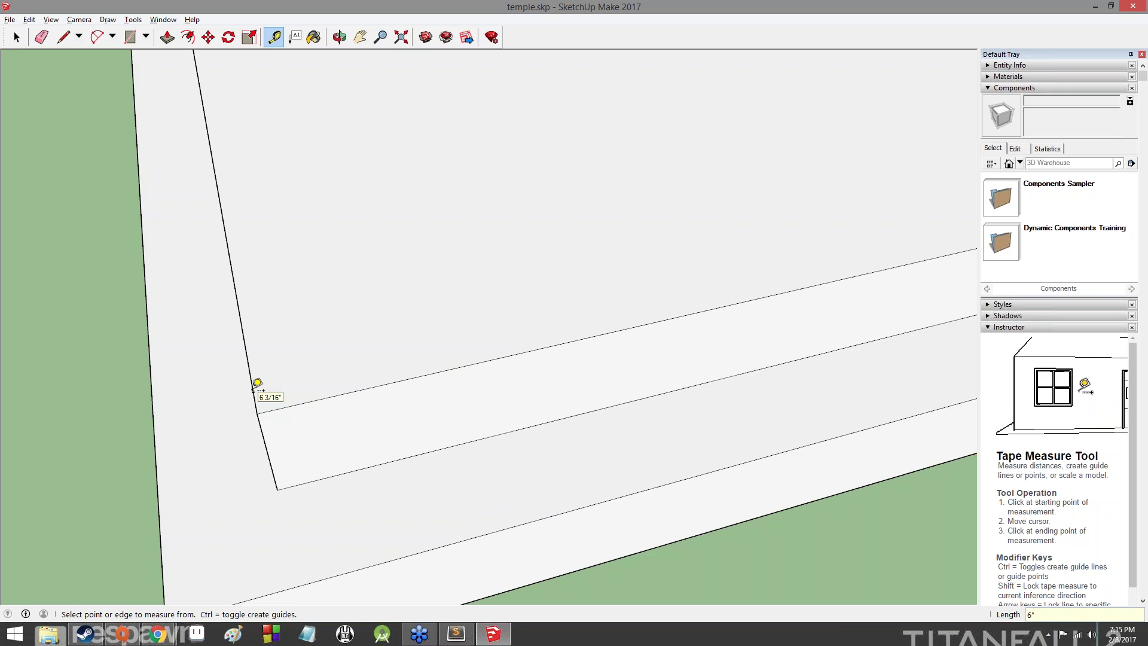
# Step: Place a second guide point 6" from the same corner along the upper tier's front edge
pyautogui.moveTo(280, 387); pyautogui.dragTo(359, 460, button='middle')
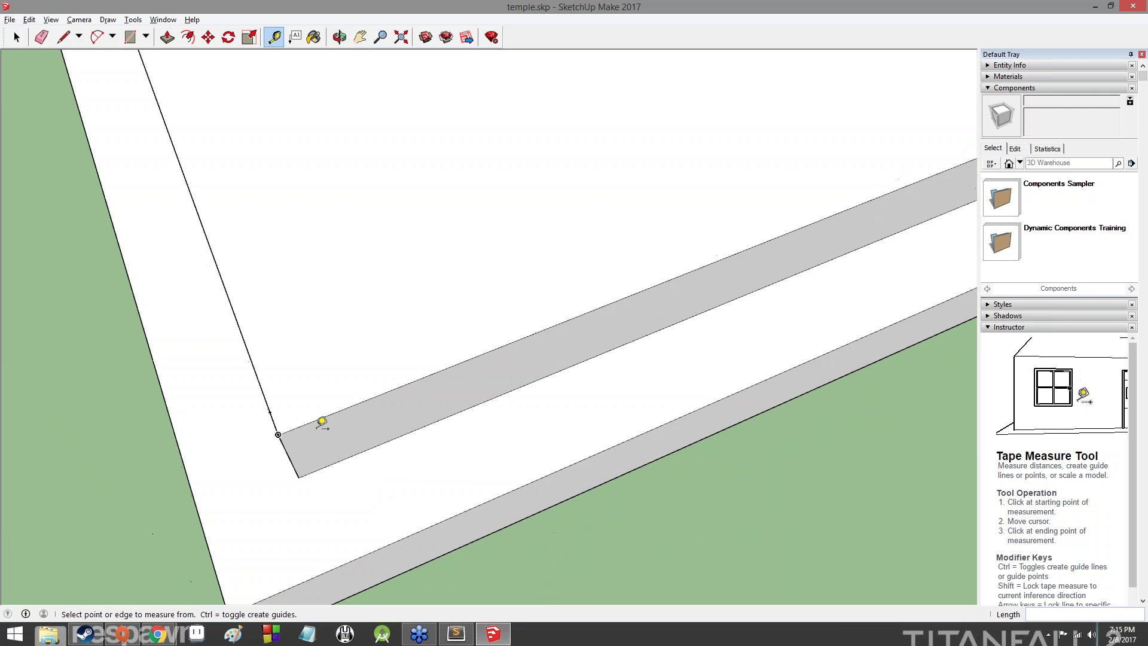
pyautogui.click(278, 434)
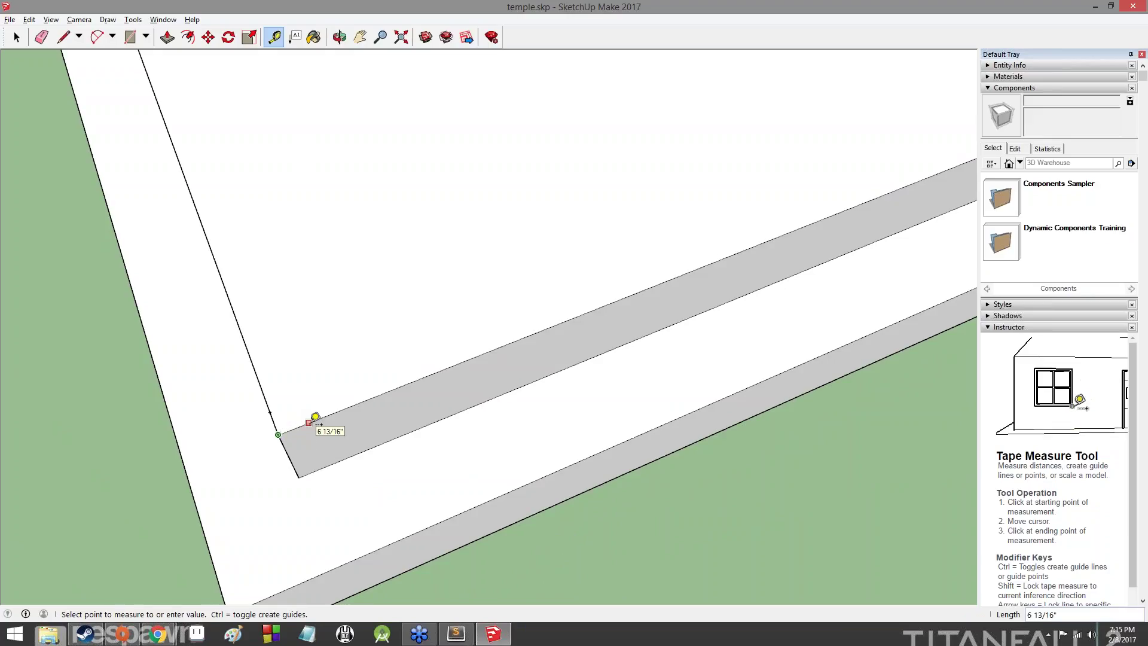
pyautogui.write('6')
pyautogui.press('Return')
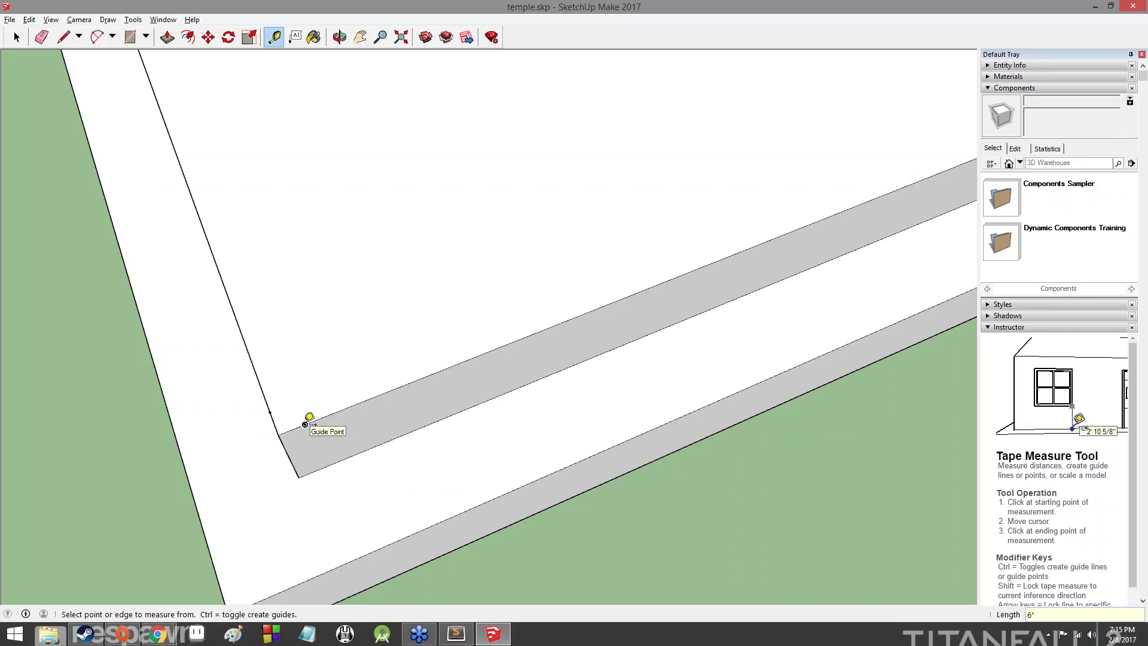
# Step: Add guide lines from both guide points, about 3' 7" parallel to the long side and about 2' 4" parallel to the front edge
pyautogui.click(305, 425)
pyautogui.click(249, 275)
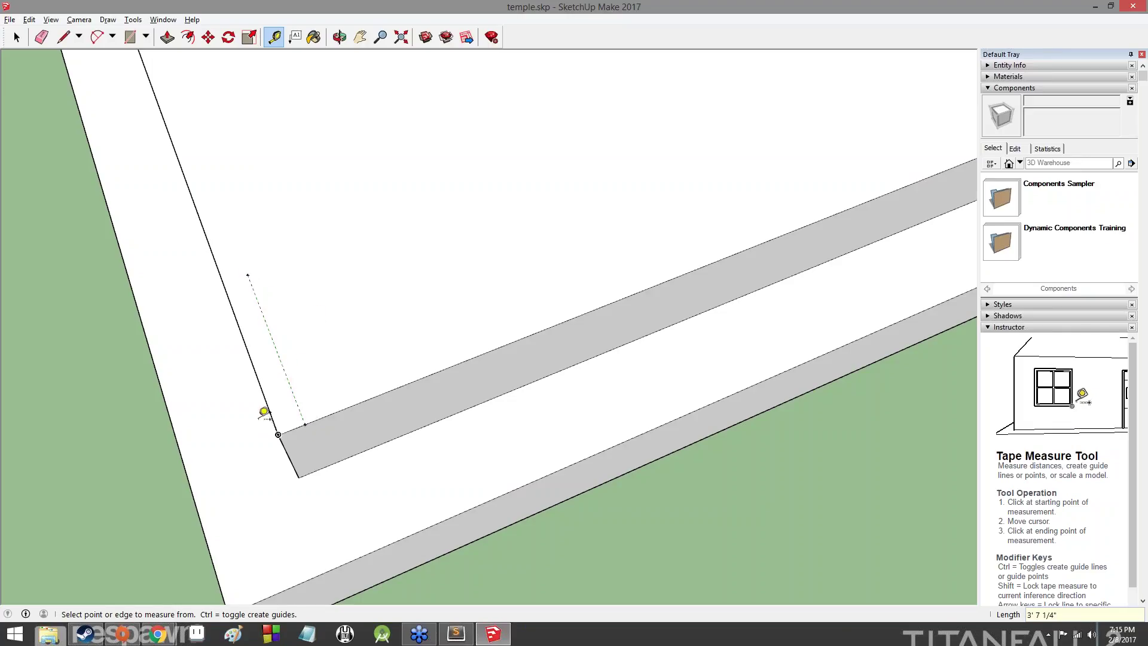
pyautogui.click(270, 412)
pyautogui.click(396, 361)
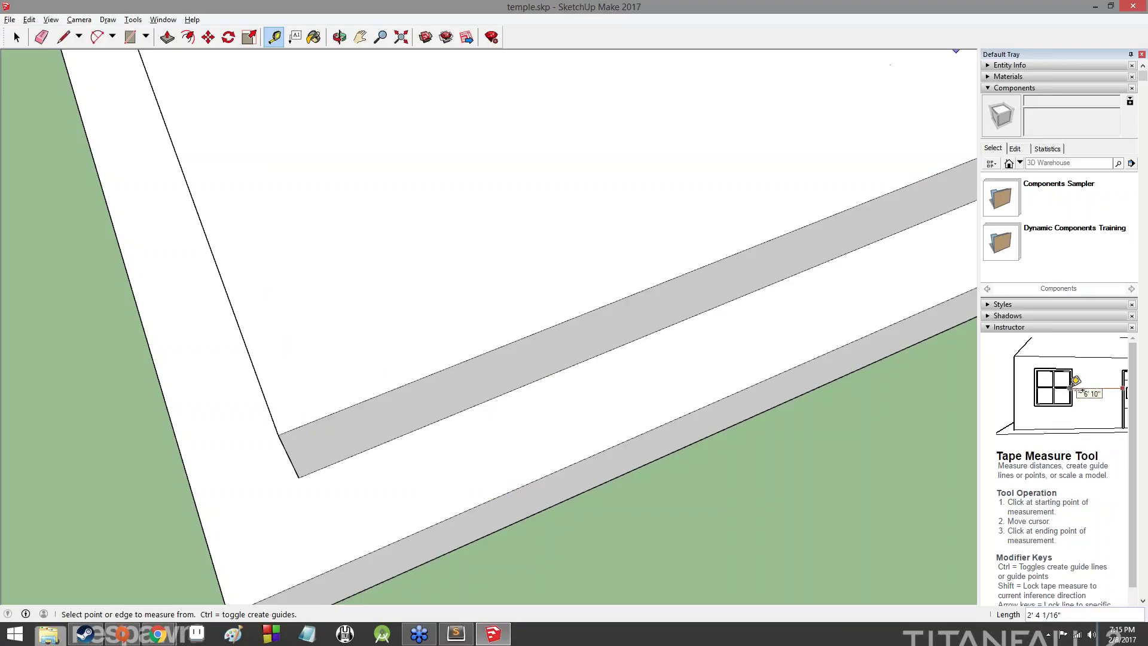
# Step: Place a Tape Measure guide point on the upper tier's long side edge, 6" from the front corner
pyautogui.moveTo(789, 177); pyautogui.dragTo(648, 244, button='middle')
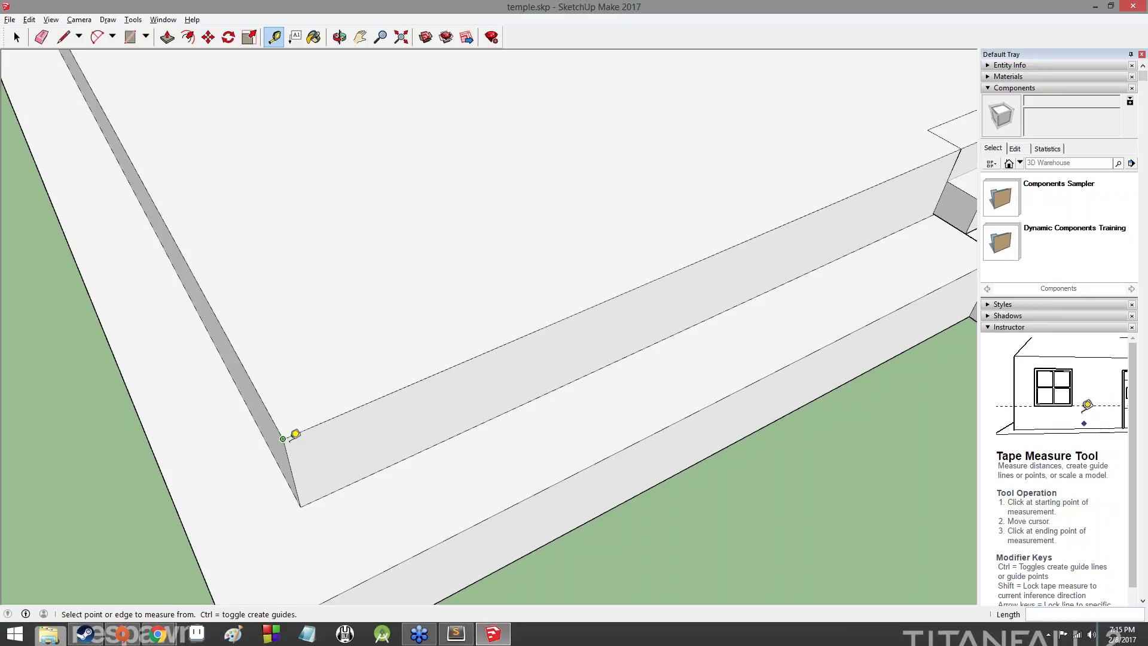
pyautogui.click(273, 37)
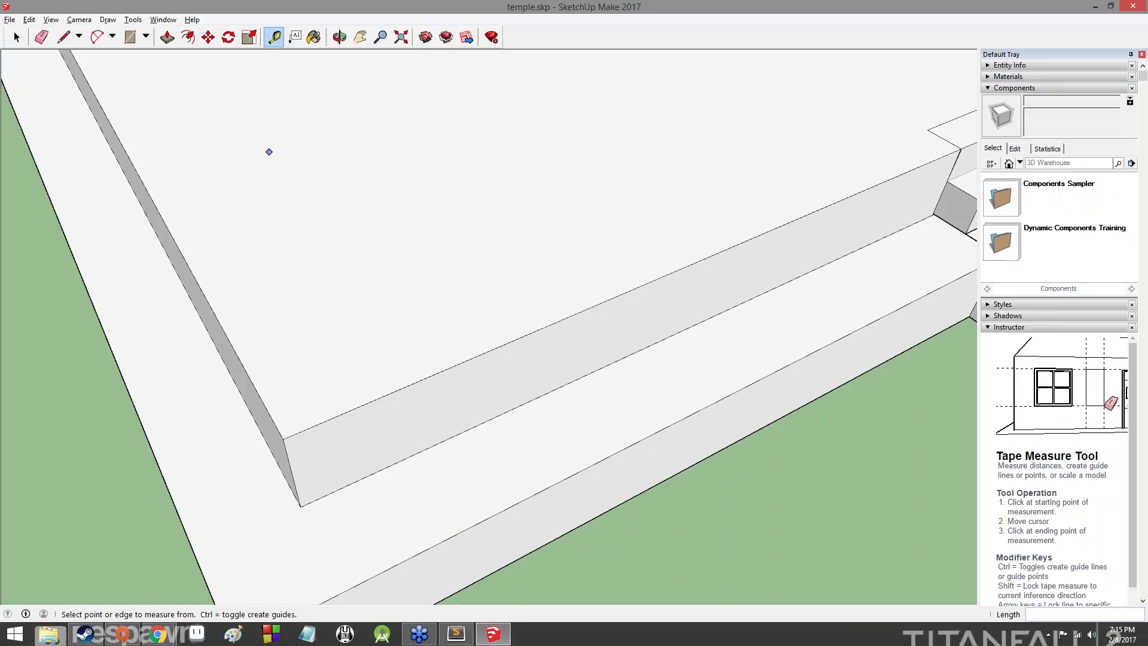
pyautogui.click(283, 439)
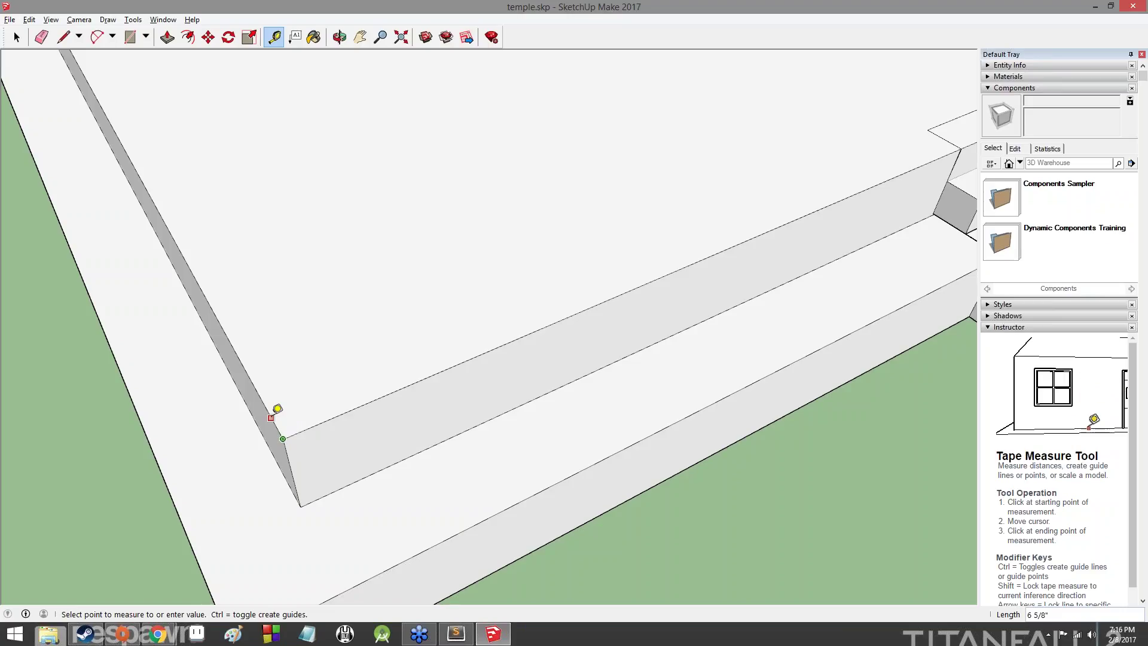
pyautogui.write('6')
pyautogui.press('Return')
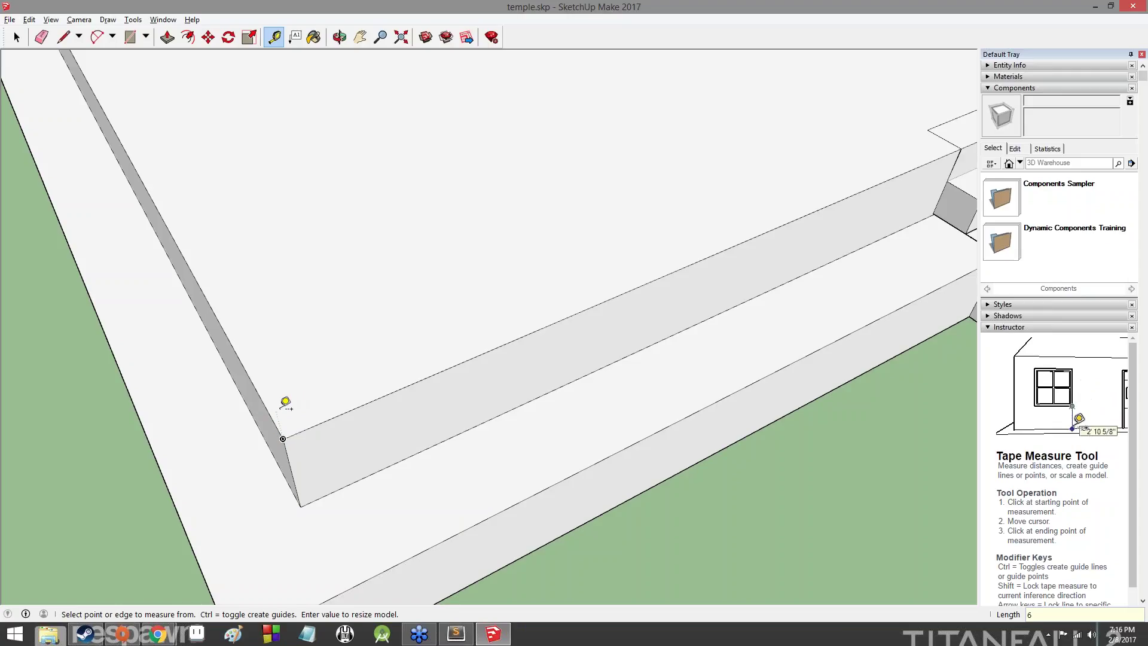
pyautogui.click(283, 437)
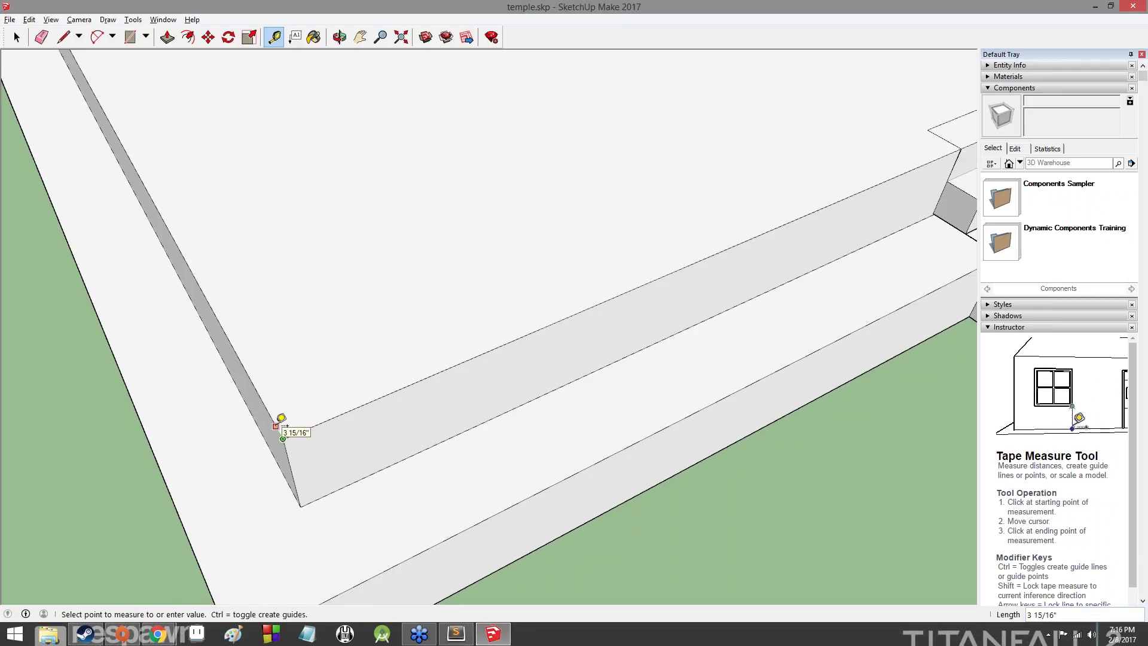
pyautogui.click(281, 418)
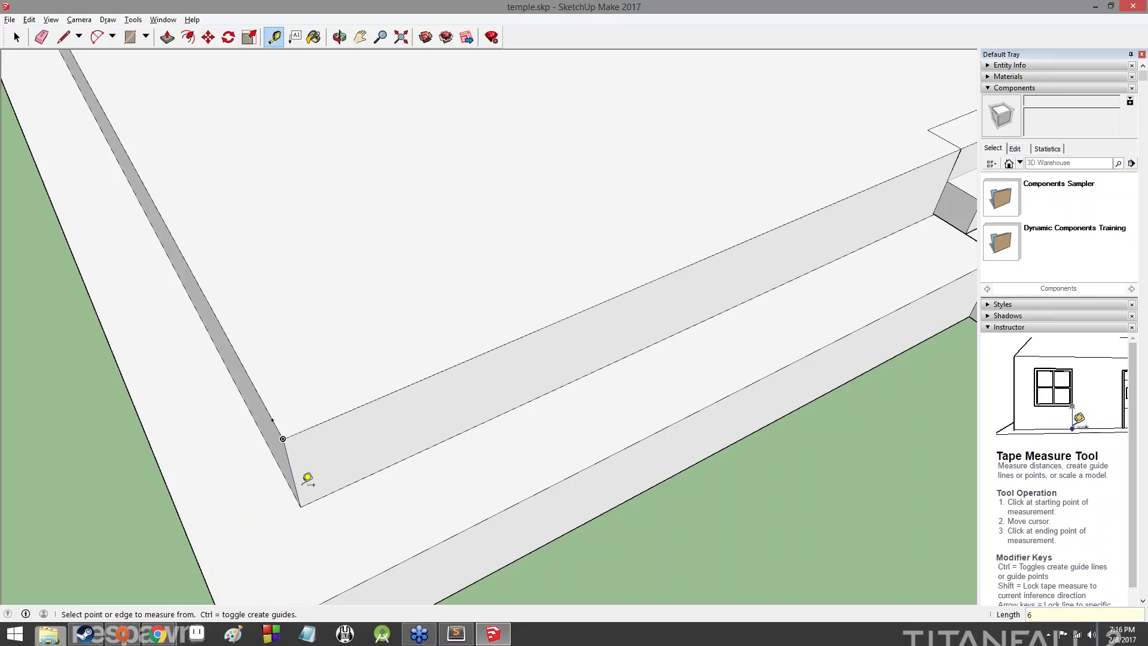
# Step: Examine the guide point on the upper tier's side edge, close up and from a distance
pyautogui.scroll(8, 307, 478)
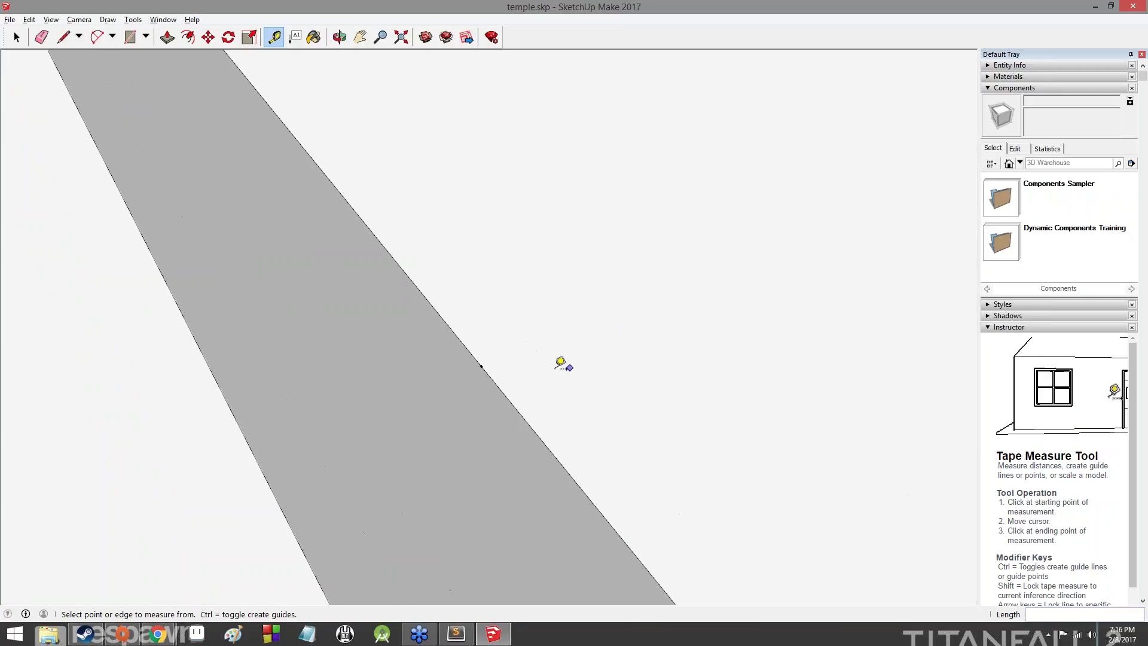
pyautogui.scroll(-4, 561, 363)
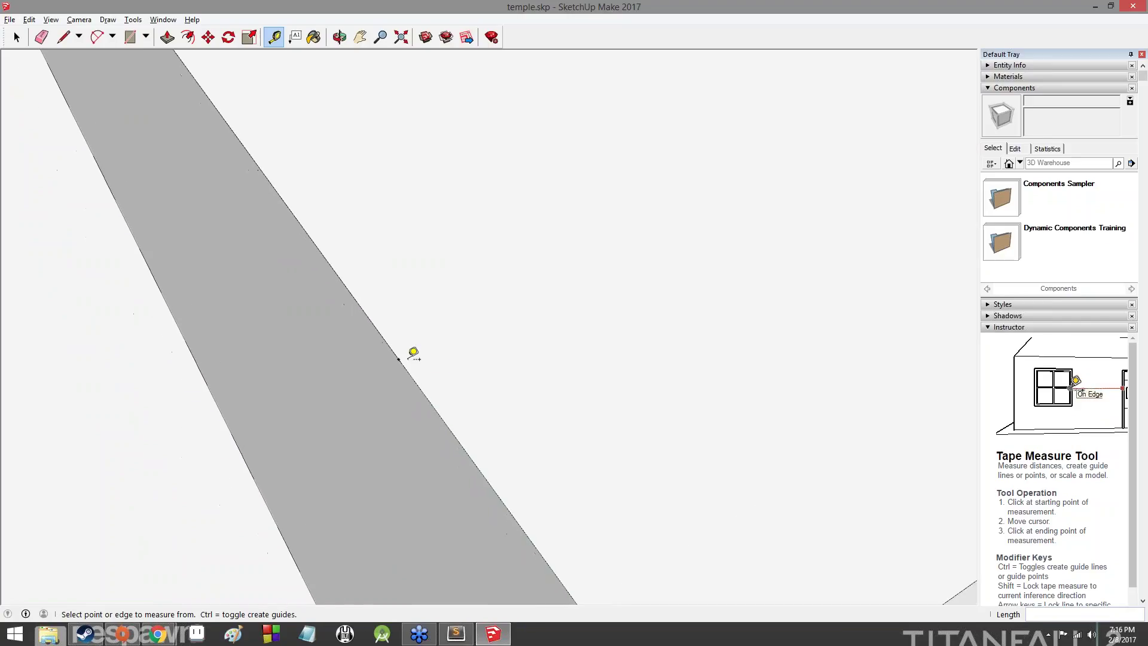
pyautogui.scroll(-4, 413, 353)
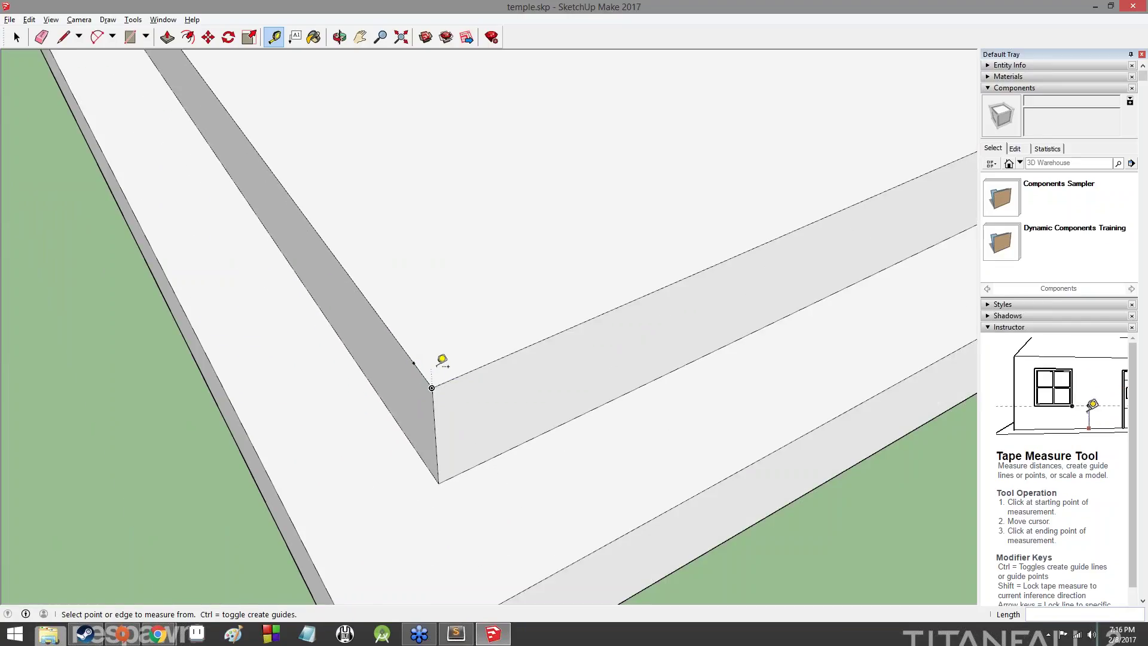
pyautogui.scroll(5, 421, 354)
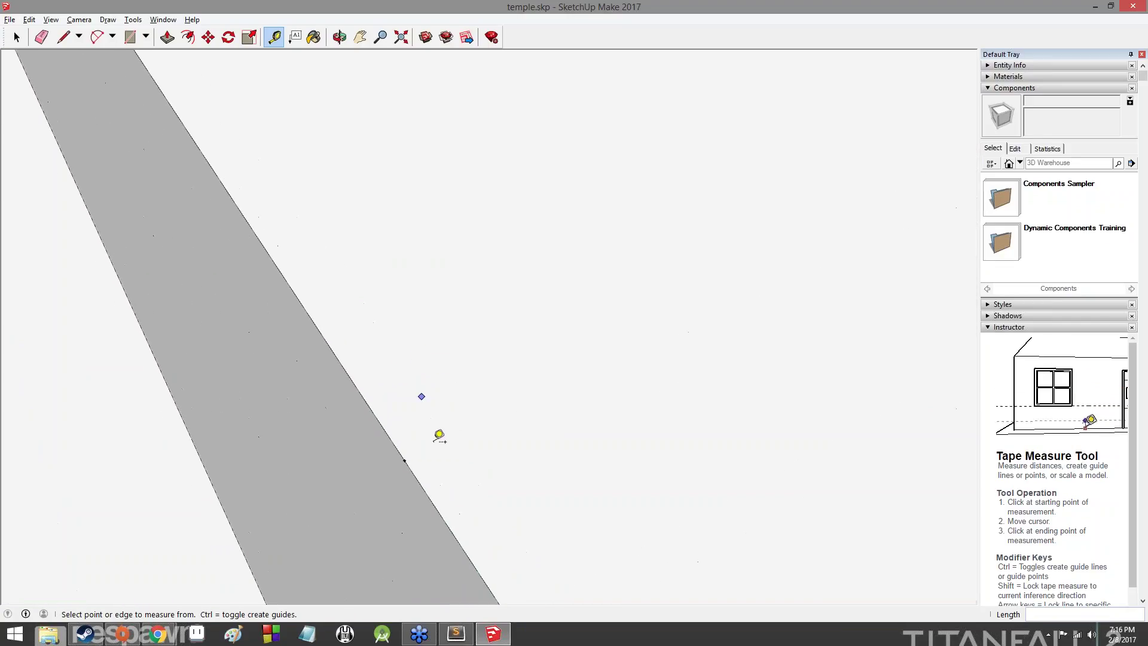
pyautogui.scroll(3, 432, 443)
pyautogui.scroll(-4, 353, 441)
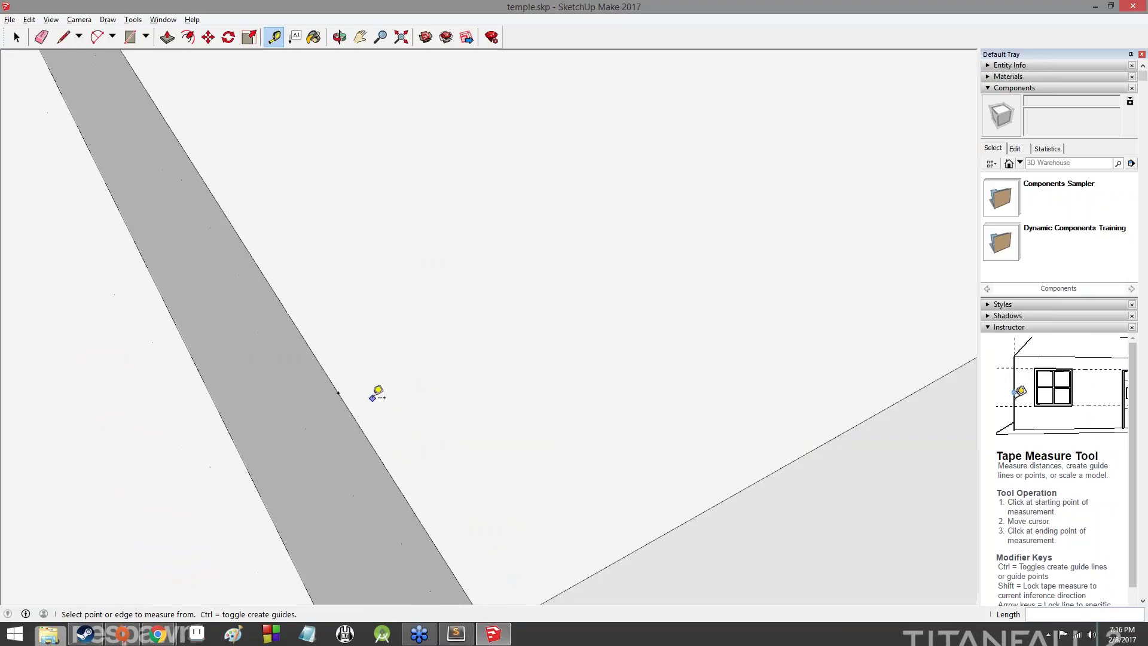
pyautogui.scroll(-6, 377, 392)
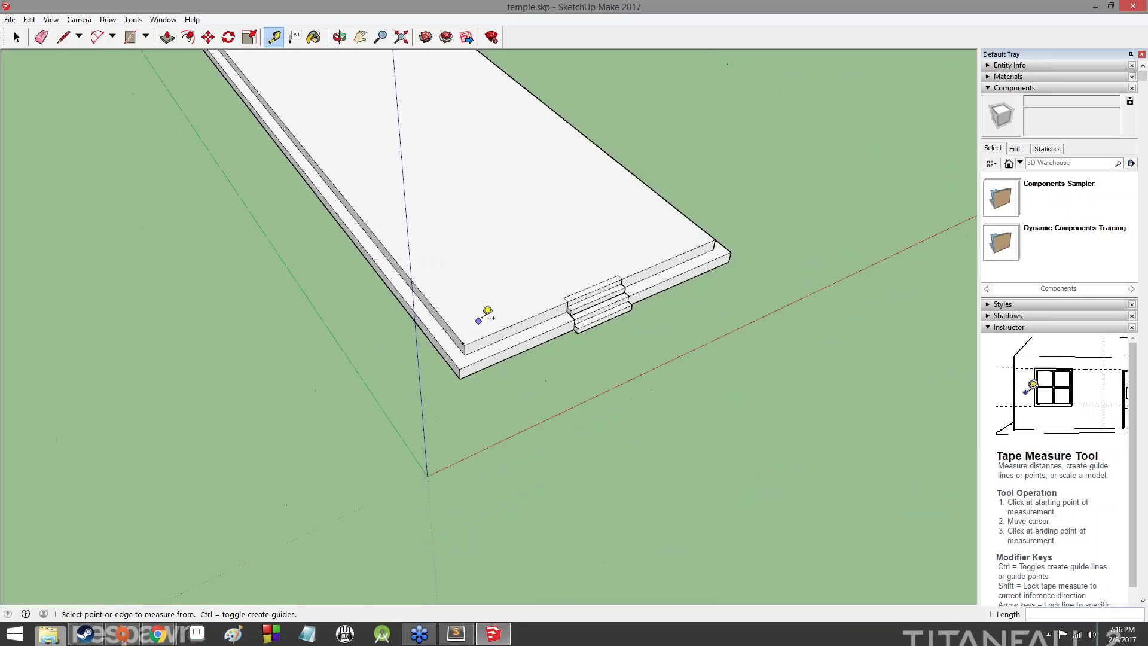
# Step: Place a Tape Measure guide point on the upper tier's front edge, 6" from the same corner
pyautogui.scroll(-2, 514, 315)
pyautogui.scroll(7, 514, 388)
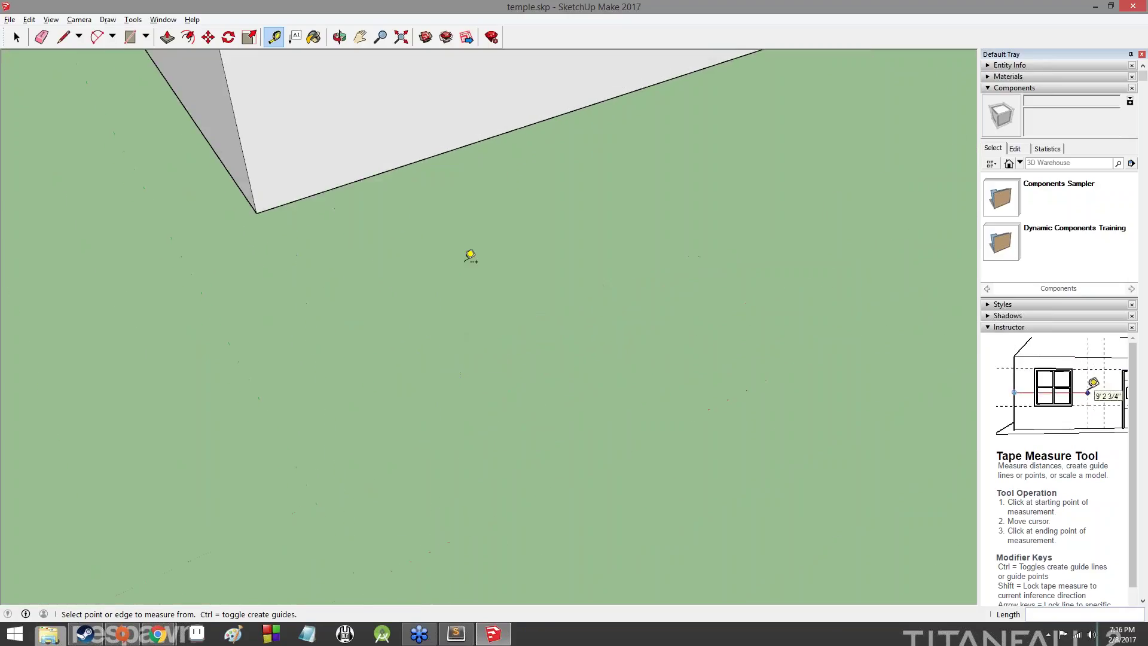
pyautogui.scroll(3, 465, 257)
pyautogui.scroll(-7, 467, 203)
pyautogui.moveTo(515, 103); pyautogui.dragTo(506, 272, button='middle')
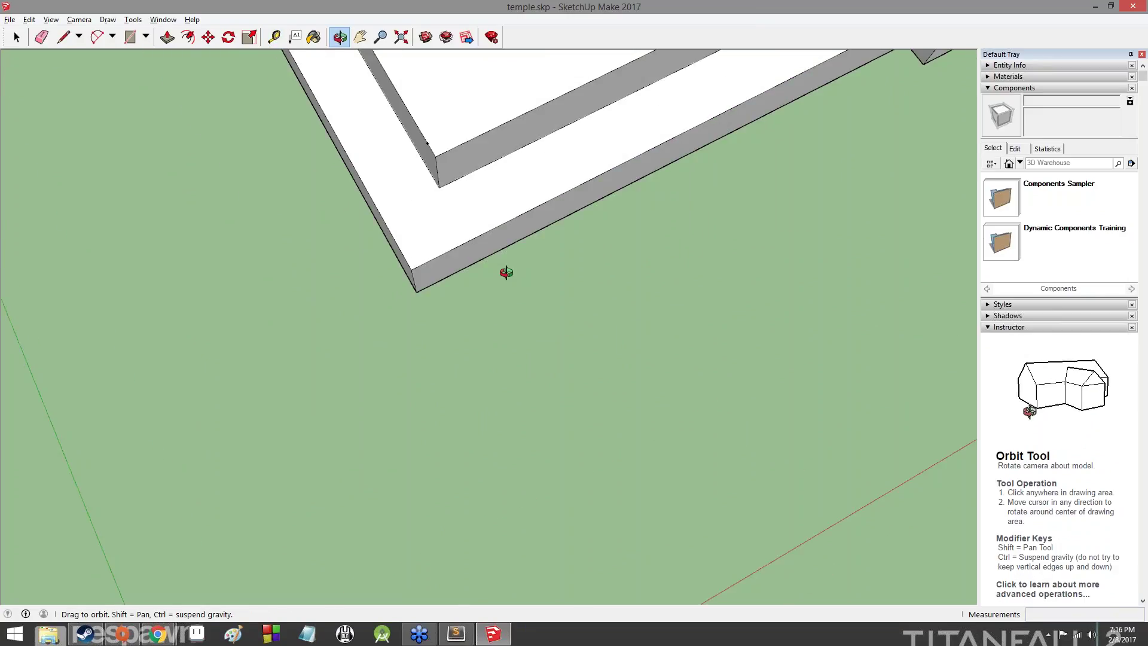
pyautogui.press('t')
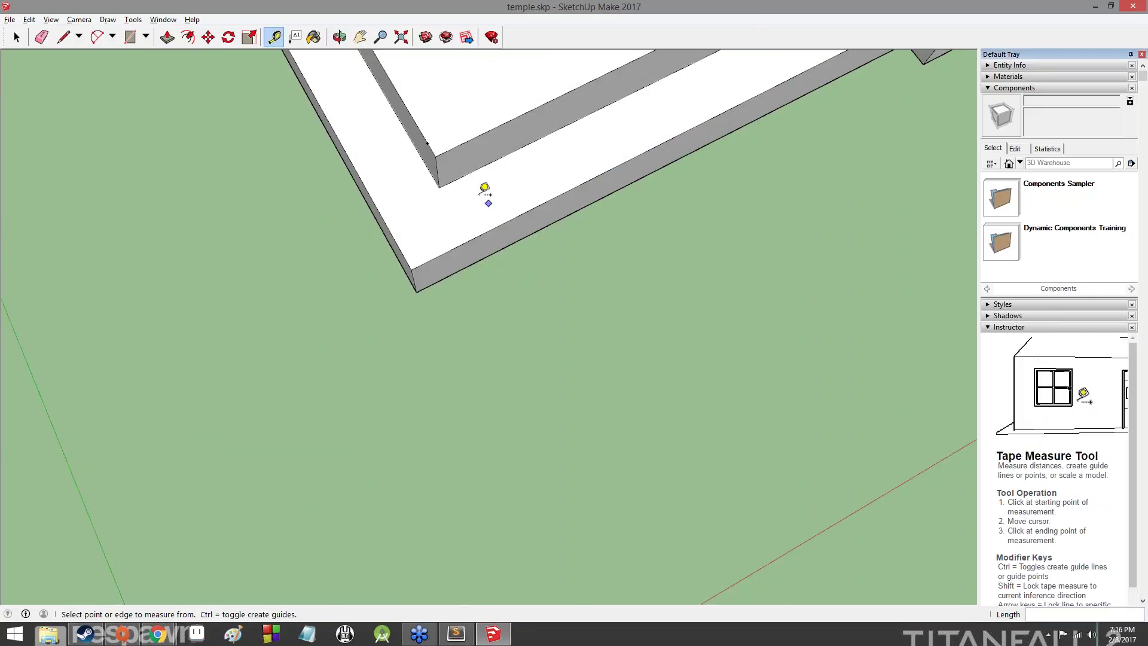
pyautogui.click(436, 156)
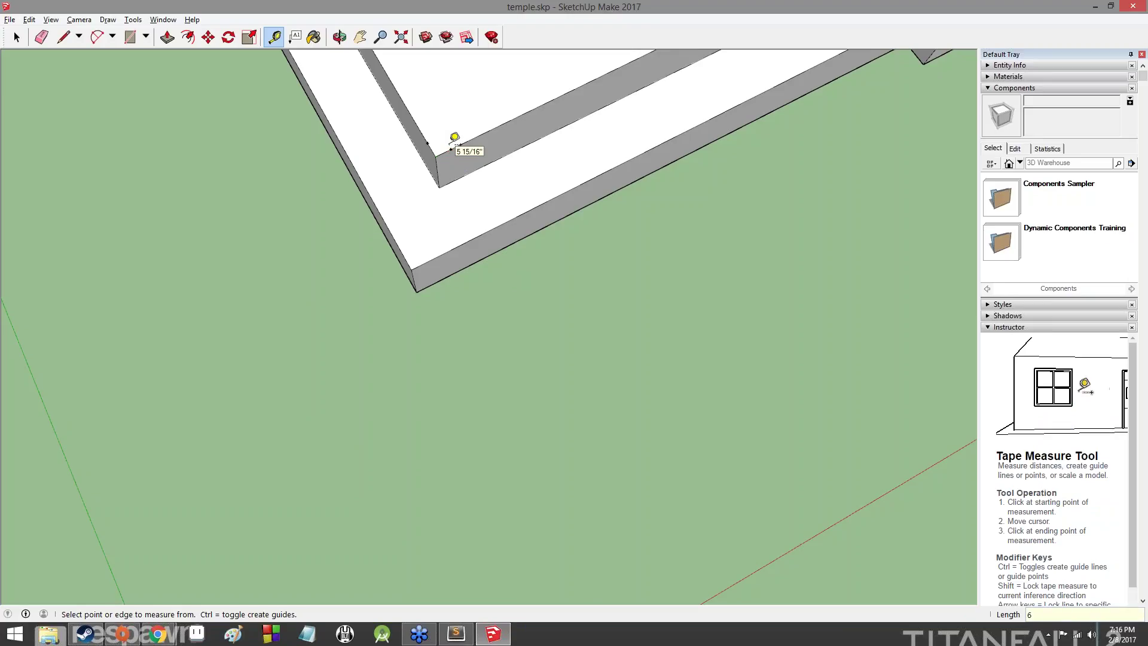
pyautogui.click(454, 138)
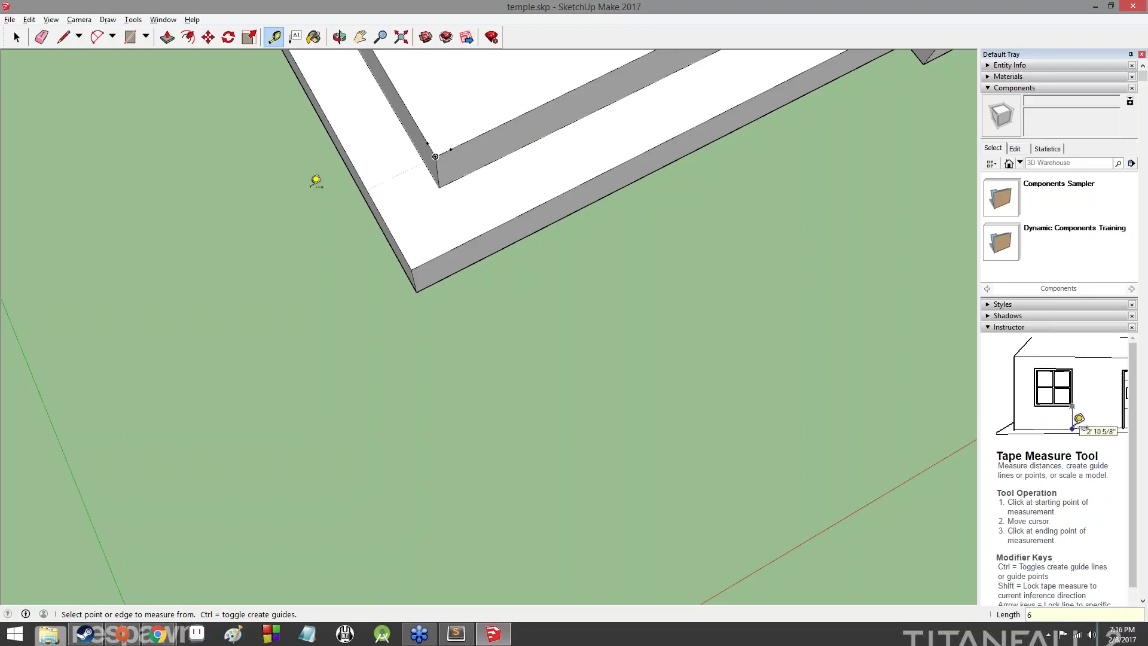
pyautogui.click(21, 54)
pyautogui.click(17, 37)
pyautogui.scroll(2, 424, 157)
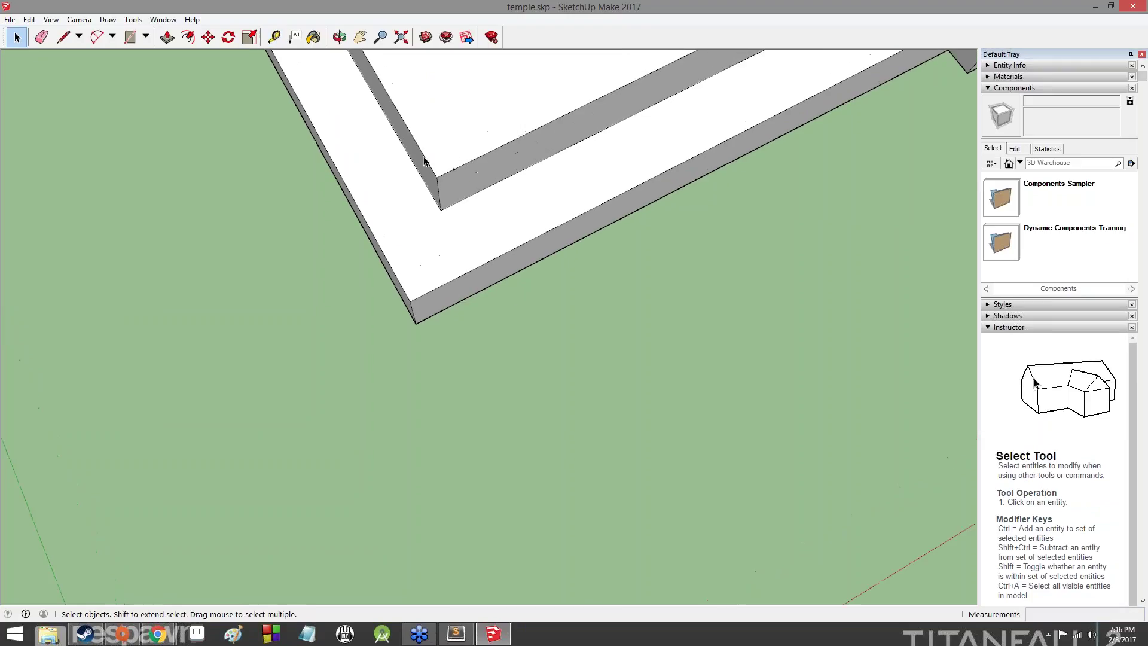
pyautogui.scroll(3, 423, 159)
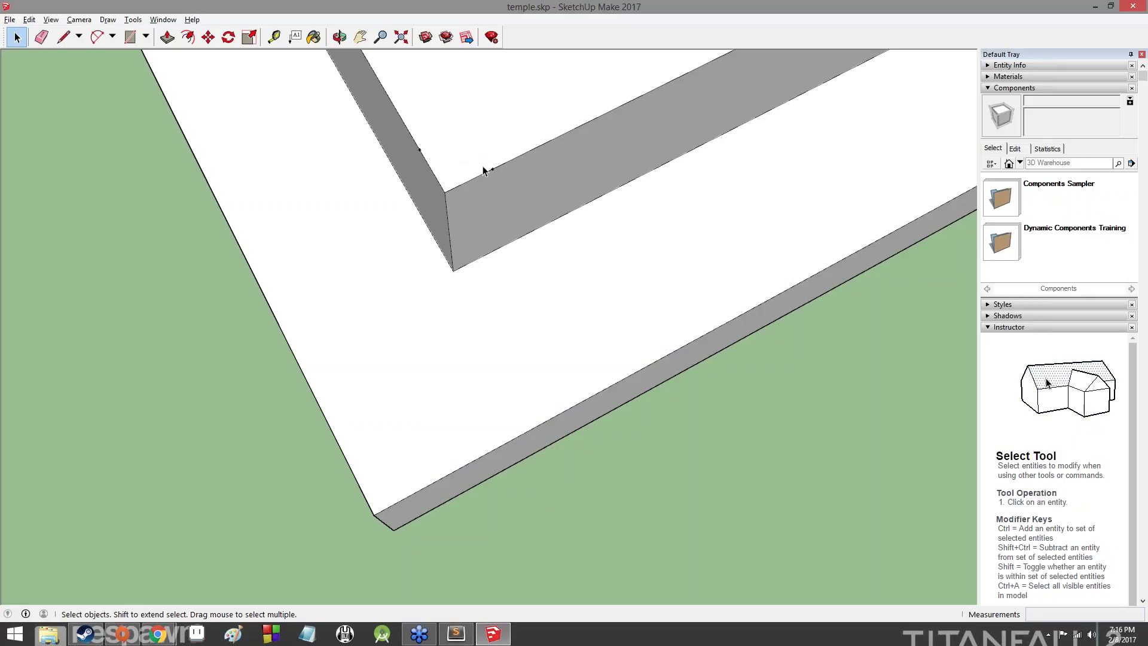
# Step: Add guide lines from both guide points, about 6' 1" parallel to the long side and about 6' 2" parallel to the front edge
pyautogui.scroll(-3, 478, 156)
pyautogui.moveTo(531, 136); pyautogui.dragTo(475, 263, button='middle')
pyautogui.scroll(-1, 532, 126)
pyautogui.press('t')
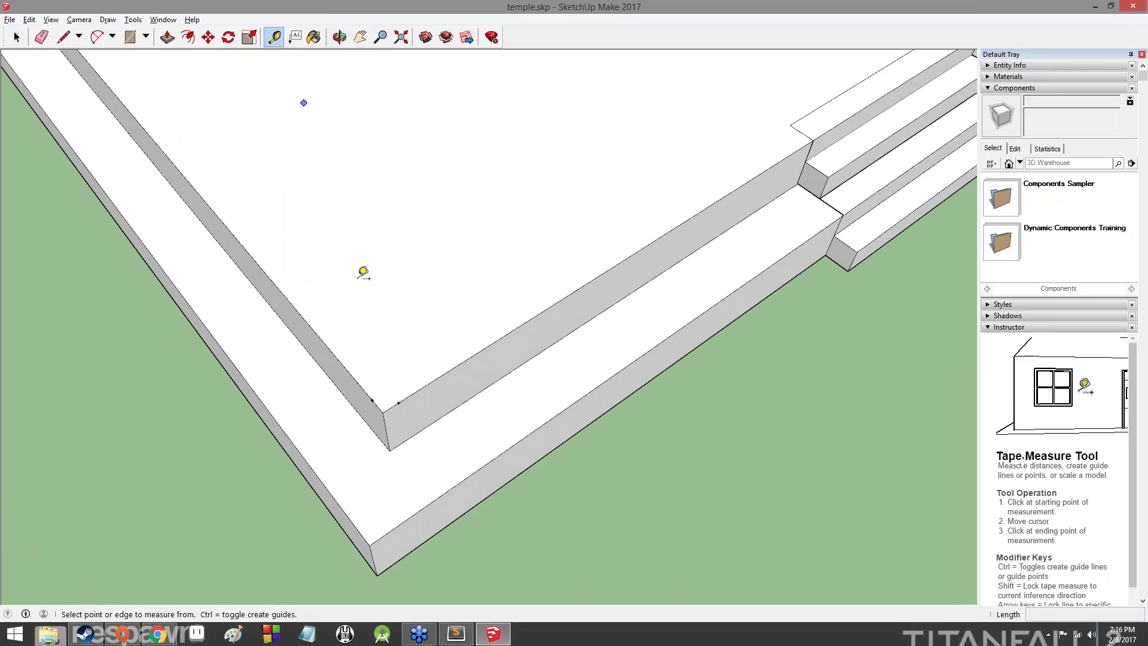
pyautogui.click(398, 401)
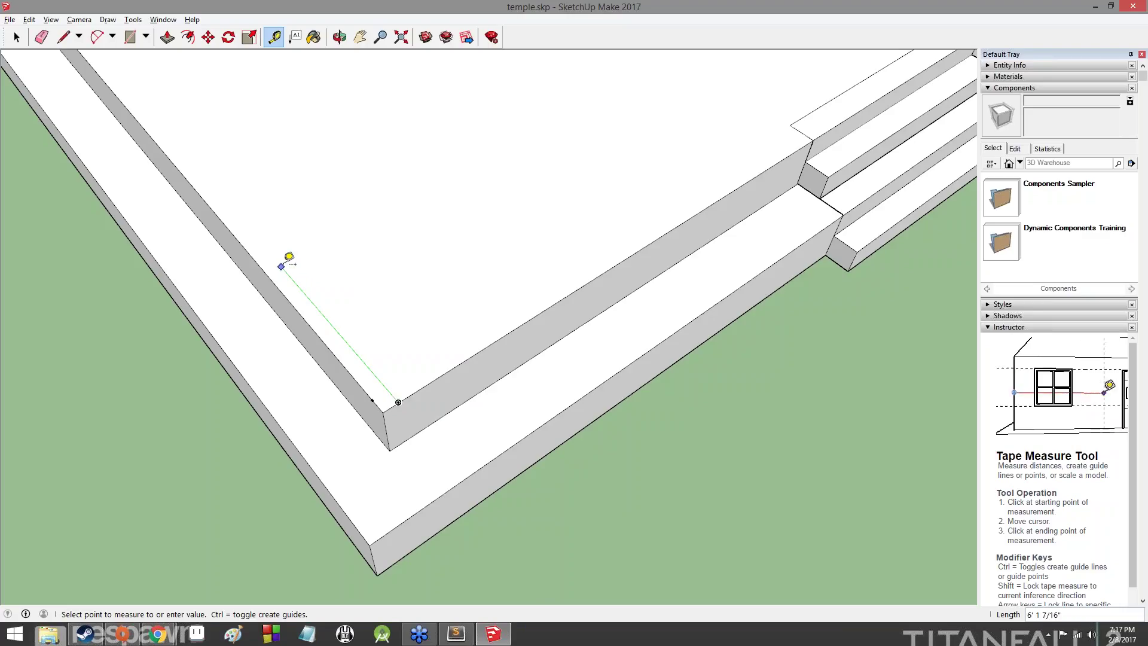
pyautogui.click(289, 256)
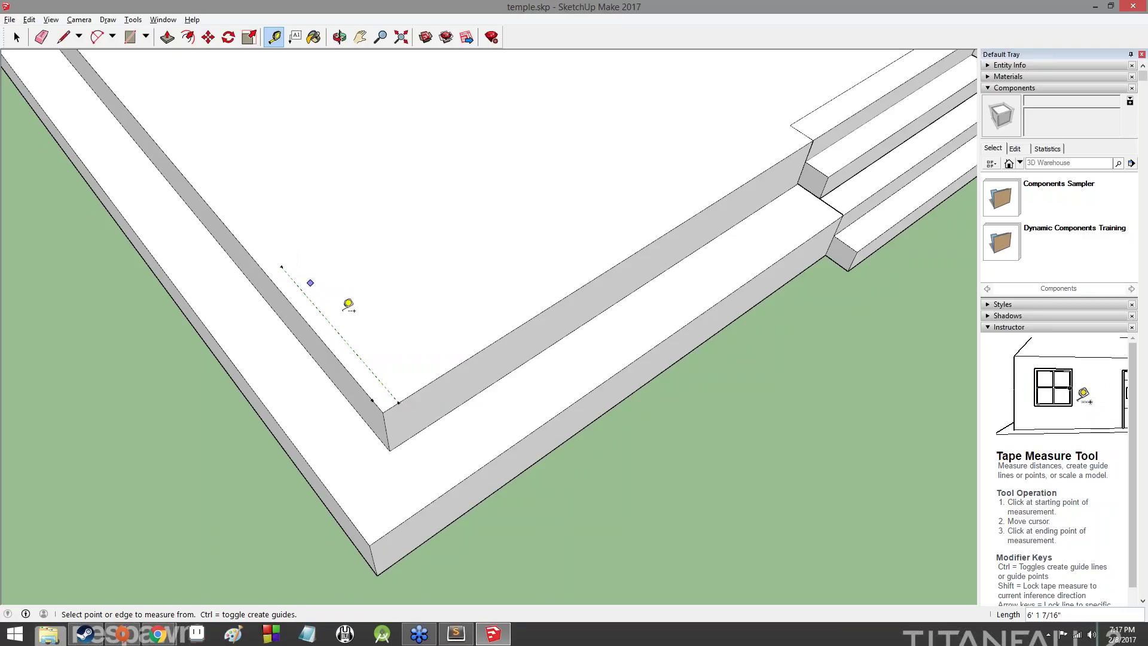
pyautogui.click(373, 399)
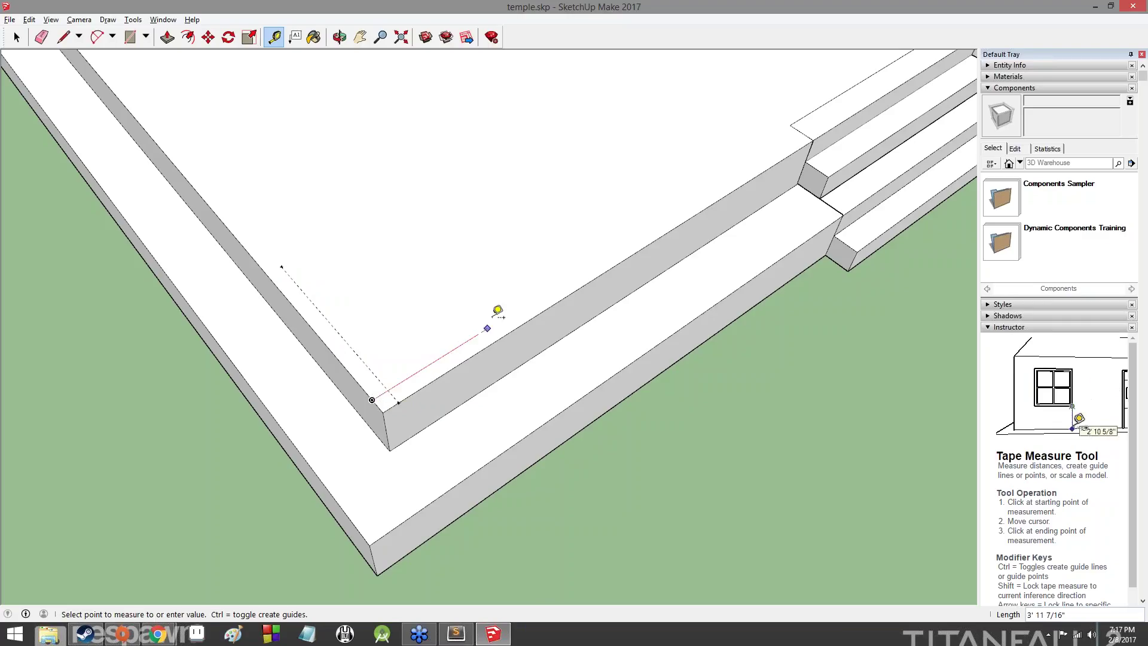
pyautogui.click(553, 287)
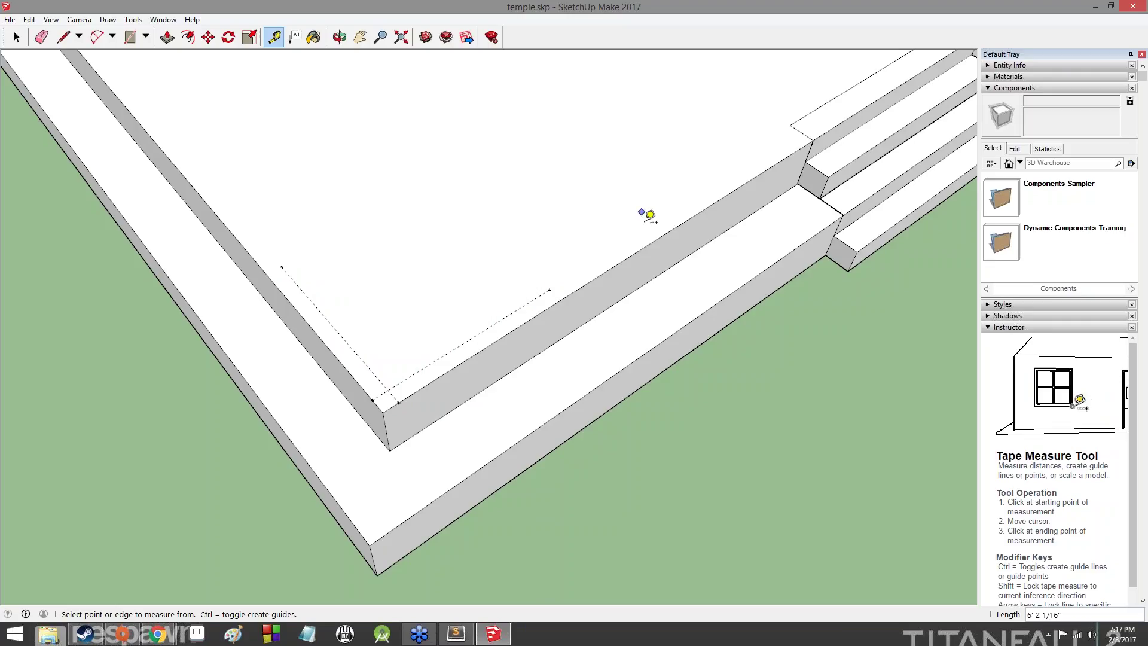
# Step: Examine the crossing guide lines at the upper tier's corner, close up and against the whole platform
pyautogui.scroll(-2, 642, 244)
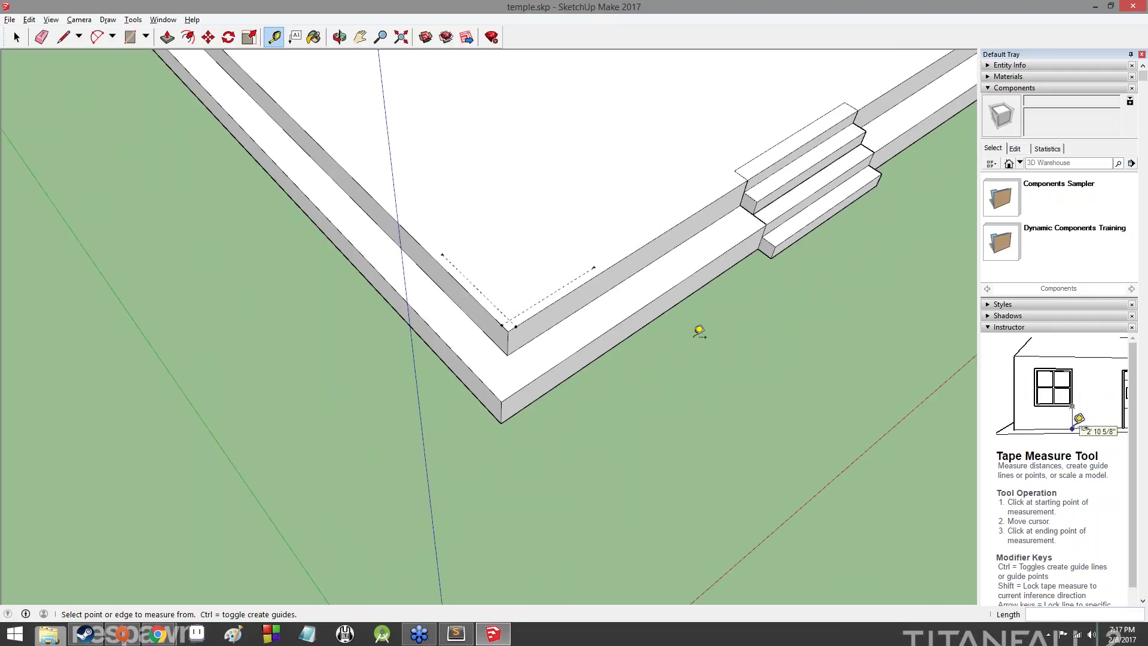
pyautogui.click(16, 37)
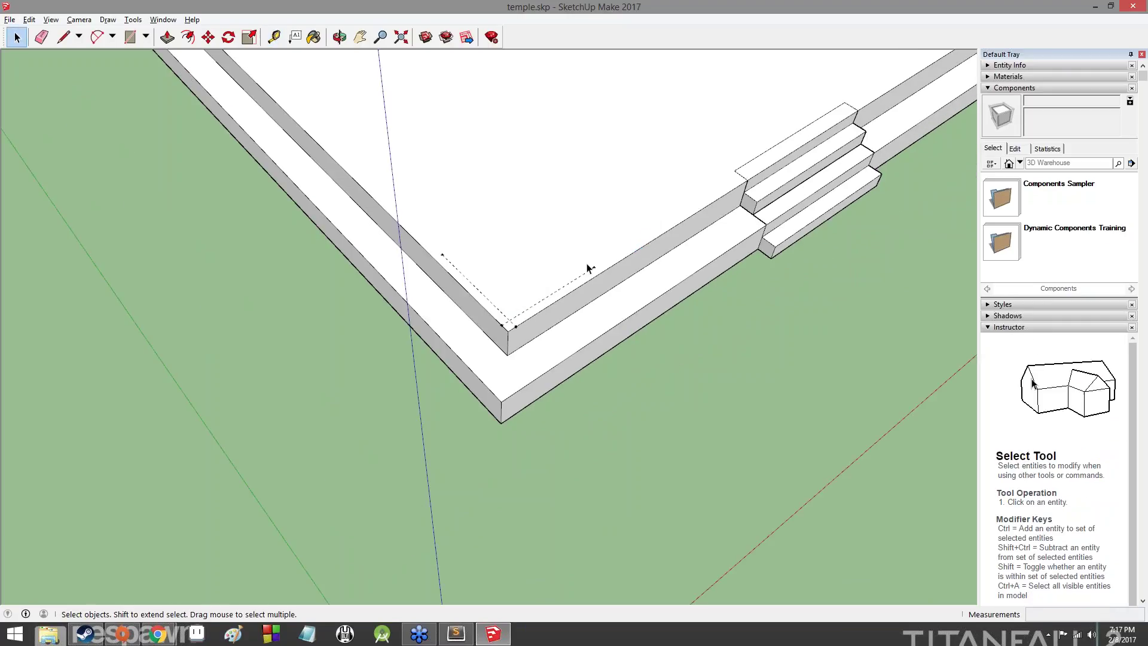
pyautogui.moveTo(638, 300); pyautogui.dragTo(472, 331, button='middle')
pyautogui.scroll(3, 471, 330)
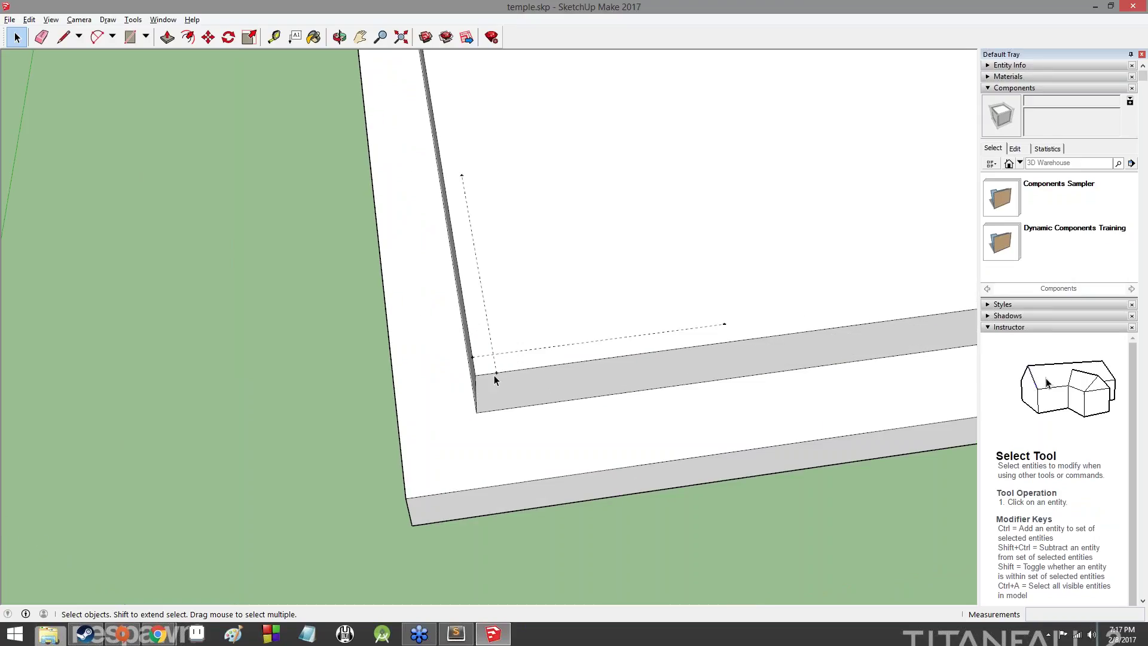
pyautogui.scroll(-5, 489, 359)
pyautogui.scroll(8, 491, 357)
pyautogui.scroll(-2, 615, 352)
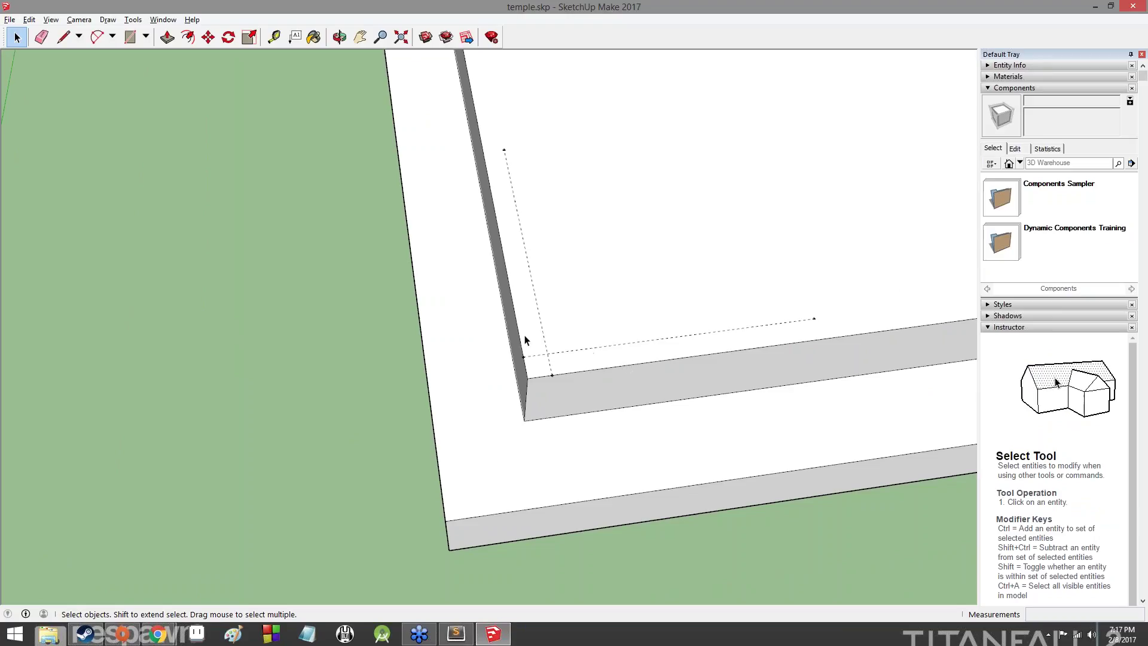
pyautogui.scroll(-8, 572, 320)
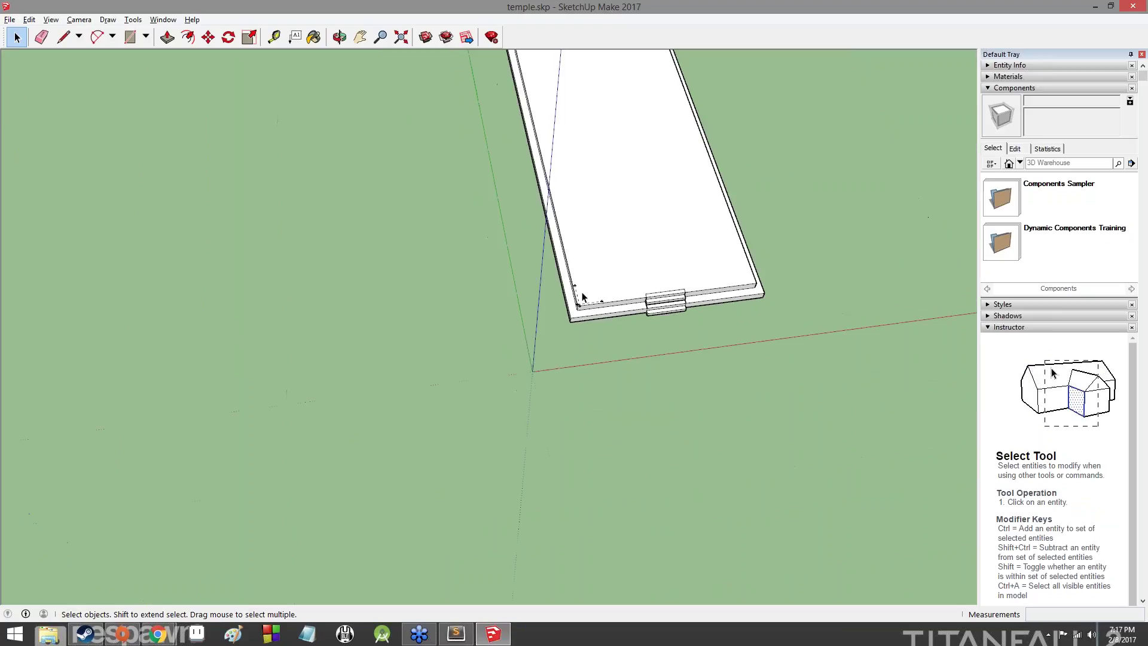
pyautogui.scroll(-5, 631, 276)
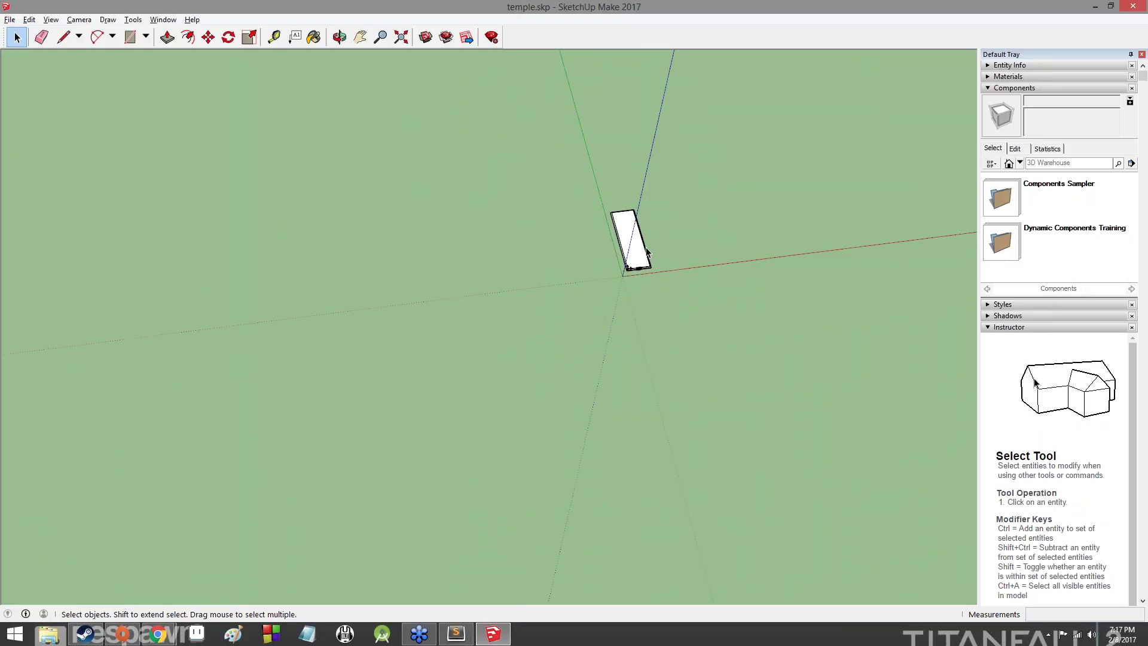
pyautogui.scroll(6, 634, 266)
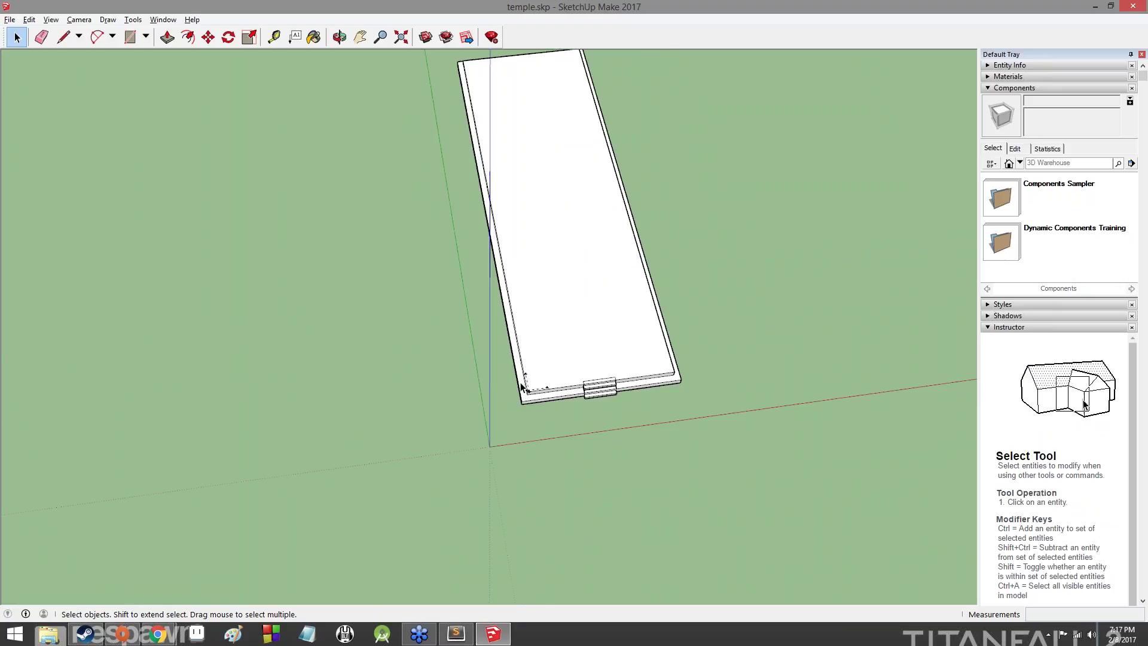
pyautogui.scroll(10, 529, 380)
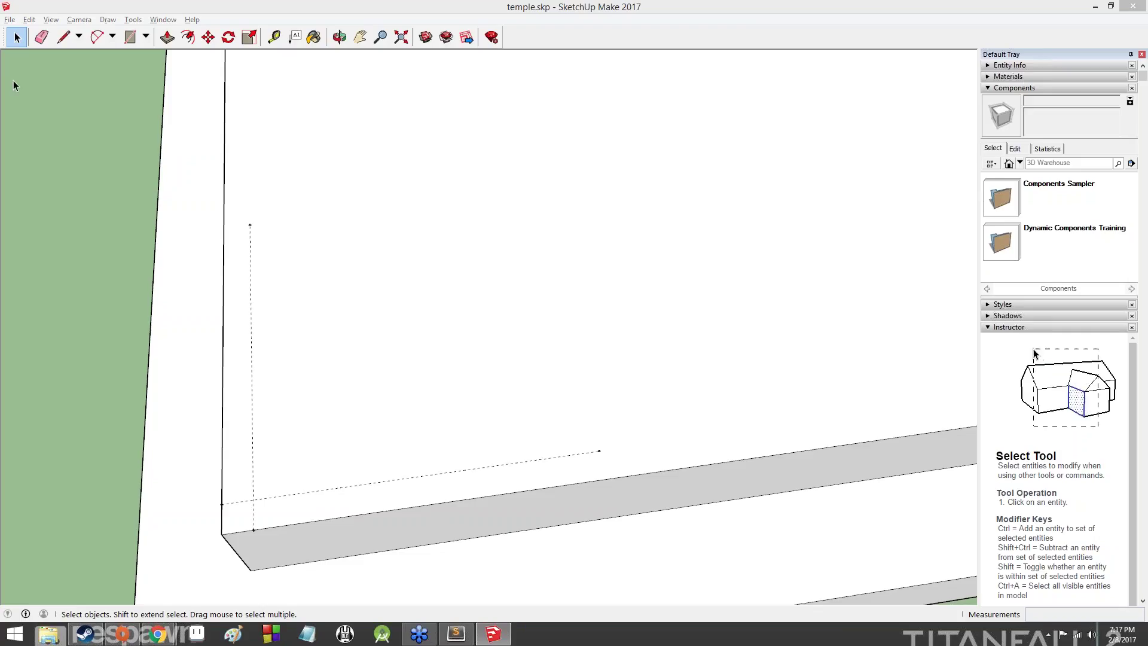
# Step: Draw a 3' by 3' square on the upper tier's top face, just inside the two guide lines
pyautogui.click(130, 37)
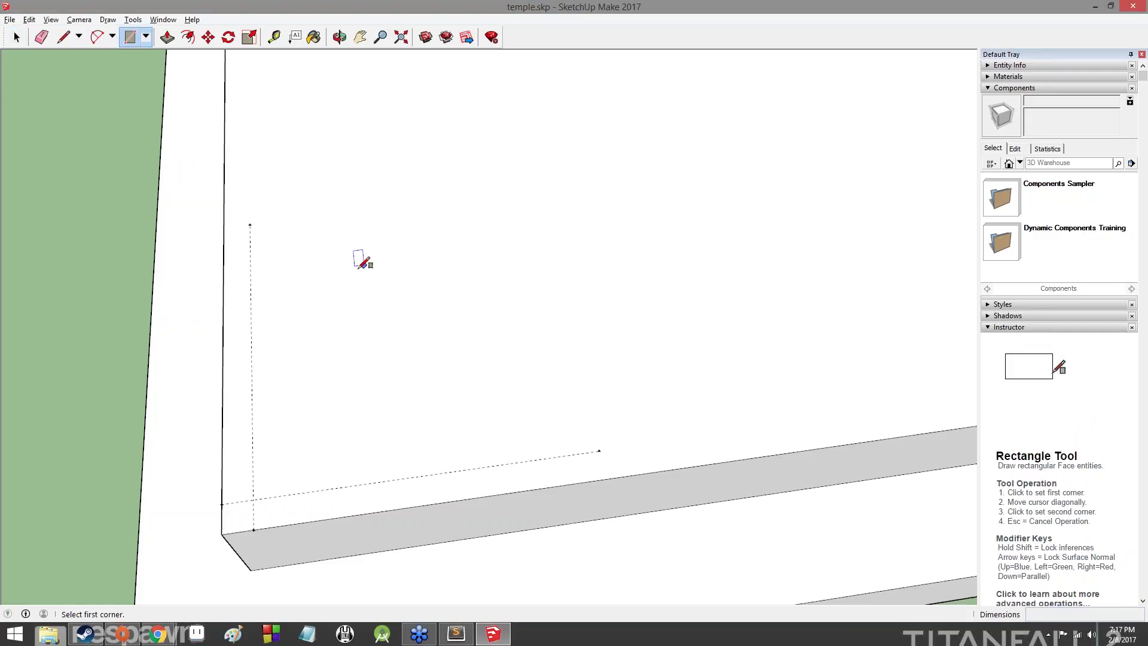
pyautogui.click(310, 274)
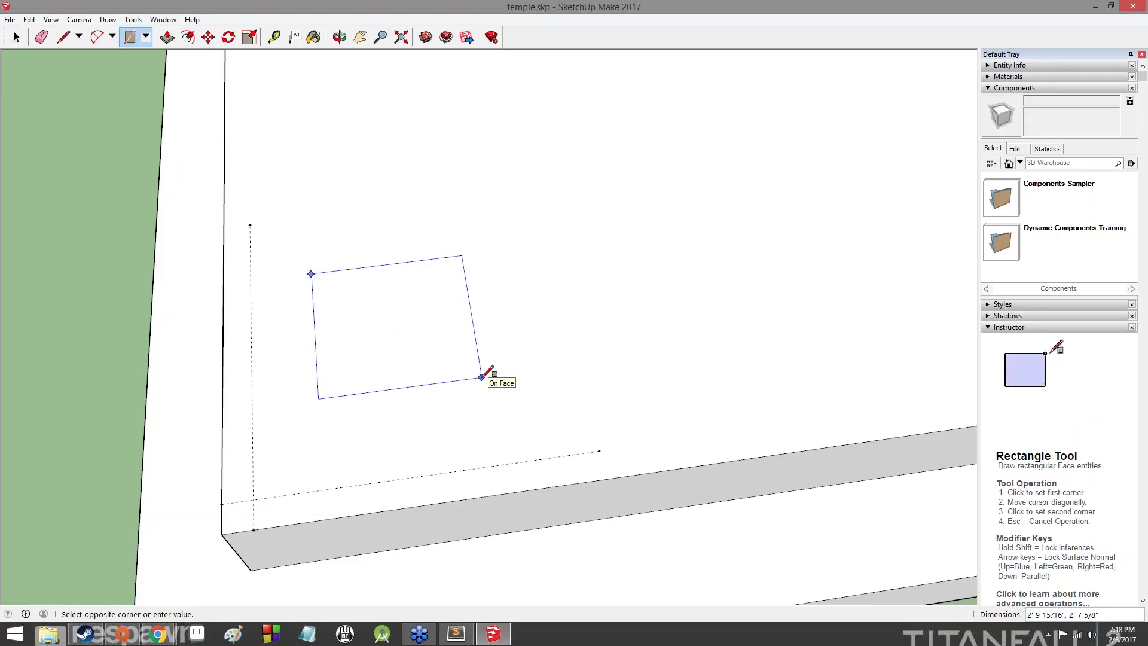
pyautogui.write("3',")
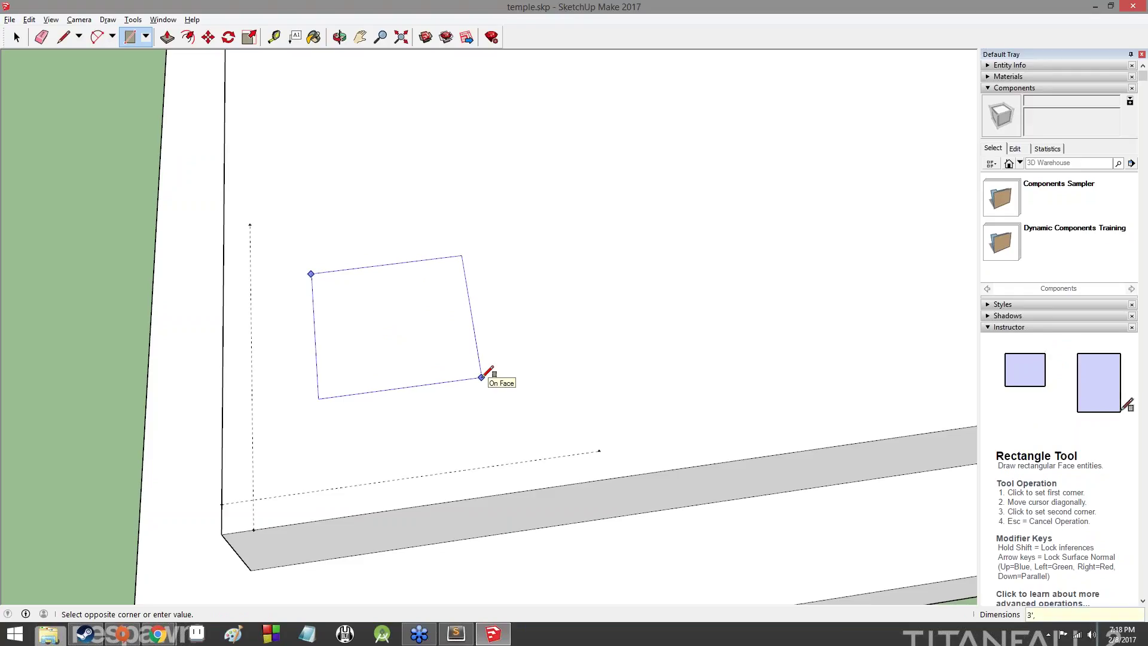
pyautogui.write("3'")
pyautogui.press('Return')
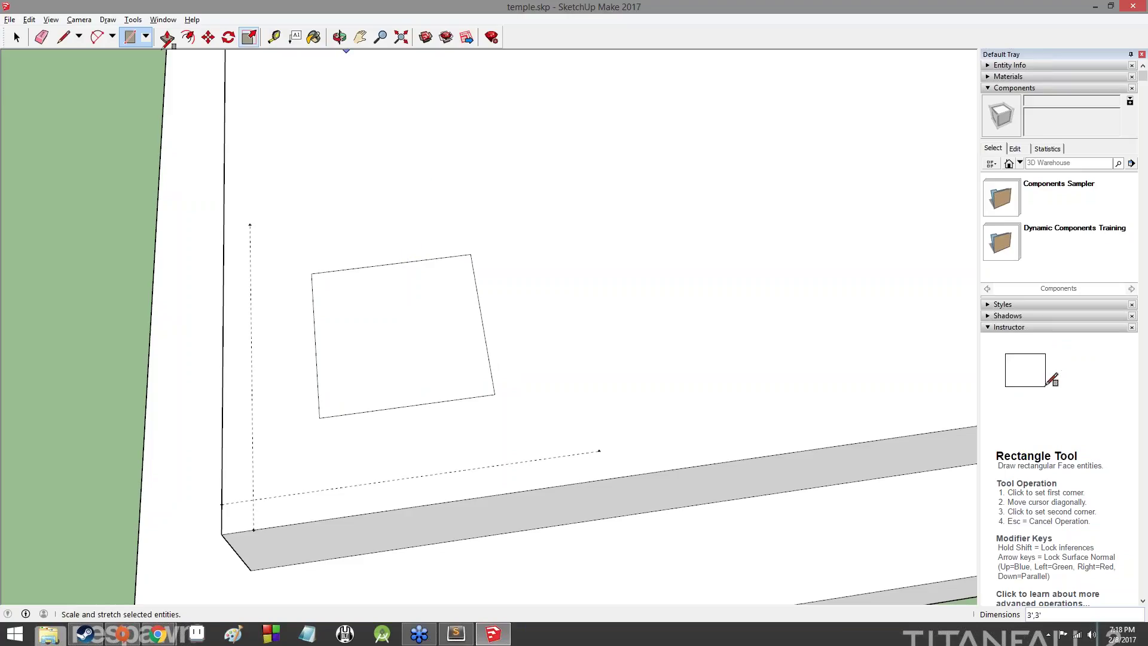
# Step: Move the square about 1' 9" so its outer corner sits on the intersection of the two guide lines
pyautogui.click(208, 37)
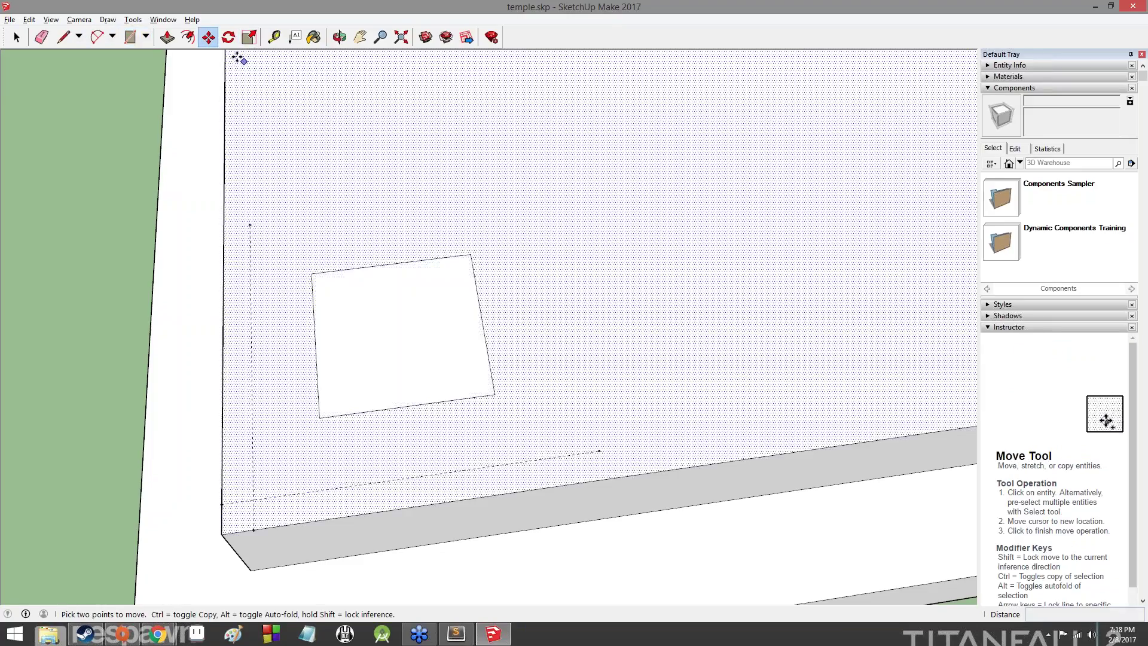
pyautogui.click(390, 319)
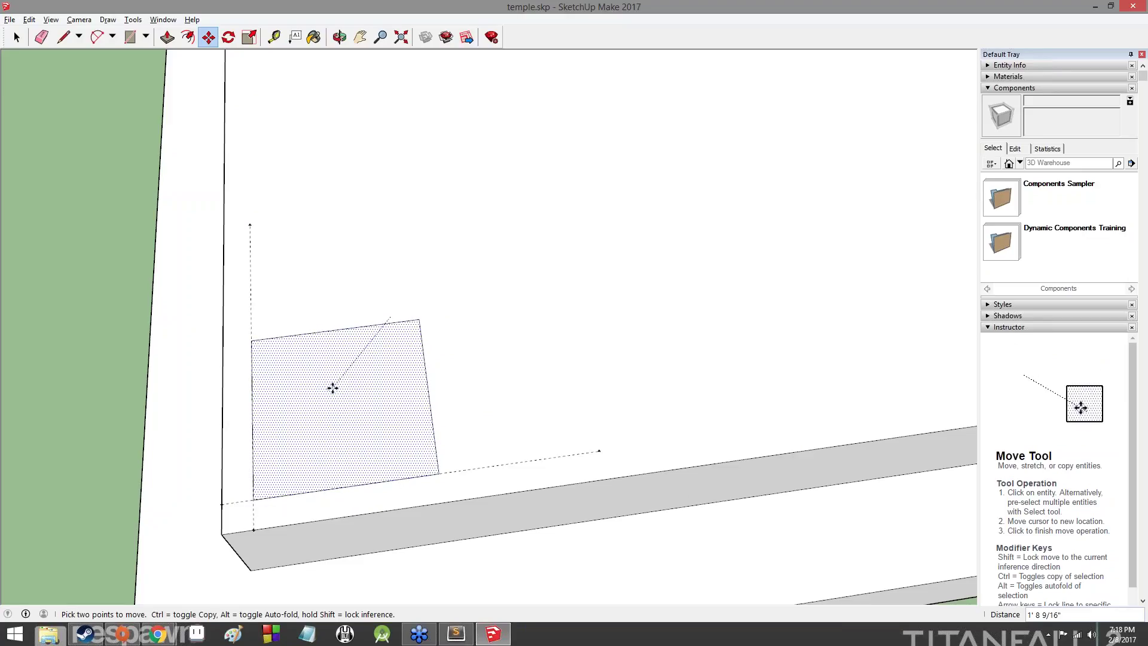
pyautogui.click(317, 394)
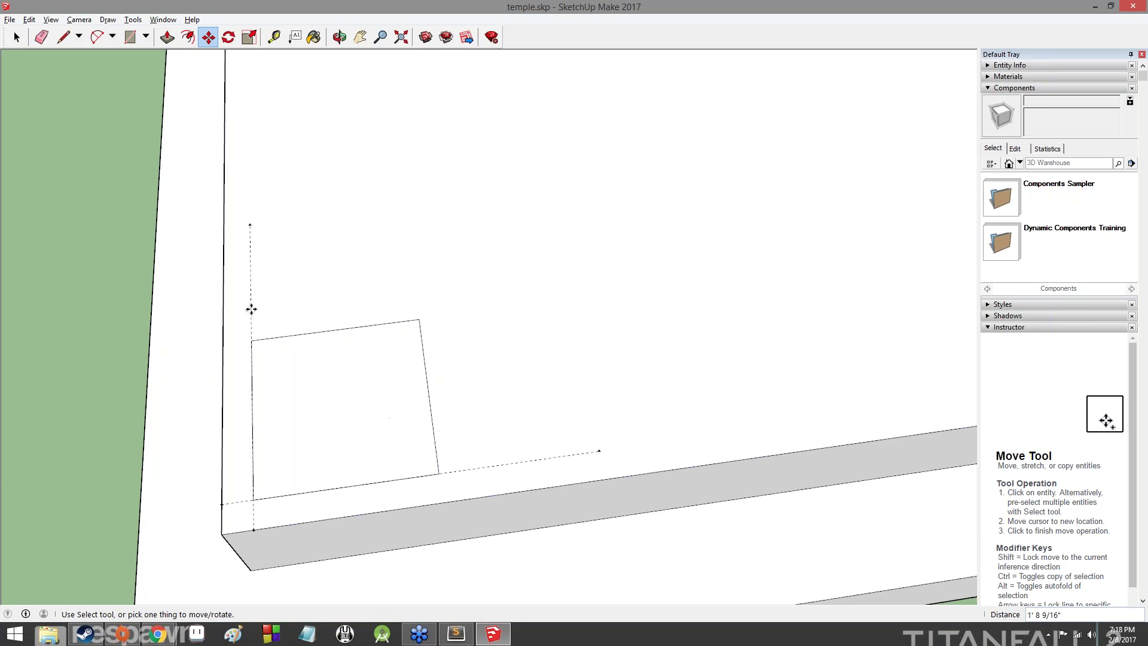
# Step: Examine the square's alignment with the guide lines at the platform corner
pyautogui.moveTo(117, 335); pyautogui.dragTo(173, 335, button='middle')
pyautogui.press('m')
pyautogui.scroll(5, 192, 328)
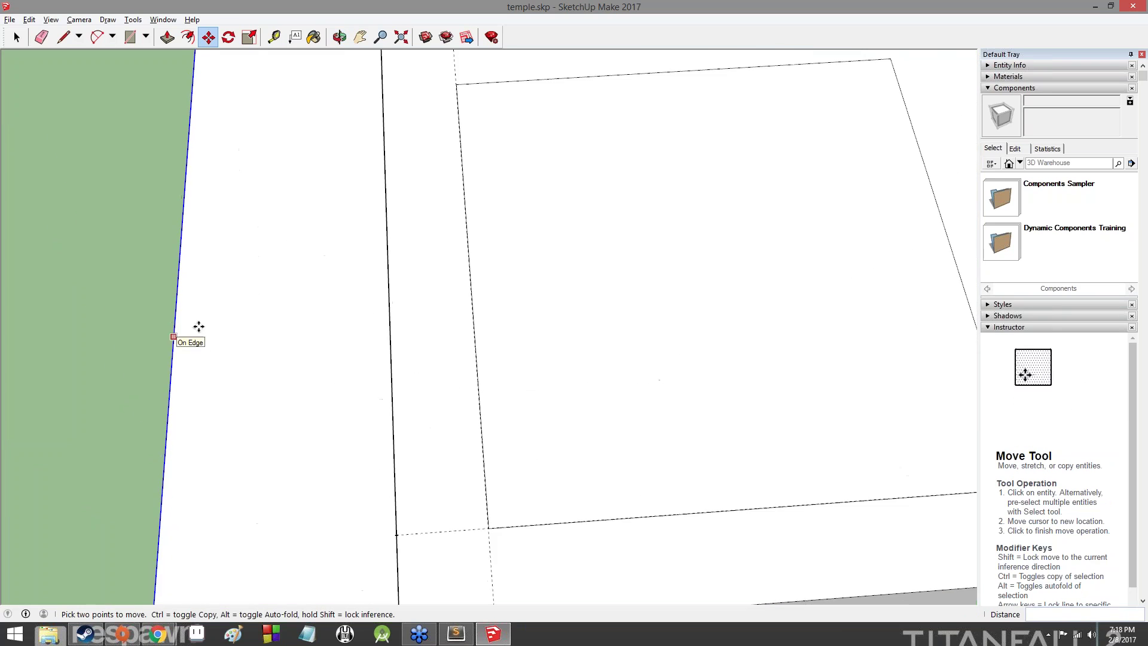
pyautogui.scroll(-3, 621, 388)
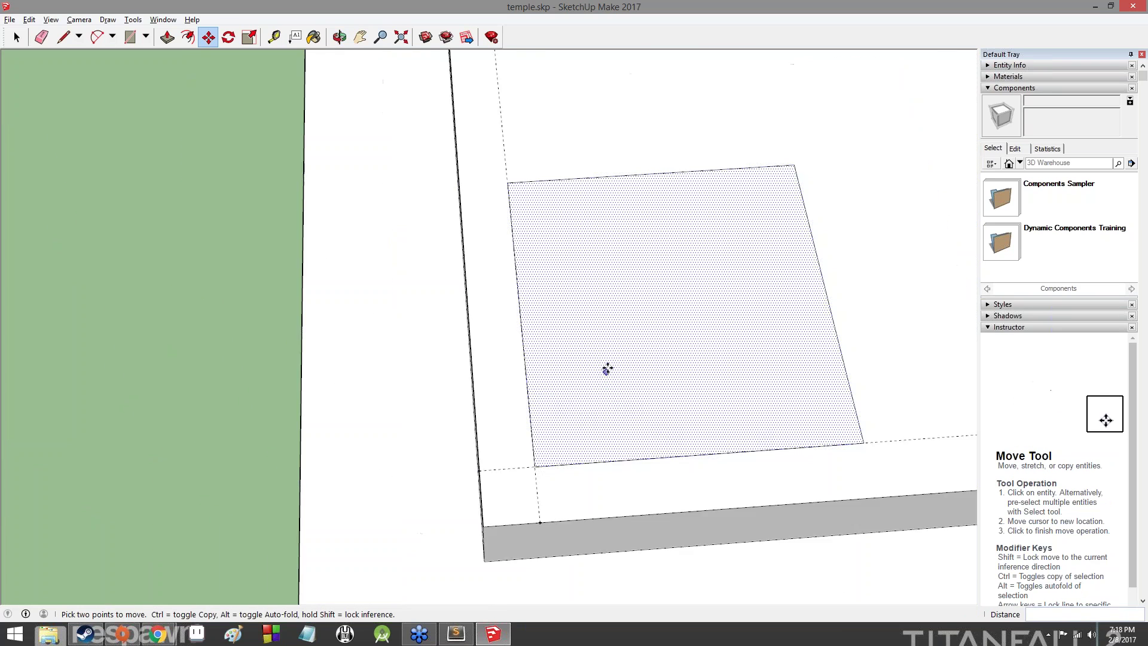
pyautogui.scroll(4, 613, 353)
pyautogui.scroll(-4, 609, 343)
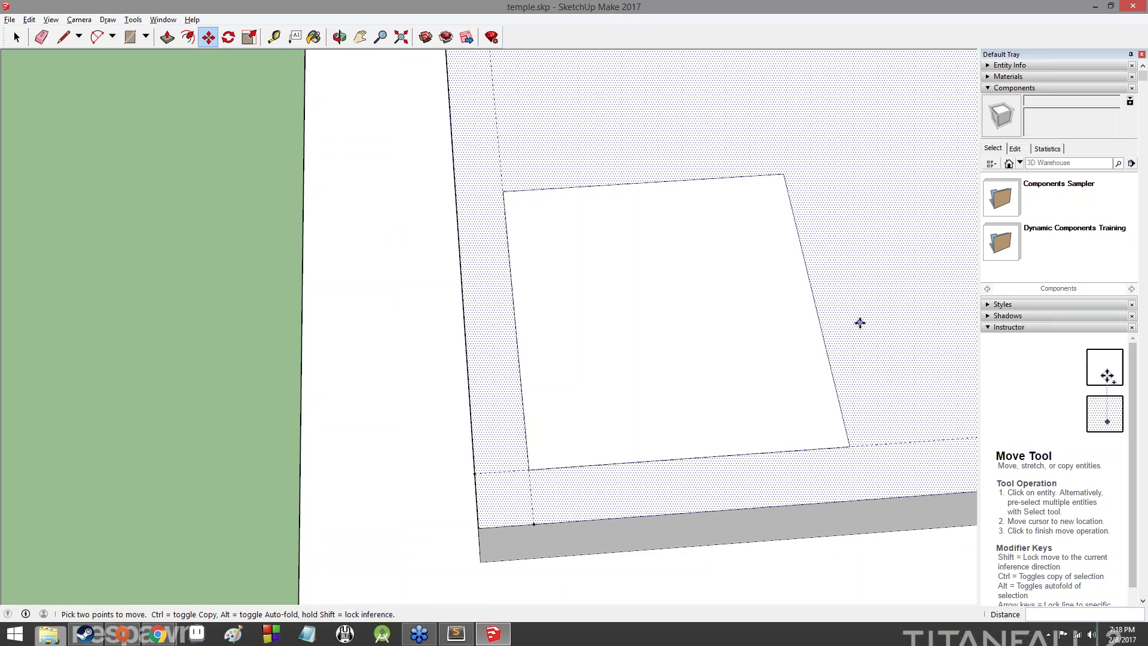
pyautogui.moveTo(859, 323); pyautogui.dragTo(1002, 294, button='middle')
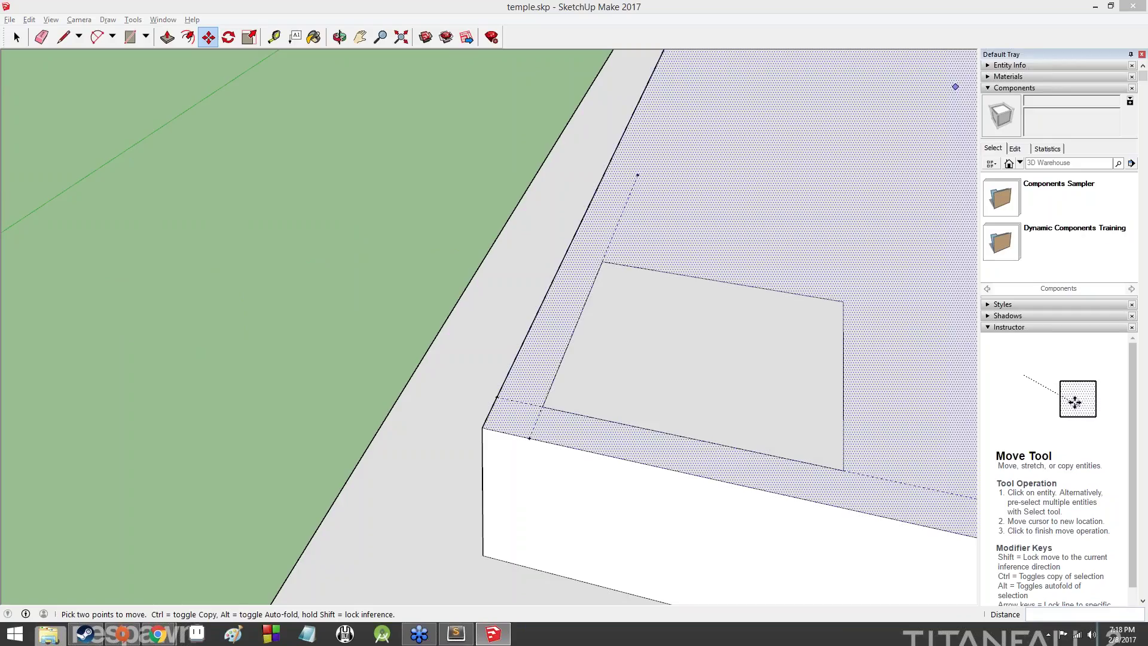
# Step: Push/Pull the square up 1' to form the column's base block
pyautogui.moveTo(506, 229); pyautogui.dragTo(311, 146, button='middle')
pyautogui.click(168, 39)
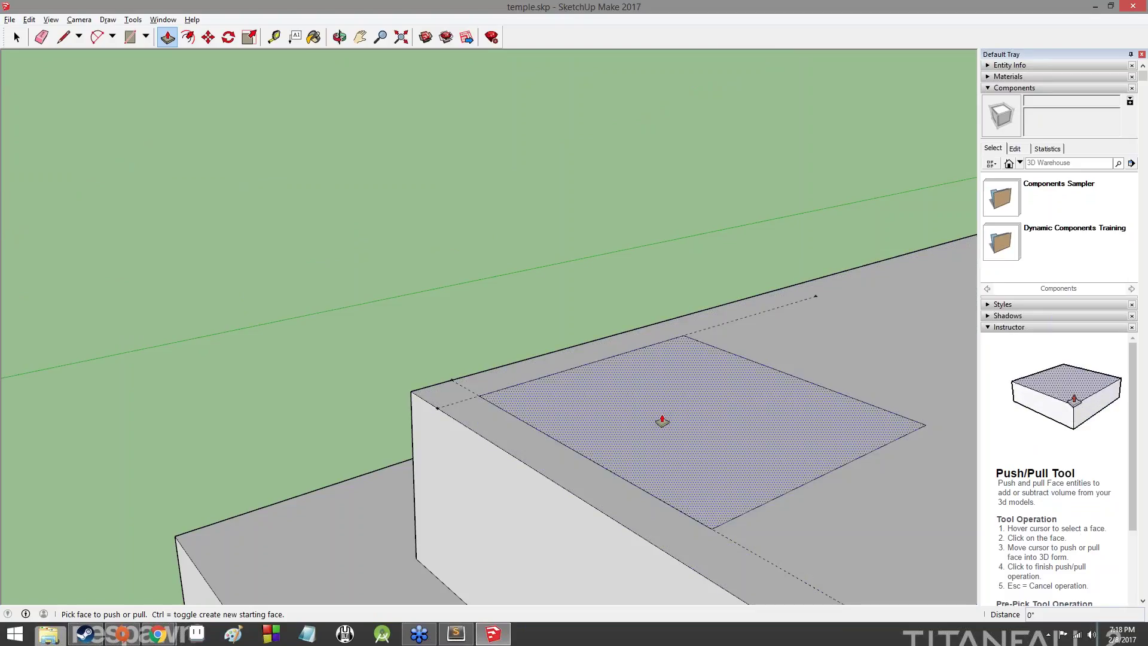
pyautogui.click(661, 420)
pyautogui.write("1'")
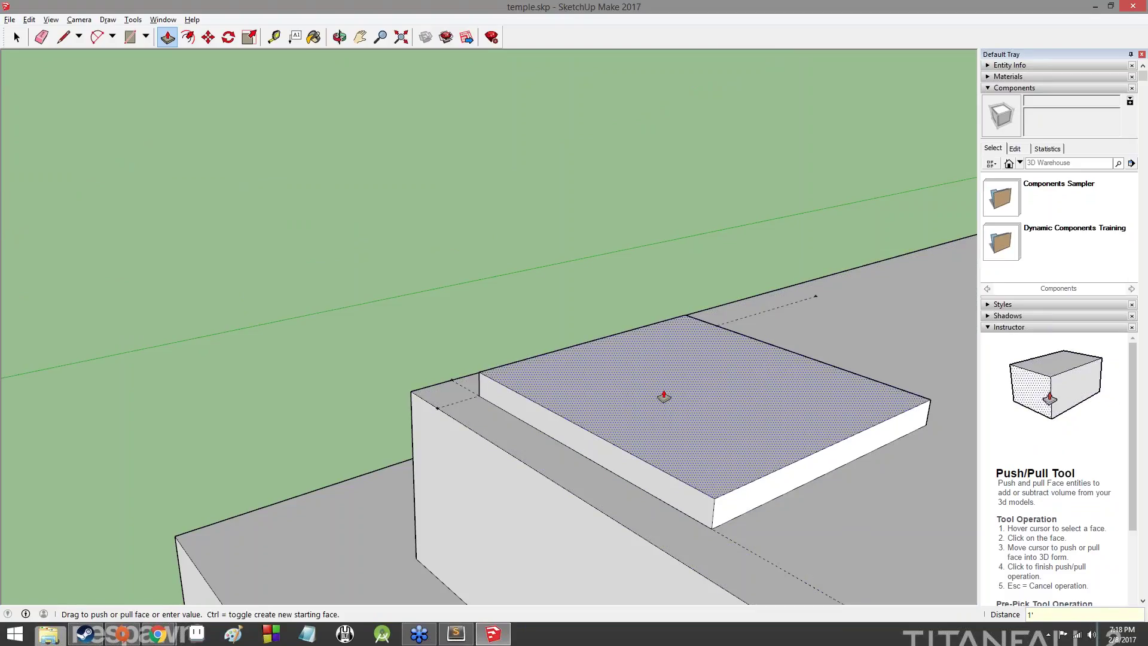
pyautogui.press('Return')
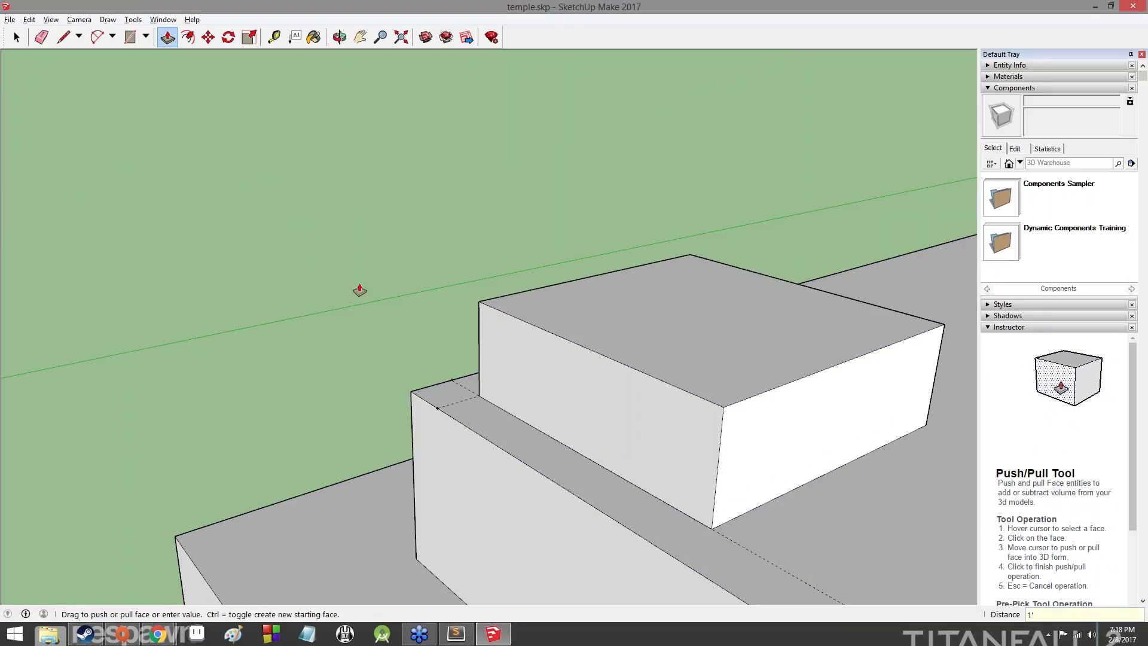
pyautogui.moveTo(359, 287); pyautogui.dragTo(713, 381, button='middle')
pyautogui.scroll(-3, 713, 381)
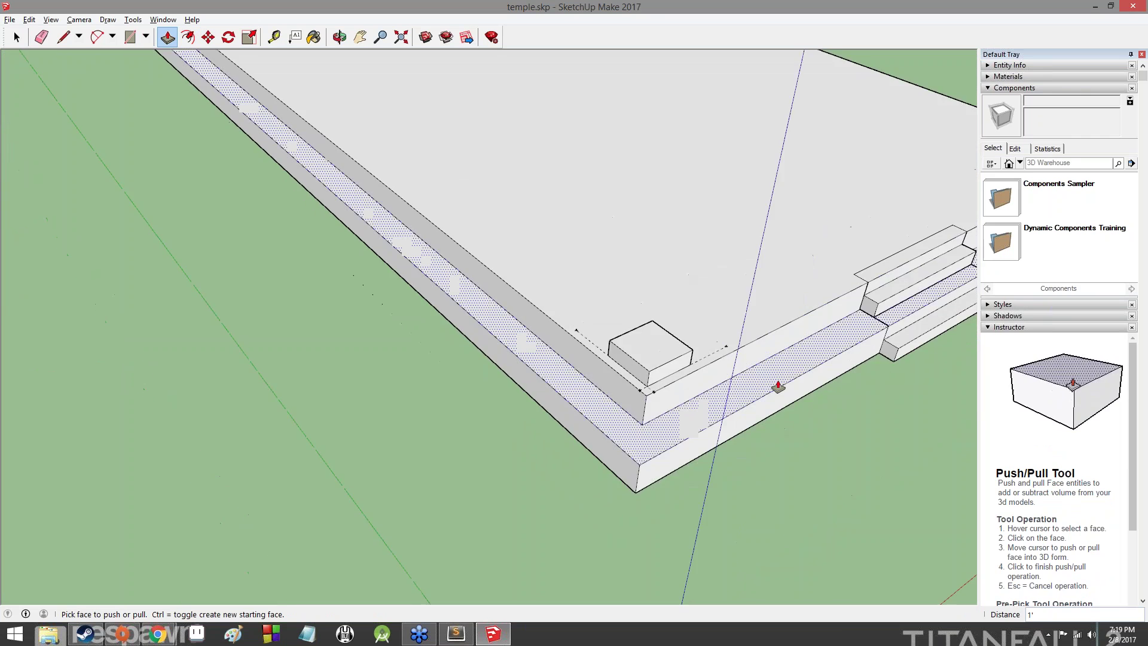
# Step: Examine the column's base block and its upper edges at the platform corner
pyautogui.scroll(10, 779, 387)
pyautogui.scroll(-8, 576, 333)
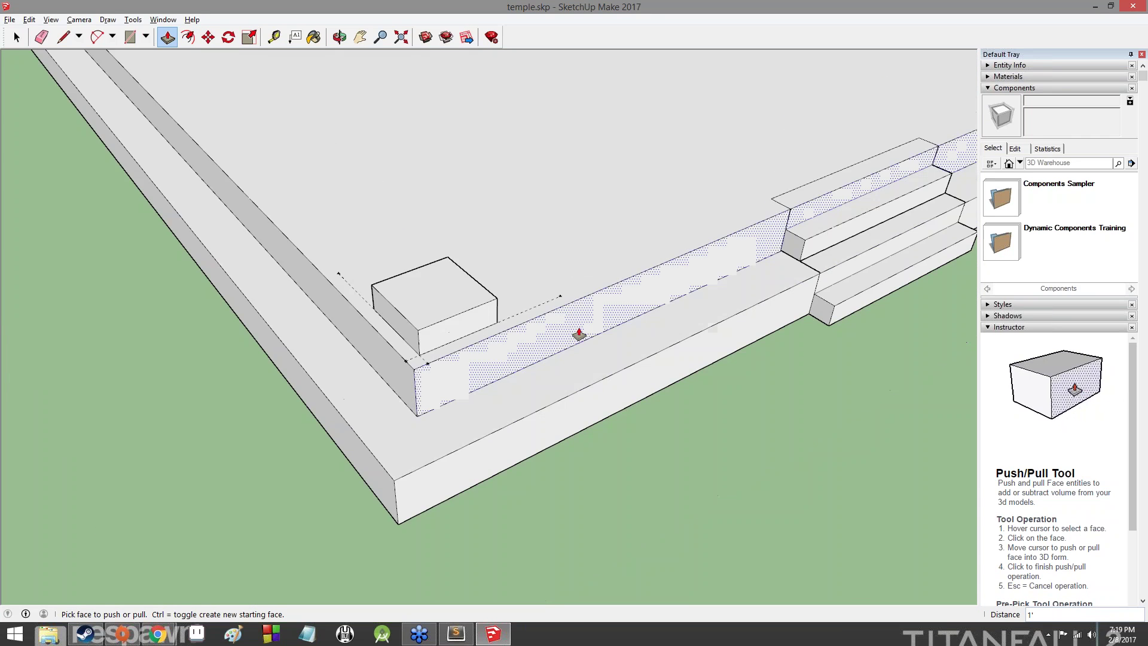
pyautogui.scroll(3, 549, 232)
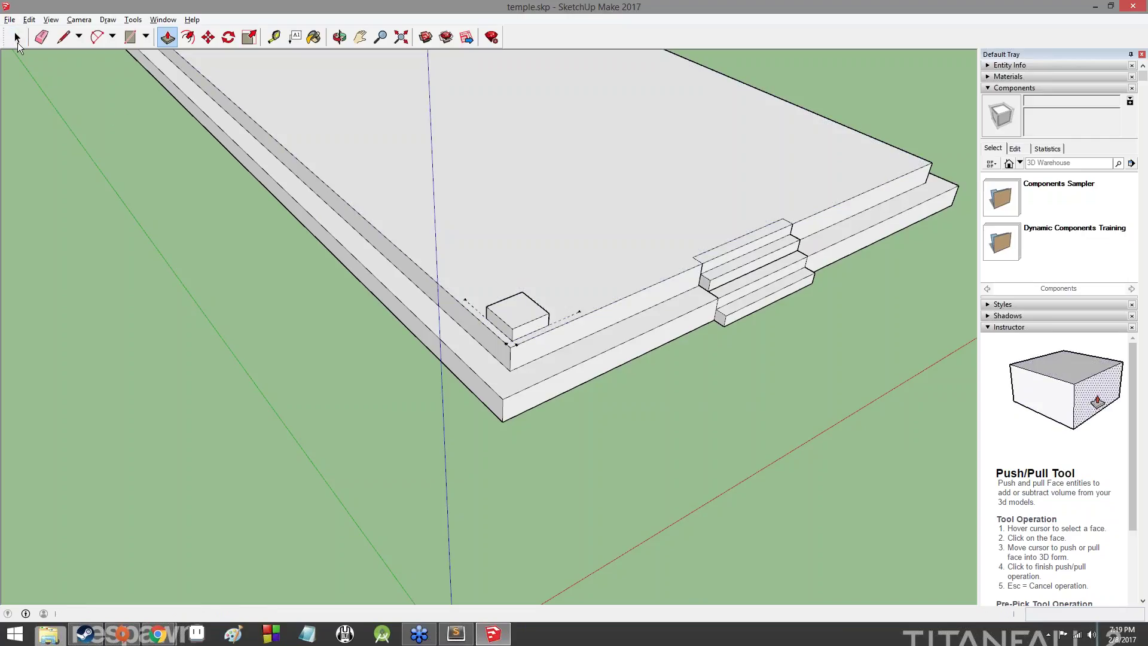
pyautogui.click(17, 39)
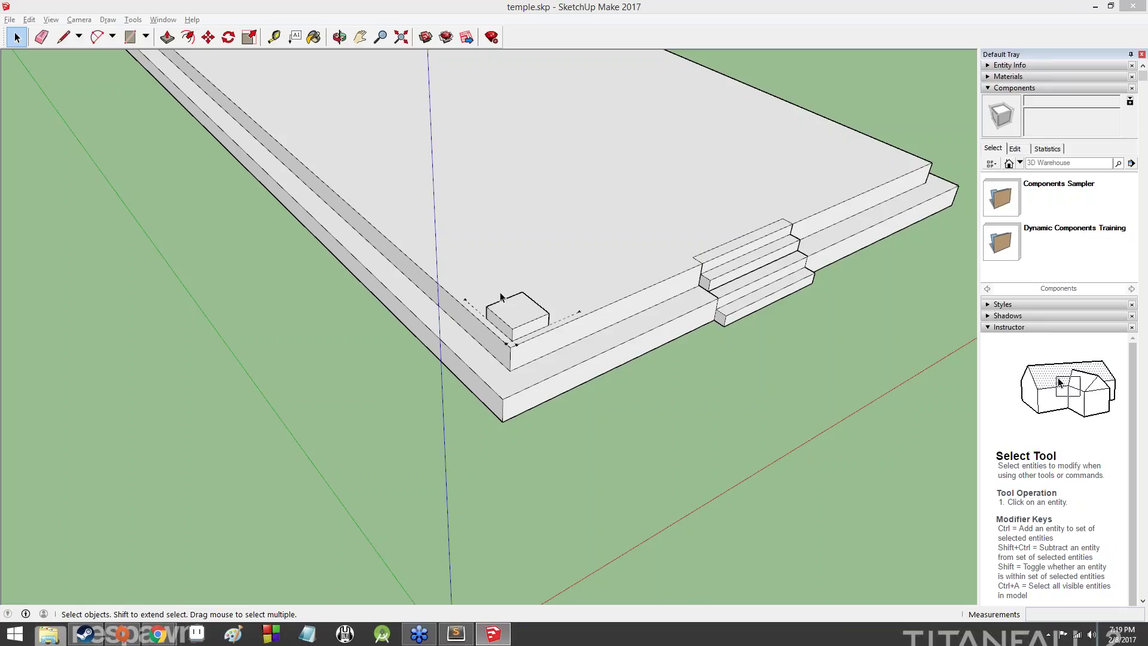
pyautogui.scroll(-2, 538, 315)
pyautogui.scroll(5, 538, 316)
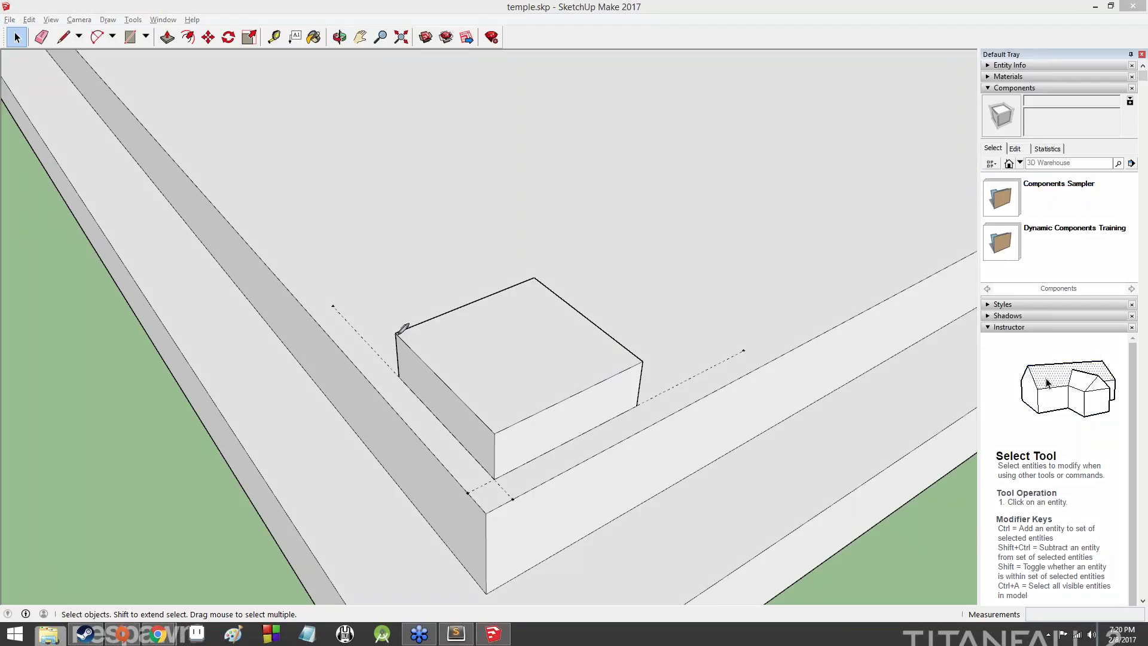
pyautogui.moveTo(396, 334)
pyautogui.mouseDown()
pyautogui.moveTo(491, 432)
pyautogui.moveTo(641, 362)
pyautogui.mouseUp()
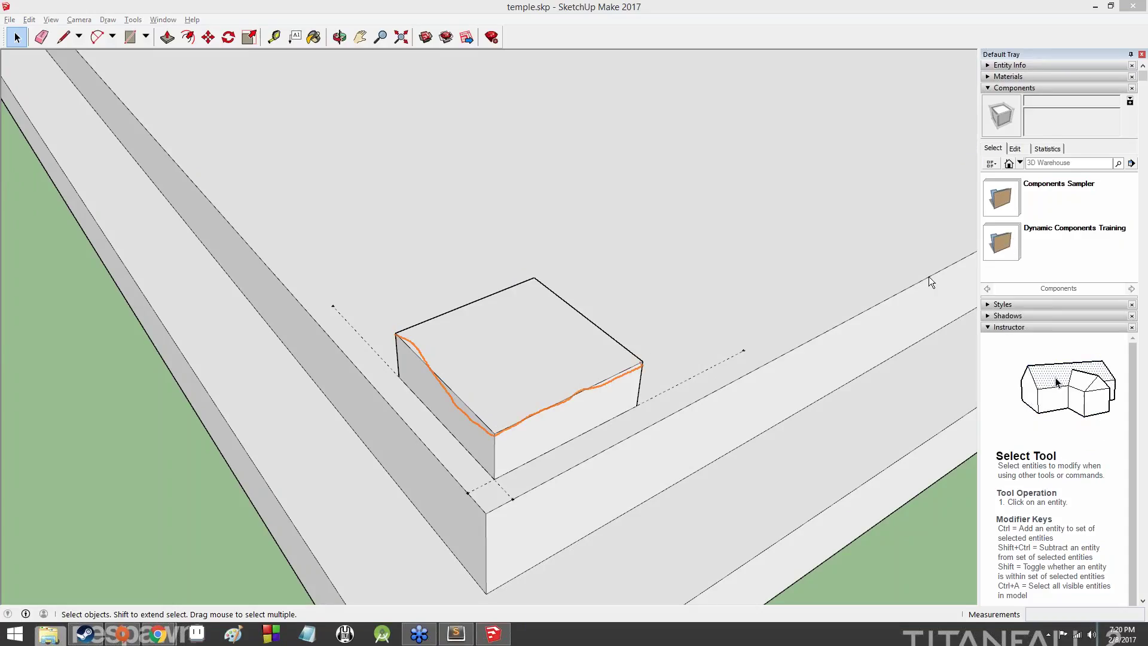
pyautogui.moveTo(641, 361); pyautogui.dragTo(644, 399)
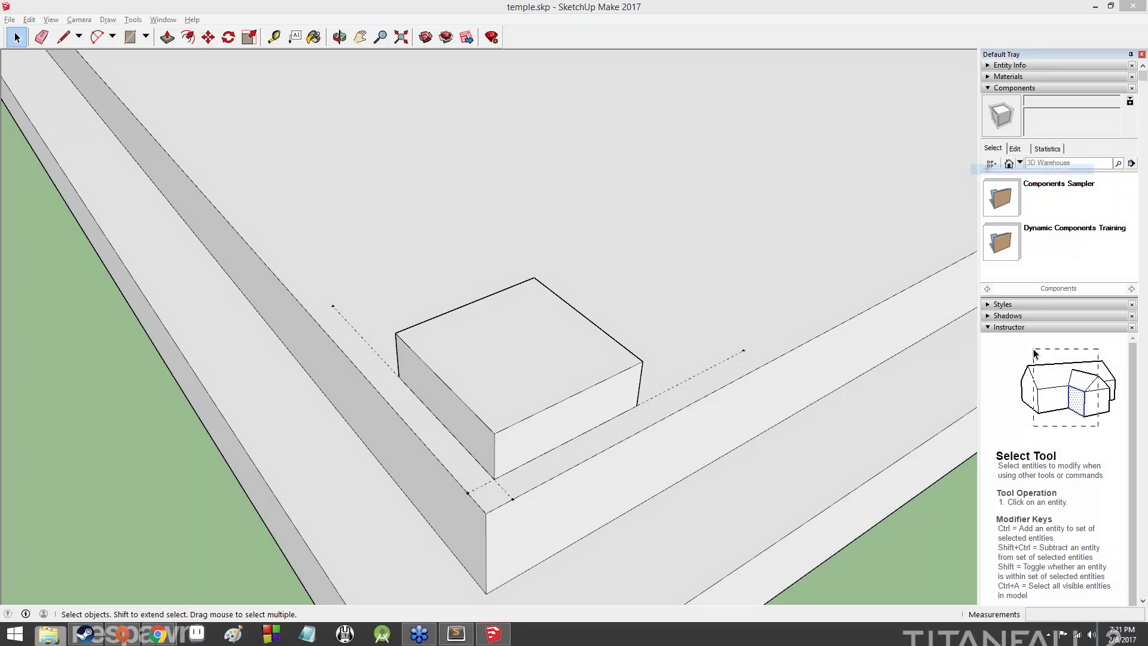
# Step: Create two diagonal guide lines with the Tape Measure between opposite corners of the base block's top face
pyautogui.click(274, 38)
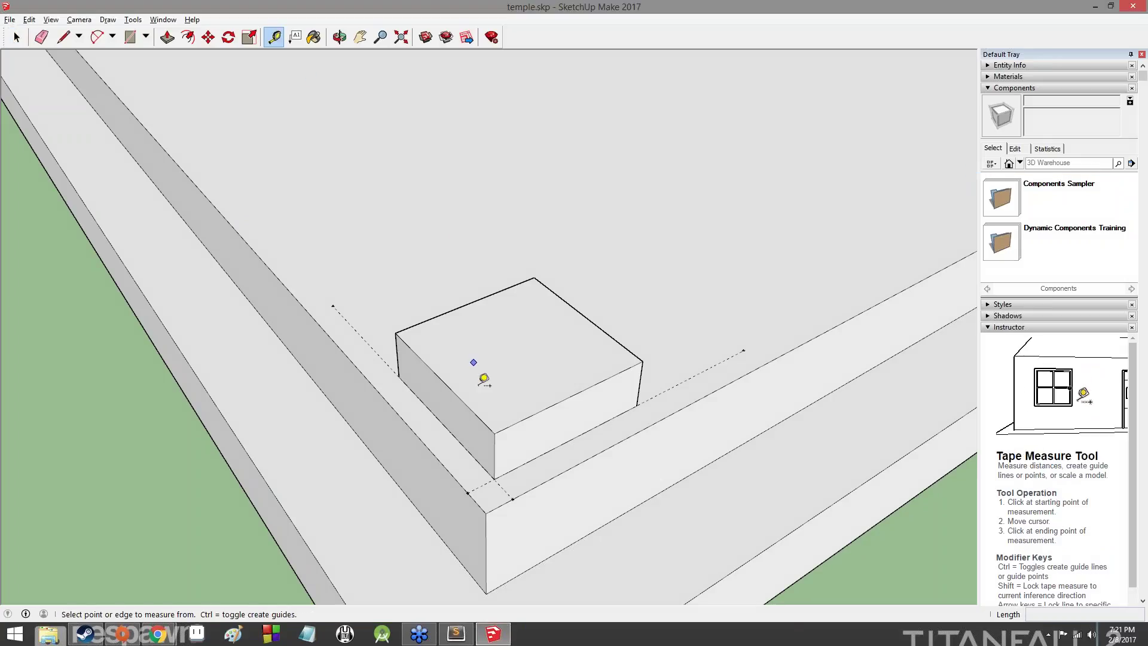
pyautogui.click(494, 433)
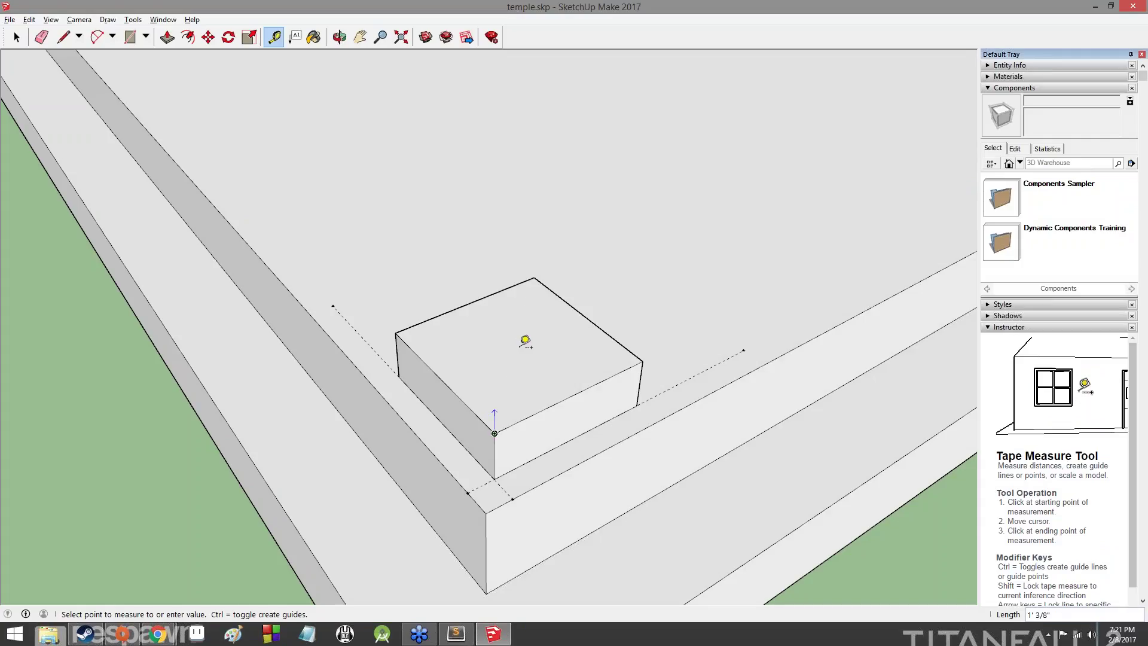
pyautogui.click(534, 277)
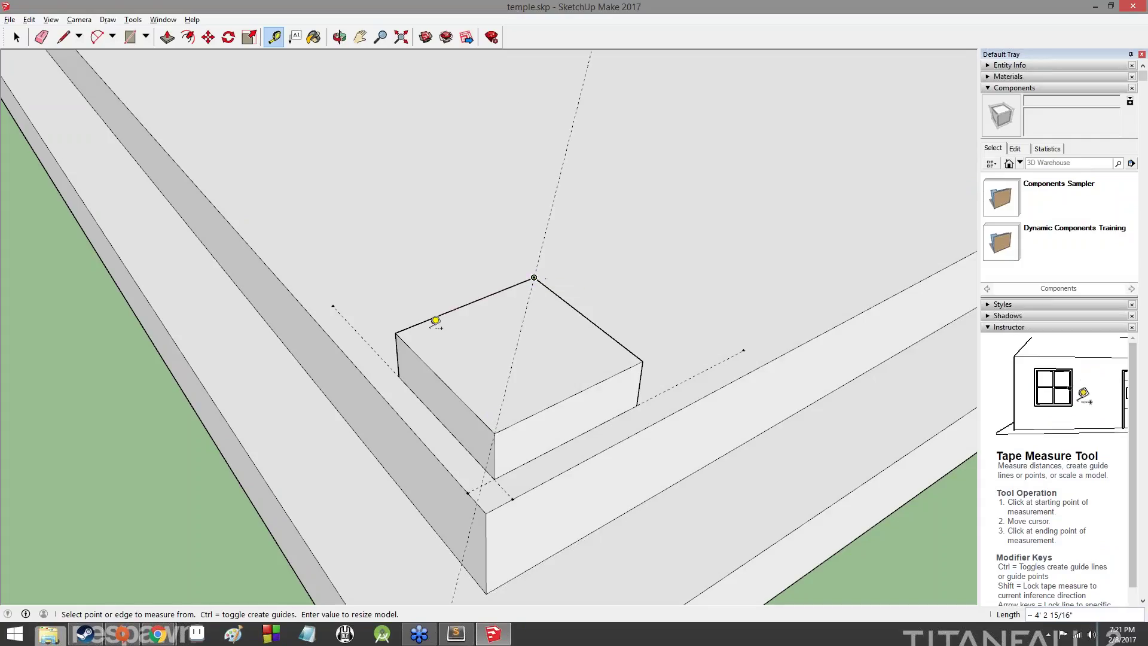
pyautogui.click(395, 332)
pyautogui.click(641, 361)
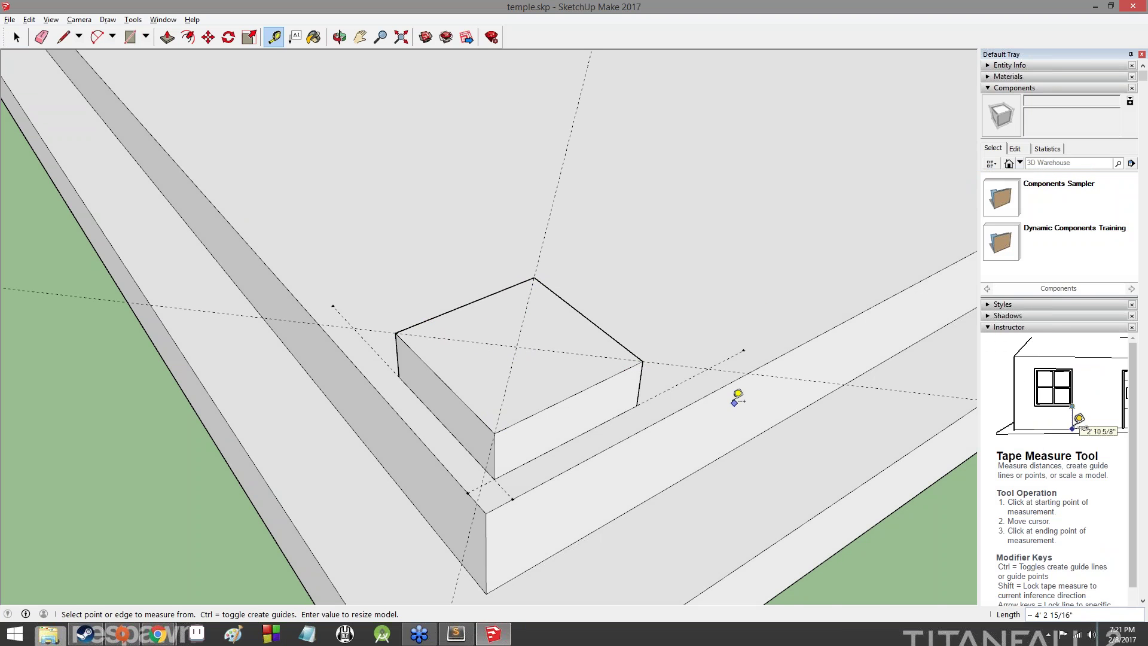
# Step: Try to draw a polygon with a 1' inscribed radius centred where the diagonal guide lines cross on the base block
pyautogui.moveTo(767, 261); pyautogui.dragTo(476, 446, button='middle')
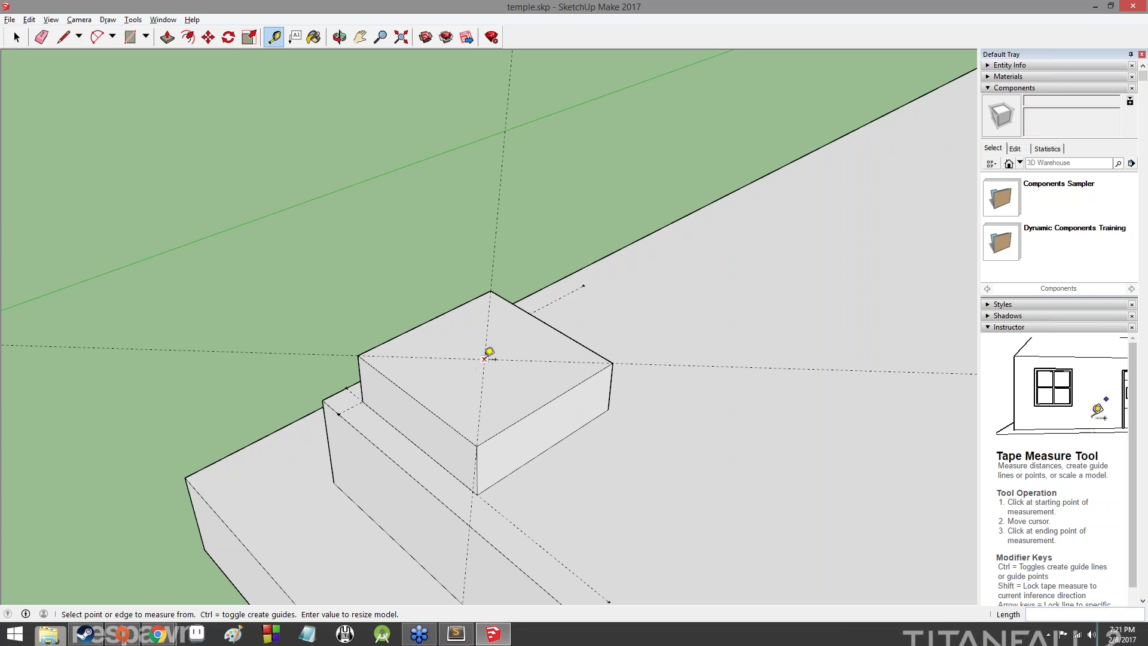
pyautogui.scroll(5, 490, 353)
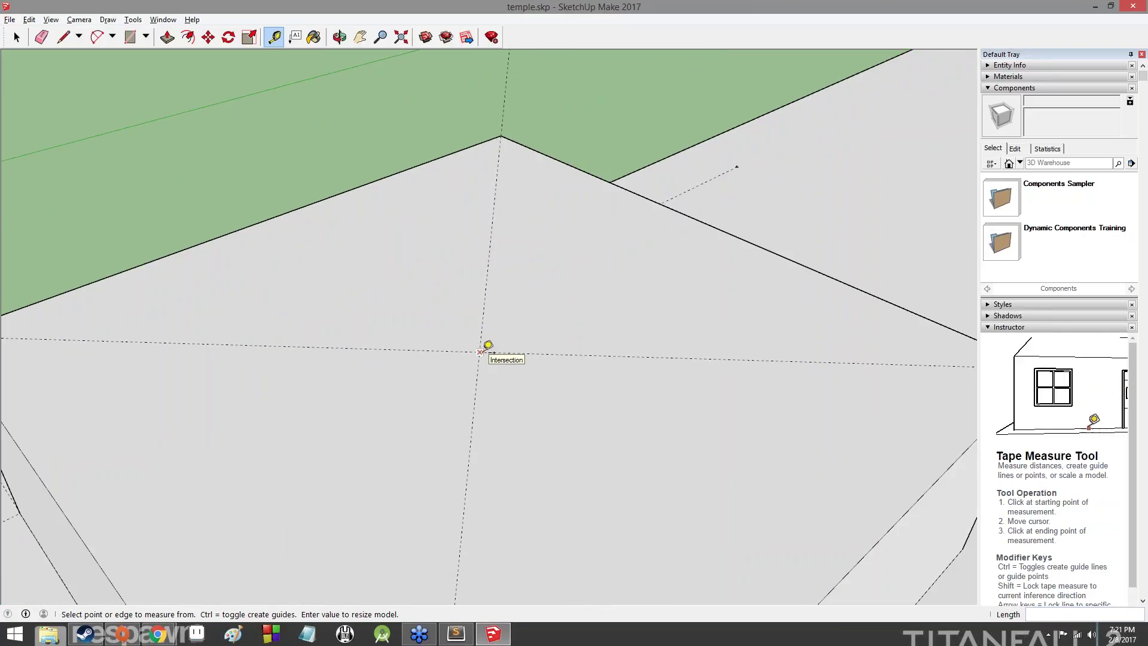
pyautogui.scroll(-1, 488, 346)
pyautogui.scroll(-3, 487, 346)
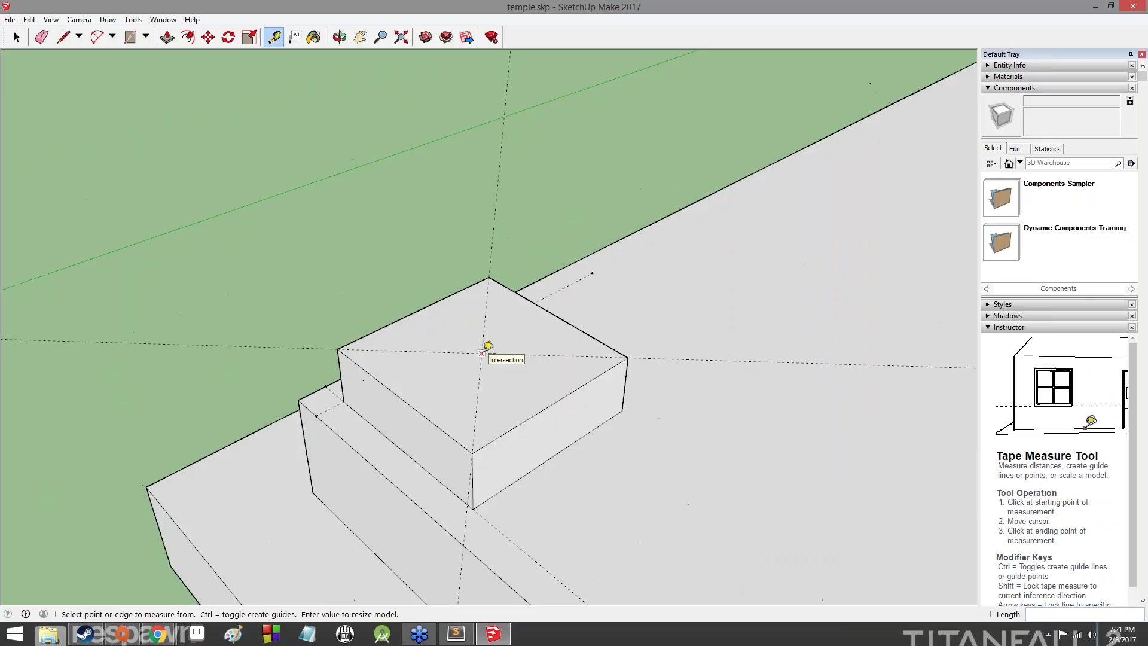
pyautogui.moveTo(487, 346); pyautogui.dragTo(537, 376, button='middle')
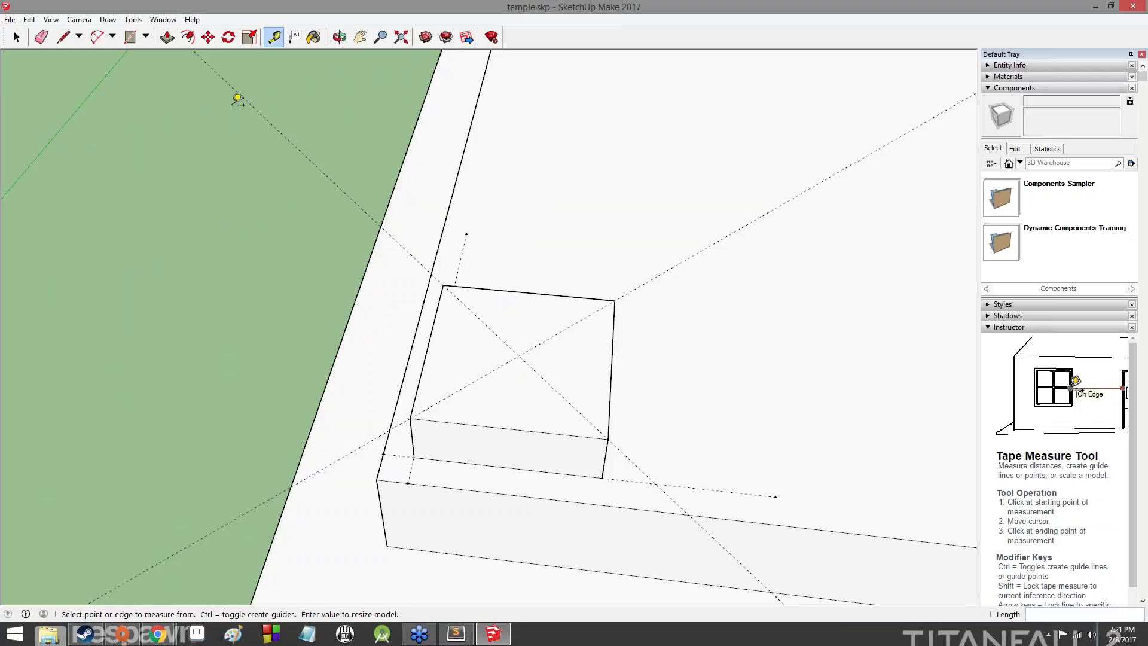
pyautogui.click(146, 37)
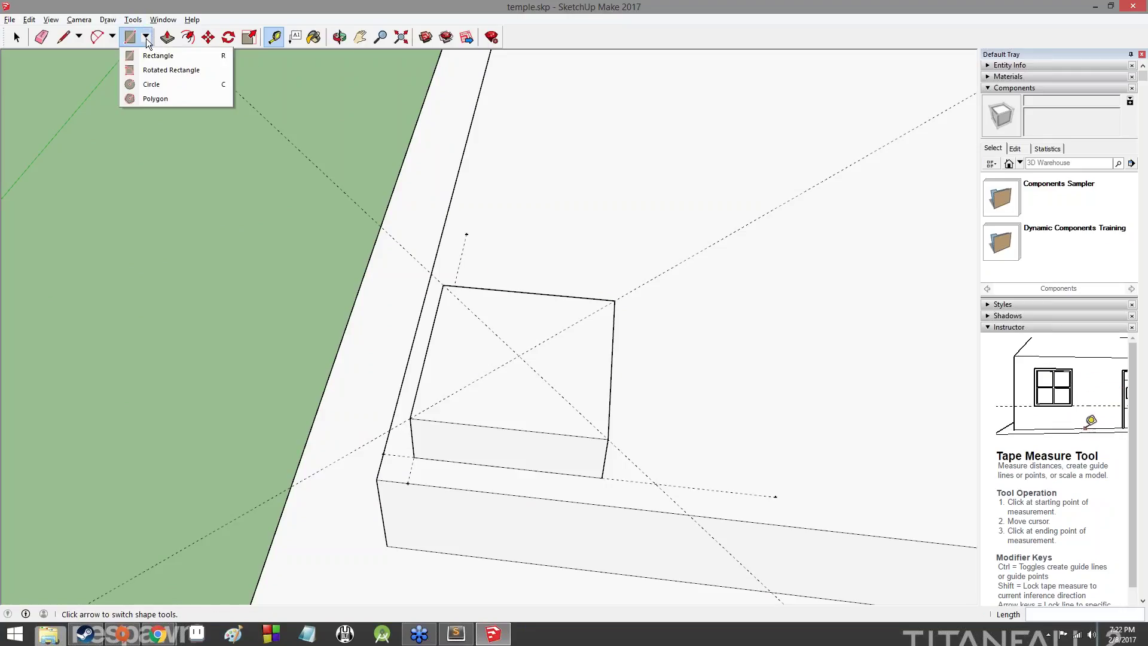
pyautogui.click(157, 100)
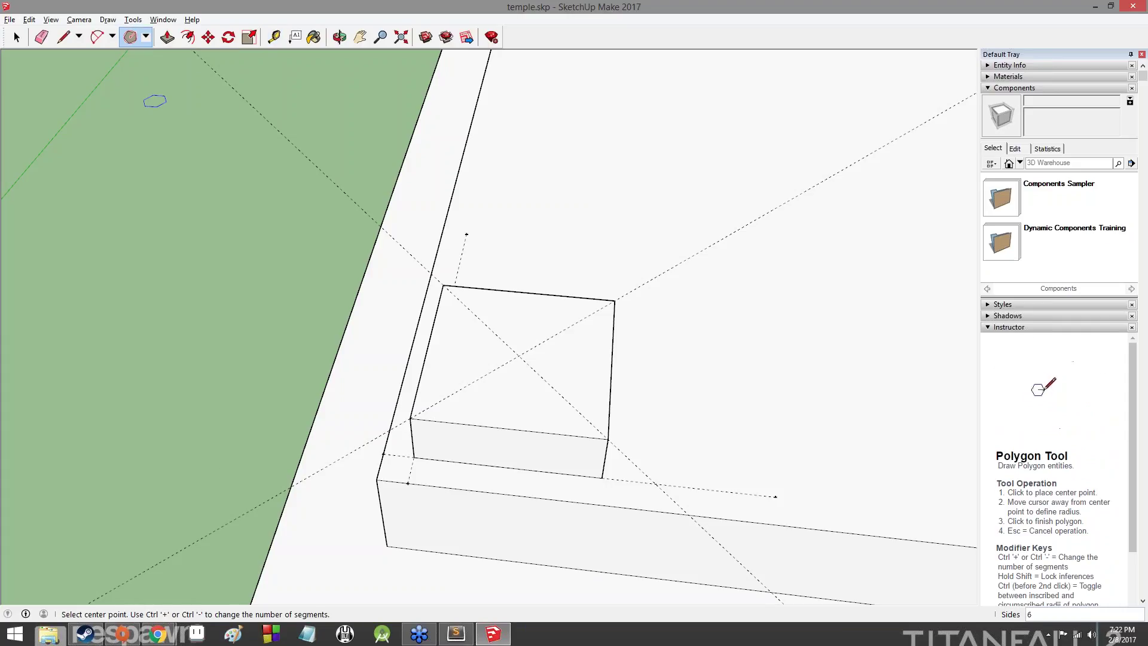
pyautogui.write('12')
pyautogui.click(519, 355)
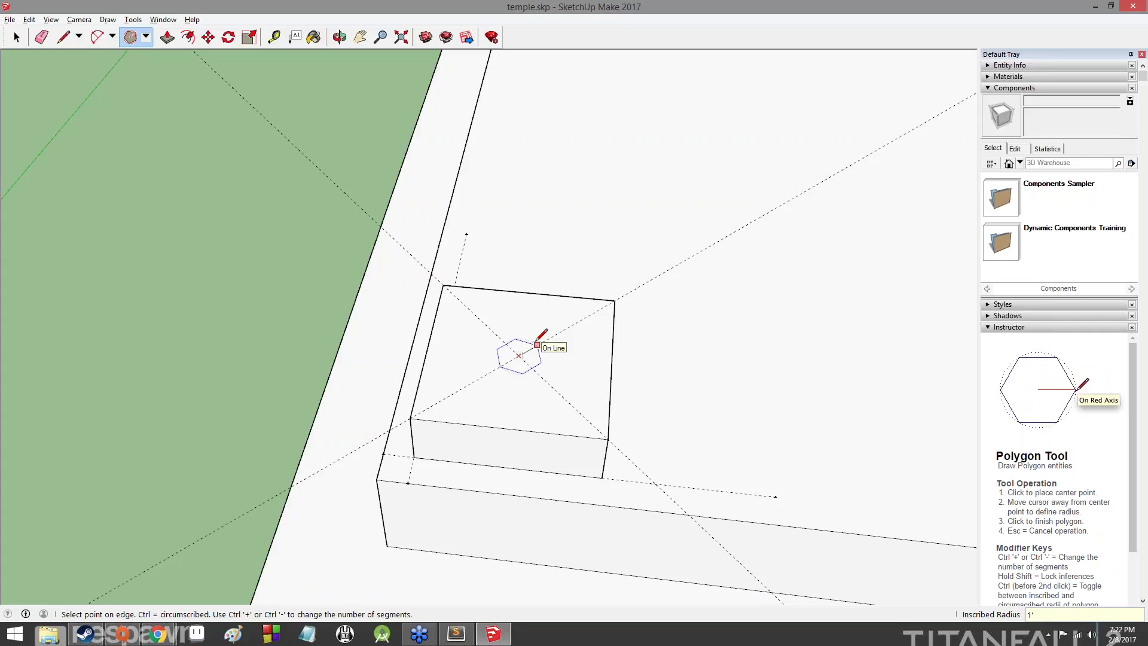
pyautogui.press('Return')
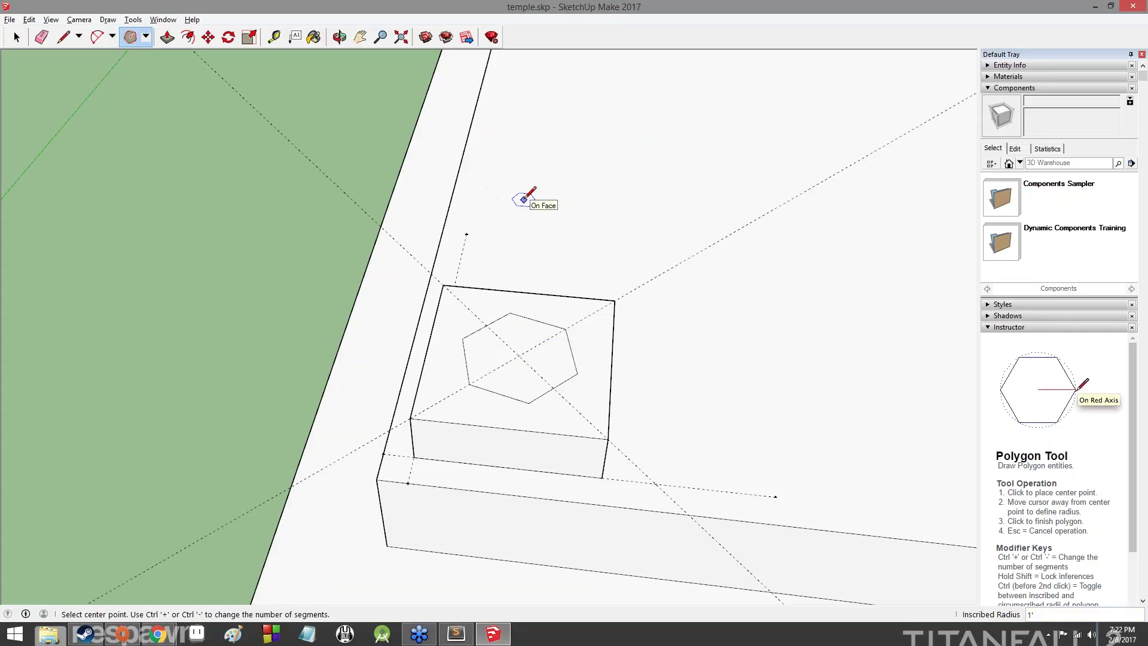
pyautogui.hotkey('ctrl', 'z')
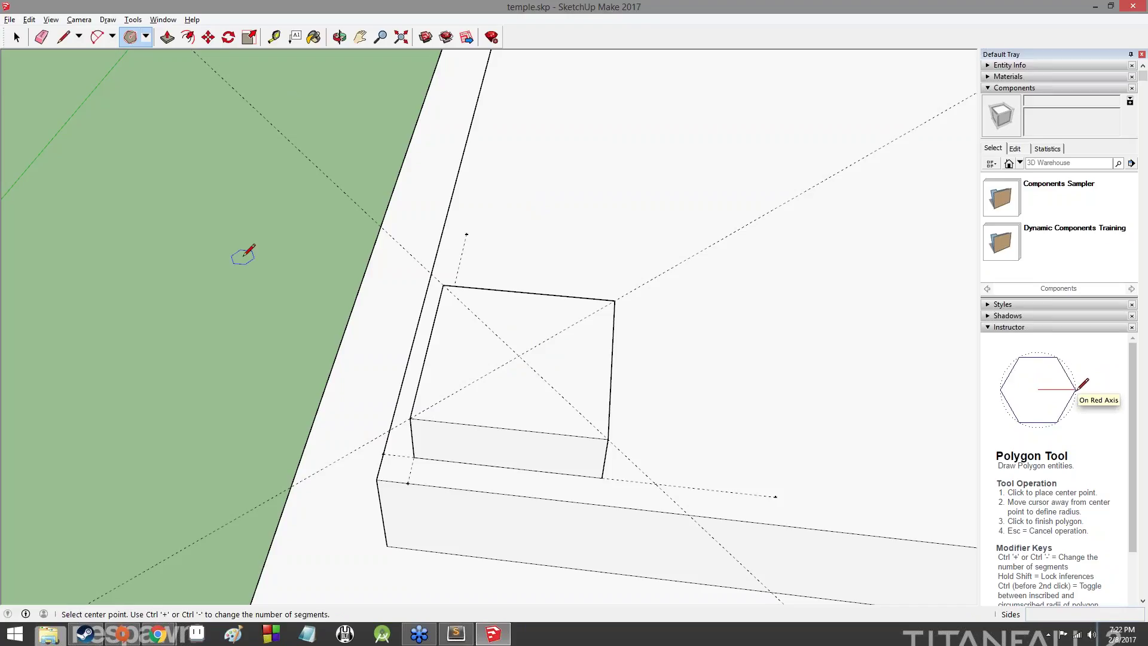
# Step: Draw a 12-sided polygon with a 1' inscribed radius centred on the intersection of the diagonal guide lines
pyautogui.press('space')
pyautogui.click(130, 37)
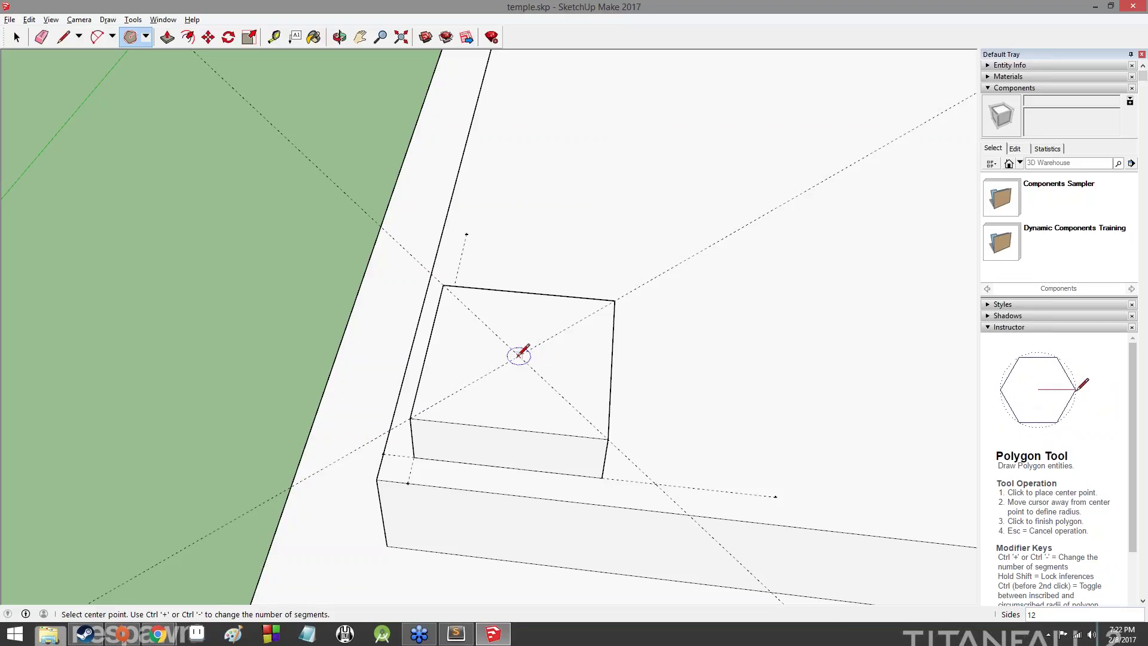
pyautogui.click(519, 354)
pyautogui.write("1'")
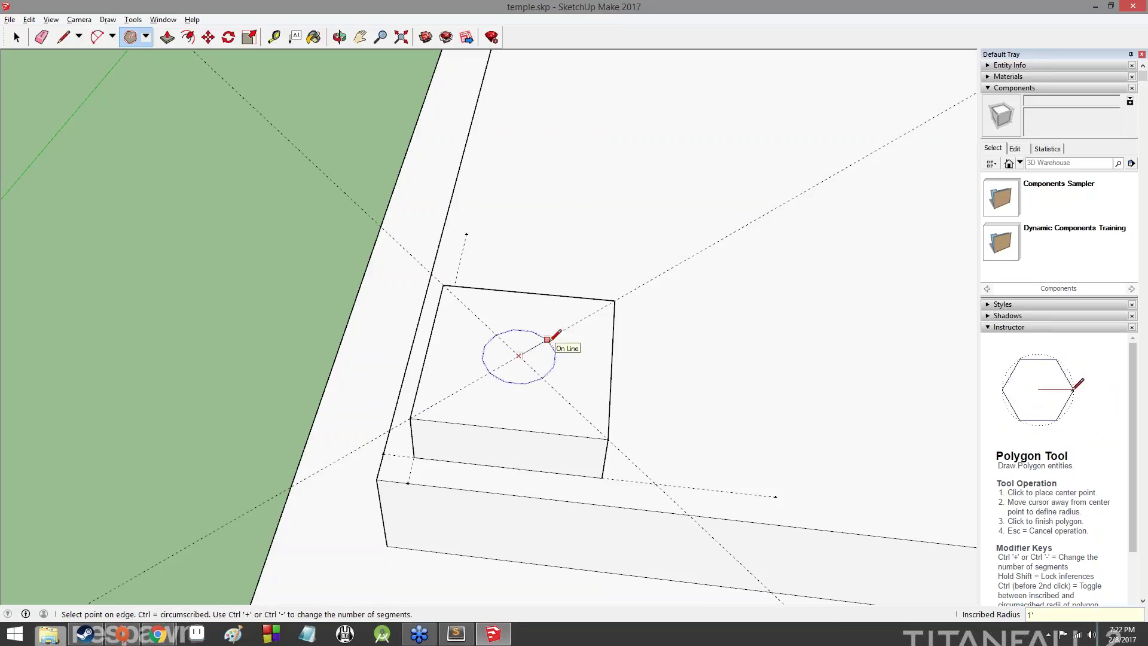
pyautogui.press('Return')
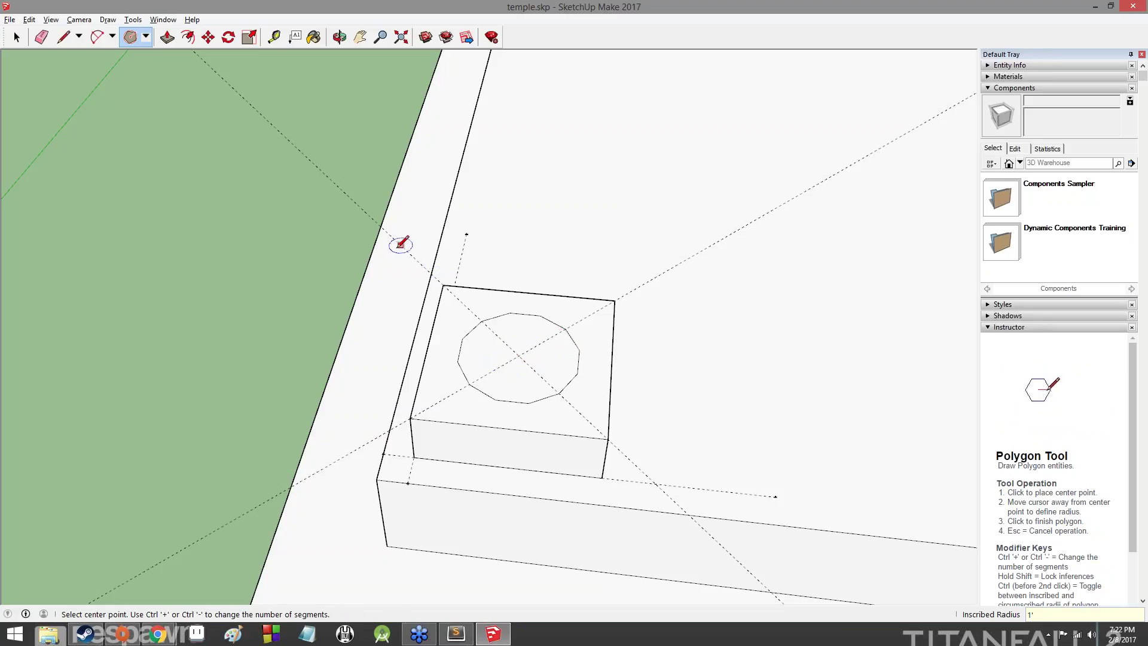
# Step: Delete the diagonal guide lines and the edge guide lines around the column's base block
pyautogui.click(17, 38)
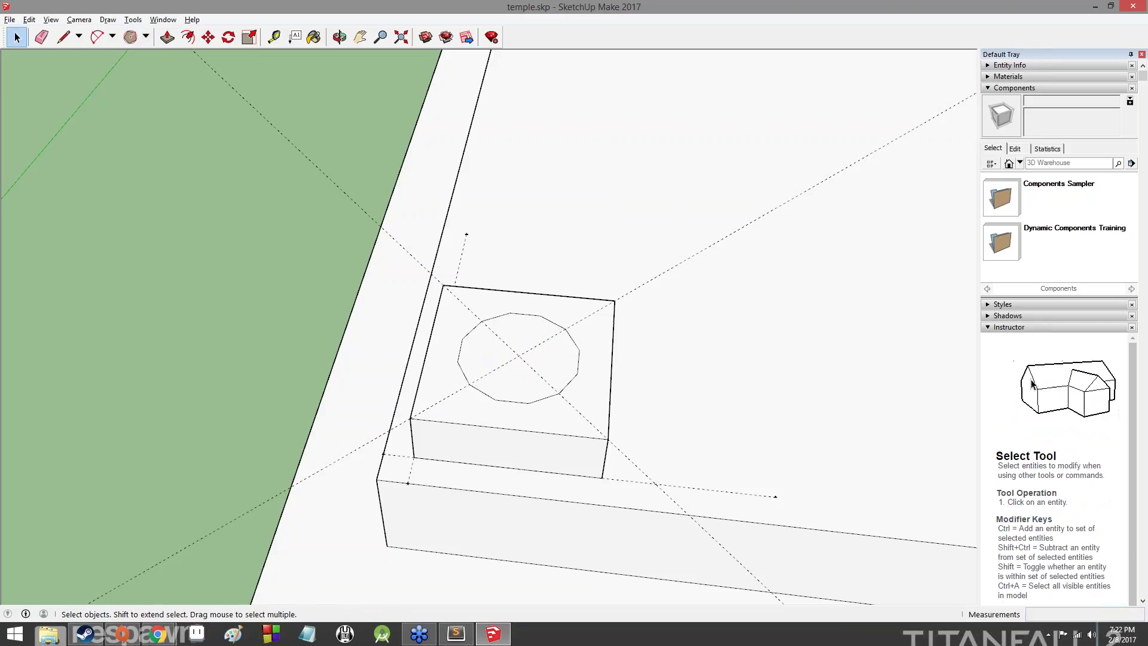
pyautogui.moveTo(157, 248); pyautogui.dragTo(438, 109, button='middle')
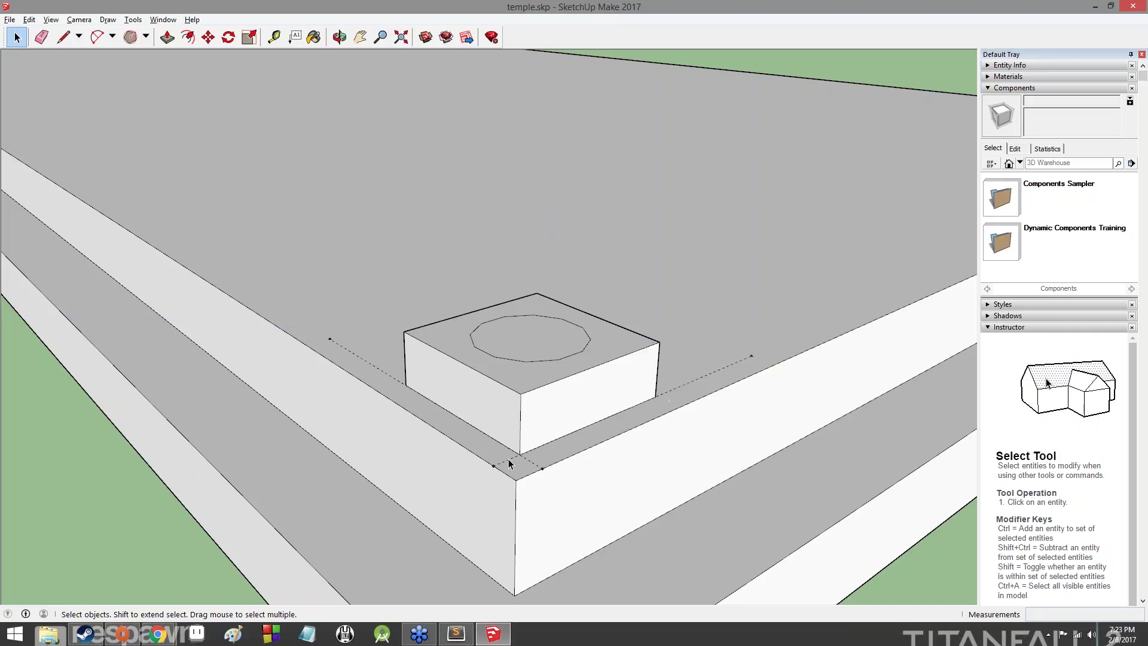
pyautogui.moveTo(508, 464); pyautogui.dragTo(697, 405, button='middle')
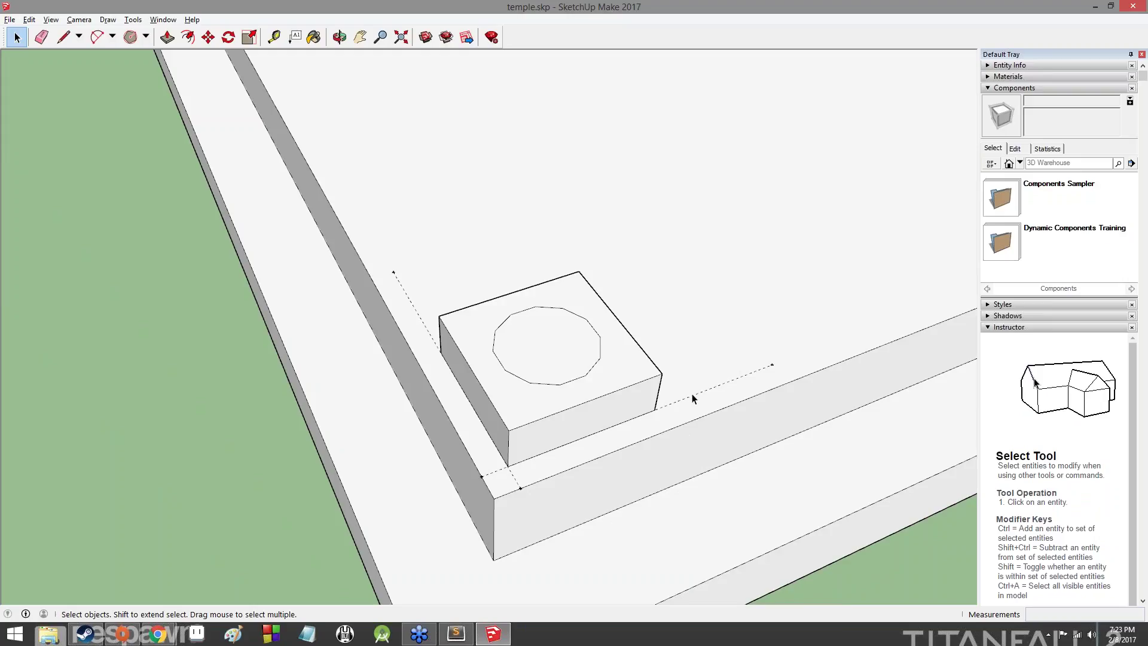
pyautogui.click(774, 366)
pyautogui.press('Delete')
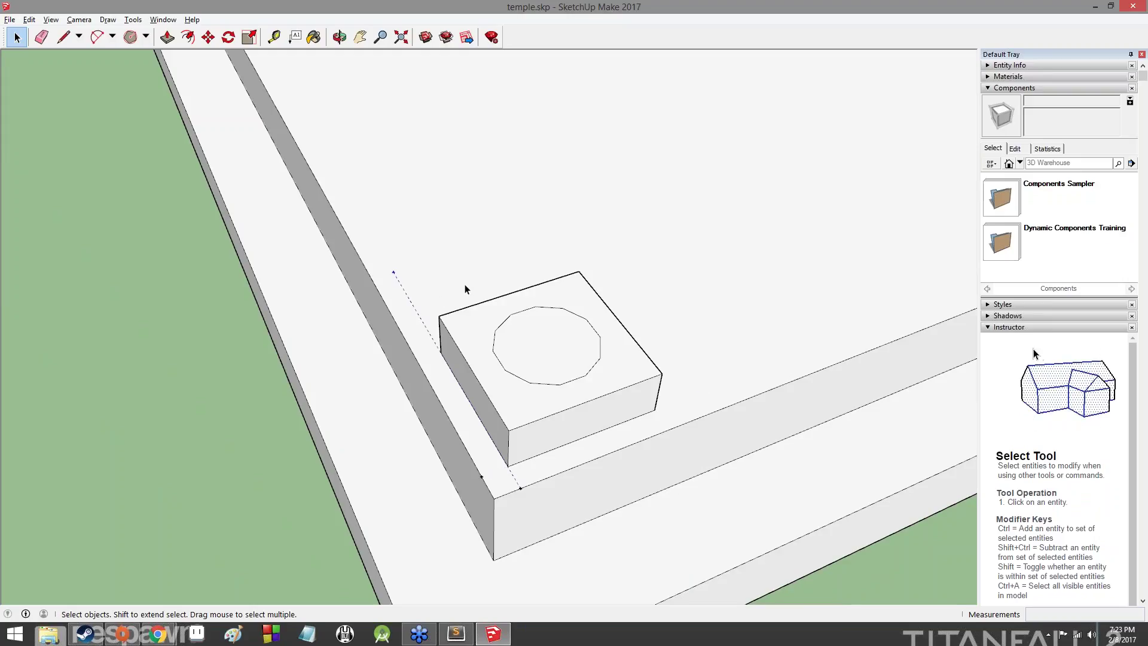
pyautogui.click(521, 489)
pyautogui.click(521, 489)
pyautogui.press('Delete')
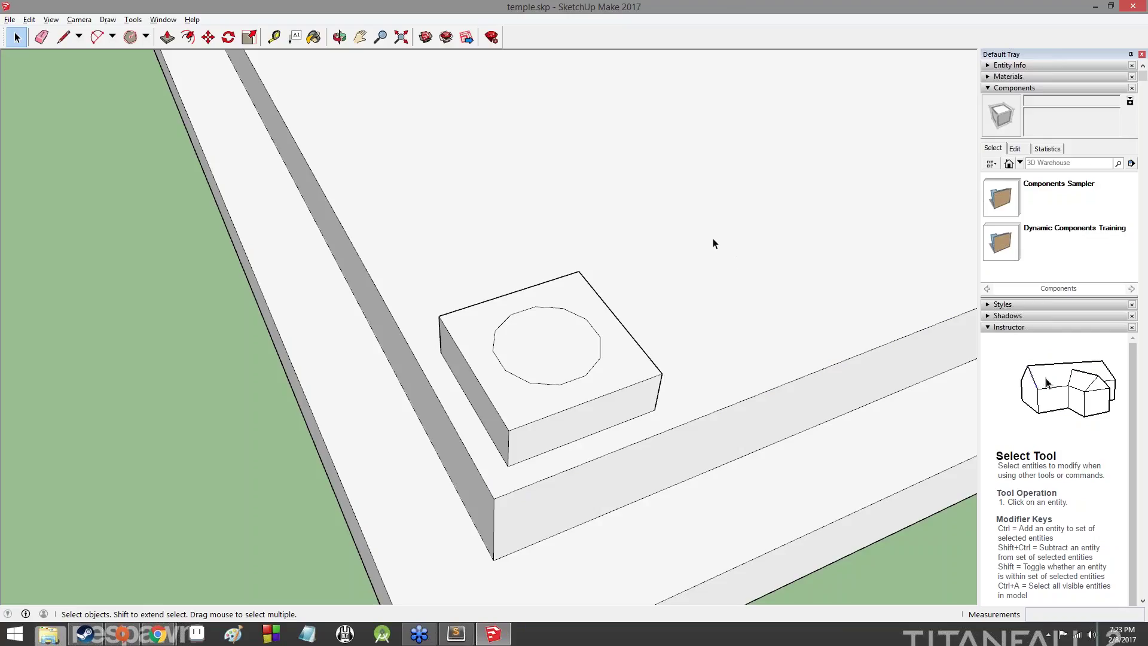
pyautogui.click(146, 37)
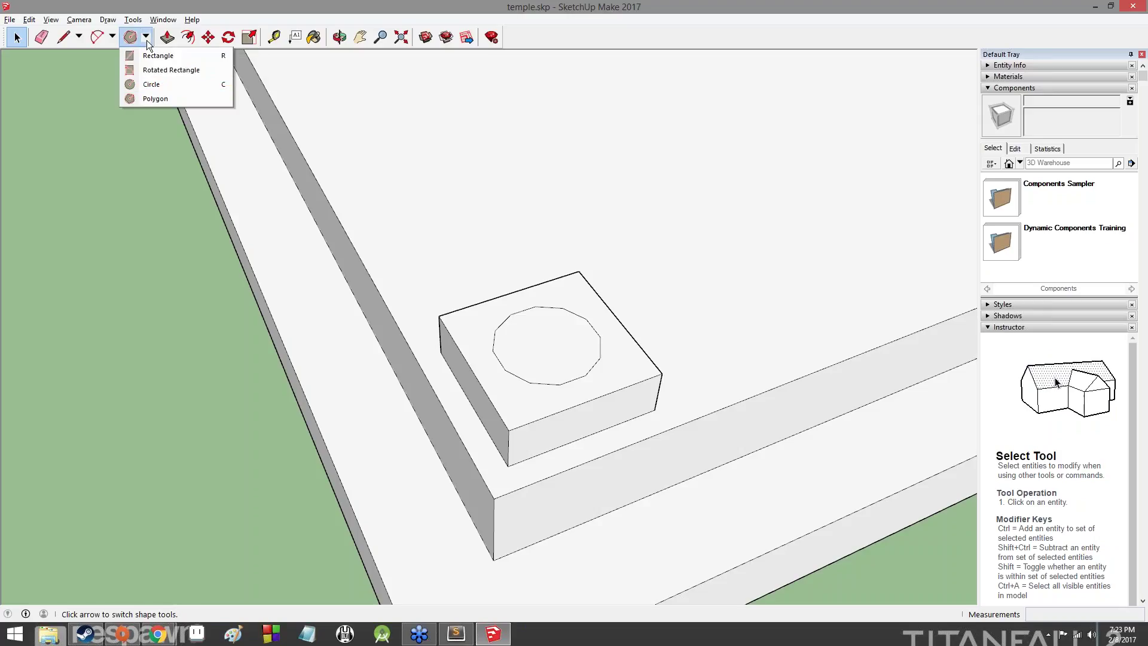
pyautogui.click(150, 99)
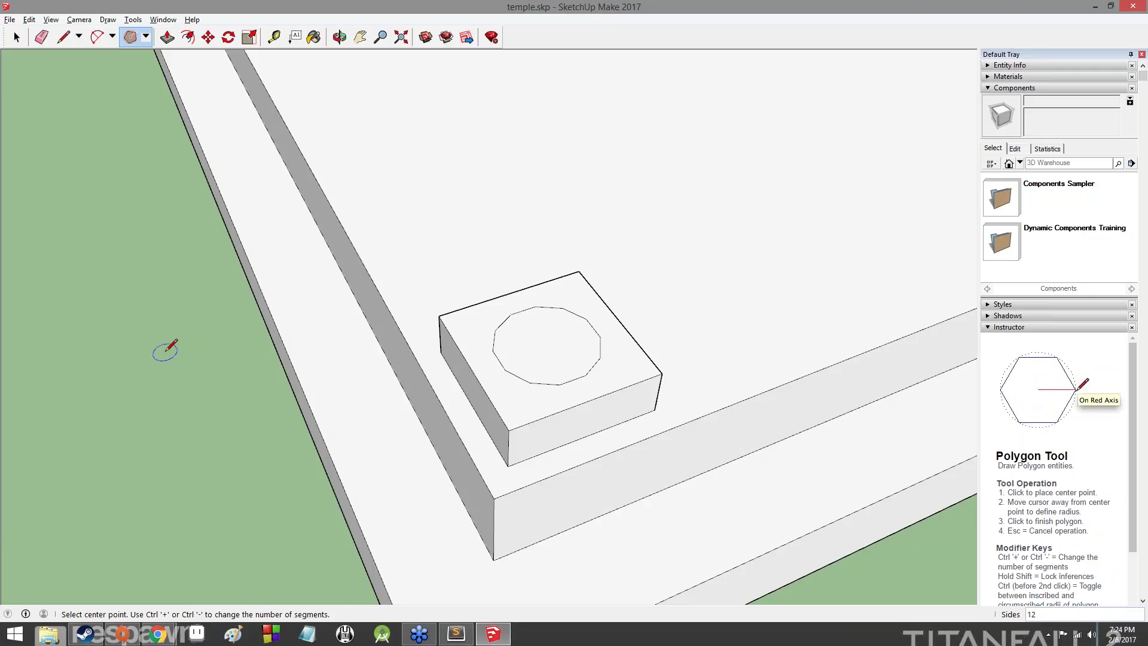
pyautogui.click(17, 37)
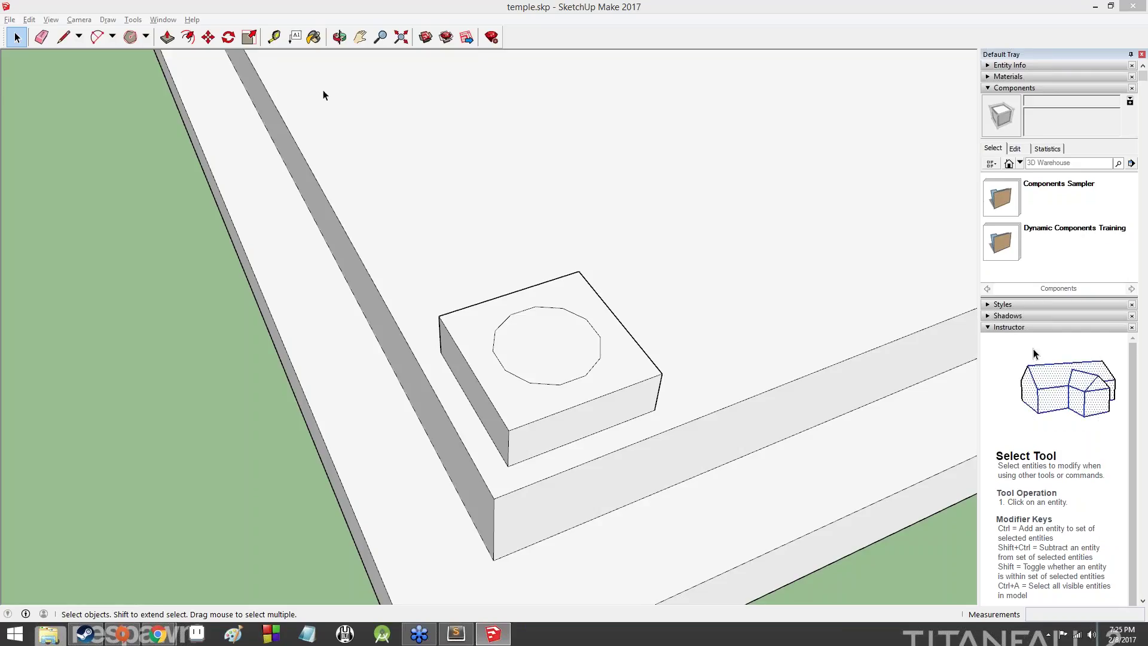
# Step: Draw a circle with a 1" radius centred on a front vertex of the 12-sided polygon on the base block
pyautogui.click(147, 39)
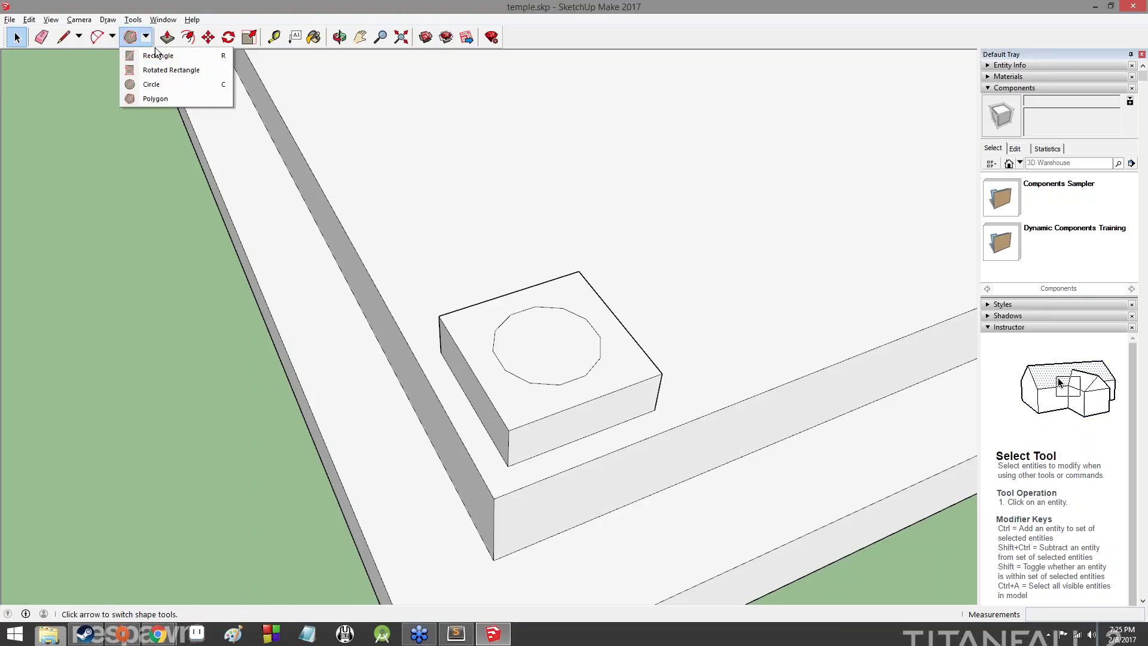
pyautogui.click(156, 85)
pyautogui.scroll(3, 518, 401)
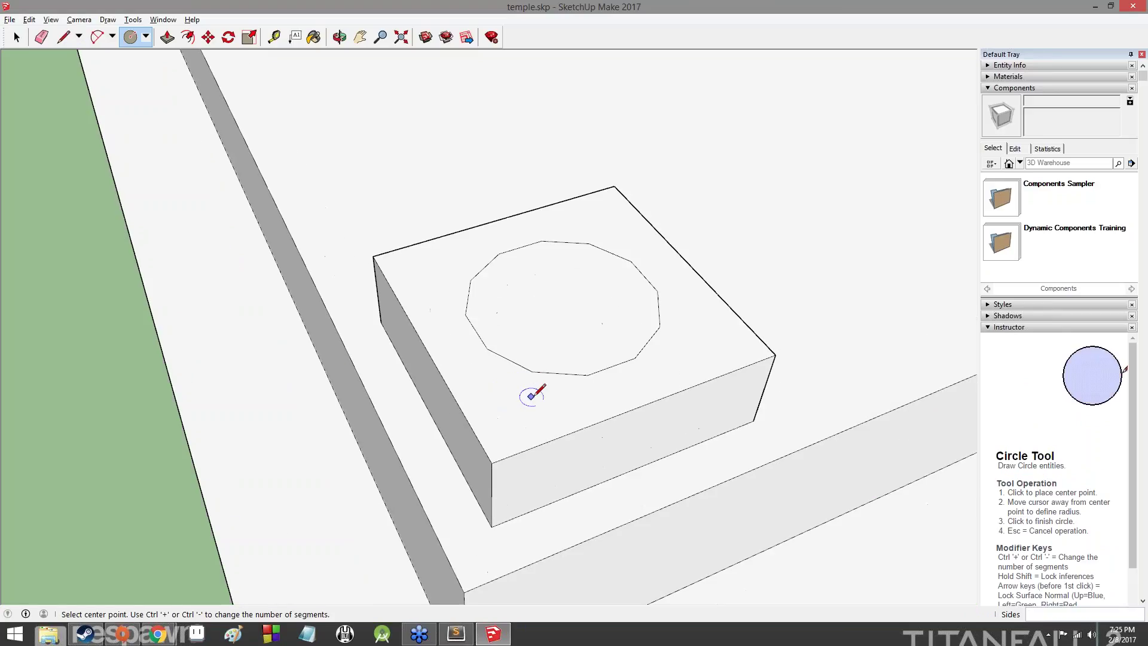
pyautogui.moveTo(602, 250); pyautogui.dragTo(553, 351, button='middle')
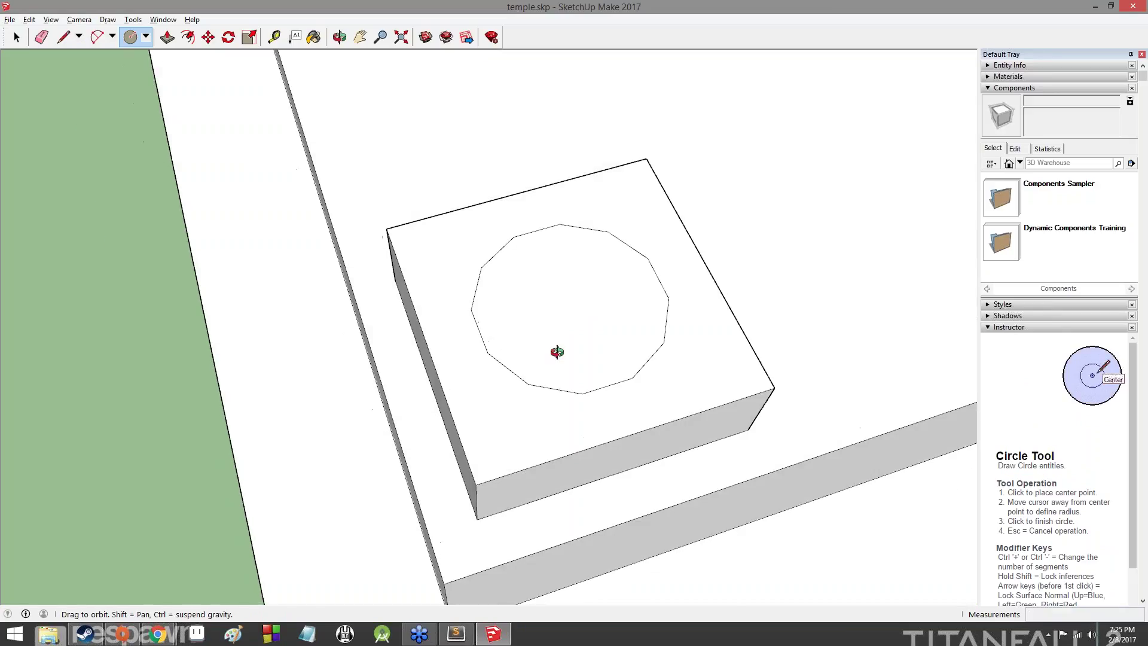
pyautogui.click(526, 386)
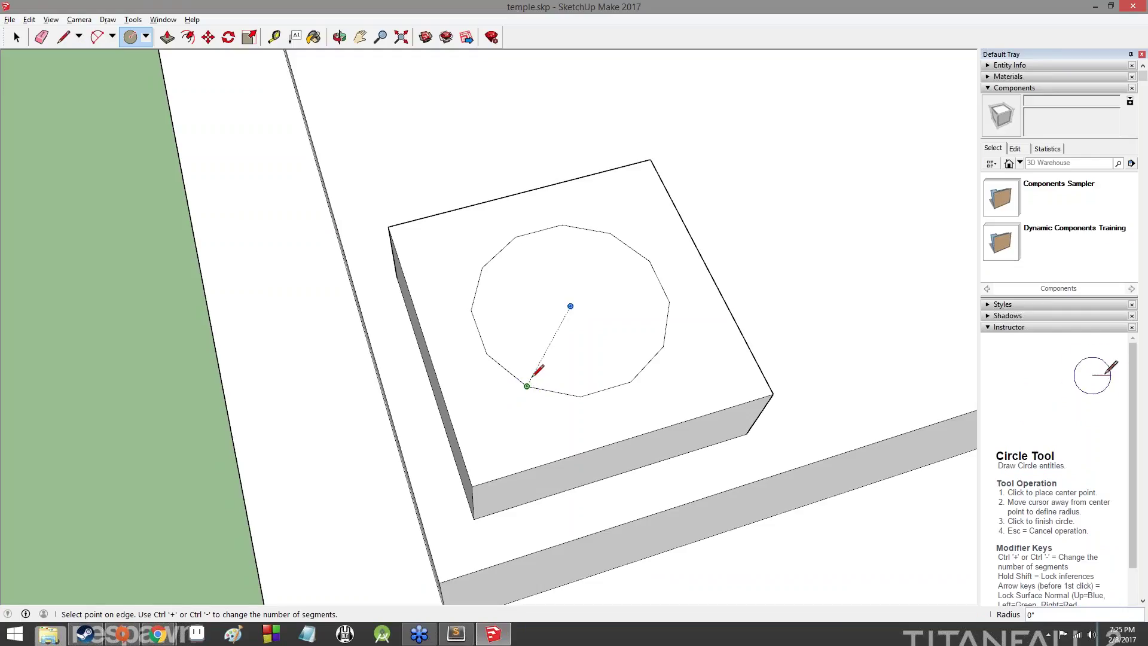
pyautogui.write('1')
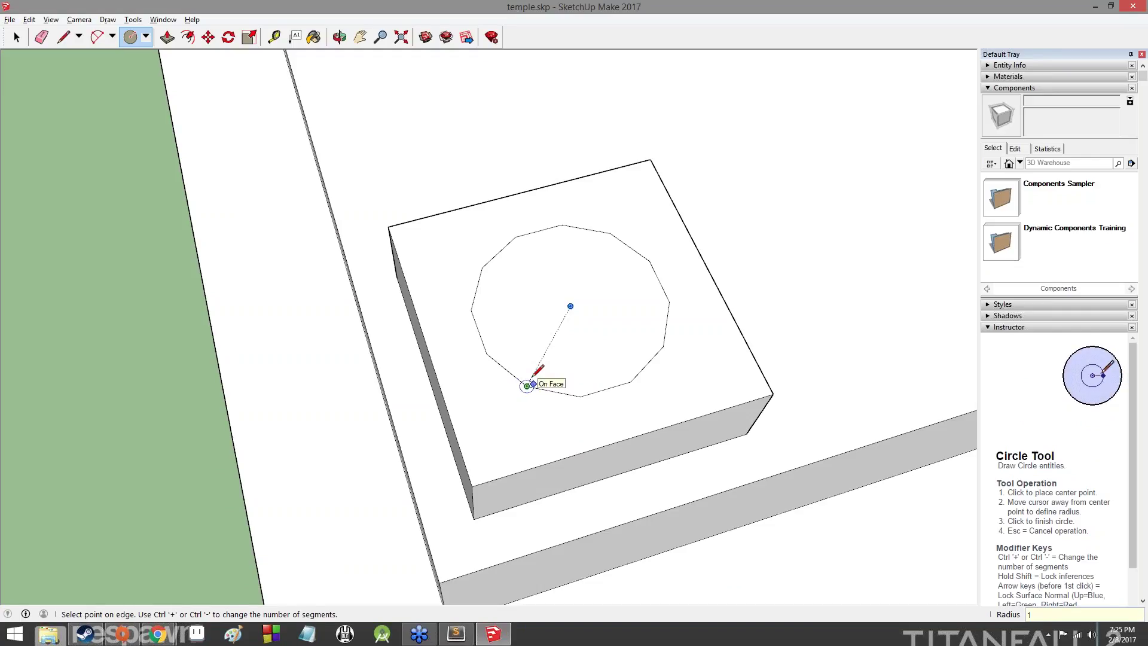
pyautogui.press('Return')
# Step: Draw circles with a 1" radius on the next two polygon vertices, going counterclockwise from the first circle
pyautogui.click(578, 393)
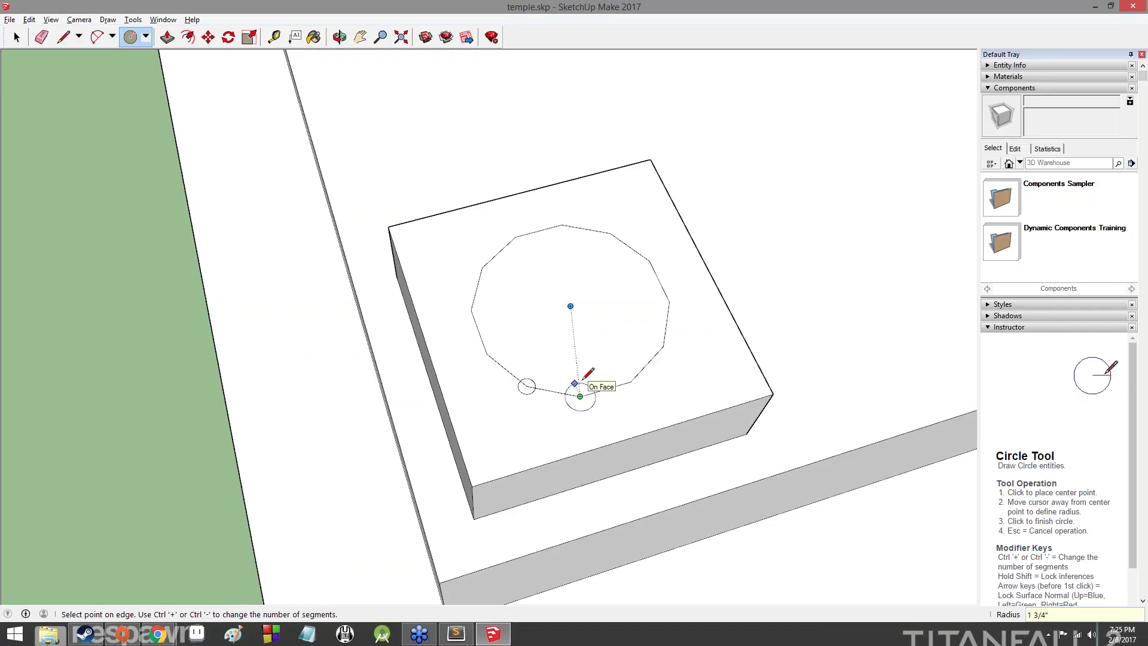
pyautogui.write('1')
pyautogui.press('Return')
pyautogui.click(630, 381)
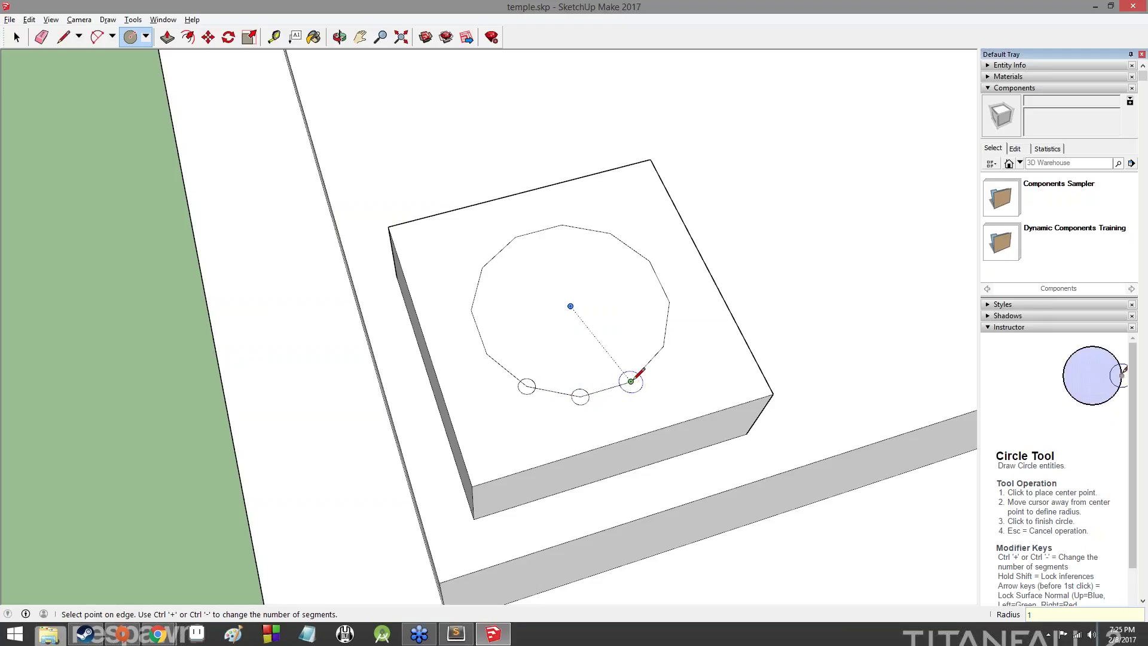
pyautogui.press('Return')
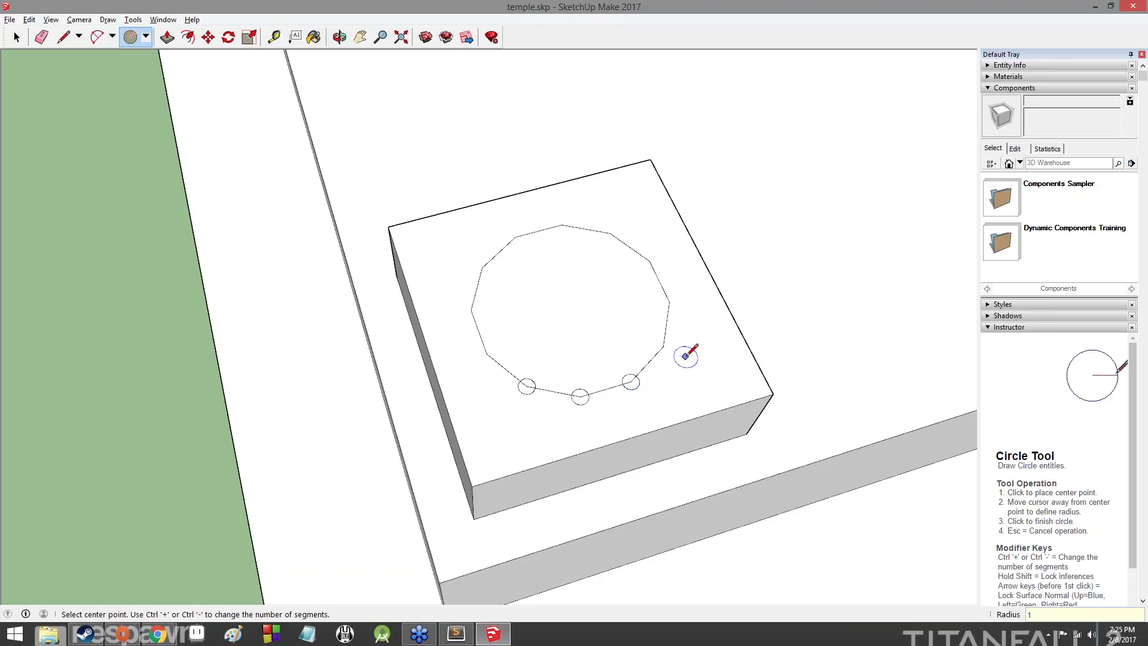
# Step: Continue counterclockwise around the polygon, drawing circles with a 1" radius on the next three vertices
pyautogui.click(663, 346)
pyautogui.write('1')
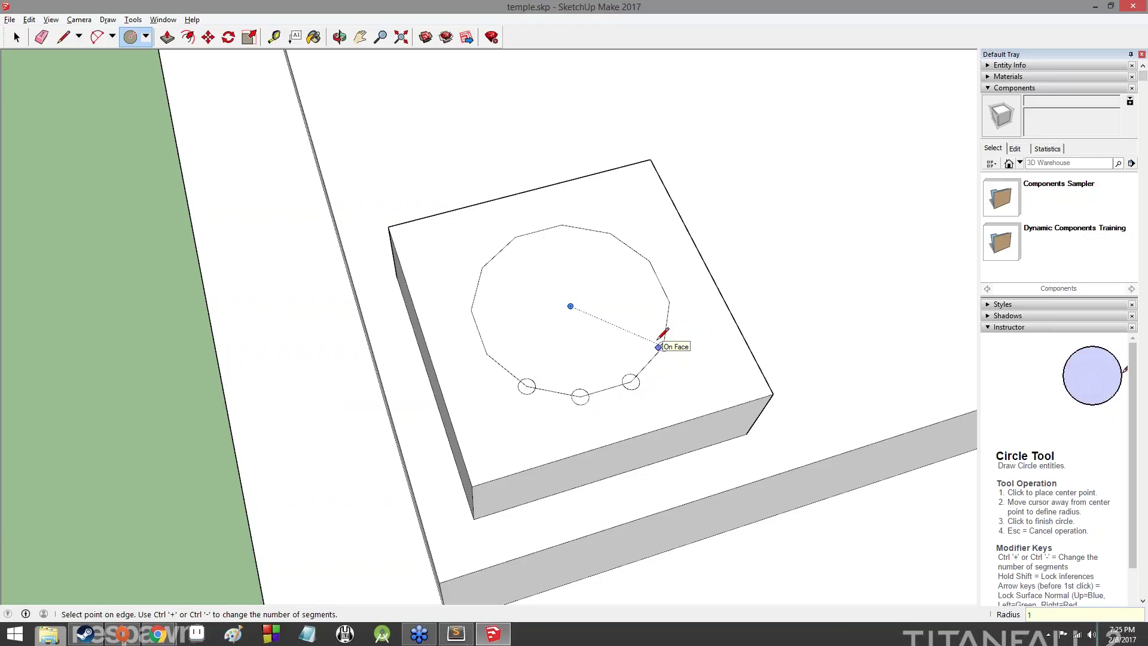
pyautogui.press('Return')
pyautogui.click(669, 302)
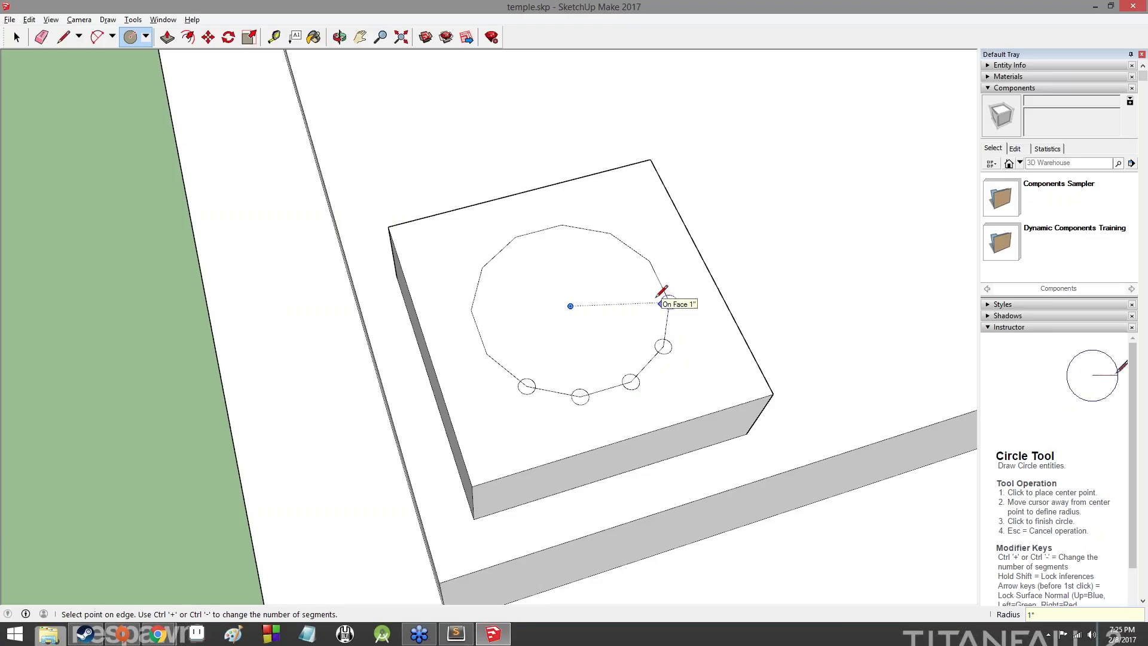
pyautogui.write('1')
pyautogui.press('Return')
pyautogui.click(570, 305)
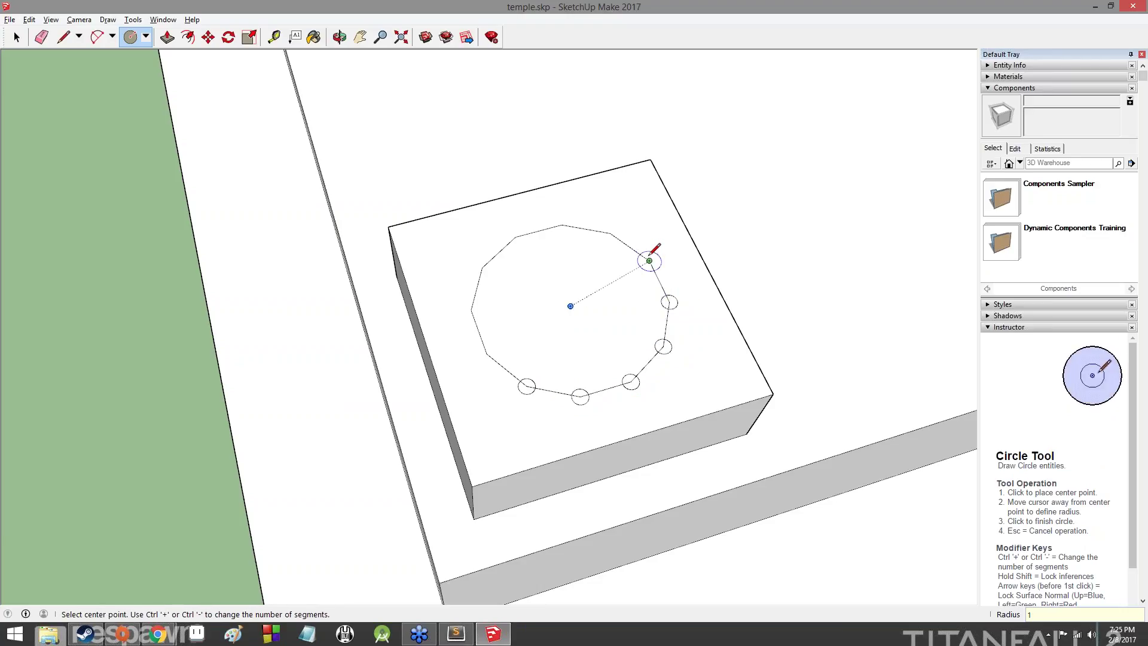
pyautogui.press('Return')
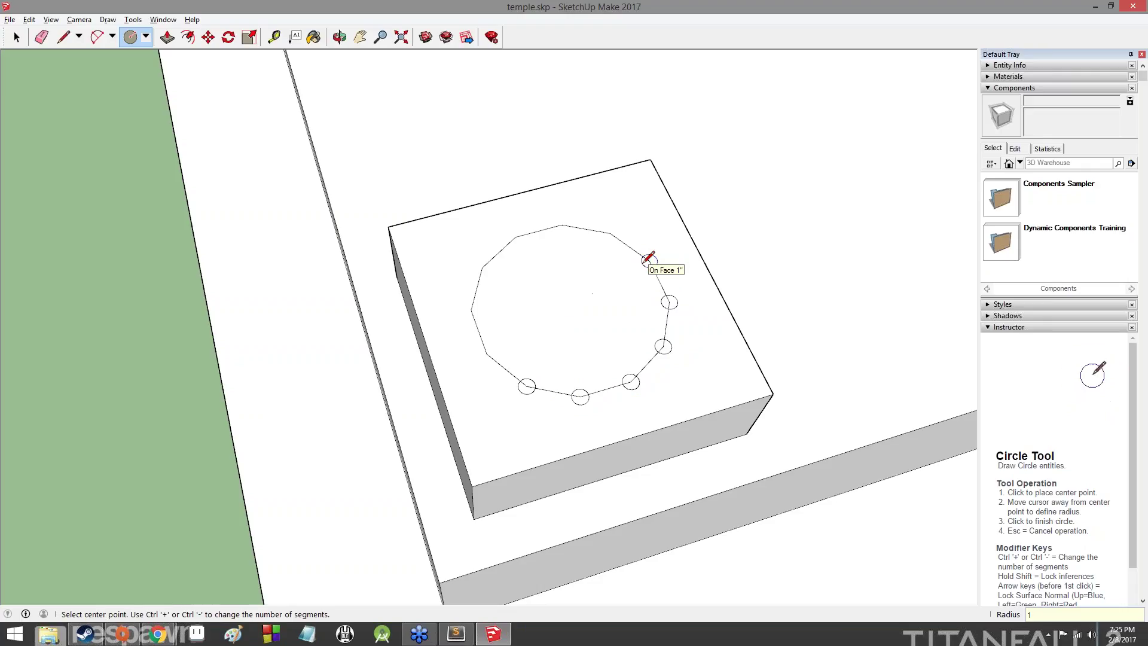
# Step: Add circles with a 1" radius on the following two vertices along the polygon's far side
pyautogui.click(608, 233)
pyautogui.write('1')
pyautogui.press('Return')
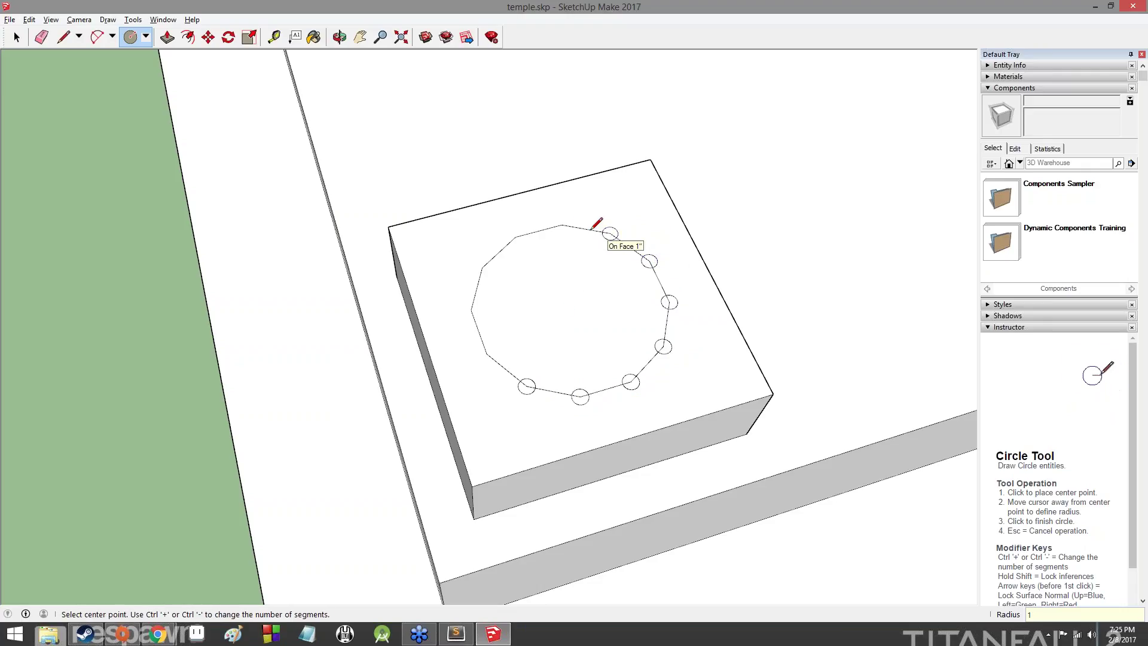
pyautogui.click(562, 225)
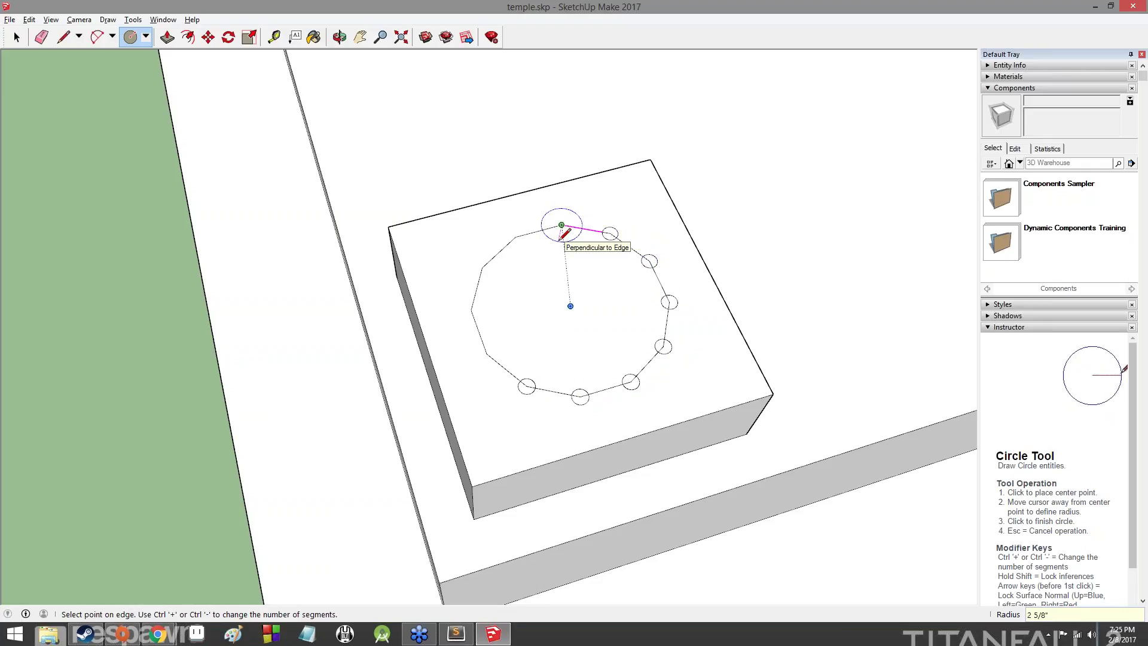
pyautogui.write('1')
pyautogui.press('Return')
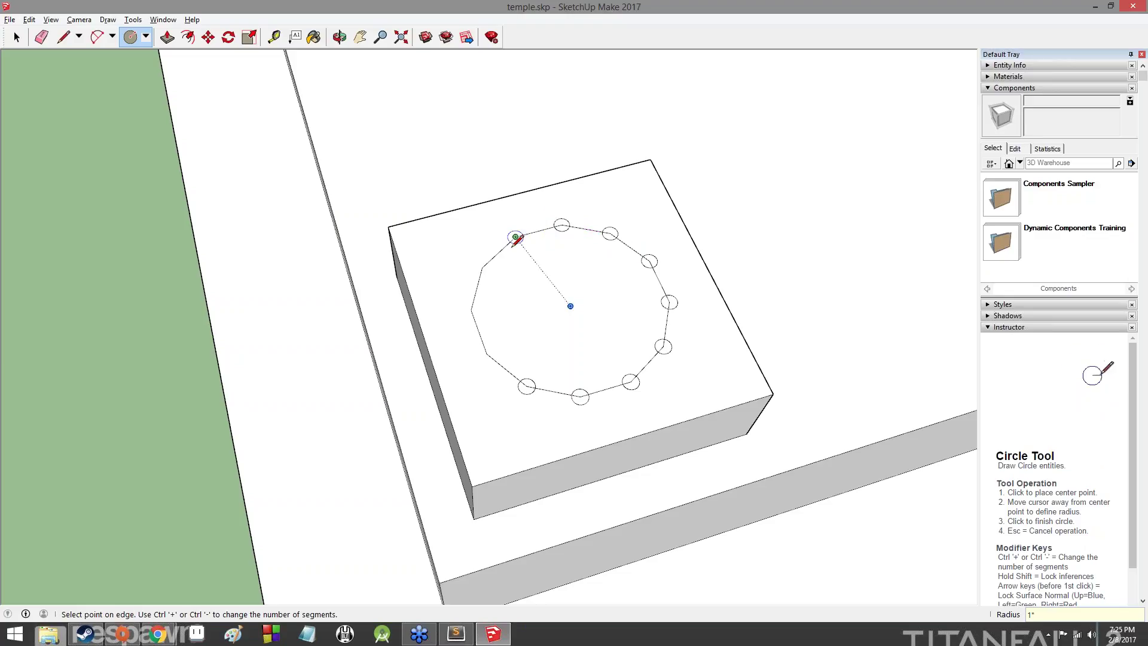
pyautogui.write('13')
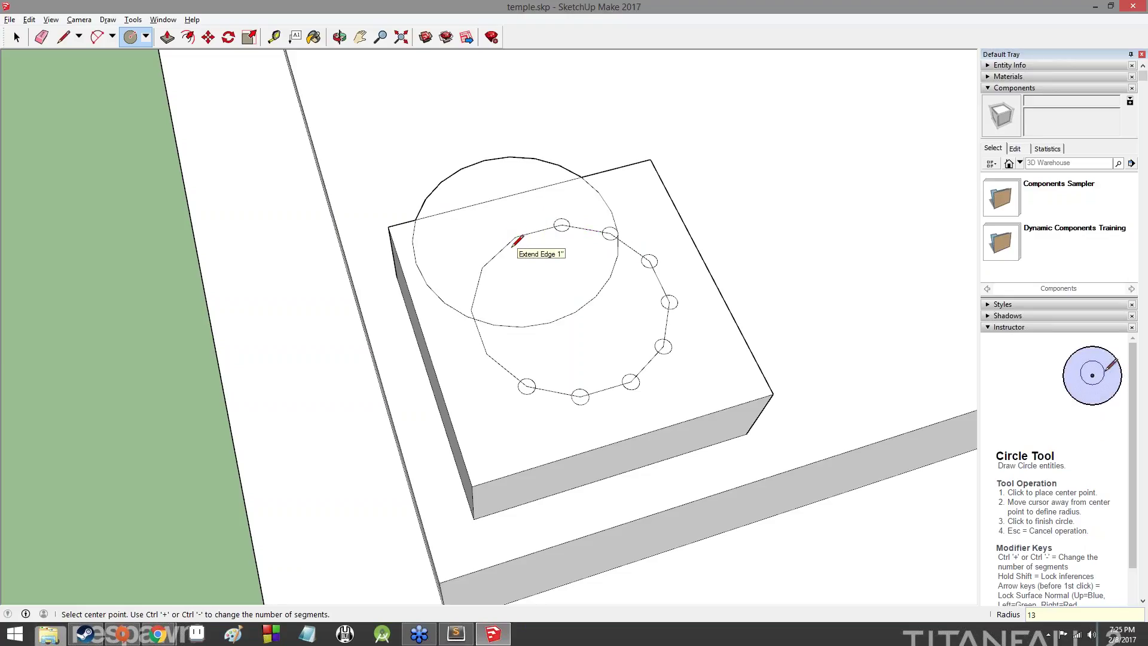
pyautogui.hotkey('ctrl', 'z')
pyautogui.click(515, 241)
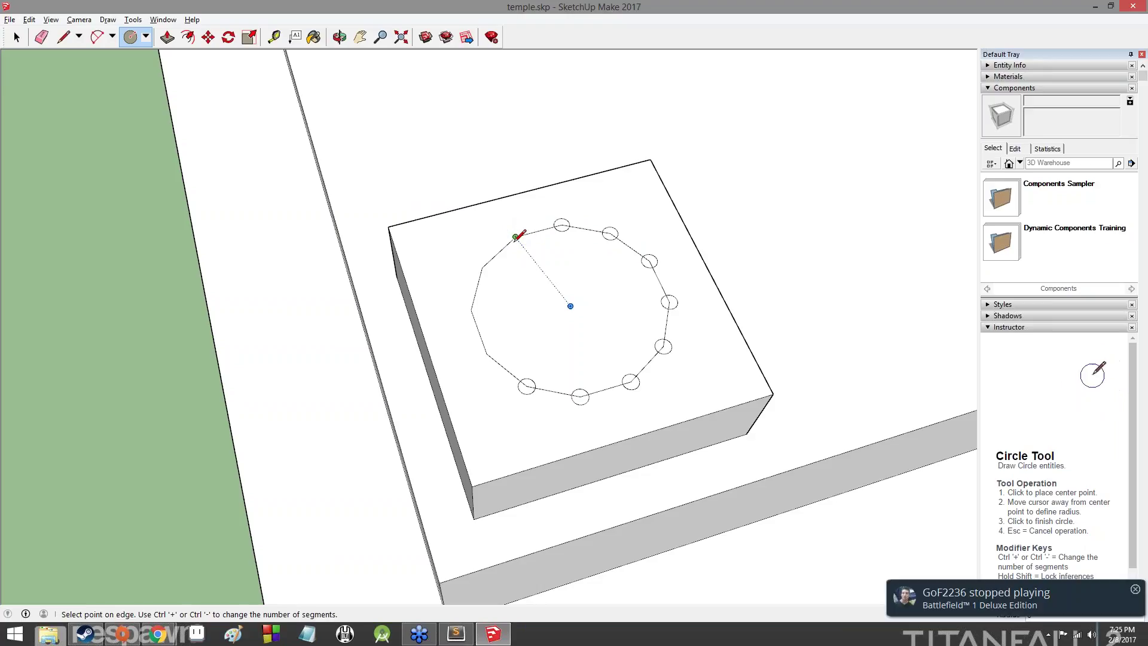
pyautogui.press('Escape')
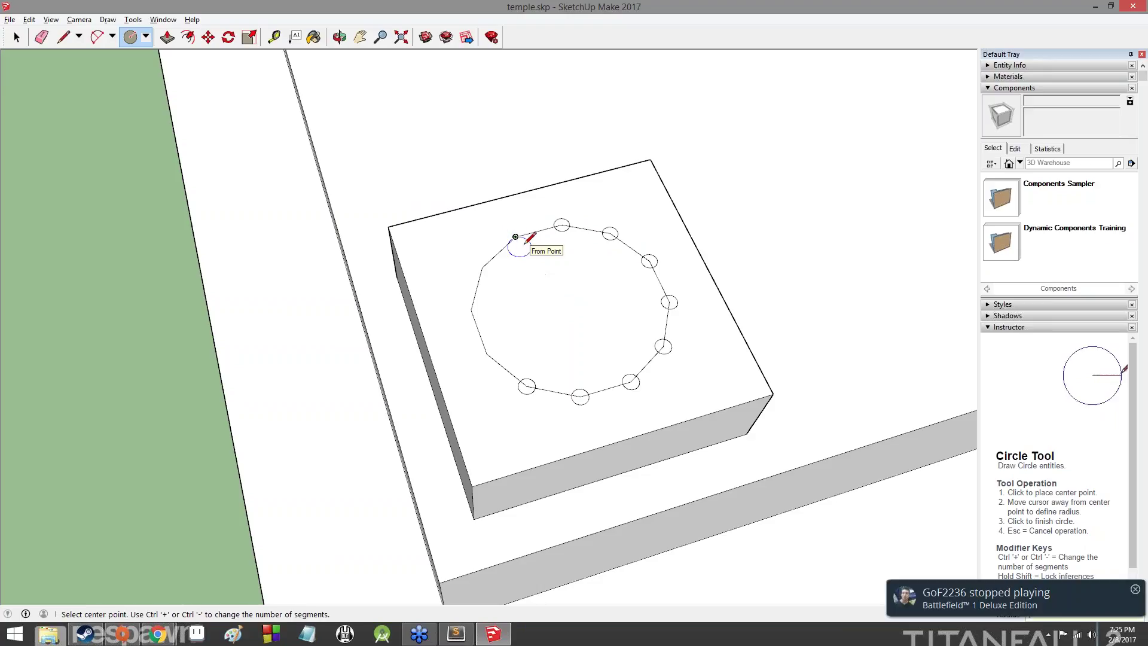
# Step: Draw circles with a 1" radius on the four remaining vertices to complete the ring around the 12-sided polygon
pyautogui.click(570, 306)
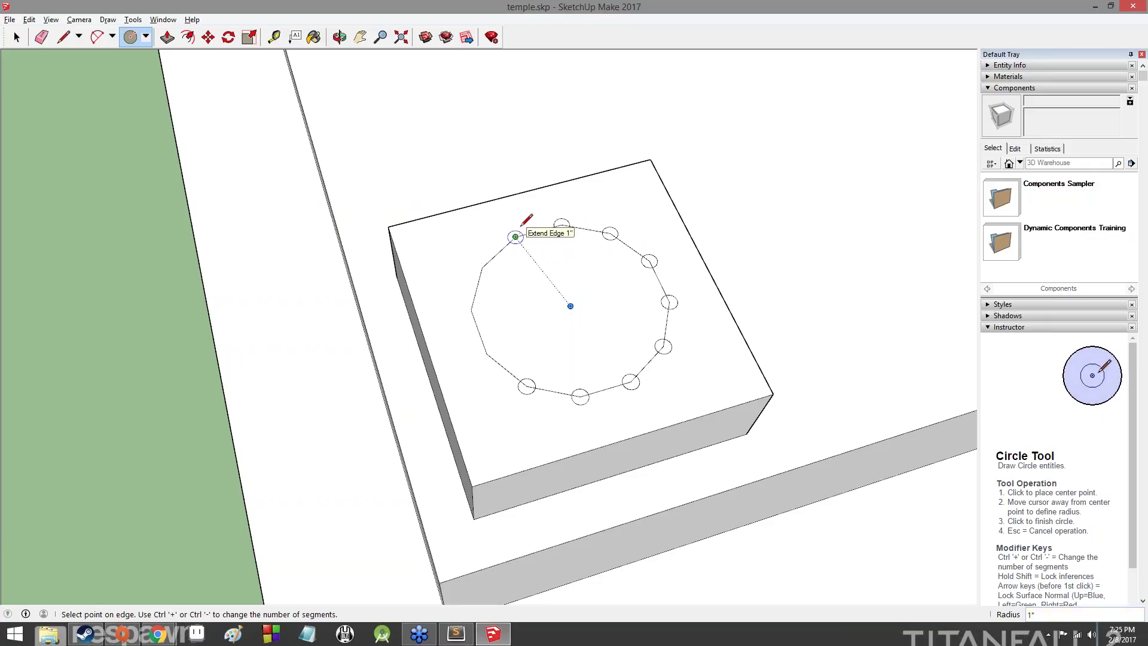
pyautogui.press('Escape')
pyautogui.click(482, 267)
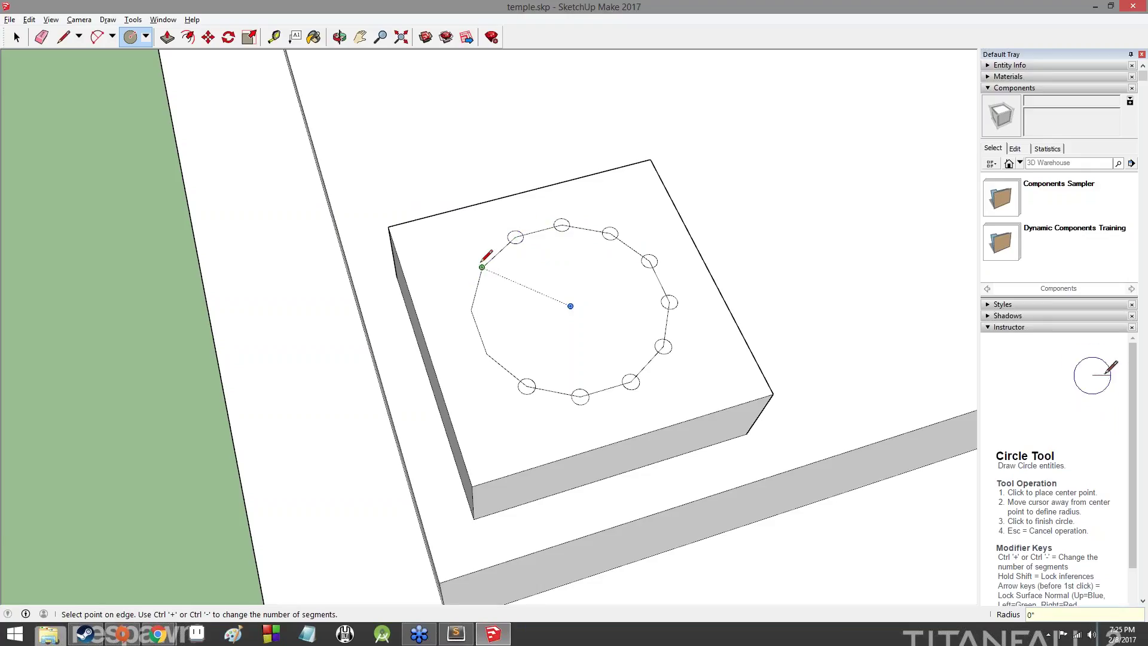
pyautogui.click(481, 258)
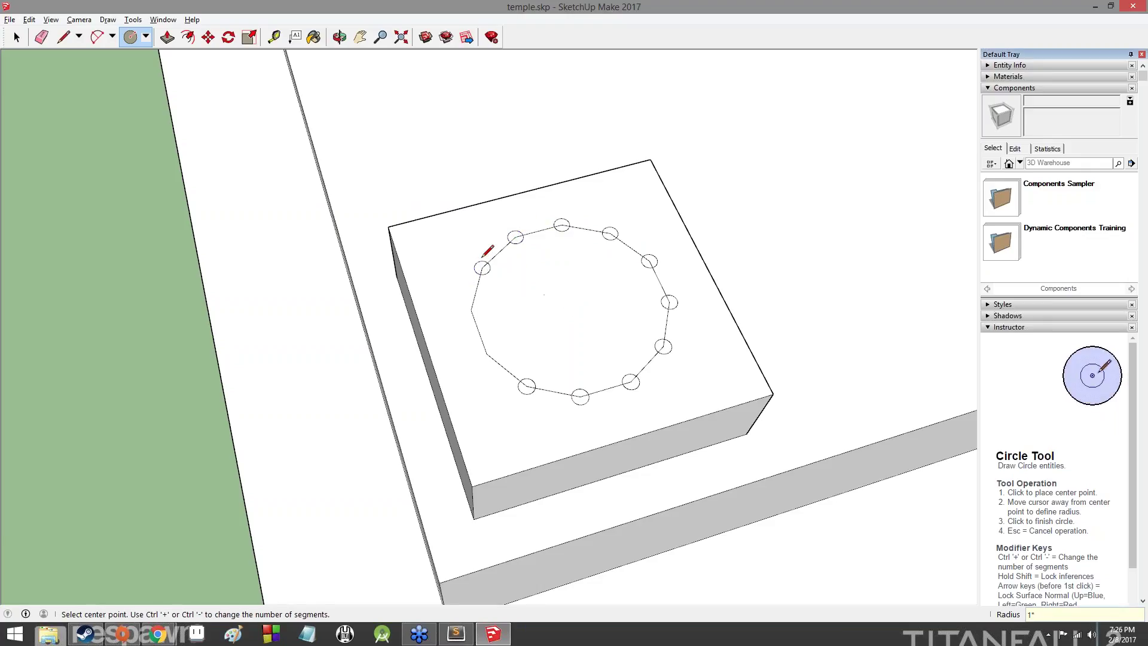
pyautogui.click(471, 309)
pyautogui.click(472, 302)
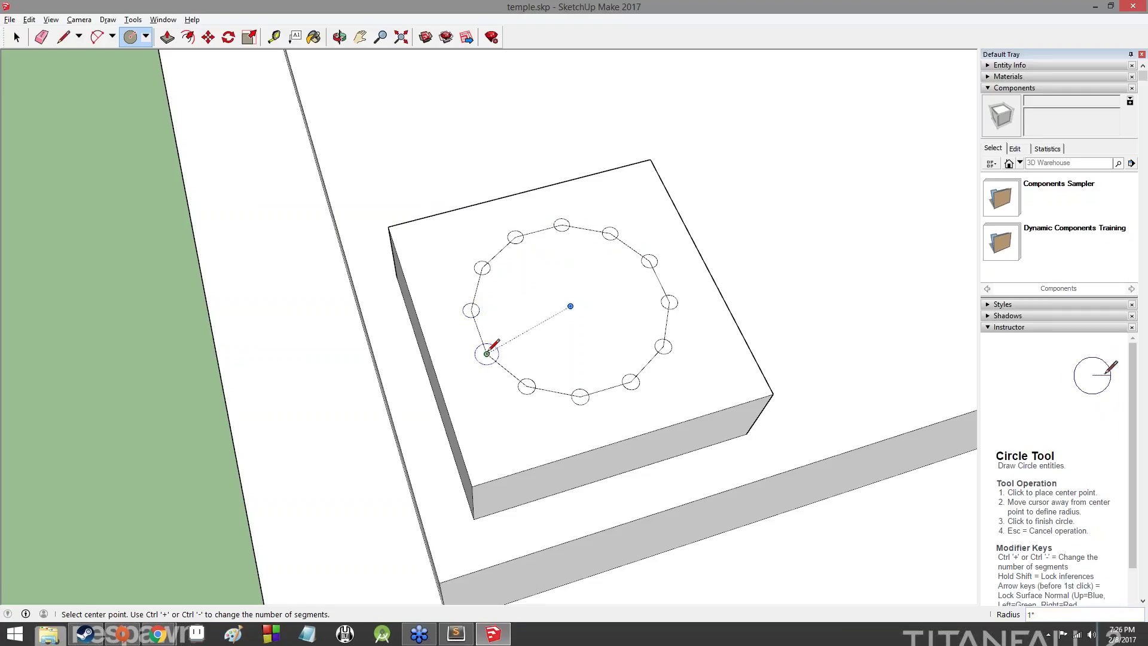
pyautogui.click(486, 353)
pyautogui.click(486, 345)
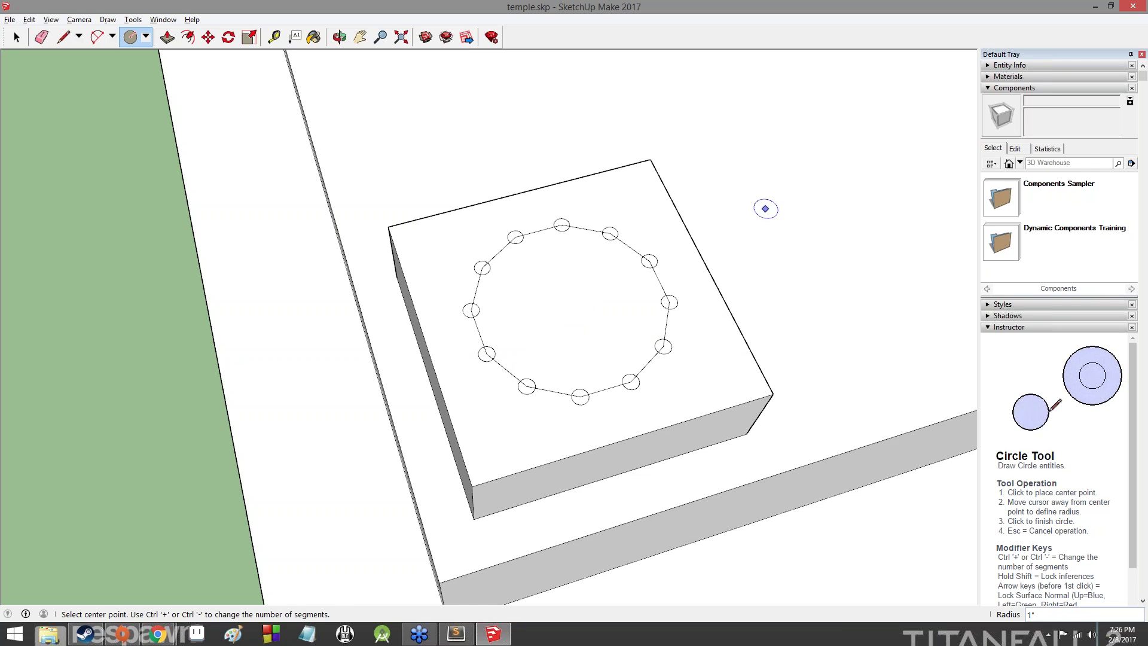
# Step: Examine the 12-sided polygon and its vertex circles on the base block from directly above and from several sides
pyautogui.moveTo(761, 207); pyautogui.dragTo(608, 202, button='middle')
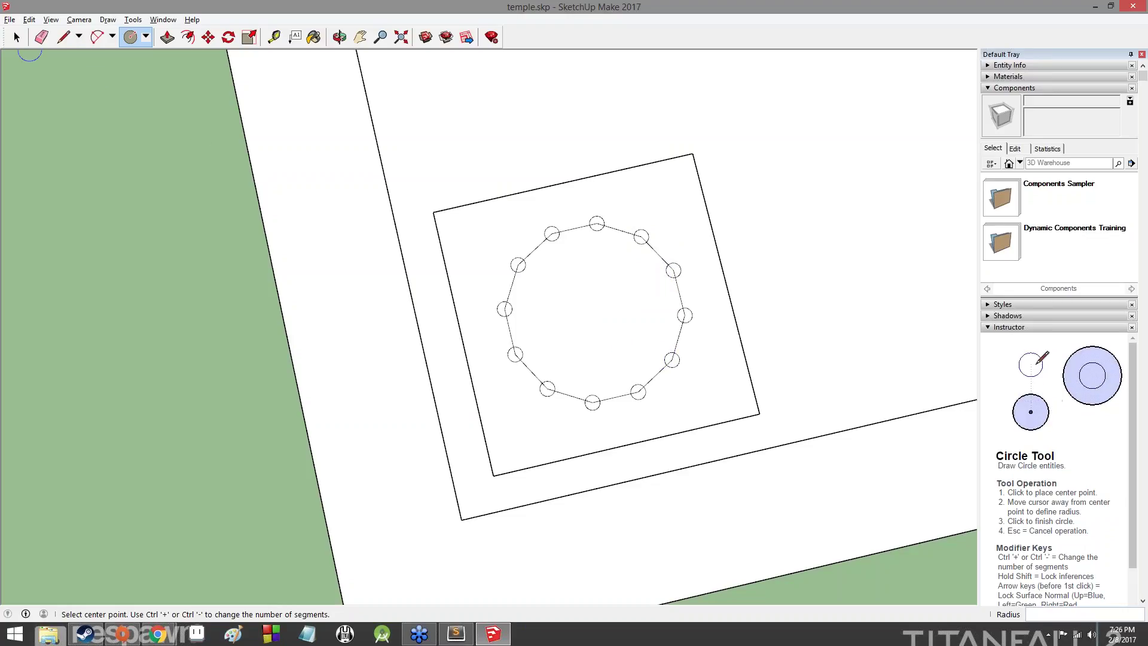
pyautogui.click(16, 37)
pyautogui.scroll(5, 669, 270)
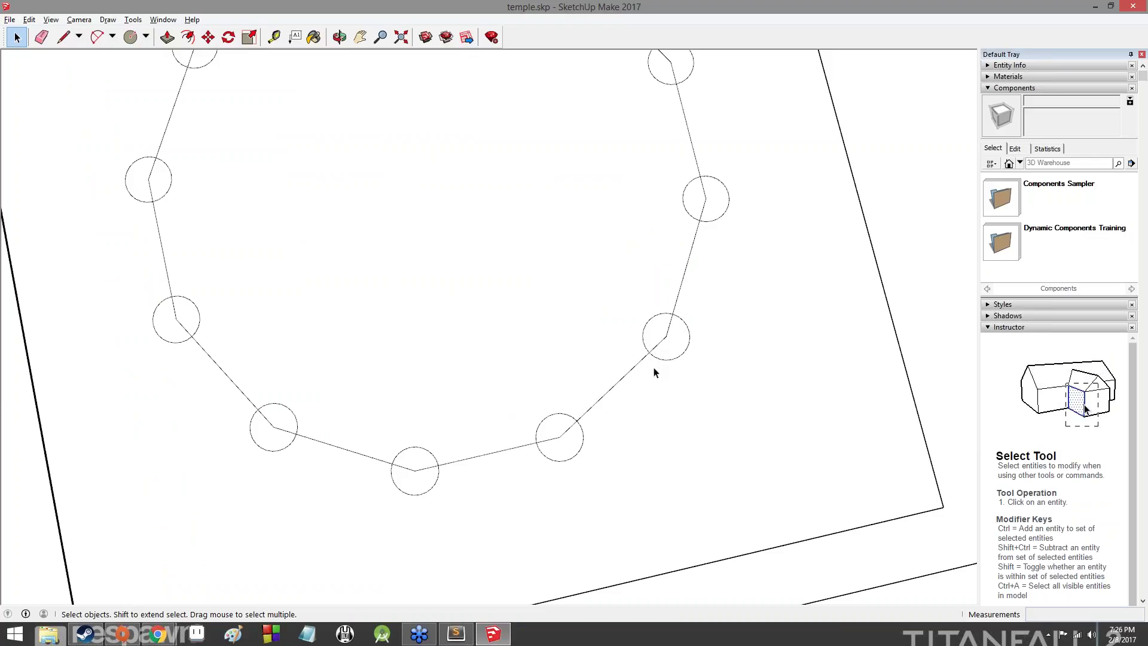
pyautogui.scroll(-6, 608, 309)
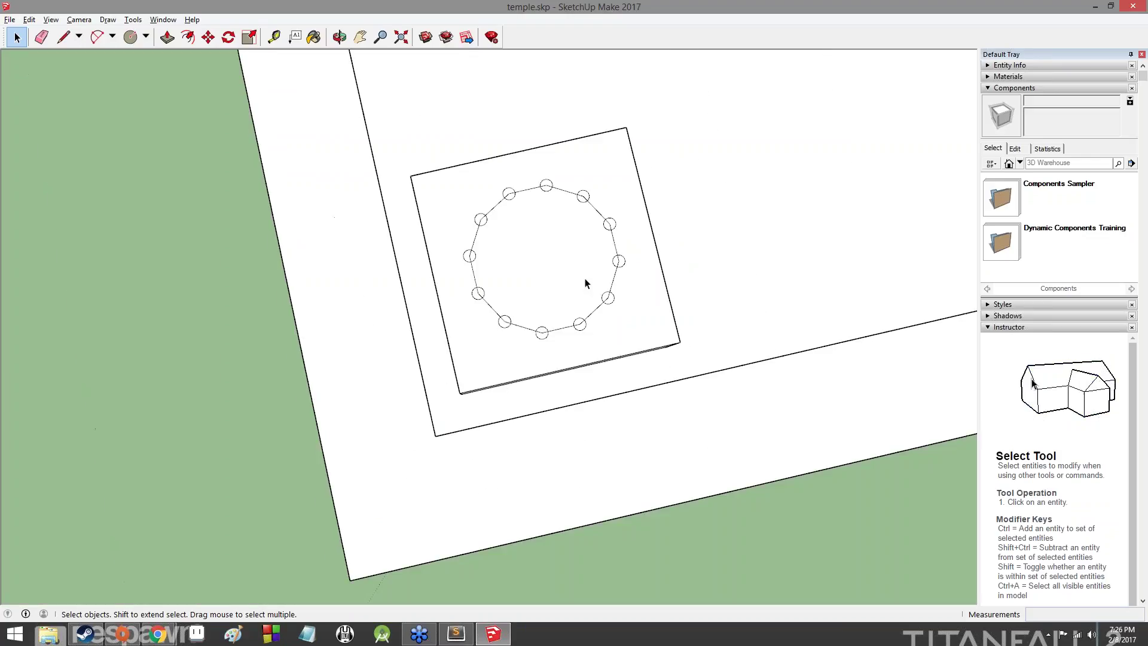
pyautogui.scroll(-1, 720, 437)
pyautogui.moveTo(719, 437); pyautogui.dragTo(407, 194, button='middle')
pyautogui.scroll(-1, 658, 388)
pyautogui.moveTo(657, 388); pyautogui.dragTo(849, 391, button='middle')
pyautogui.scroll(-1, 688, 391)
pyautogui.scroll(-1, 676, 389)
pyautogui.scroll(1, 470, 312)
pyautogui.scroll(2, 470, 312)
pyautogui.scroll(2, 614, 246)
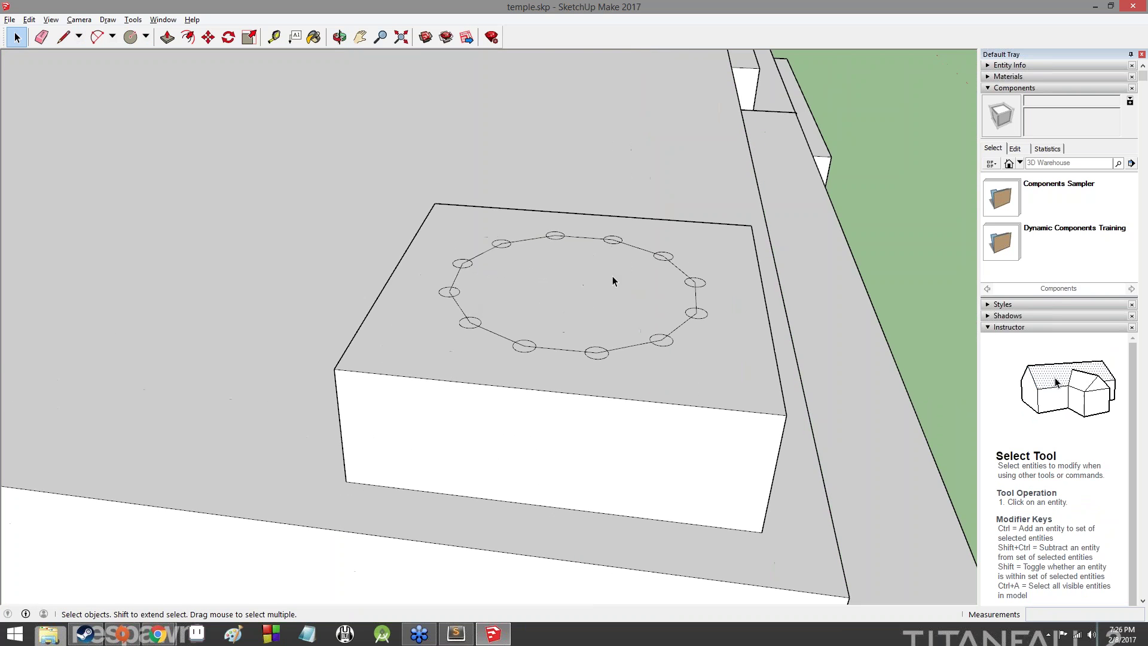
pyautogui.moveTo(613, 247); pyautogui.dragTo(568, 356, button='middle')
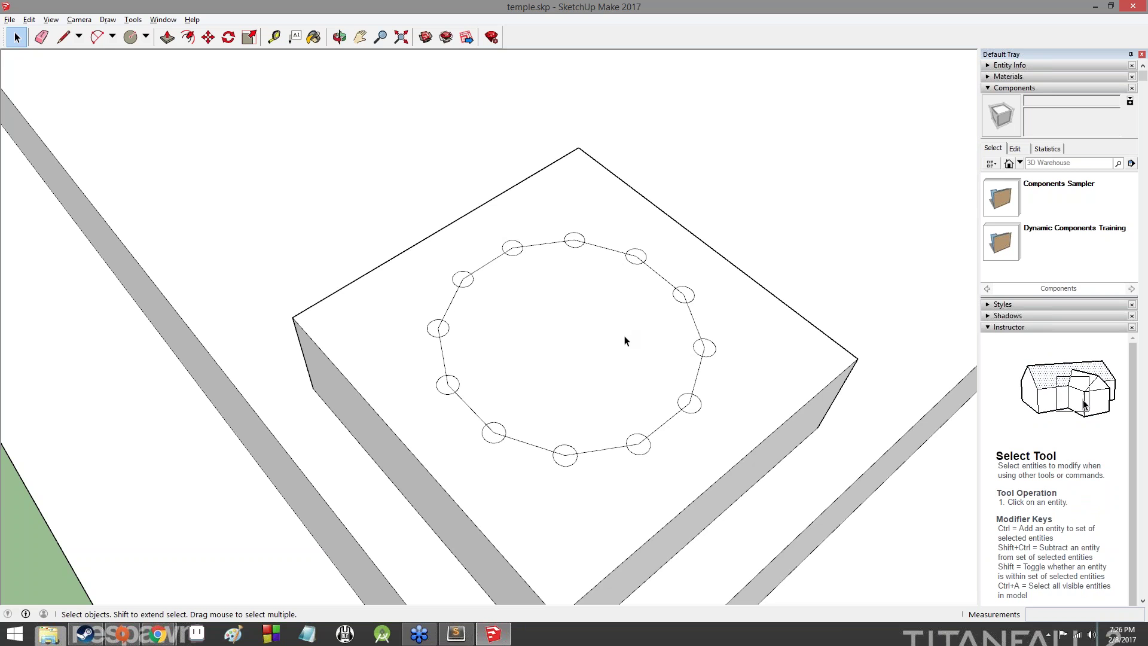
pyautogui.moveTo(522, 287); pyautogui.dragTo(915, 326, button='middle')
pyautogui.scroll(4, 545, 292)
pyautogui.scroll(-2, 538, 289)
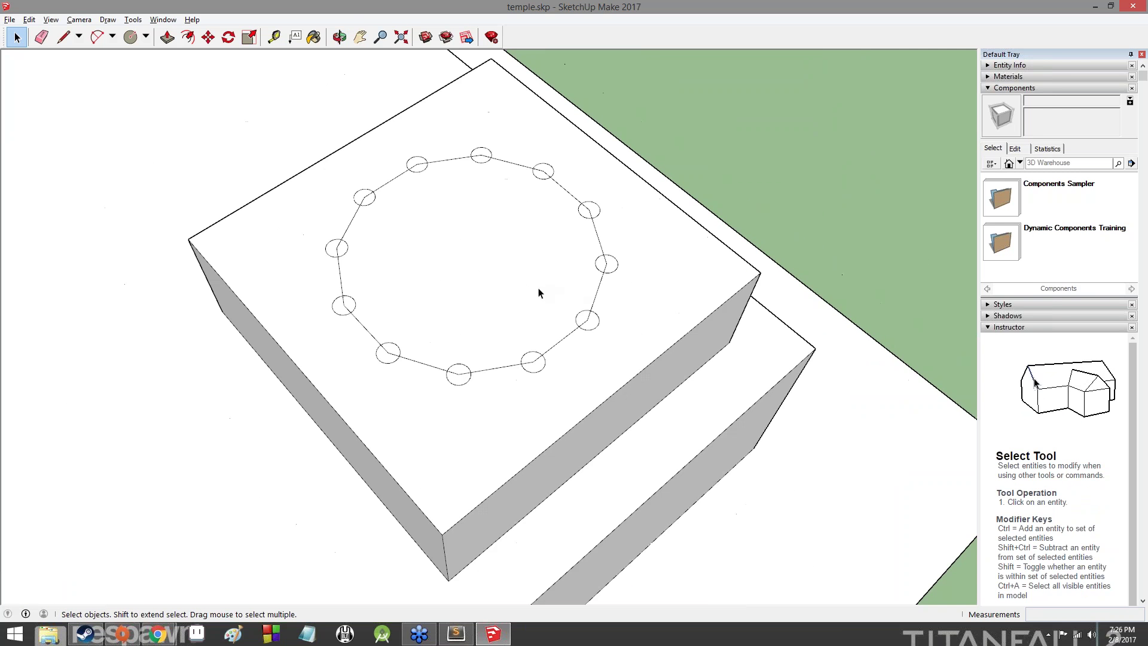
pyautogui.moveTo(554, 315); pyautogui.dragTo(383, 311, button='middle')
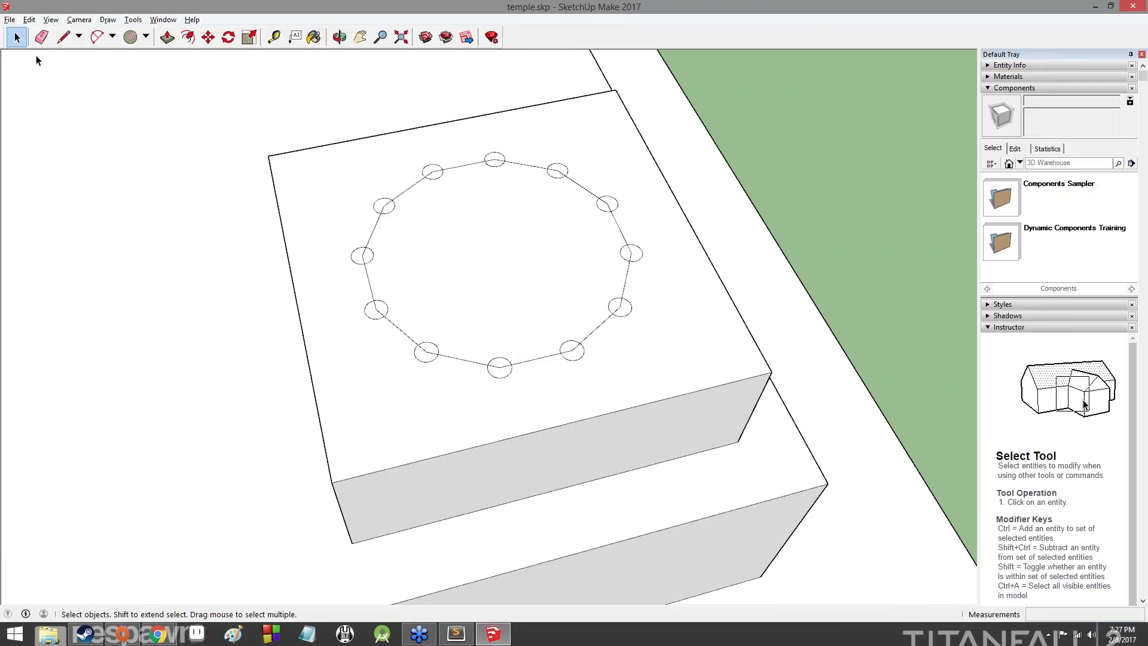
# Step: Erase the outer arcs of six consecutive vertex circles, leaving only the arcs inside the 12-sided polygon
pyautogui.click(42, 37)
pyautogui.moveTo(339, 228); pyautogui.dragTo(361, 350, button='middle')
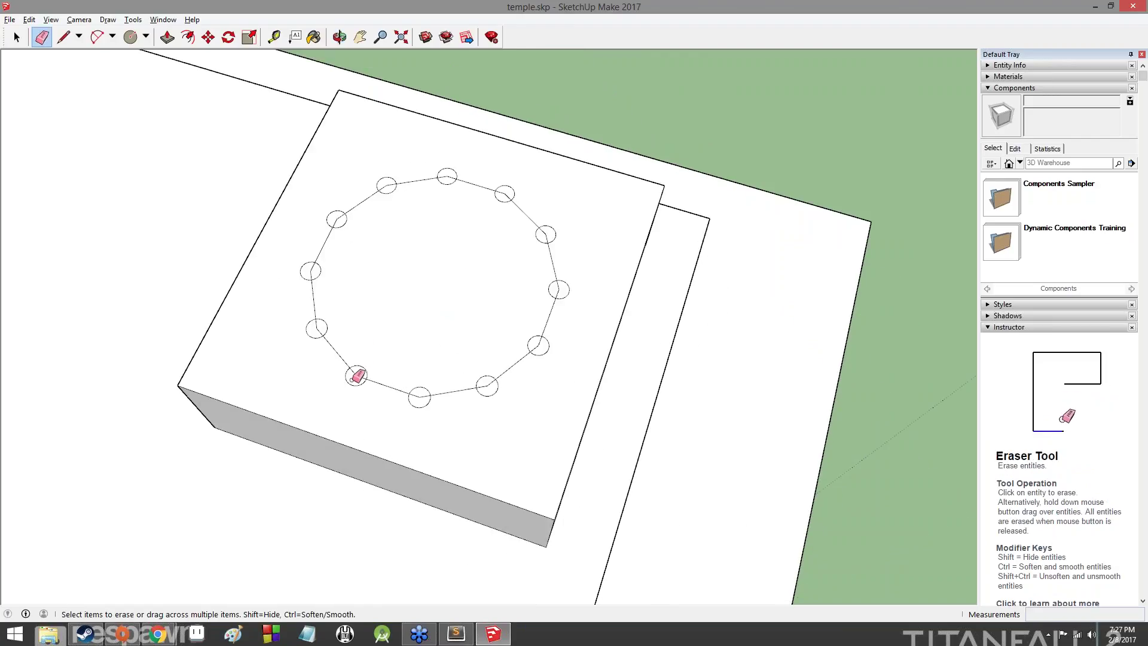
pyautogui.click(353, 376)
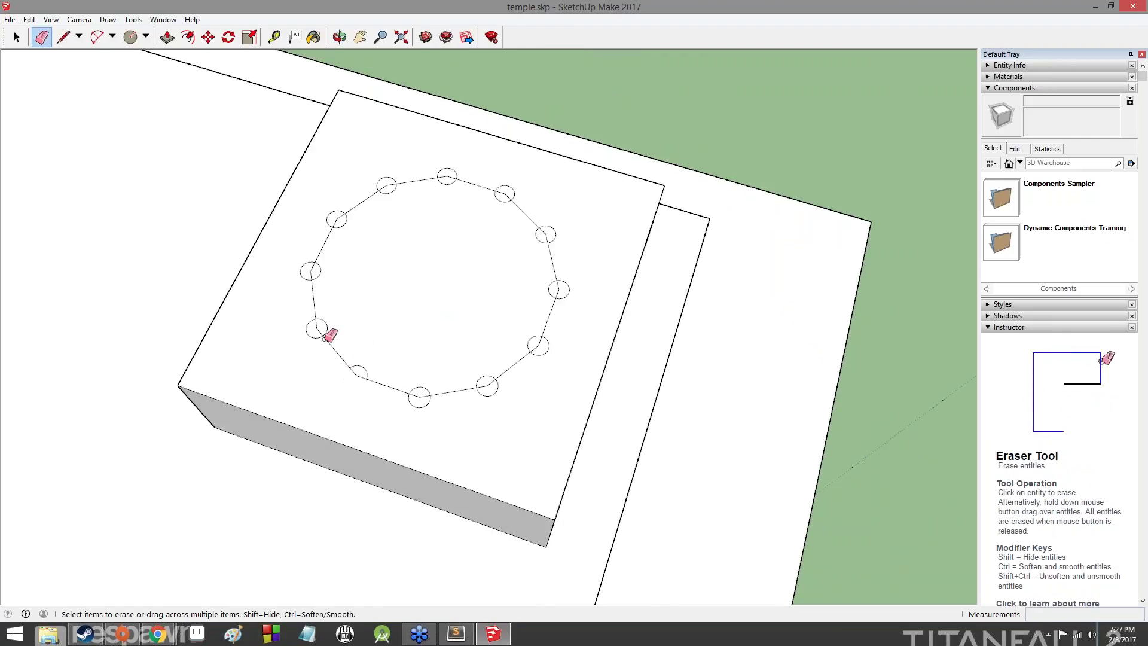
pyautogui.click(309, 332)
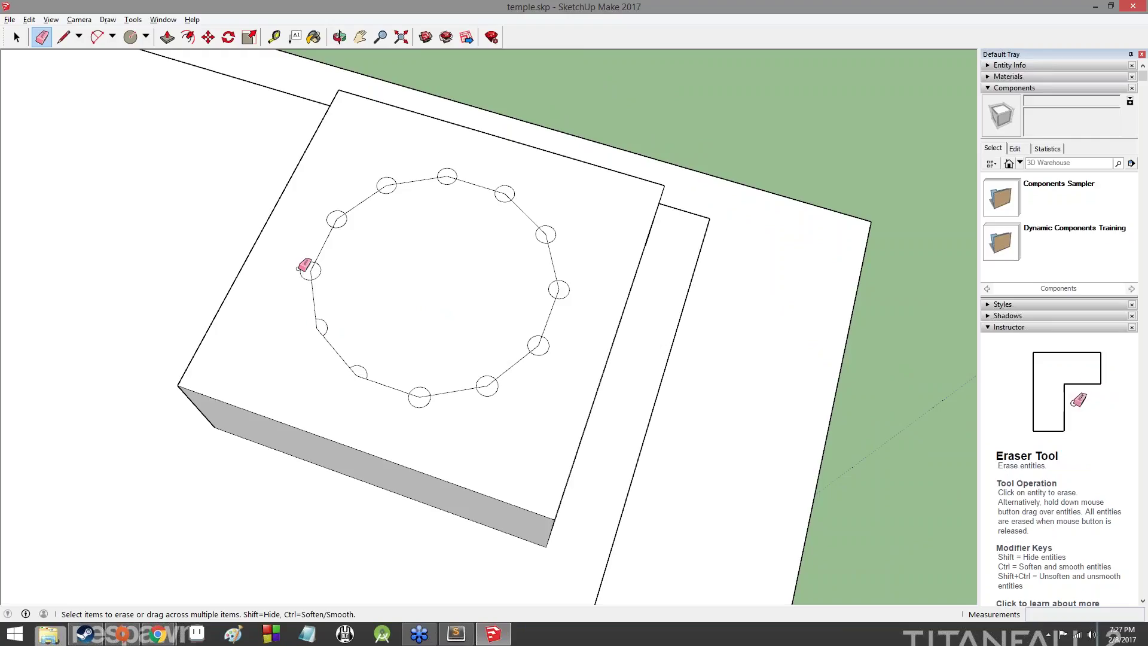
pyautogui.click(306, 266)
pyautogui.click(333, 215)
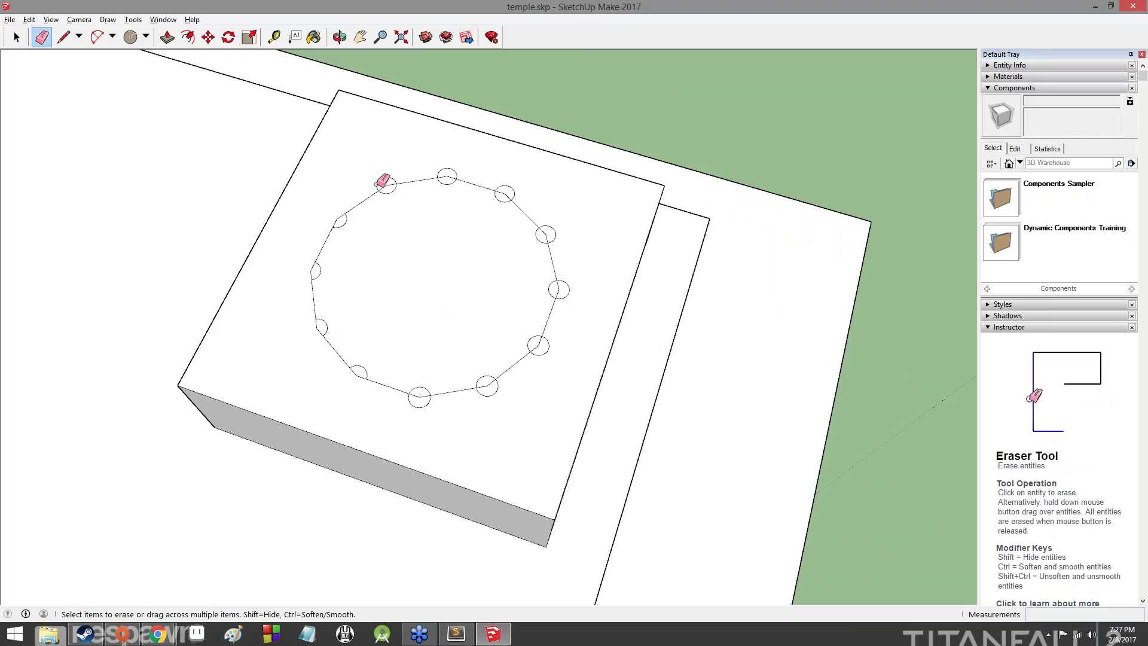
pyautogui.click(384, 183)
pyautogui.click(452, 171)
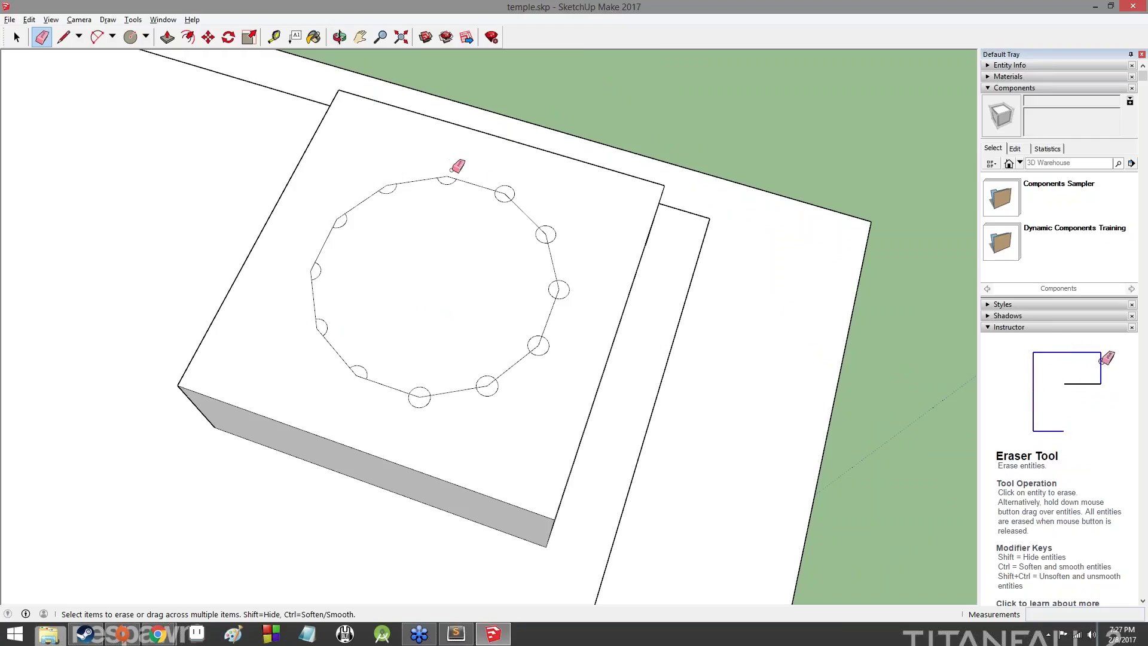
# Step: Erase the outer arcs of the remaining six vertex circles outside the polygon
pyautogui.click(508, 189)
pyautogui.click(541, 231)
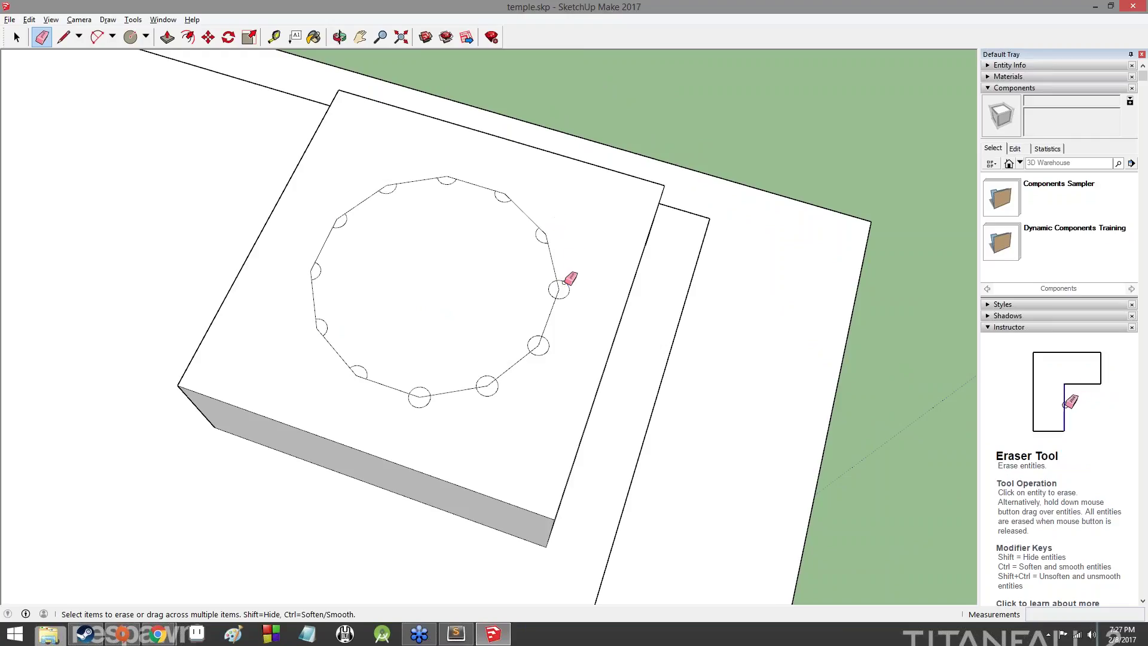
pyautogui.click(557, 286)
pyautogui.click(540, 342)
pyautogui.click(498, 388)
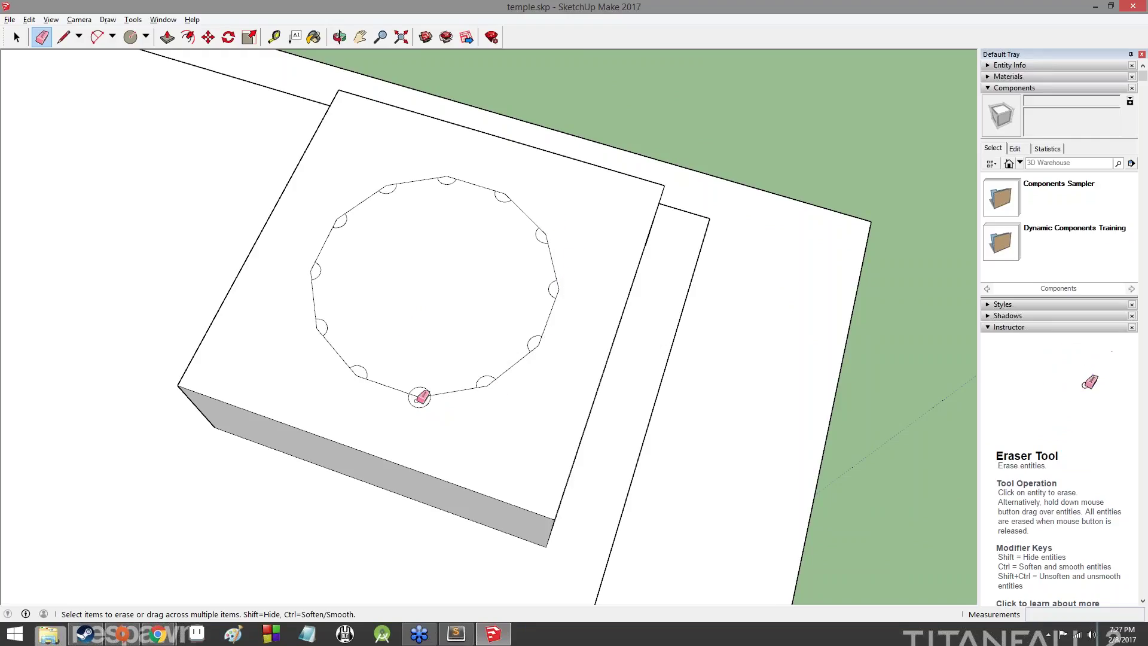
pyautogui.click(417, 401)
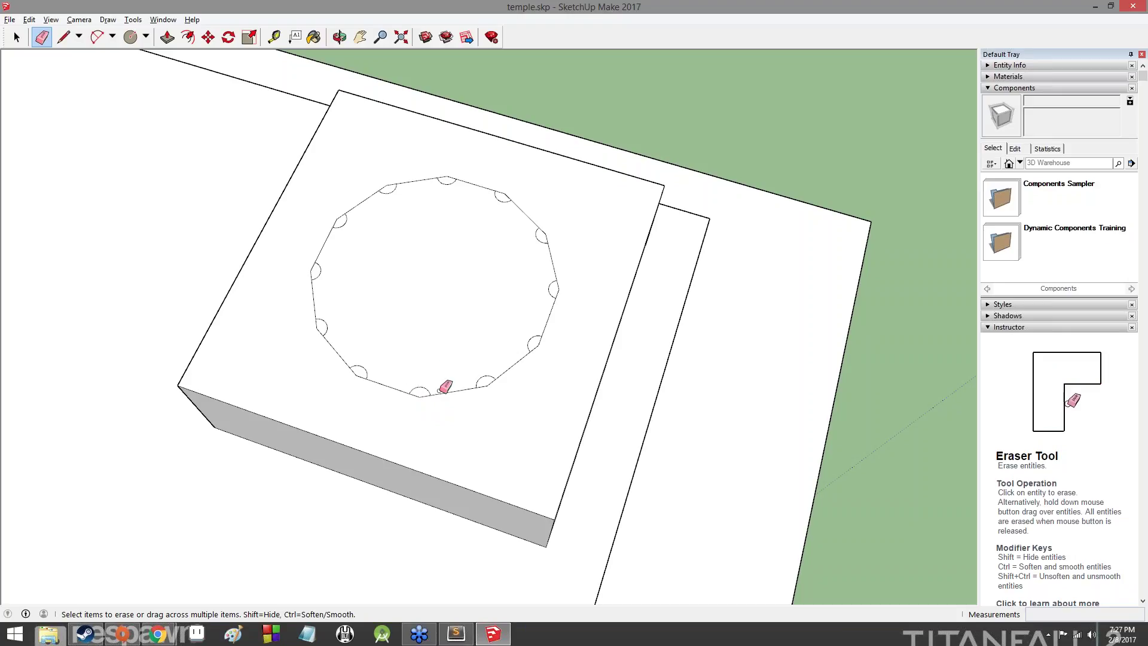
# Step: Erase the polygon's corner segments outside the inward arcs at six consecutive vertices to open the flute notches
pyautogui.click(338, 222)
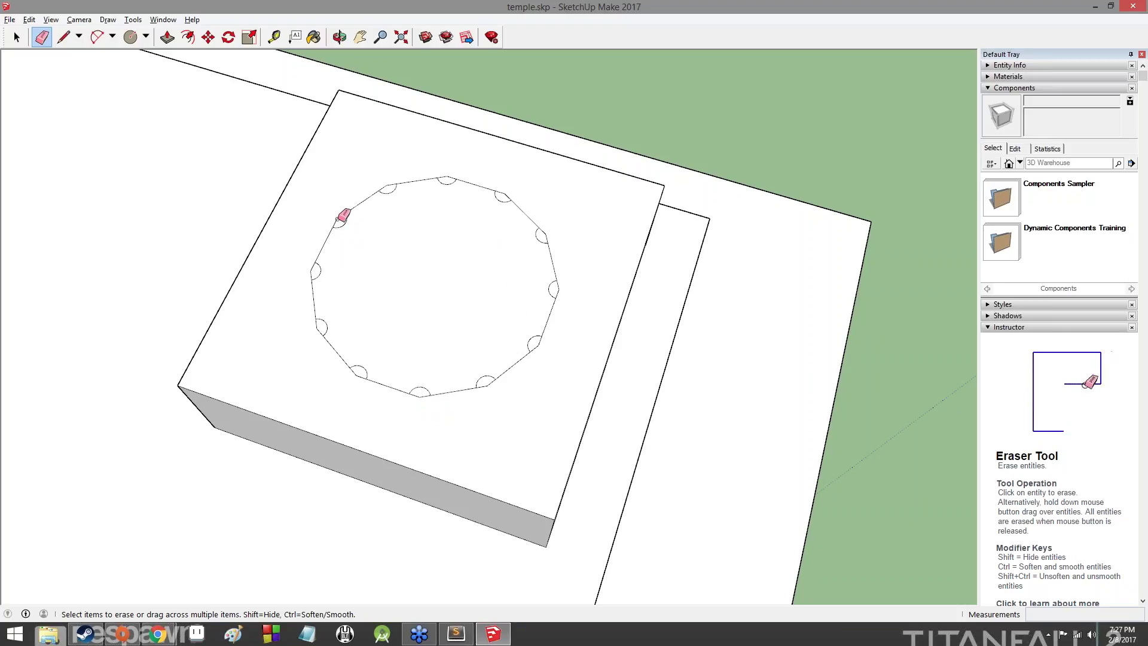
pyautogui.click(311, 268)
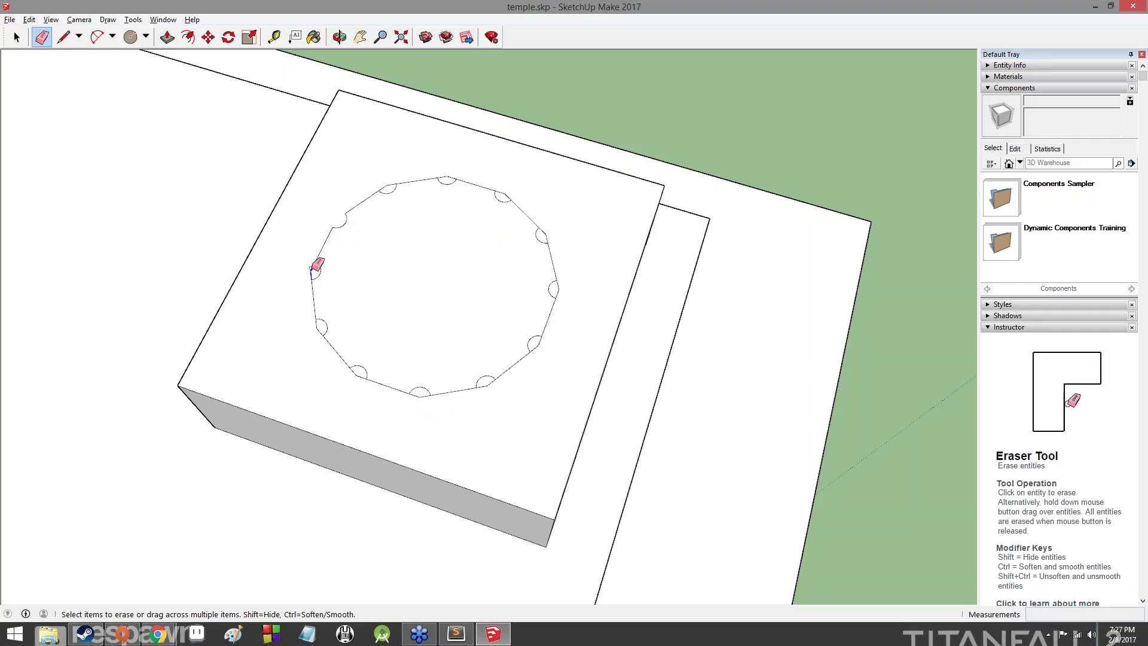
pyautogui.click(317, 328)
pyautogui.click(357, 375)
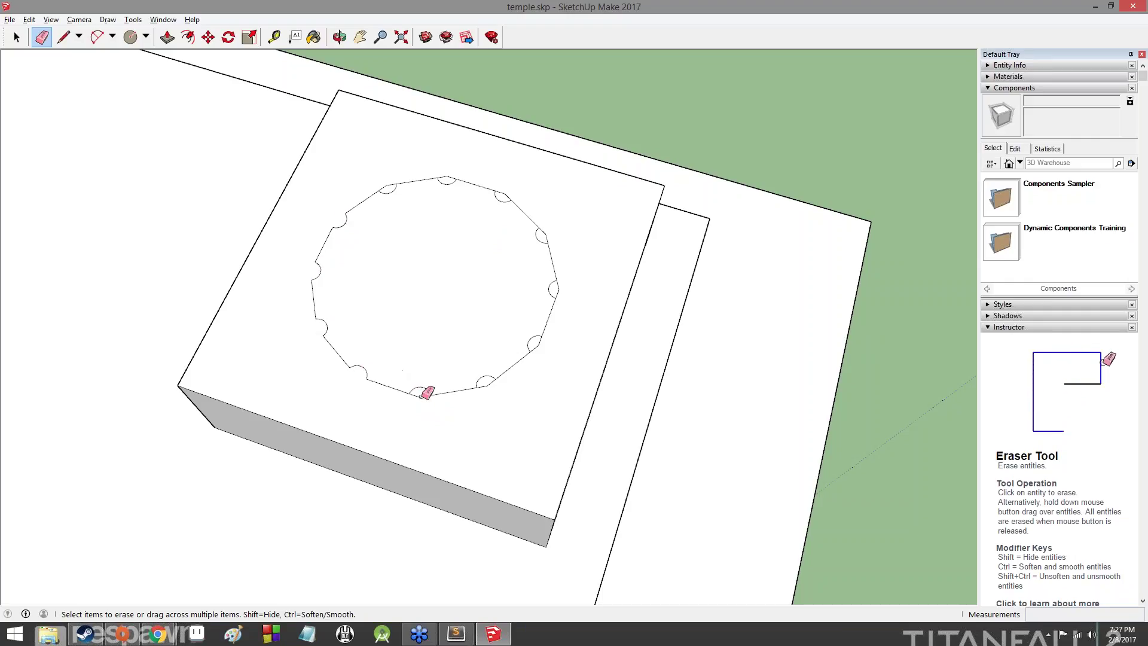
pyautogui.click(420, 396)
pyautogui.click(488, 385)
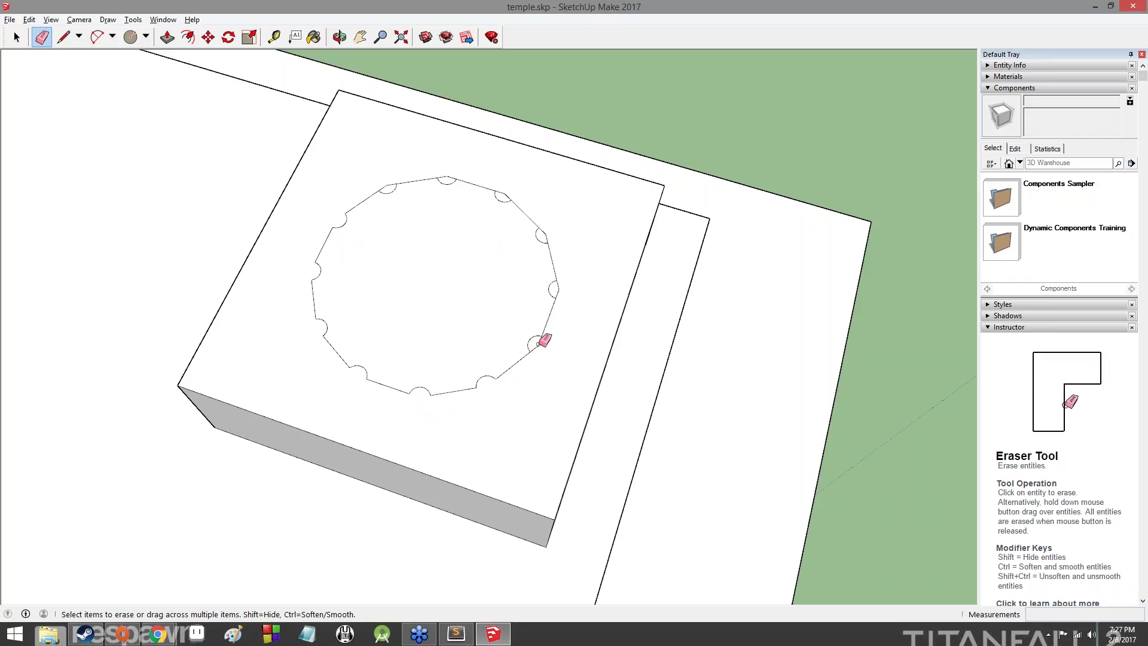
# Step: Erase the corner segments at the remaining six polygon vertices to complete the notched column outline
pyautogui.click(538, 344)
pyautogui.click(557, 293)
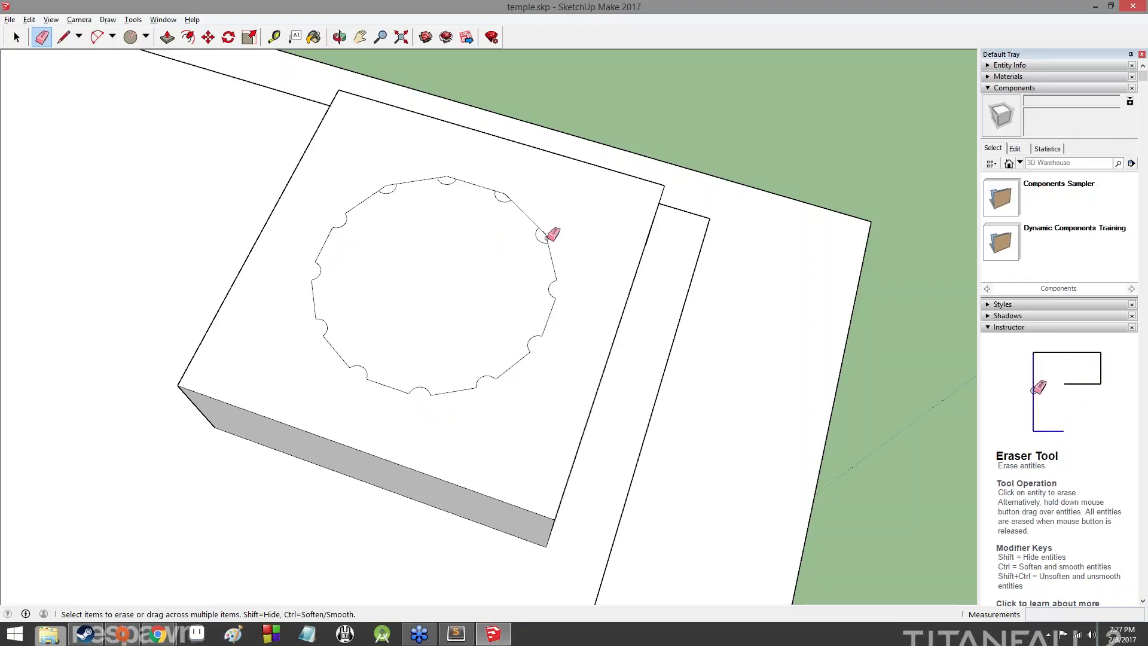
pyautogui.click(504, 195)
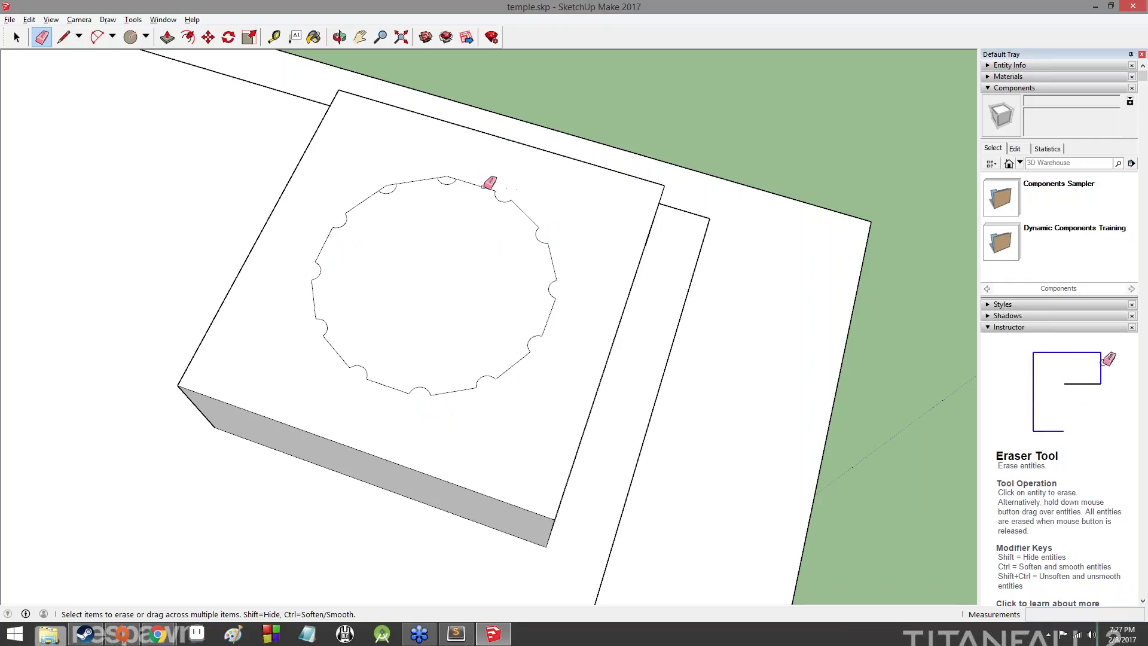
pyautogui.click(452, 179)
pyautogui.click(391, 184)
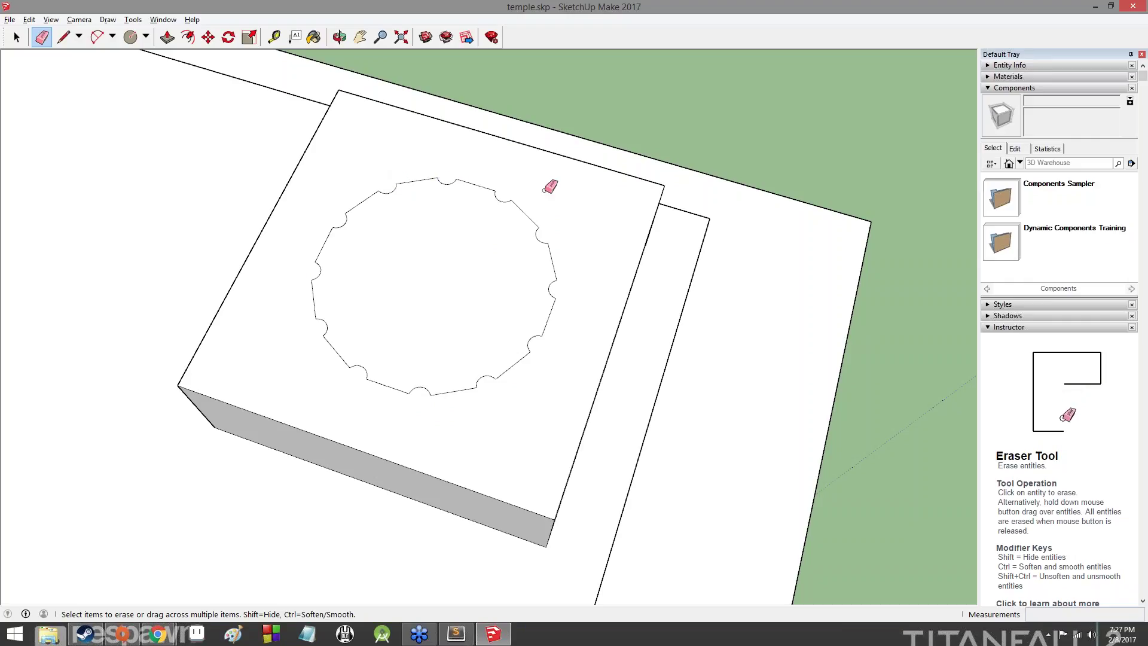
# Step: Push/Pull the notched profile on the base block upward 12' to form the fluted column shaft
pyautogui.moveTo(615, 309)
pyautogui.mouseDown(button='middle')
pyautogui.moveTo(371, 192)
pyautogui.moveTo(169, 290)
pyautogui.moveTo(633, 262)
pyautogui.moveTo(536, 361)
pyautogui.moveTo(440, 322)
pyautogui.mouseUp(button='middle')
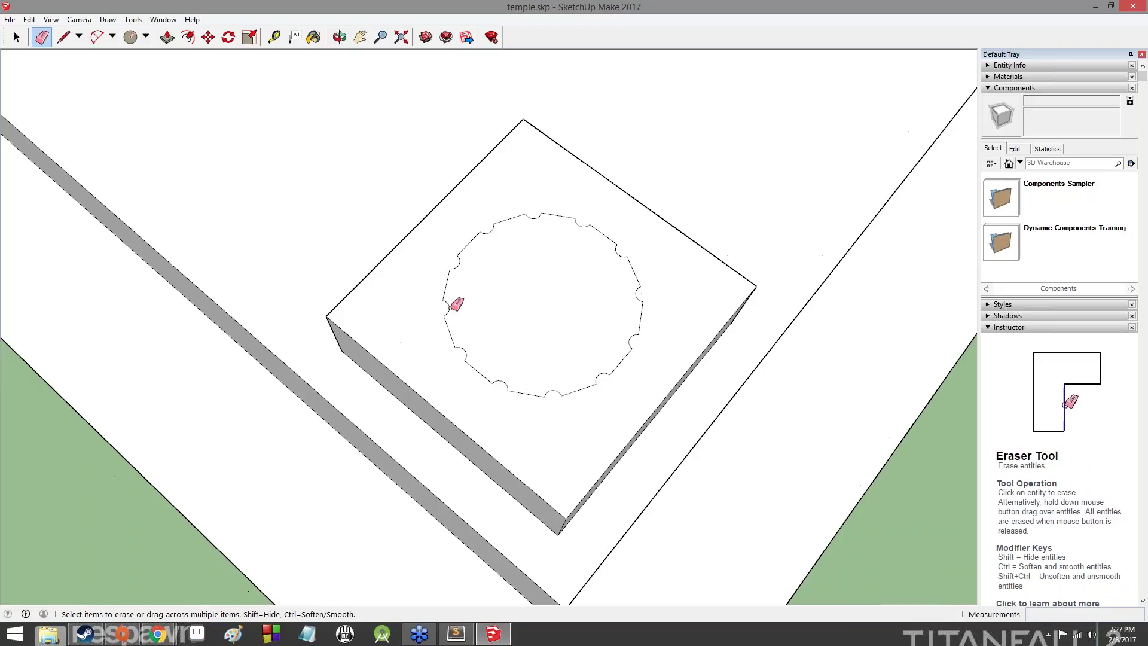
pyautogui.press('space')
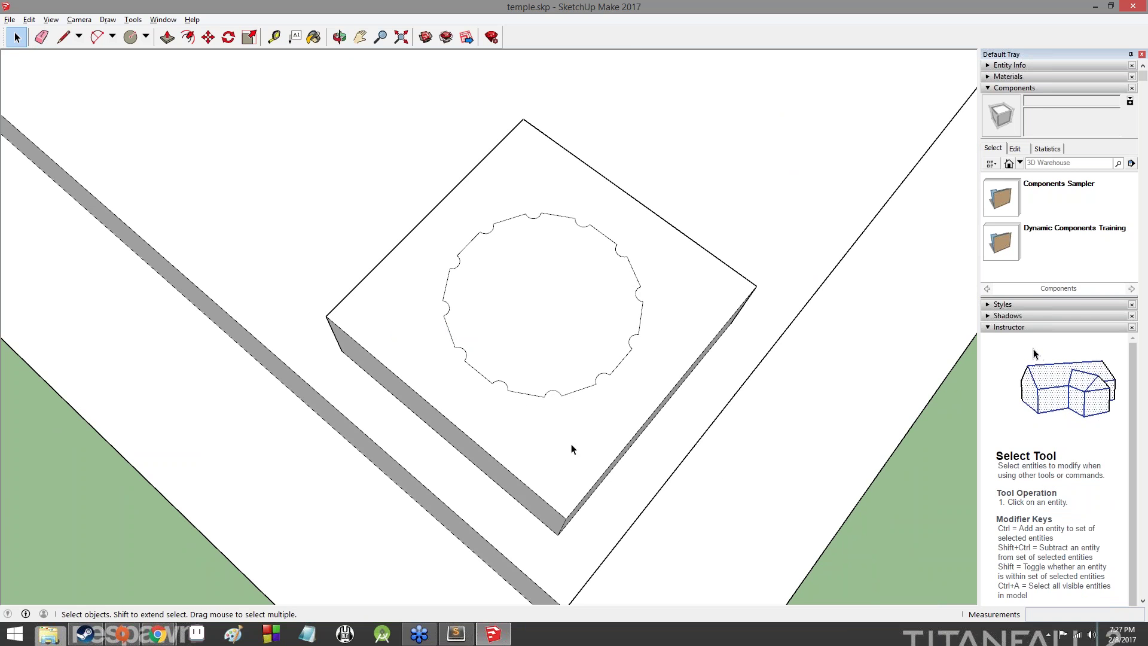
pyautogui.press('o')
pyautogui.moveTo(568, 448); pyautogui.dragTo(383, 260)
pyautogui.moveTo(383, 260); pyautogui.dragTo(502, 305, button='middle')
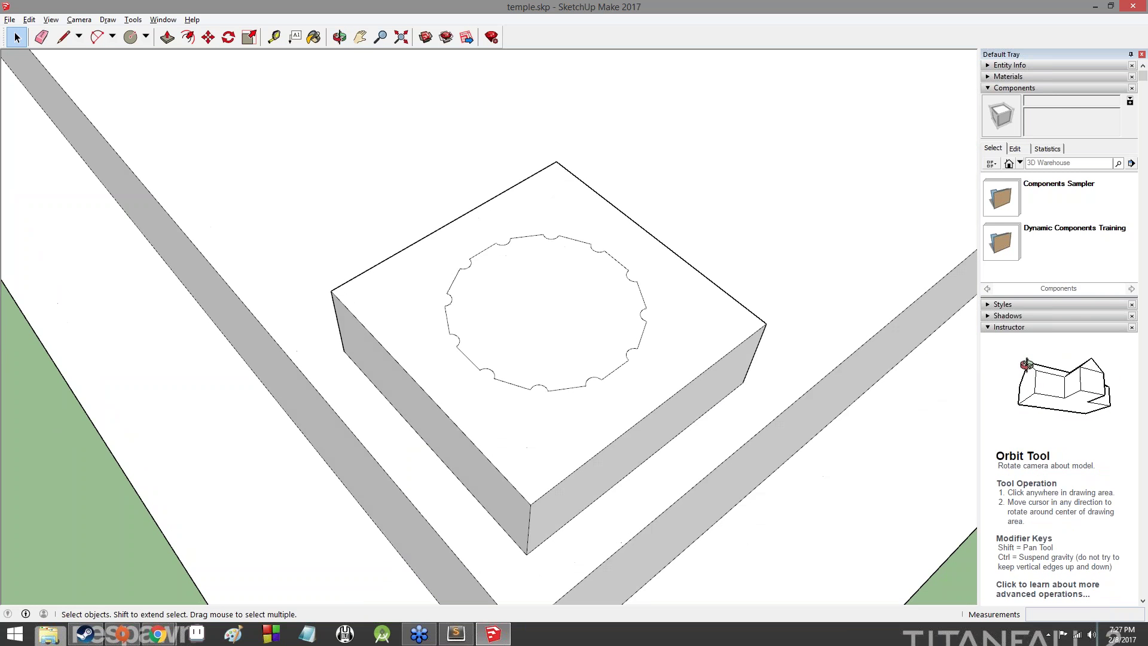
pyautogui.click(172, 39)
pyautogui.click(560, 341)
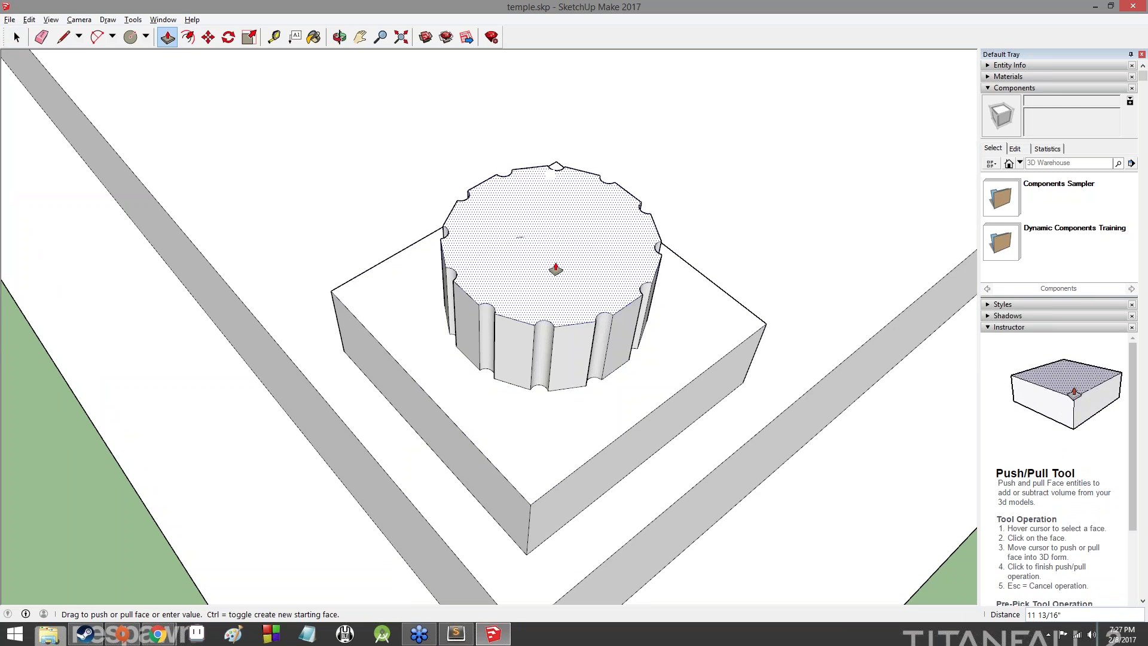
pyautogui.write("12'")
pyautogui.press('Return')
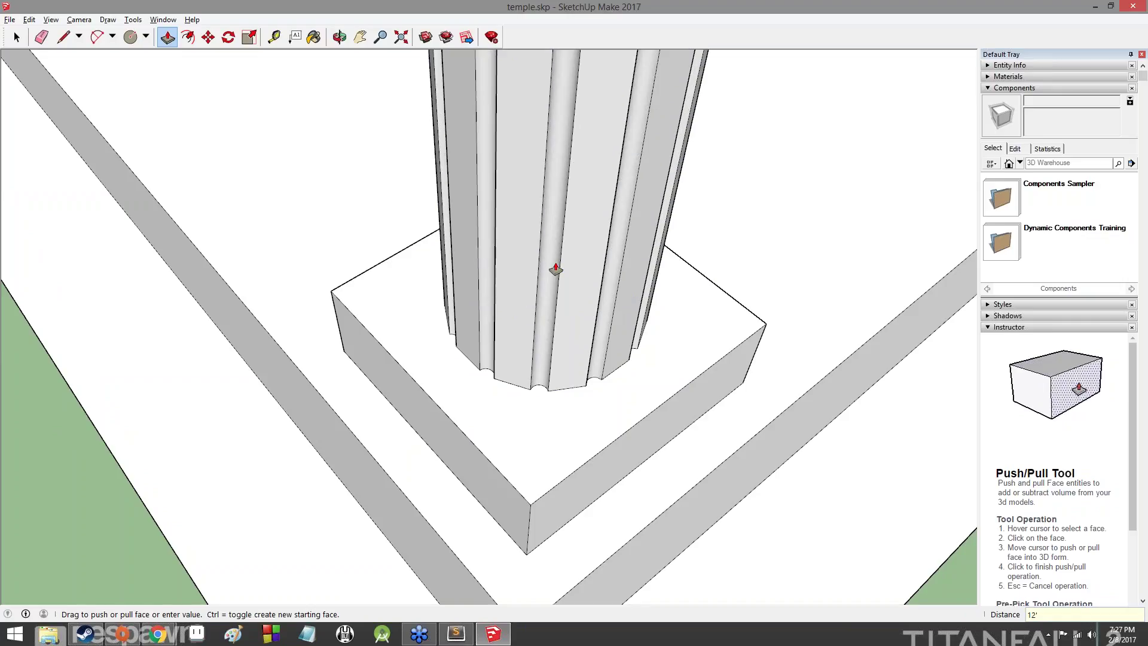
pyautogui.scroll(-4, 636, 267)
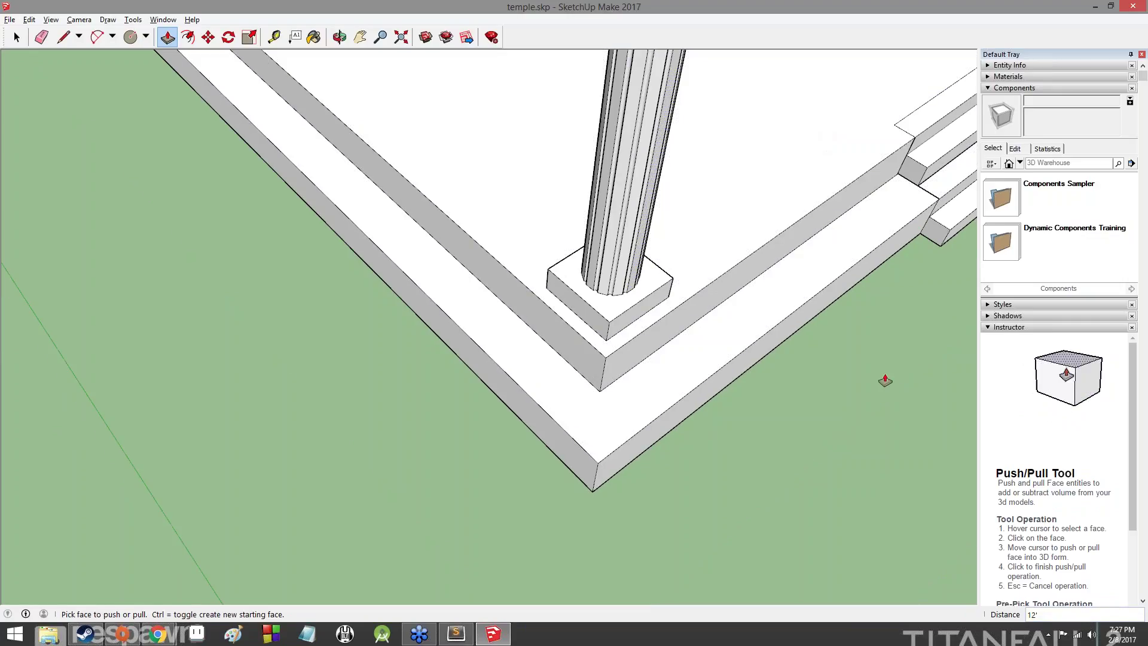
# Step: Examine the fluted column, its top and its square base at the platform corner from several angles
pyautogui.moveTo(887, 382); pyautogui.dragTo(633, 162, button='middle')
pyautogui.scroll(-6, 628, 152)
pyautogui.scroll(5, 611, 122)
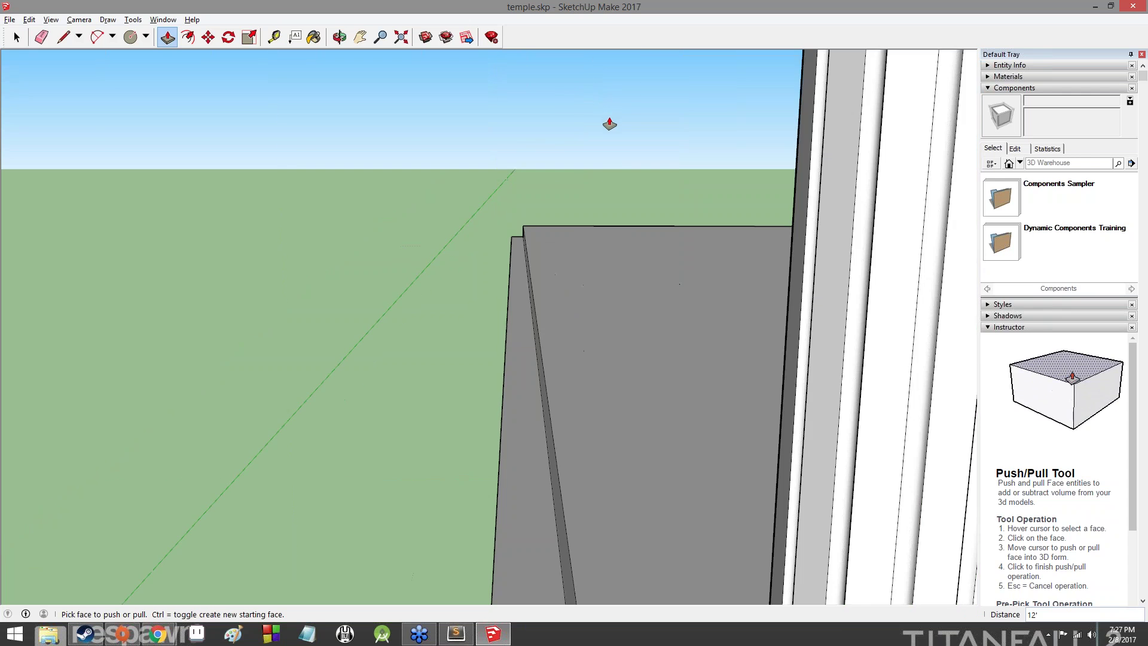
pyautogui.moveTo(553, 149); pyautogui.dragTo(167, 196, button='middle')
pyautogui.scroll(6, 297, 292)
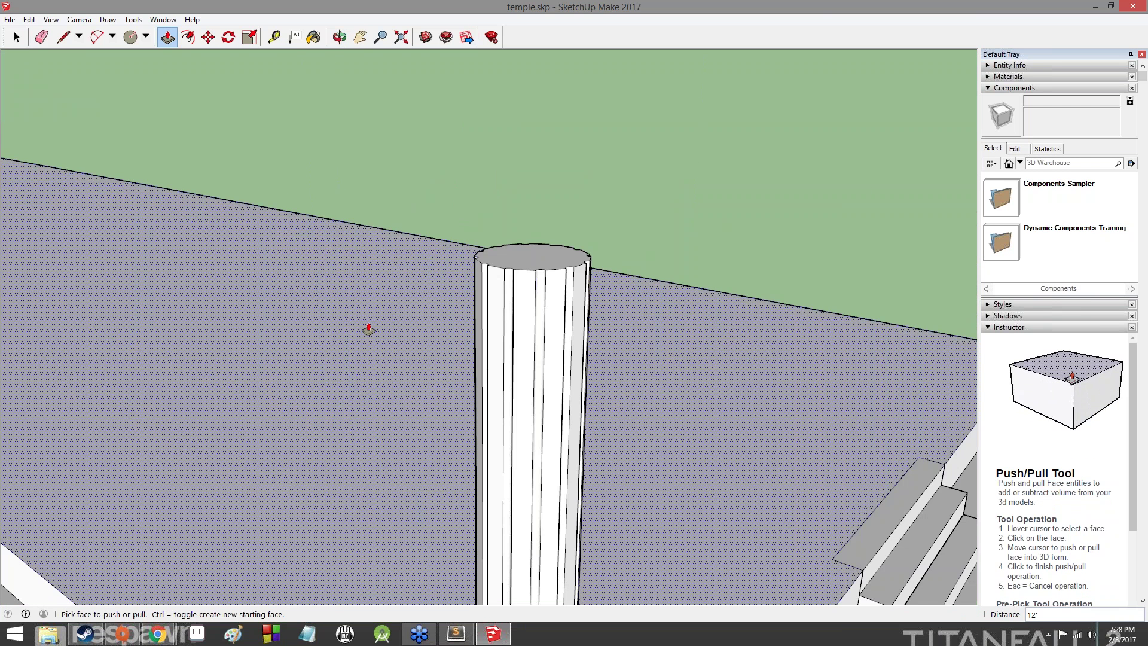
pyautogui.moveTo(369, 330); pyautogui.dragTo(209, 114, button='middle')
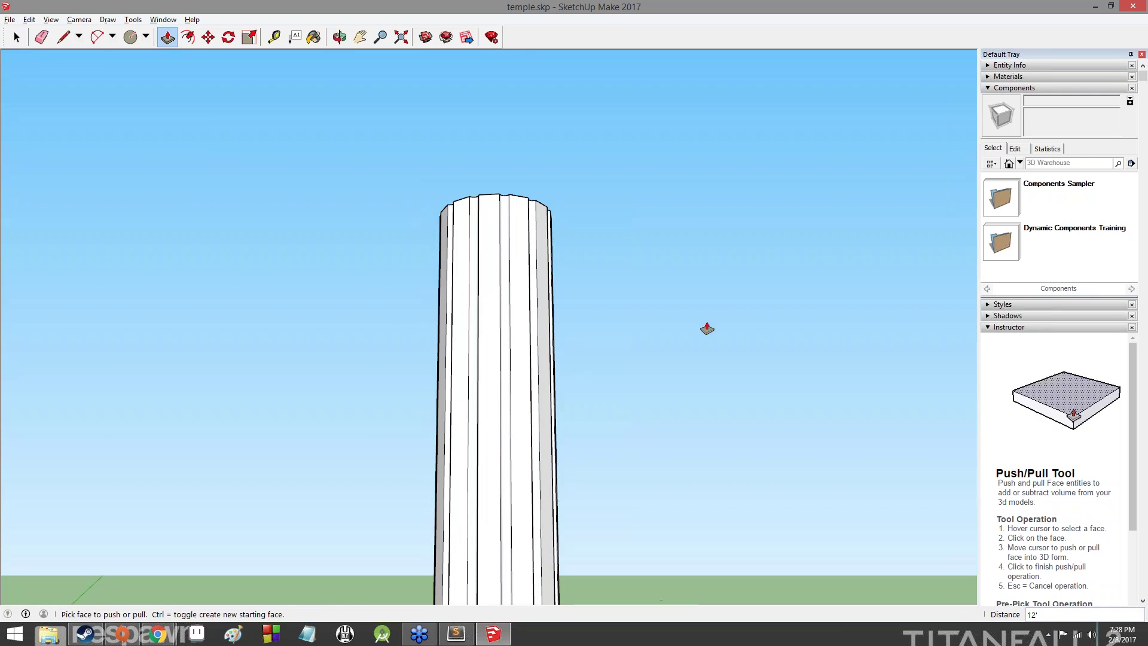
pyautogui.moveTo(707, 328); pyautogui.dragTo(837, 628, button='middle')
pyautogui.scroll(-6, 666, 503)
pyautogui.moveTo(666, 502); pyautogui.dragTo(599, 256, button='middle')
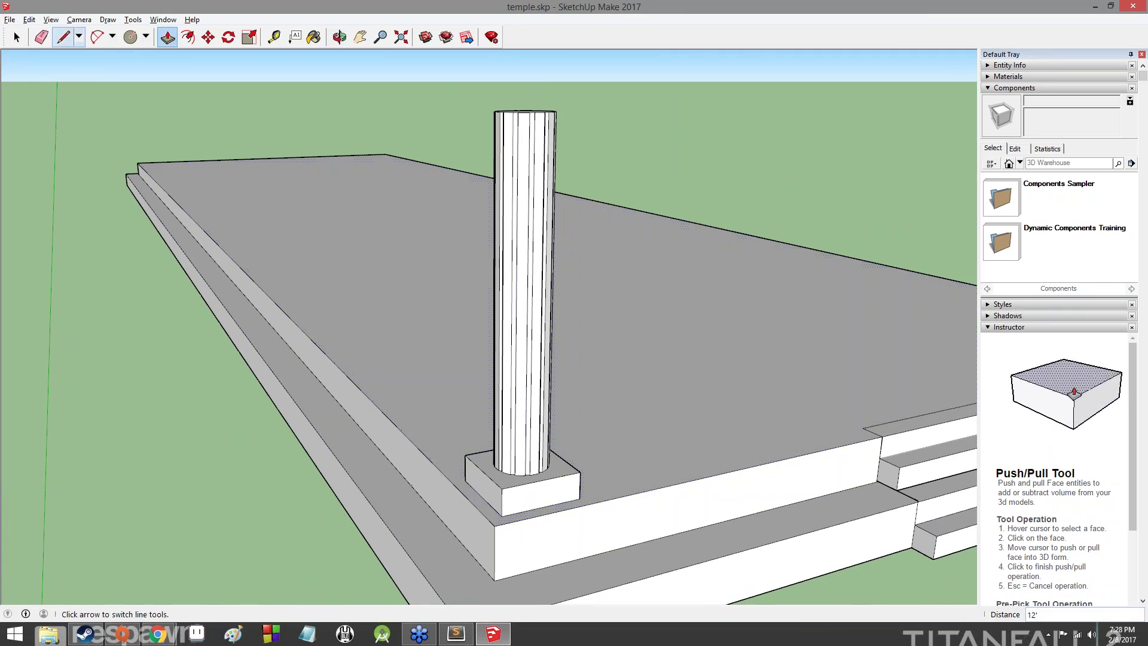
pyautogui.click(20, 40)
pyautogui.moveTo(801, 188)
pyautogui.mouseDown(button='middle')
pyautogui.moveTo(477, 281)
pyautogui.moveTo(204, 295)
pyautogui.moveTo(146, 315)
pyautogui.moveTo(862, 333)
pyautogui.moveTo(239, 359)
pyautogui.moveTo(642, 324)
pyautogui.moveTo(746, 339)
pyautogui.moveTo(884, 320)
pyautogui.moveTo(930, 340)
pyautogui.moveTo(920, 340)
pyautogui.mouseUp(button='middle')
pyautogui.moveTo(432, 317)
pyautogui.mouseDown(button='middle')
pyautogui.moveTo(823, 325)
pyautogui.moveTo(412, 332)
pyautogui.moveTo(621, 294)
pyautogui.moveTo(736, 254)
pyautogui.mouseUp(button='middle')
pyautogui.moveTo(375, 291)
pyautogui.mouseDown(button='middle')
pyautogui.moveTo(688, 293)
pyautogui.moveTo(382, 341)
pyautogui.mouseUp(button='middle')
pyautogui.moveTo(669, 288); pyautogui.dragTo(466, 332, button='middle')
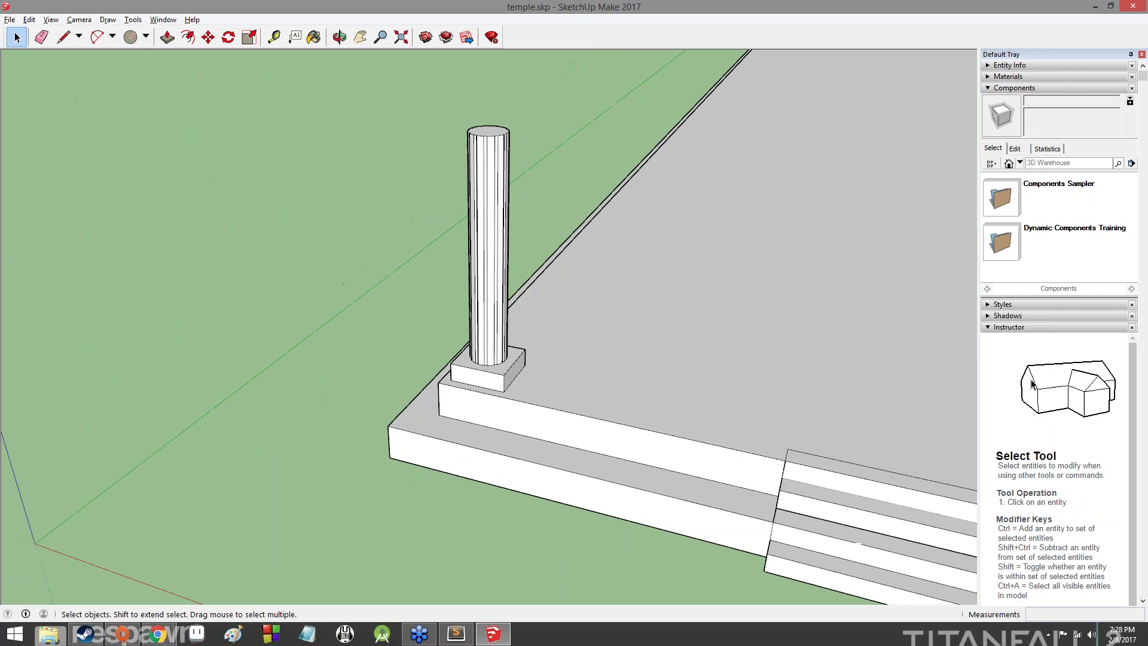
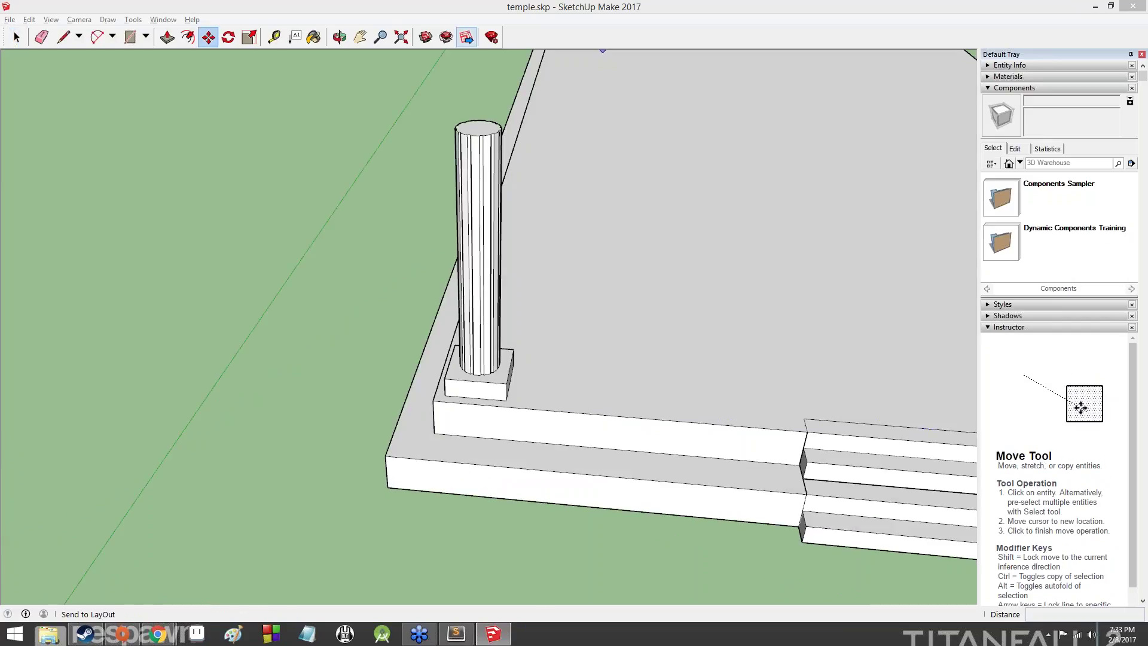
pyautogui.click(16, 37)
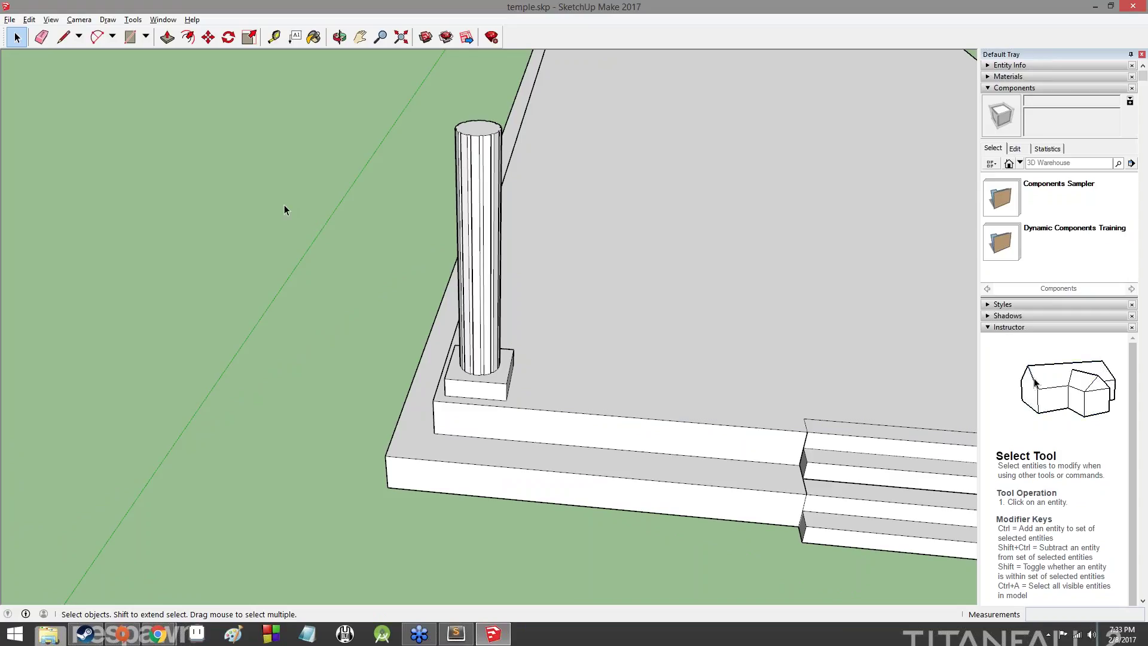
pyautogui.moveTo(307, 275)
pyautogui.mouseDown(button='middle')
pyautogui.moveTo(795, 397)
pyautogui.moveTo(441, 389)
pyautogui.moveTo(302, 292)
pyautogui.mouseUp(button='middle')
pyautogui.scroll(6, 302, 293)
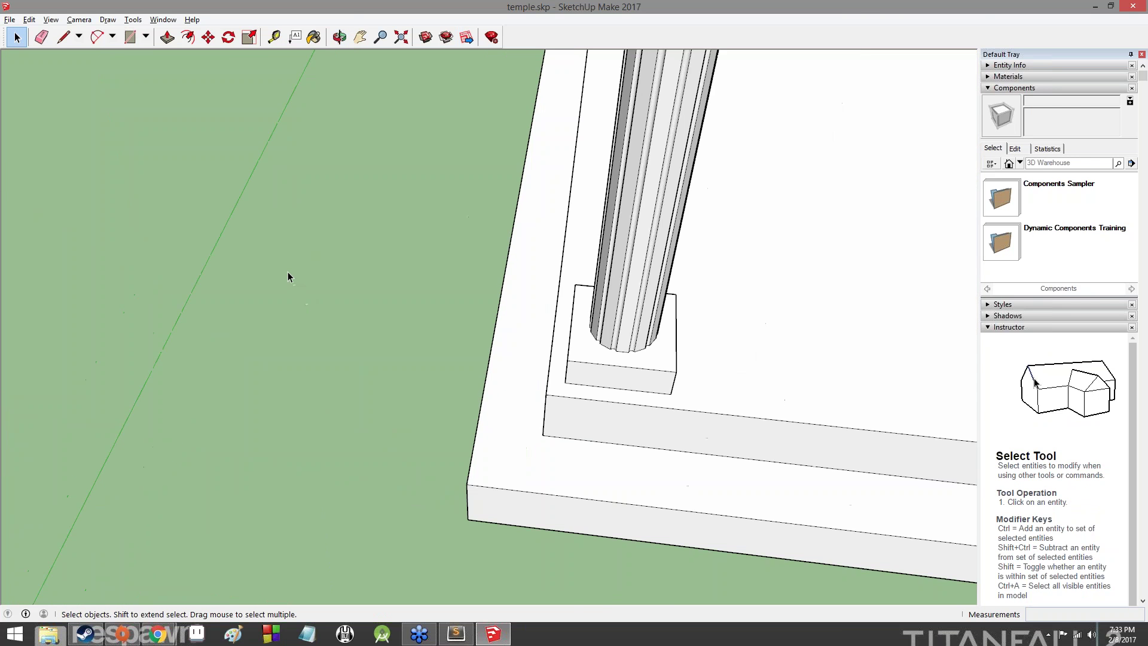
pyautogui.scroll(3, 288, 271)
pyautogui.scroll(-8, 288, 272)
pyautogui.scroll(6, 281, 250)
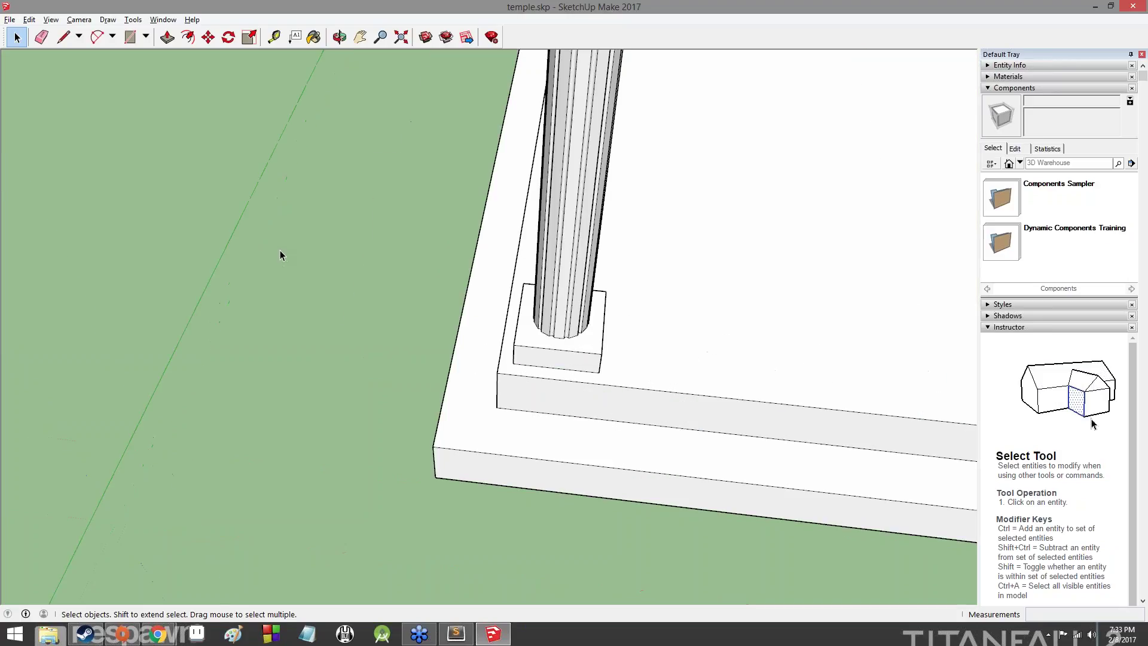
pyautogui.scroll(-6, 520, 243)
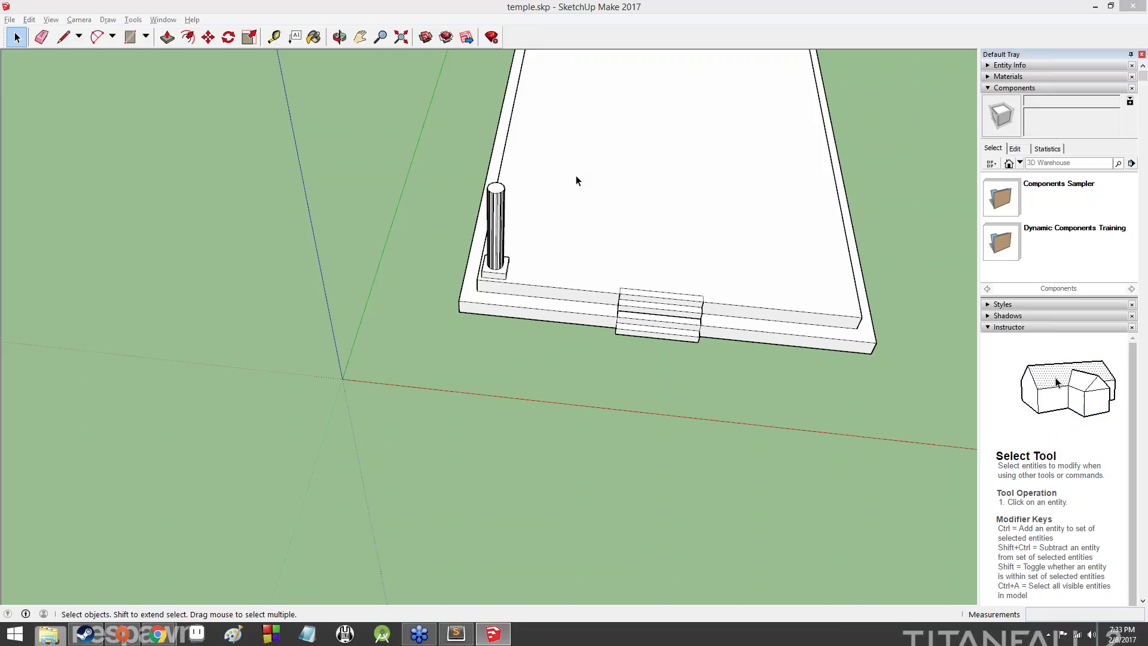
# Step: Activate the Polygon tool and try side counts of 16, 3 and 5 before setting it to 12 sides
pyautogui.click(146, 37)
pyautogui.click(148, 99)
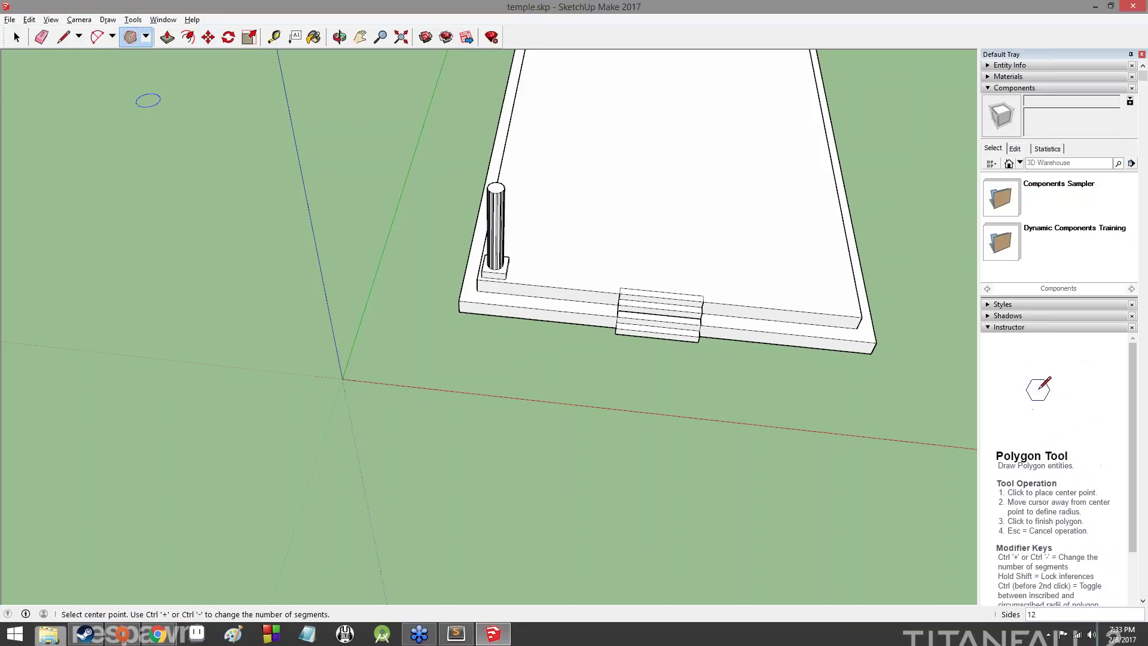
pyautogui.click(146, 39)
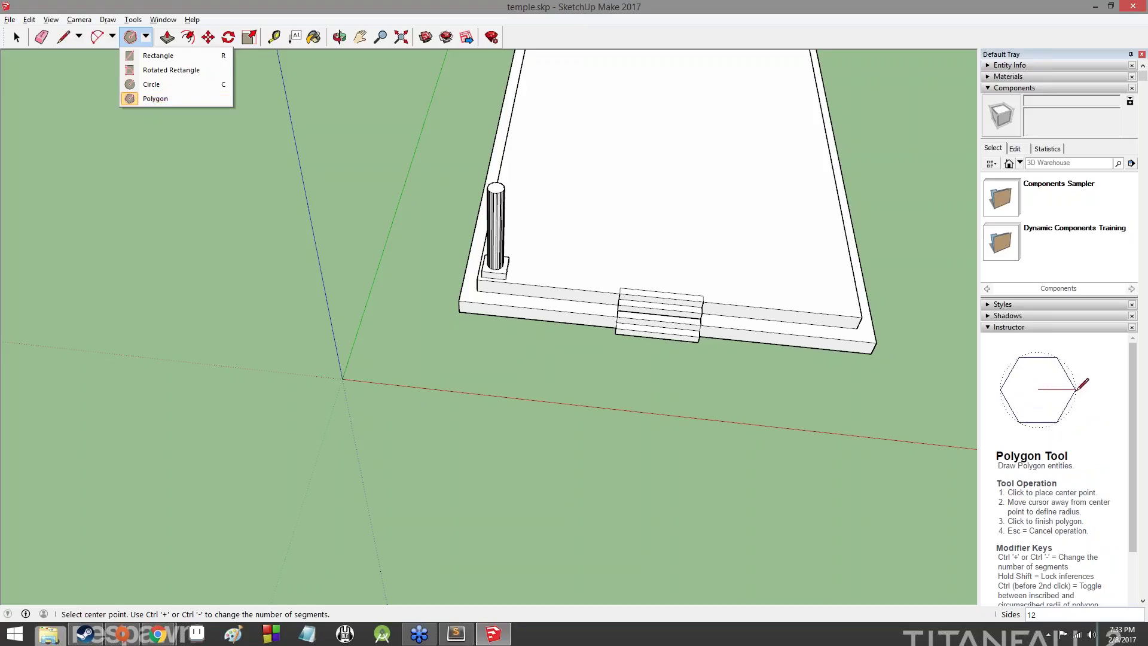
pyautogui.click(139, 101)
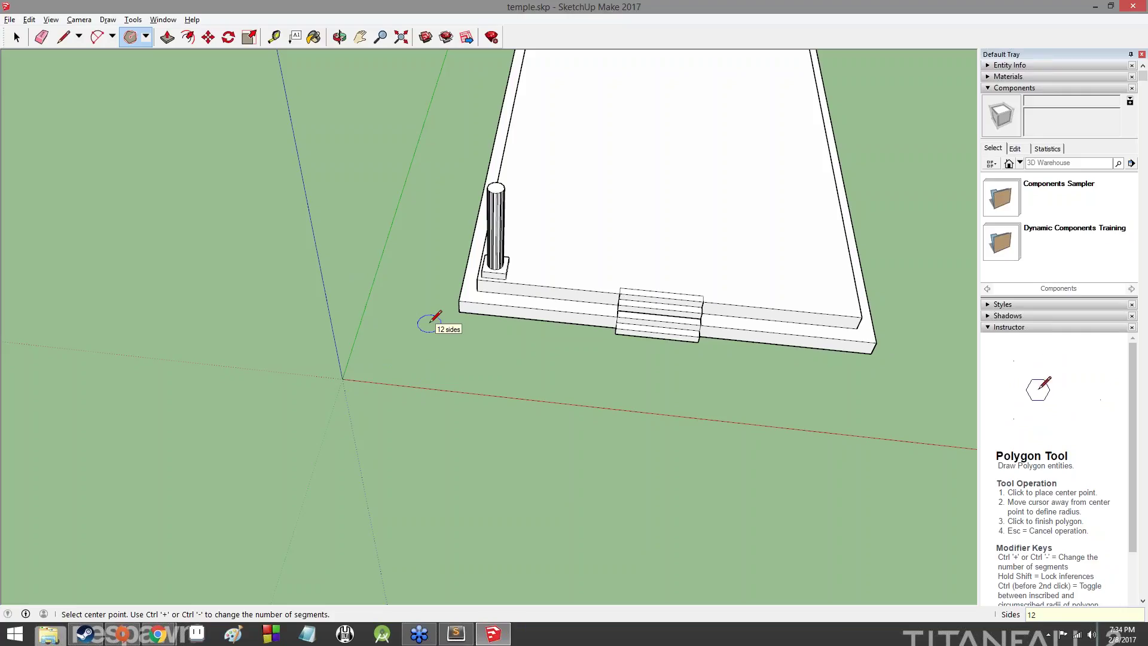
pyautogui.write('16')
pyautogui.press('Return')
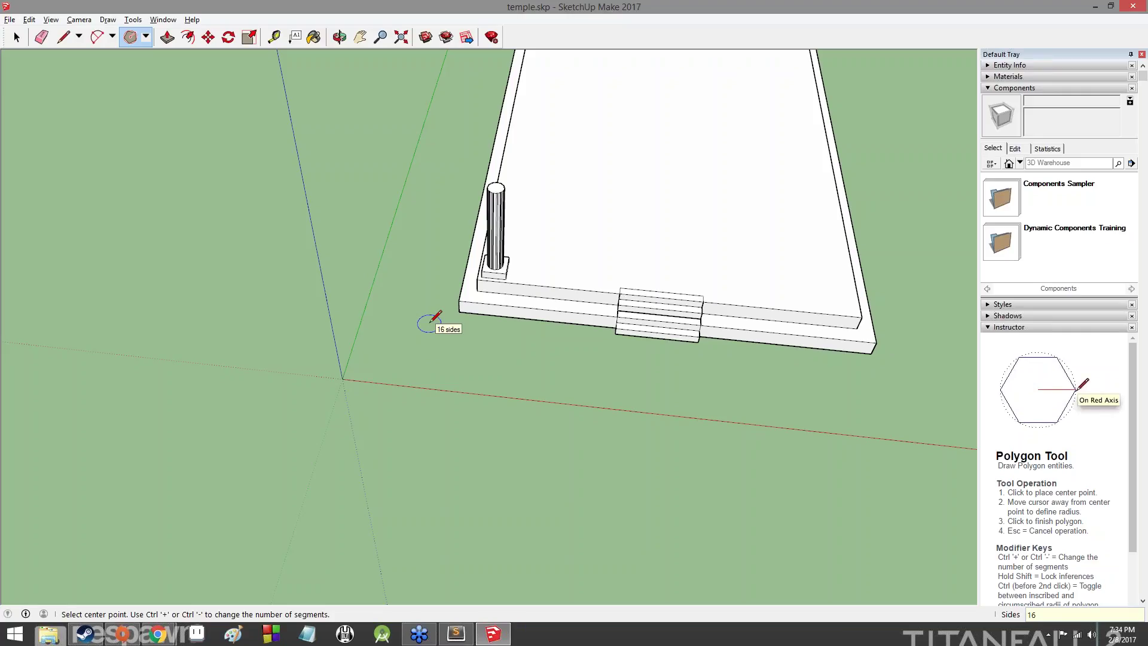
pyautogui.write('3')
pyautogui.press('Return')
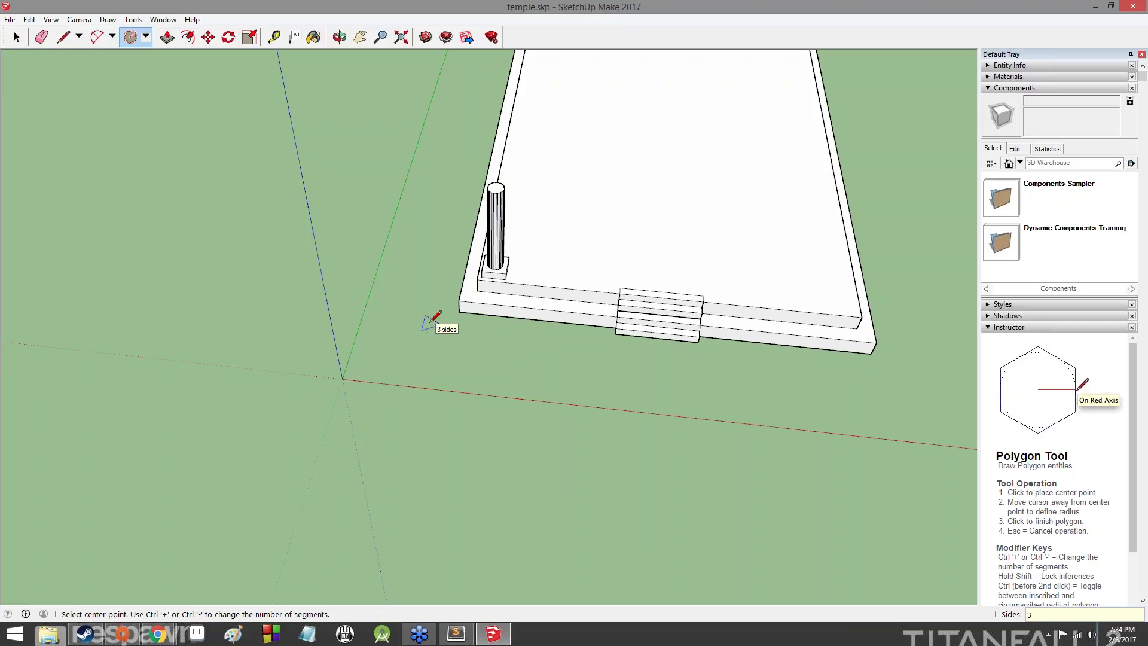
pyautogui.write('5')
pyautogui.press('Return')
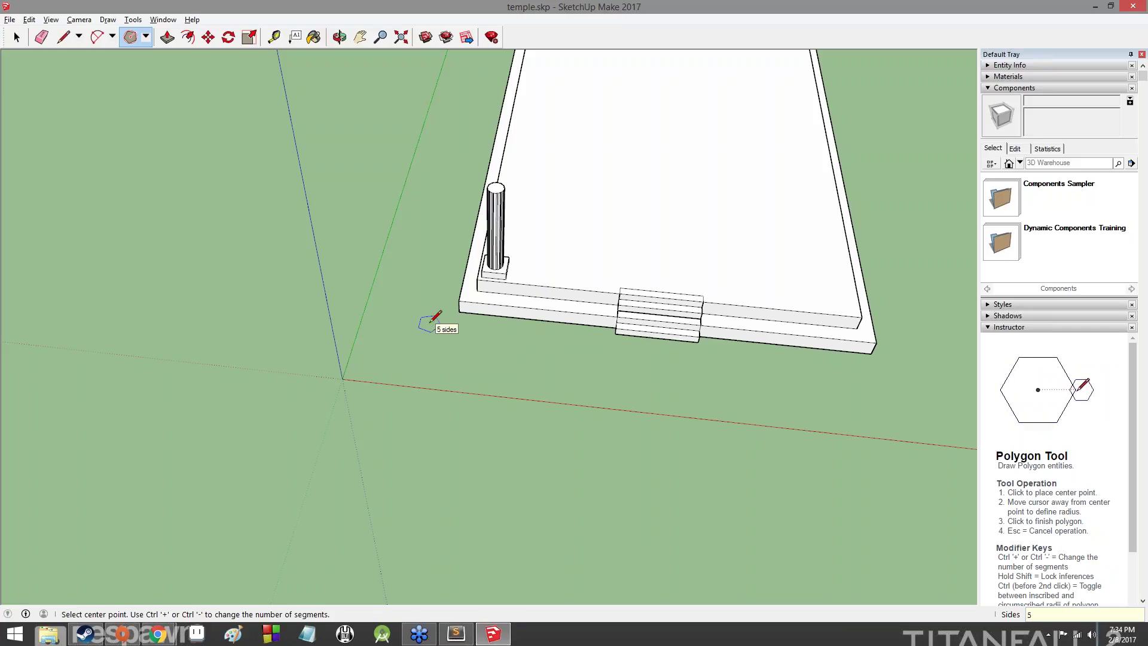
pyautogui.write('12')
pyautogui.press('Return')
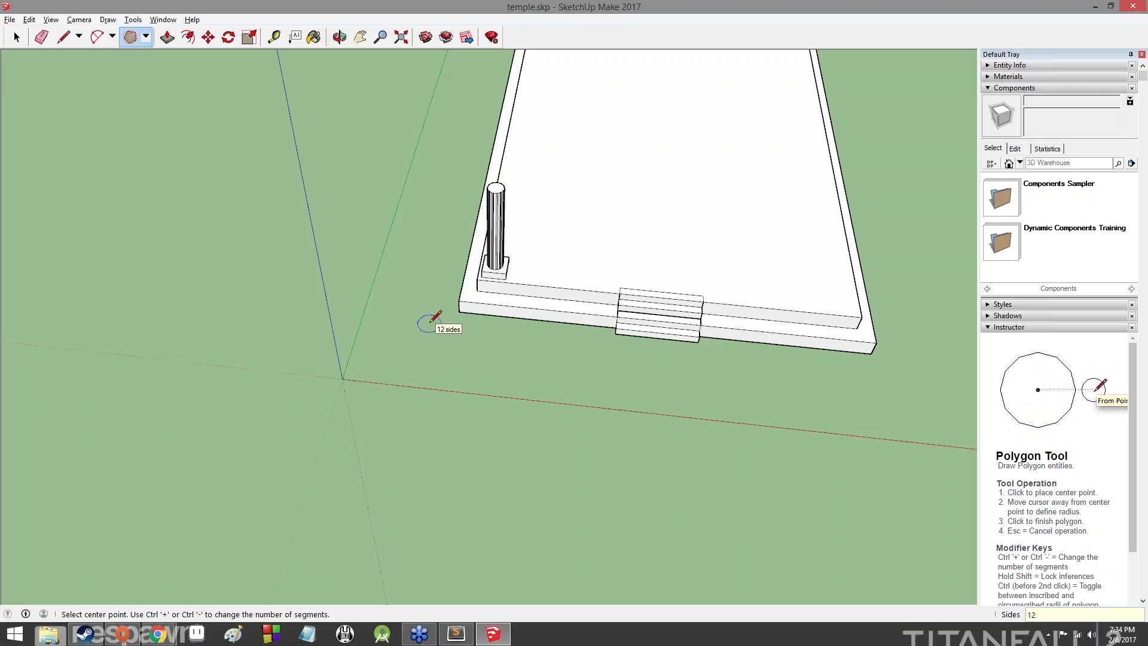
# Step: Draw a 12-sided polygon with a 1' inscribed radius on the ground beside the platform, near the column
pyautogui.scroll(6, 533, 213)
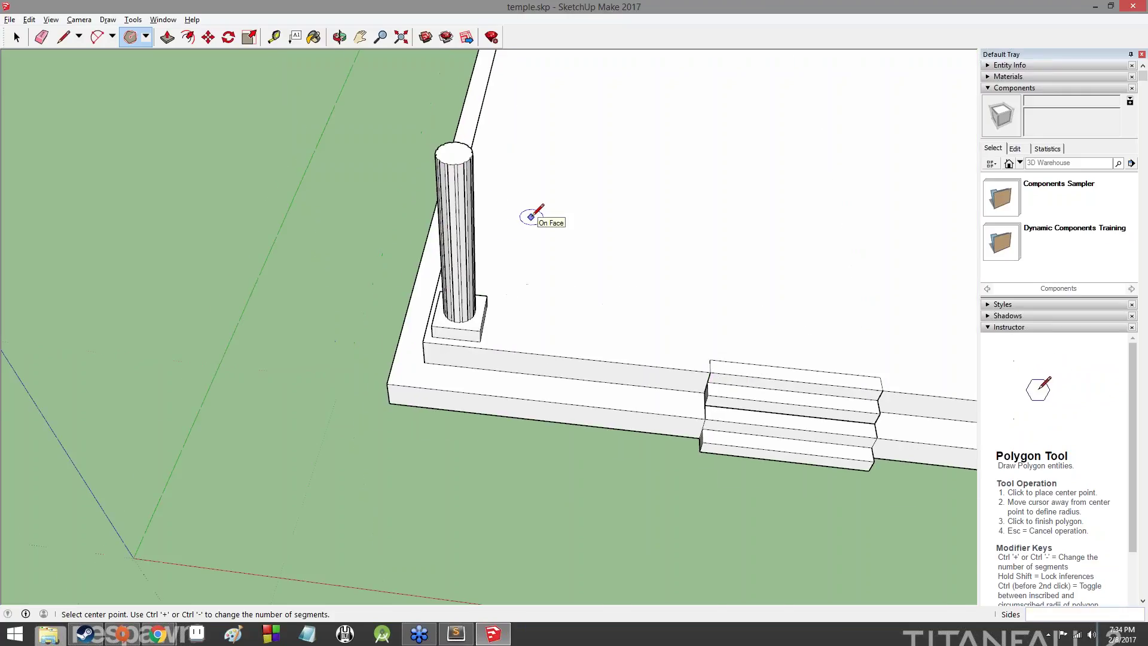
pyautogui.scroll(1, 448, 332)
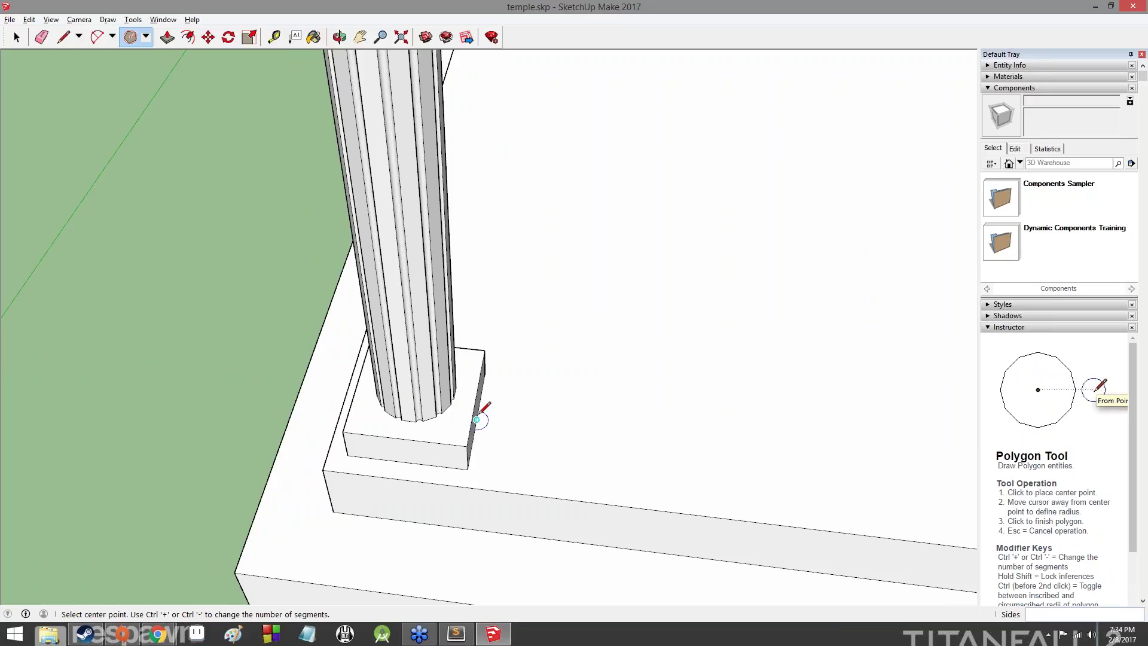
pyautogui.moveTo(569, 371); pyautogui.dragTo(142, 326, button='middle')
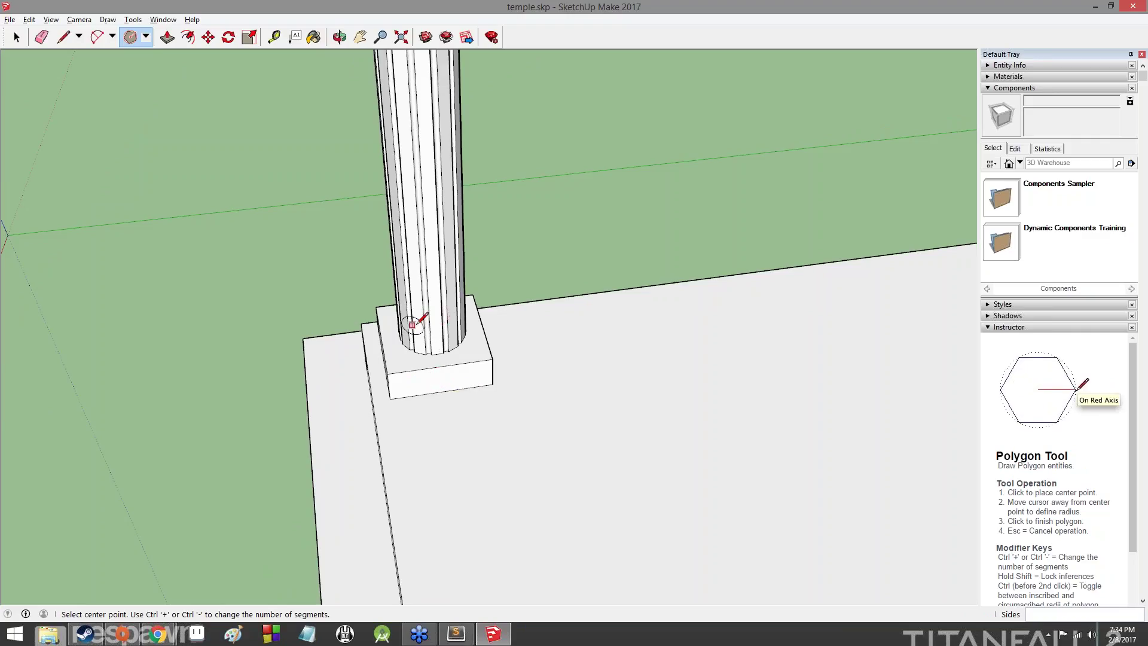
pyautogui.moveTo(405, 323); pyautogui.dragTo(800, 425, button='middle')
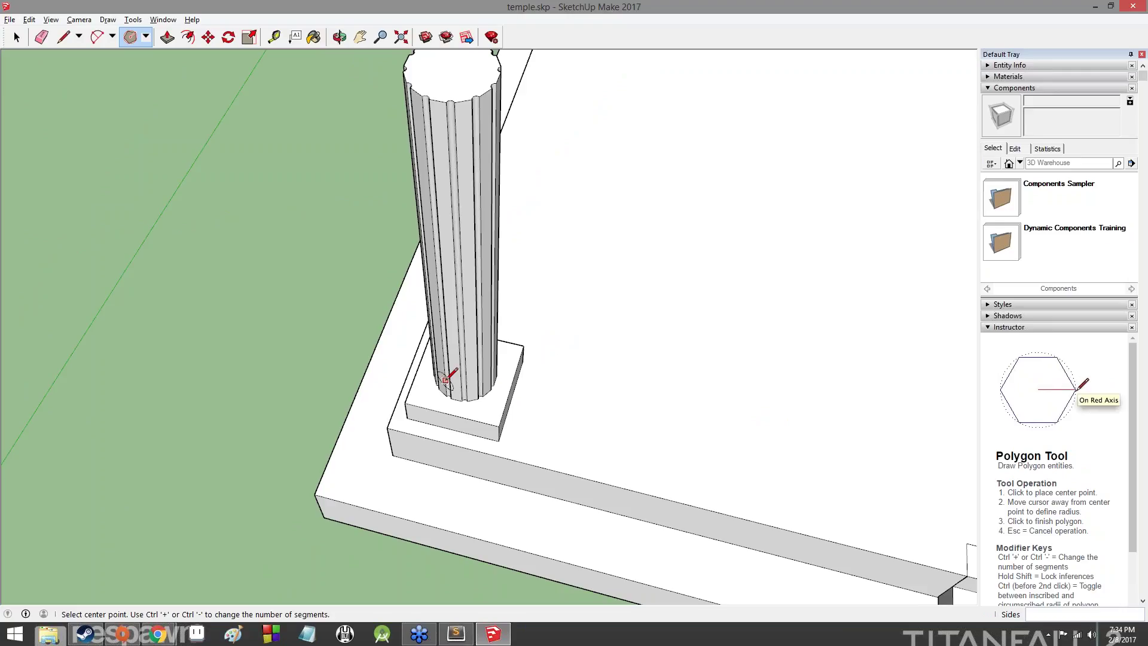
pyautogui.click(169, 367)
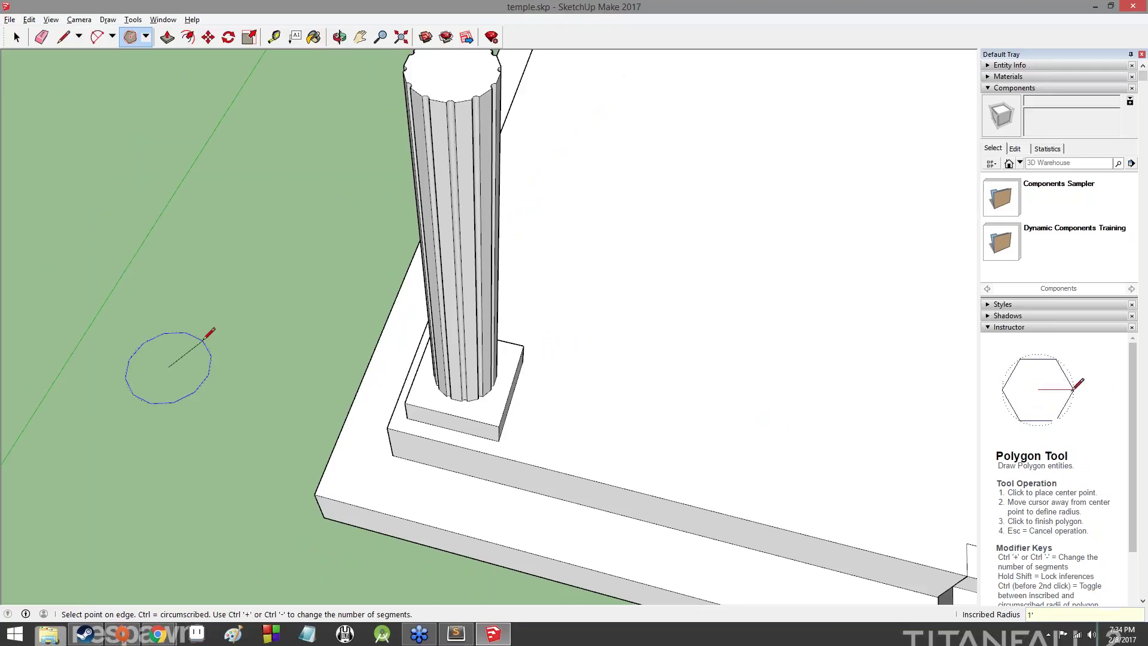
pyautogui.click(209, 332)
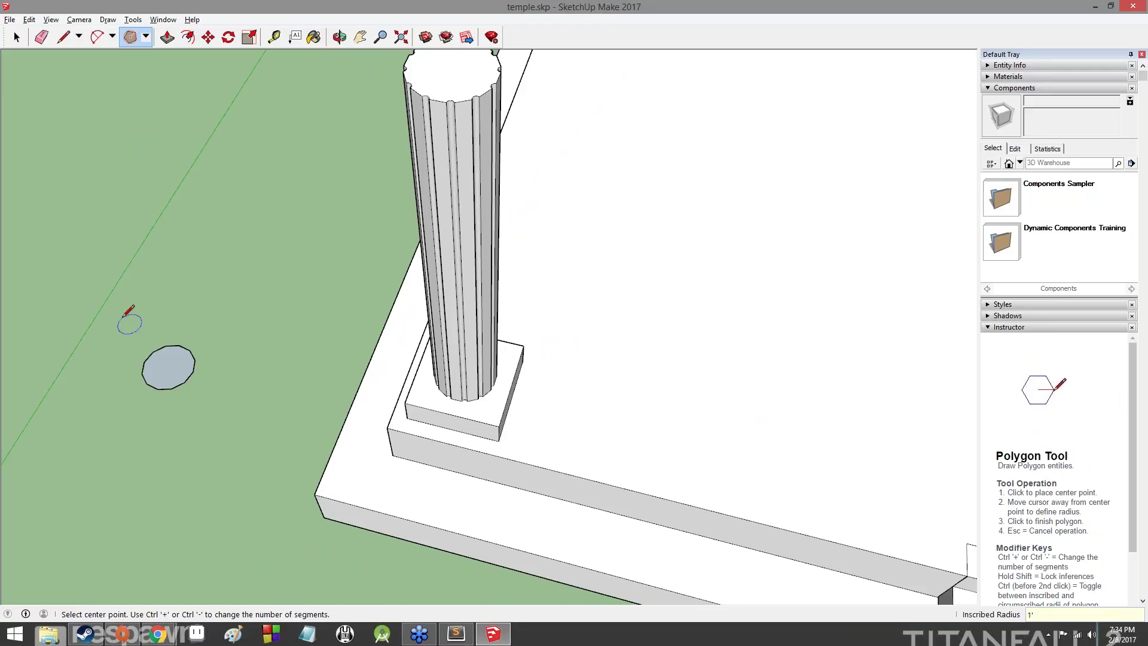
# Step: Delete the face and outline of the 12-sided polygon on the ground
pyautogui.scroll(3, 135, 315)
pyautogui.scroll(3, 180, 395)
pyautogui.scroll(-5, 323, 460)
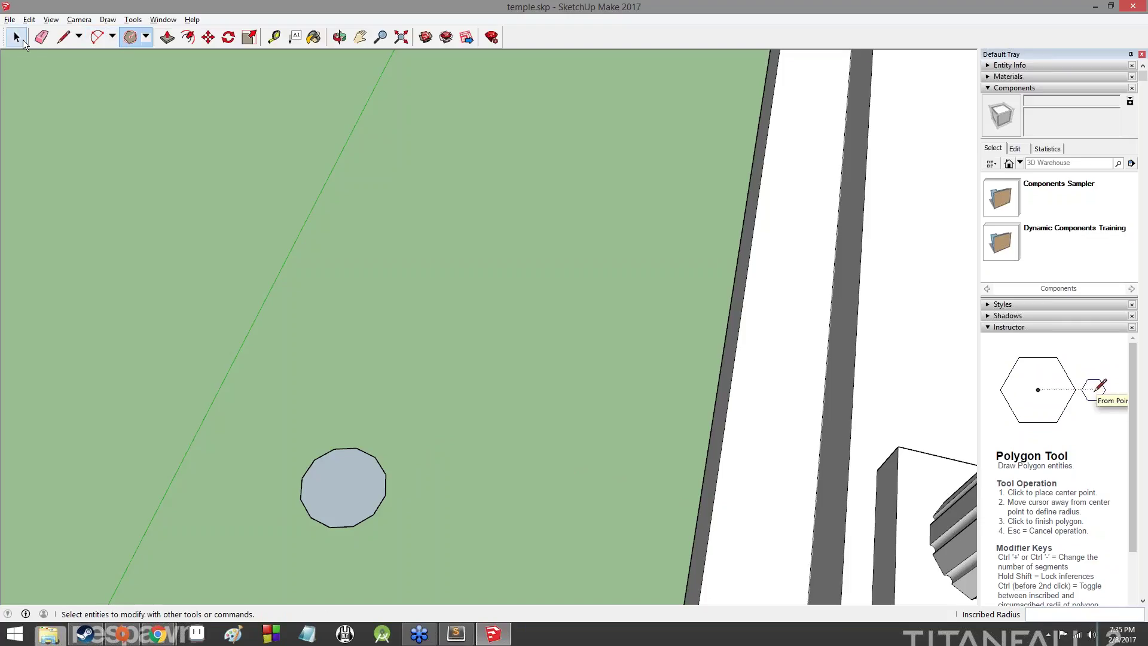
pyautogui.click(22, 41)
pyautogui.click(349, 479)
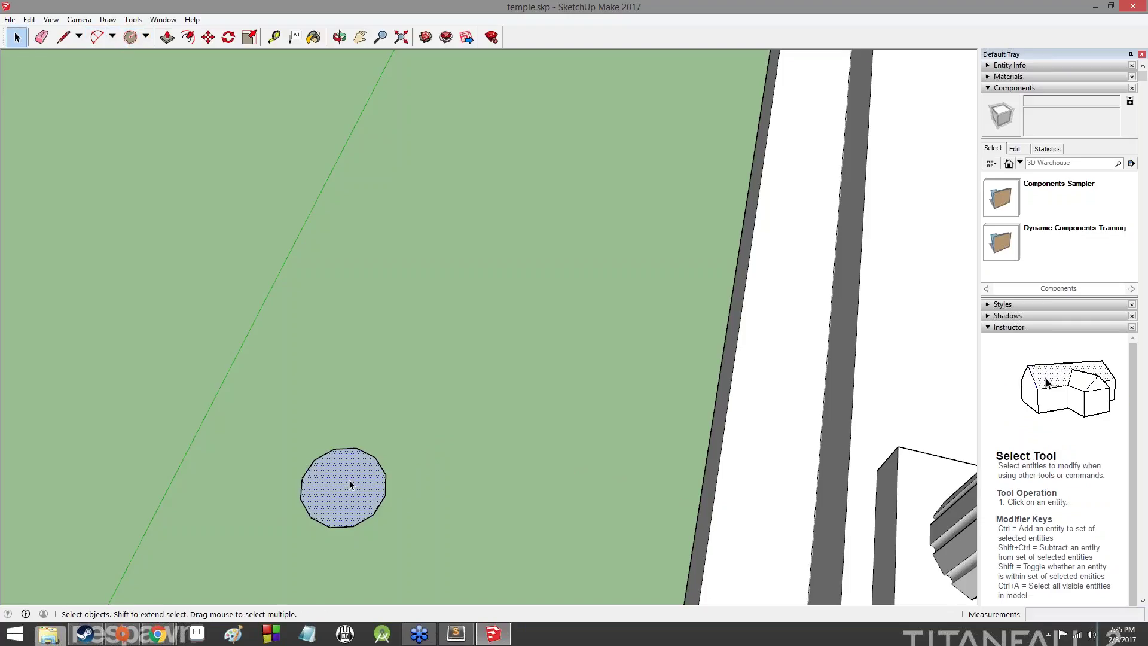
pyautogui.press('Delete')
pyautogui.click(368, 518)
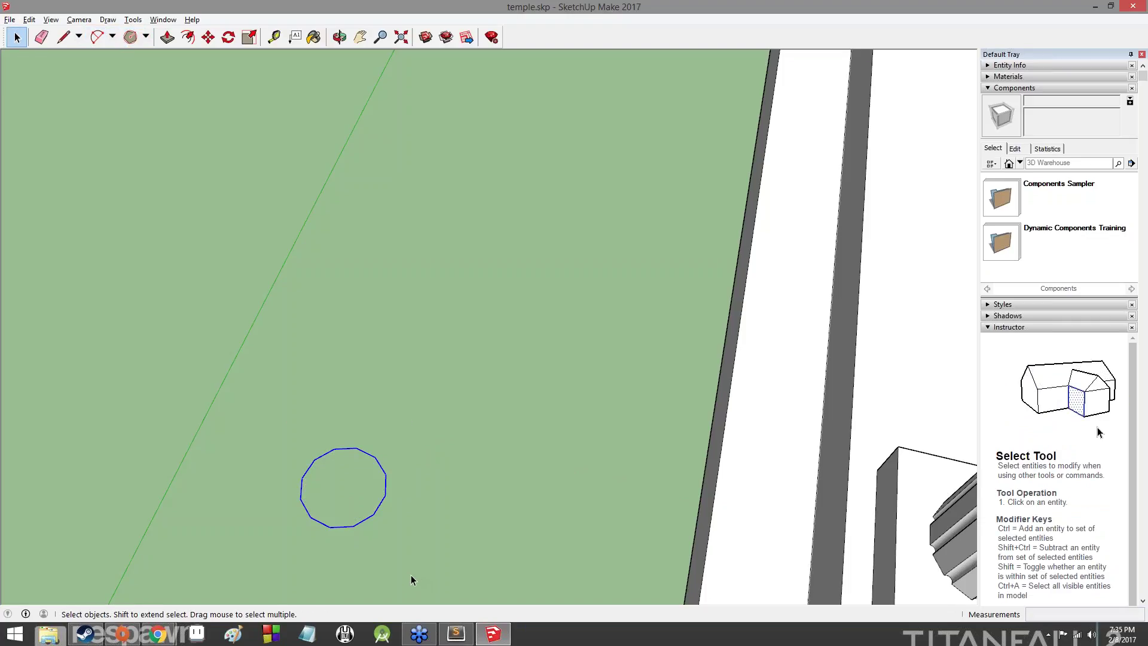
pyautogui.press('Delete')
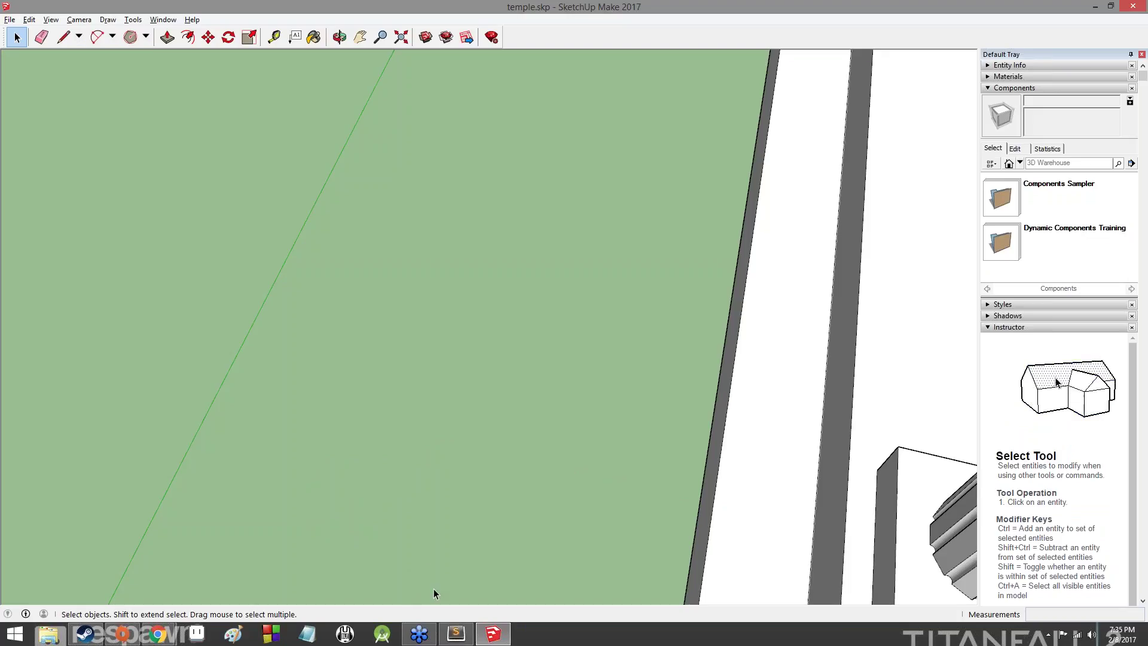
pyautogui.moveTo(451, 410); pyautogui.dragTo(915, 278, button='middle')
pyautogui.scroll(-1, 399, 202)
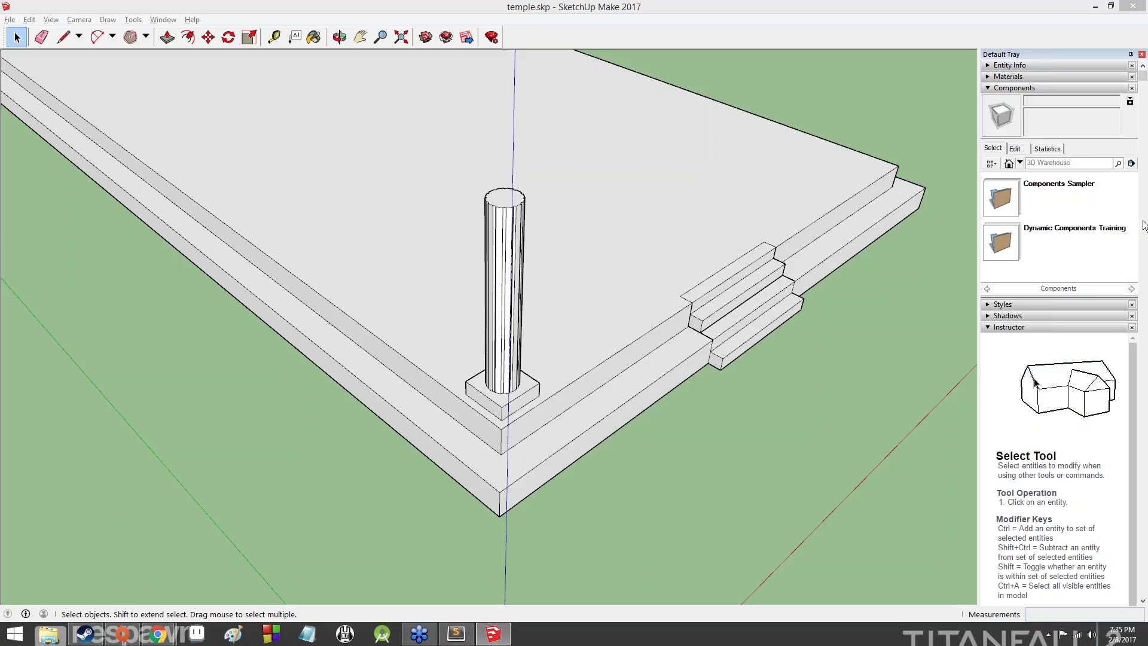
pyautogui.moveTo(827, 411); pyautogui.dragTo(419, 297, button='middle')
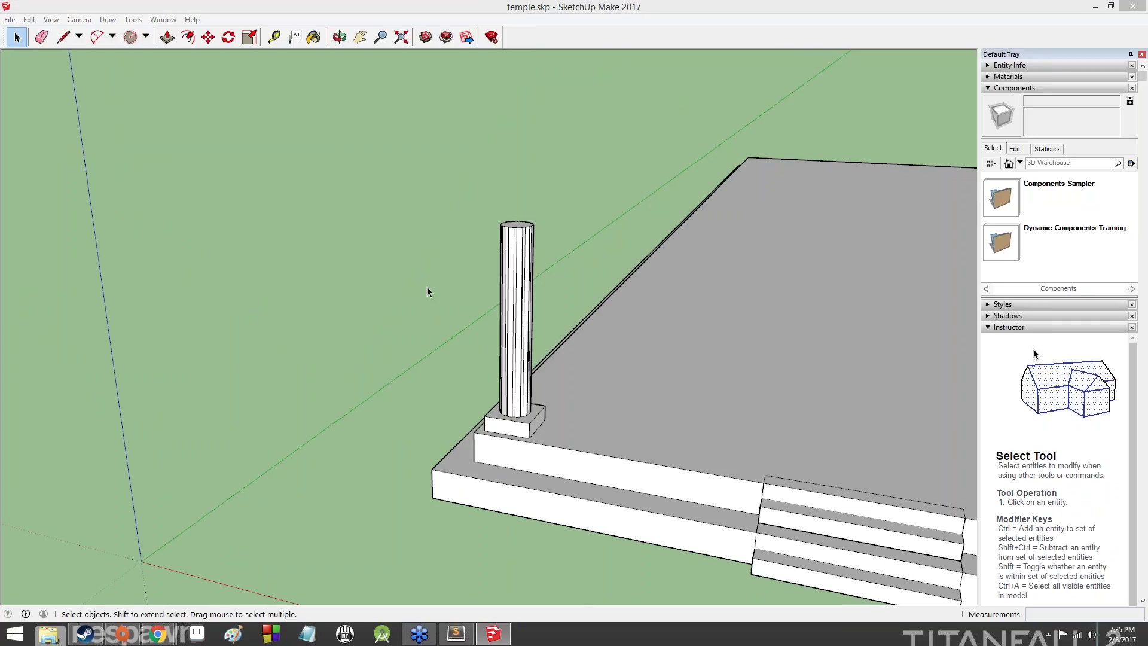
pyautogui.moveTo(427, 285)
pyautogui.mouseDown(button='middle')
pyautogui.moveTo(700, 236)
pyautogui.moveTo(921, 230)
pyautogui.moveTo(421, 253)
pyautogui.moveTo(210, 287)
pyautogui.moveTo(720, 313)
pyautogui.moveTo(807, 305)
pyautogui.mouseUp(button='middle')
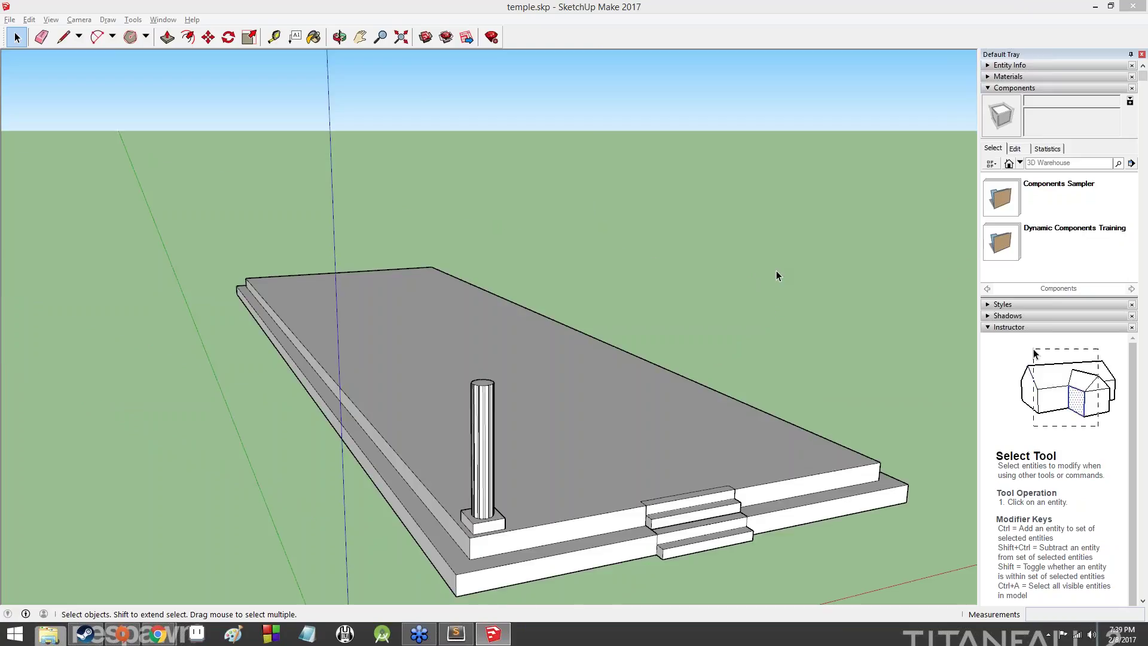
# Step: Draw a 3' by 3' square on the platform's upper surface, between the column and the stairs
pyautogui.moveTo(811, 300); pyautogui.dragTo(747, 335, button='middle')
pyautogui.scroll(9, 458, 464)
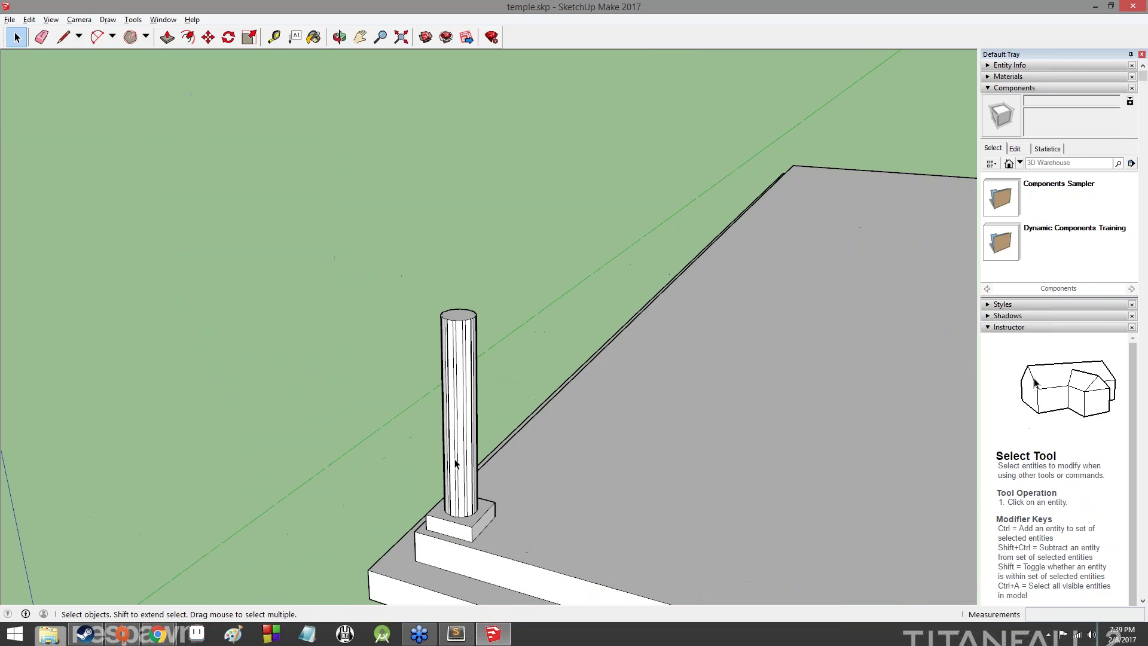
pyautogui.scroll(-5, 472, 441)
pyautogui.moveTo(471, 438); pyautogui.dragTo(687, 461, button='middle')
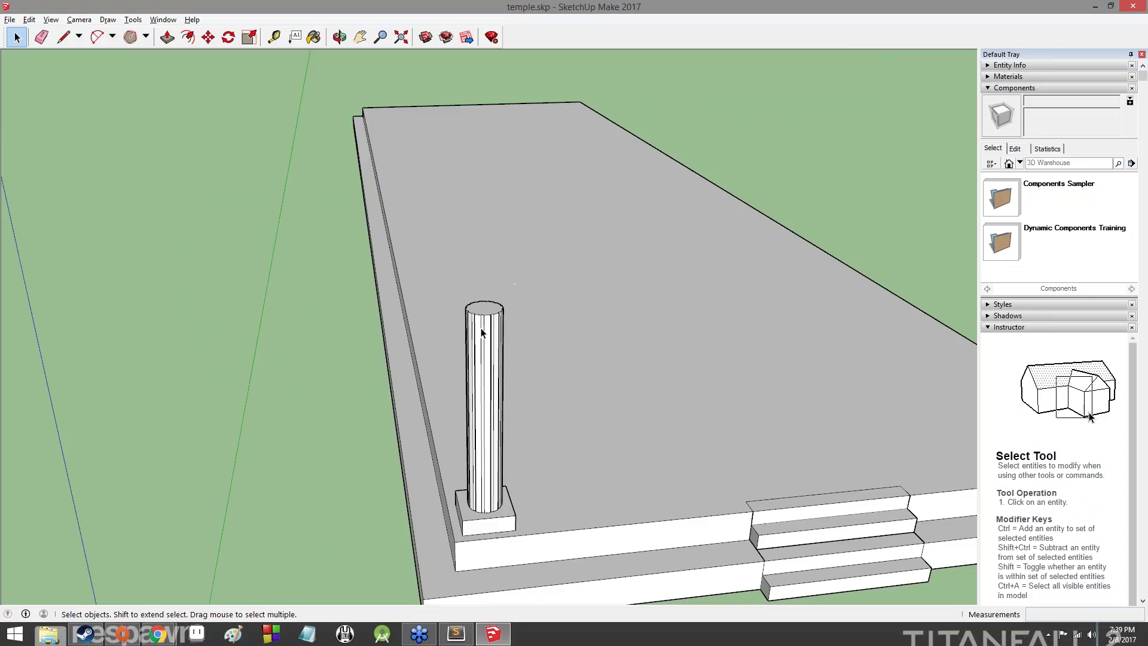
pyautogui.click(146, 37)
pyautogui.click(159, 54)
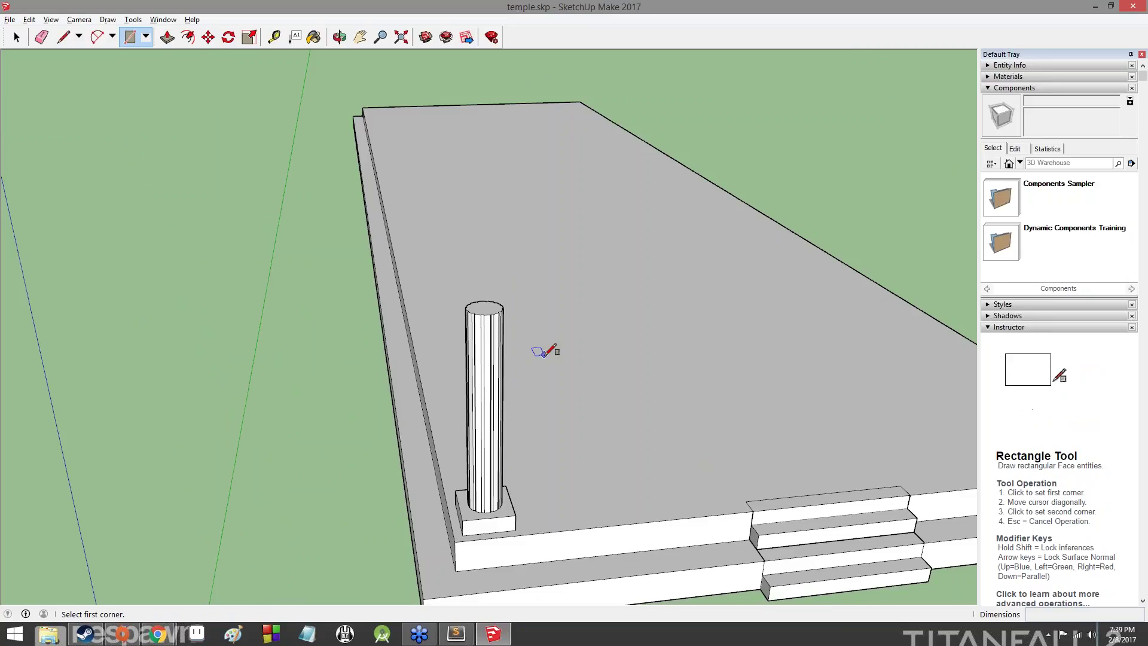
pyautogui.click(578, 449)
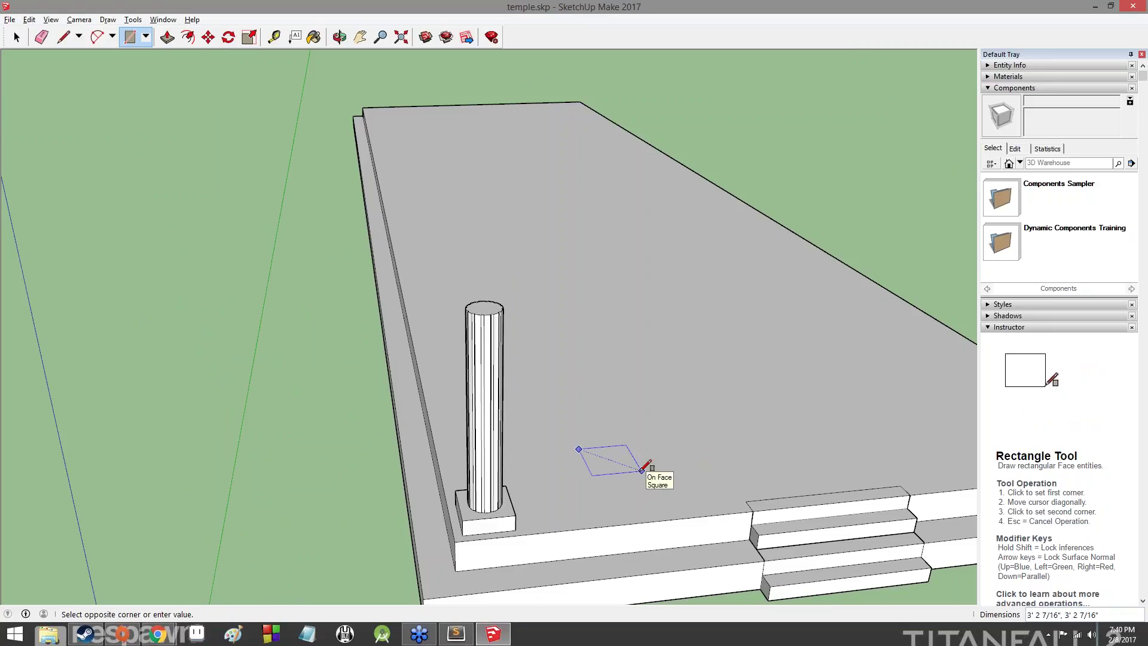
pyautogui.write("3'")
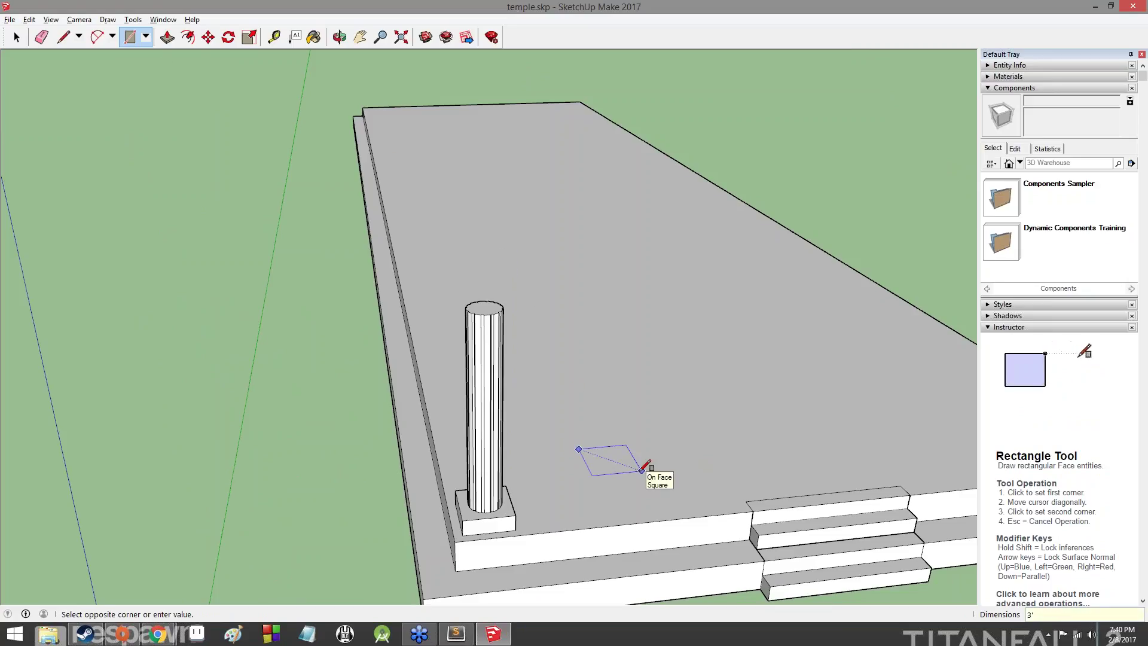
pyautogui.write(",3'")
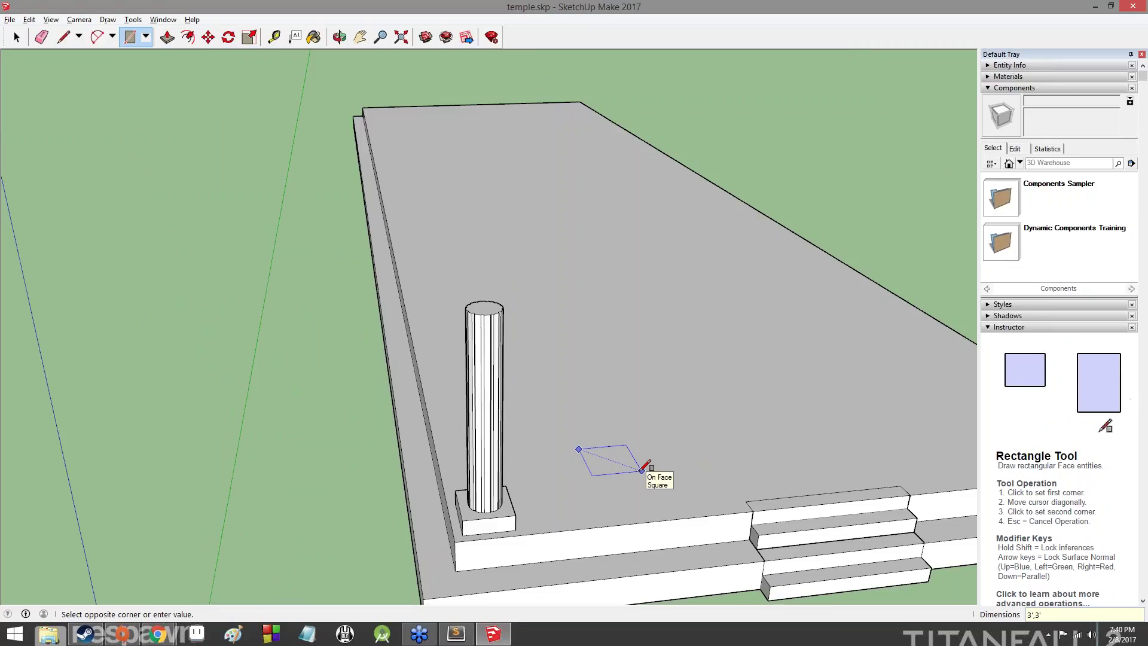
pyautogui.press('Return')
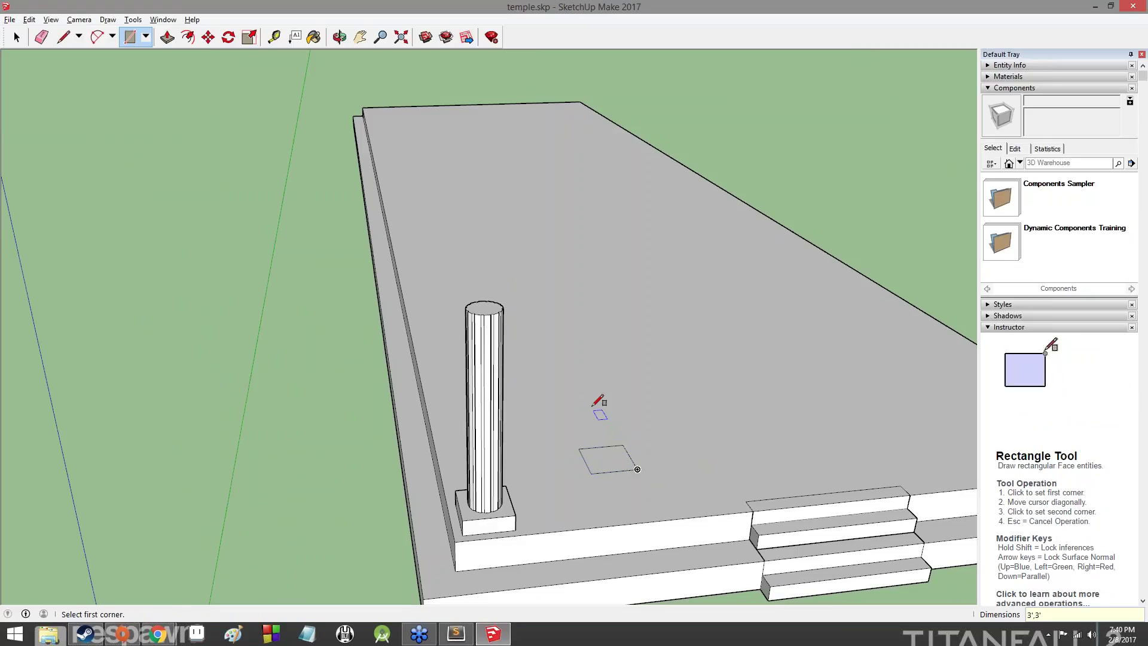
# Step: Move the square face about 9' 4" along the green axis, past the platform's front edge beside the stairs
pyautogui.click(188, 38)
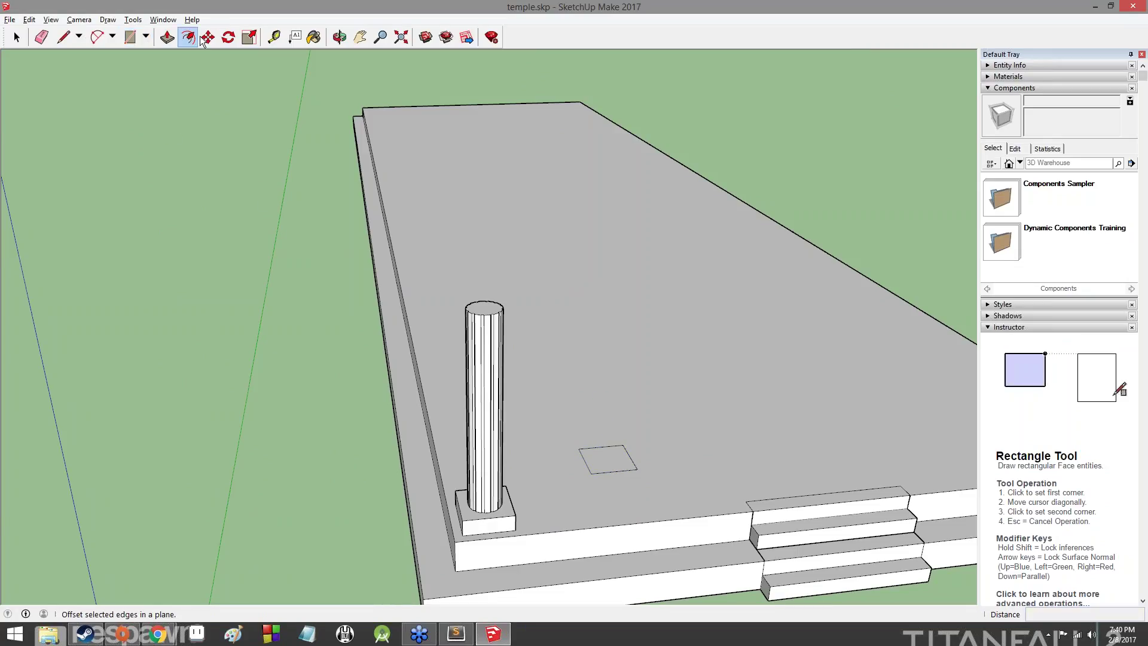
pyautogui.click(209, 37)
pyautogui.moveTo(715, 387); pyautogui.dragTo(639, 476, button='middle')
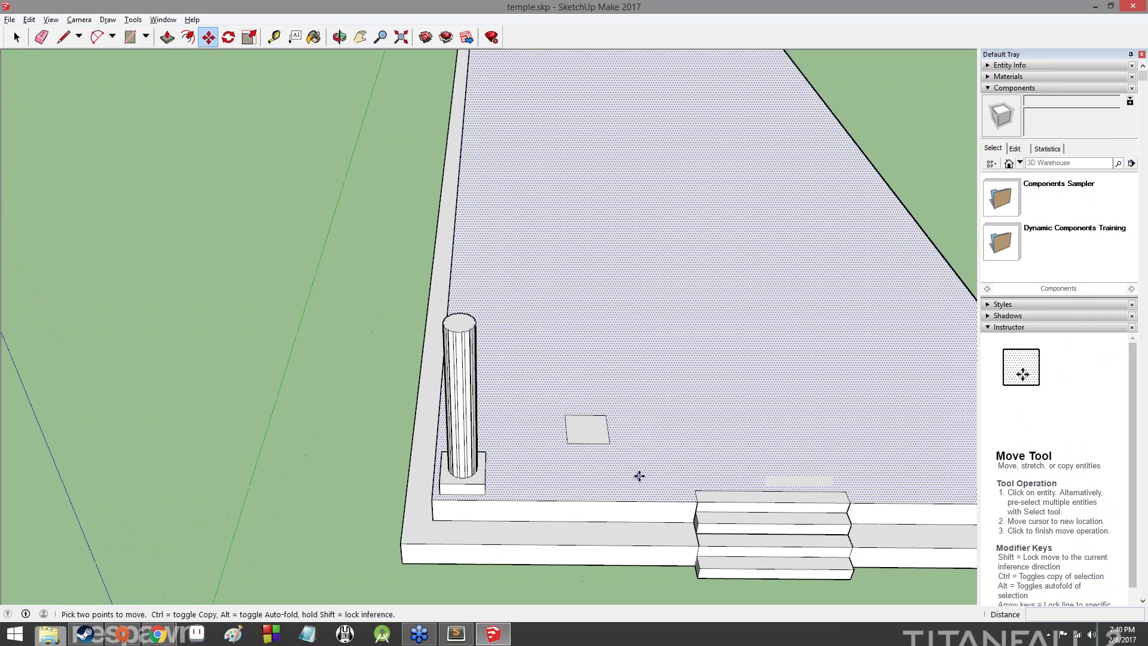
pyautogui.scroll(5, 637, 467)
pyautogui.scroll(-3, 514, 350)
pyautogui.scroll(1, 494, 341)
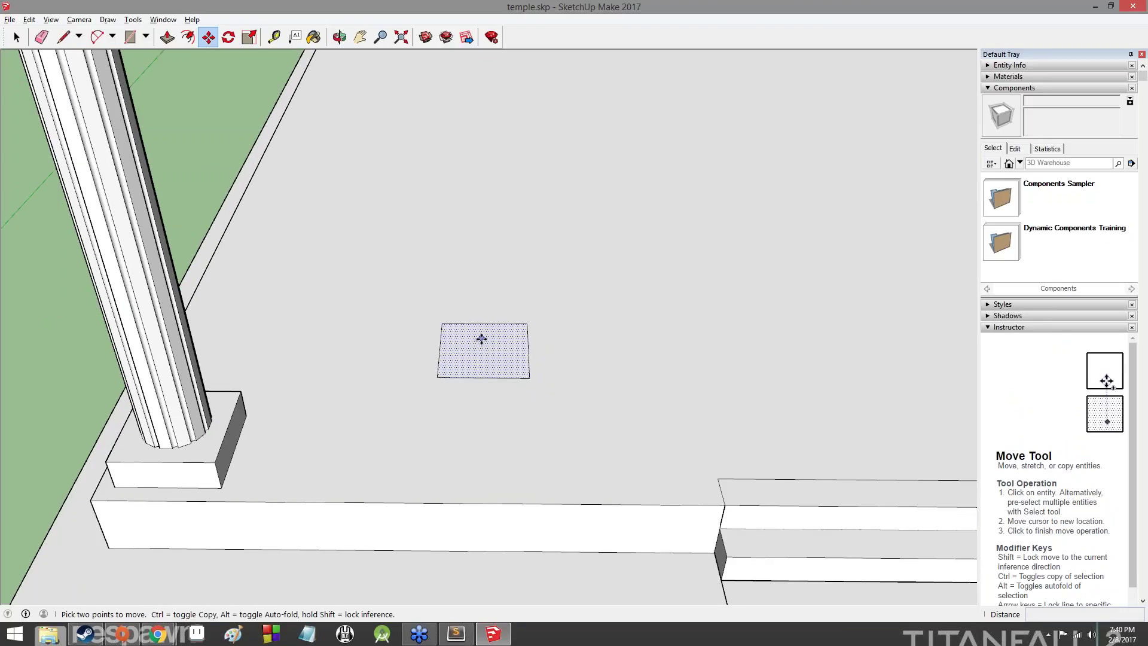
pyautogui.scroll(-4, 482, 337)
pyautogui.scroll(3, 483, 339)
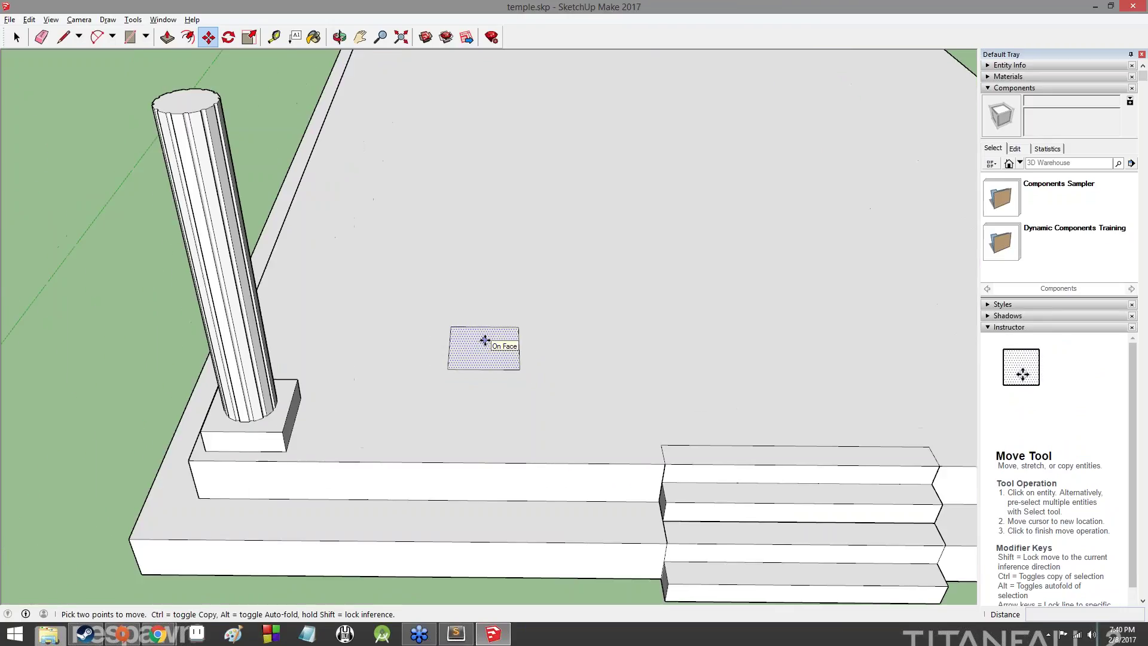
pyautogui.scroll(2, 485, 339)
pyautogui.click(485, 341)
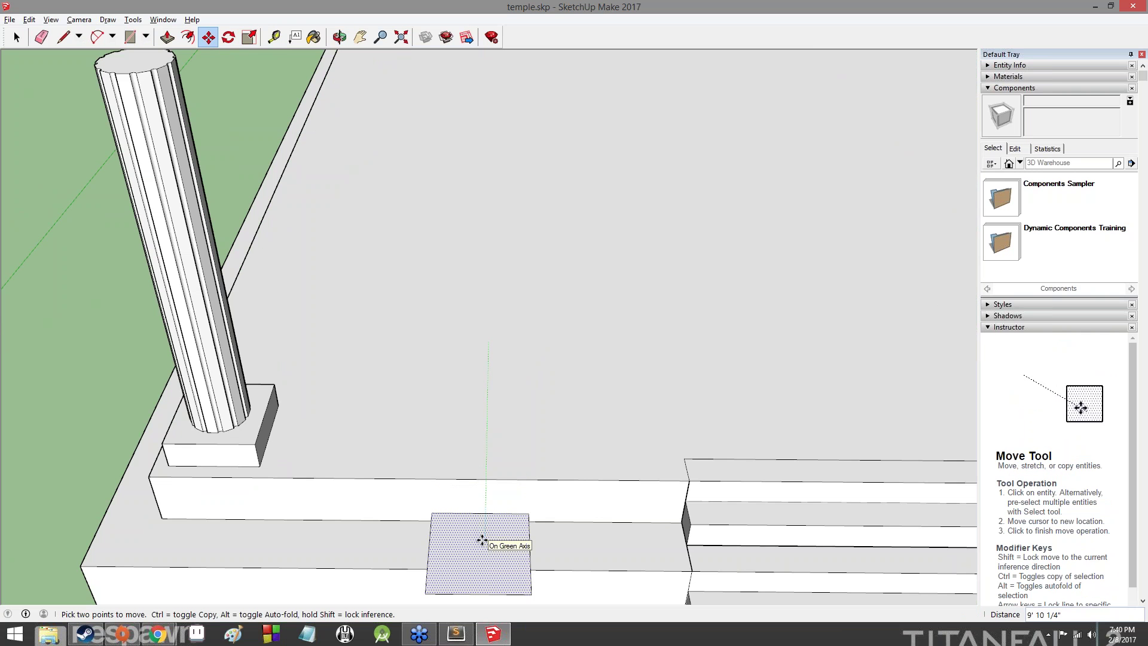
pyautogui.click(474, 508)
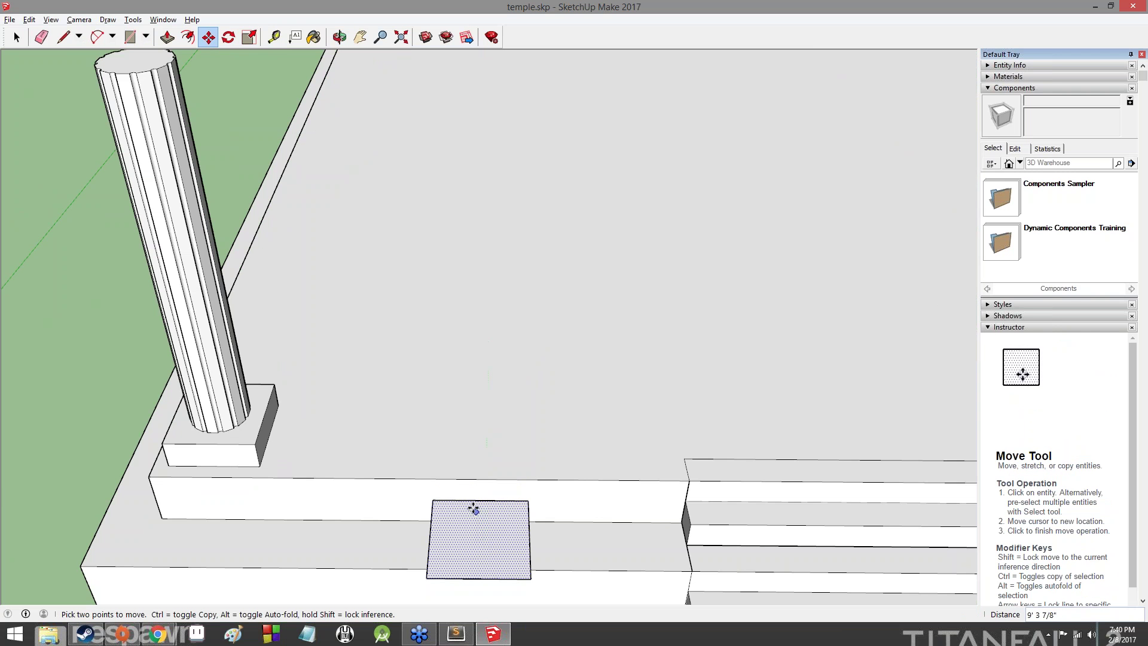
# Step: Create a 12' vertical guide up from the front corner of the column's square base, on the stair side
pyautogui.moveTo(474, 509); pyautogui.dragTo(246, 88, button='middle')
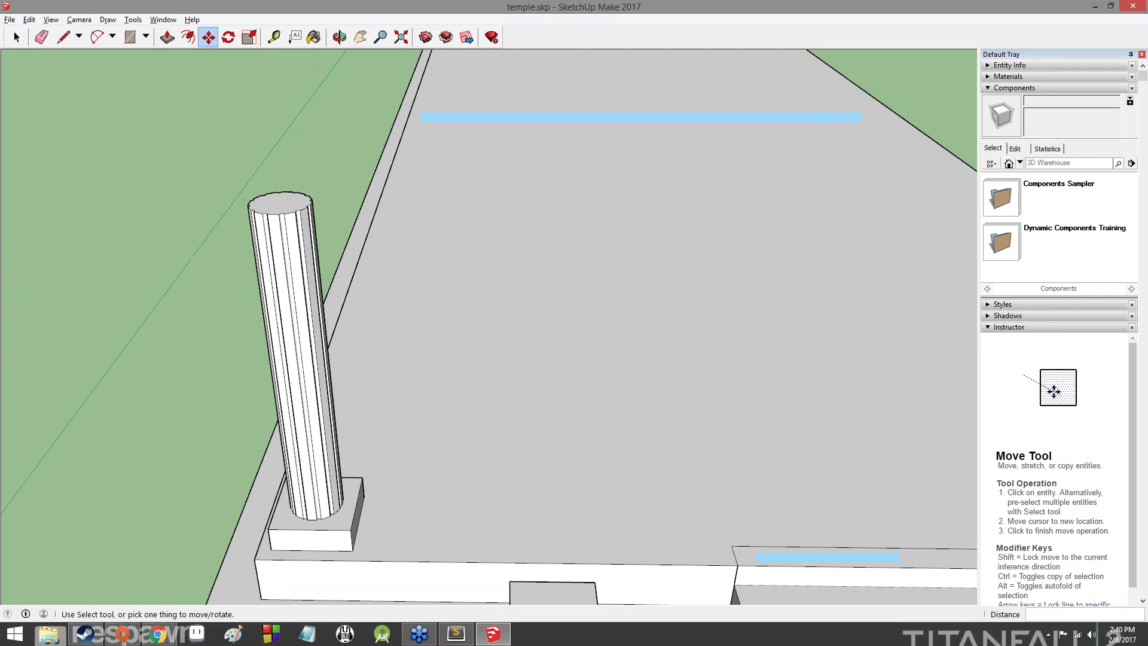
pyautogui.press('t')
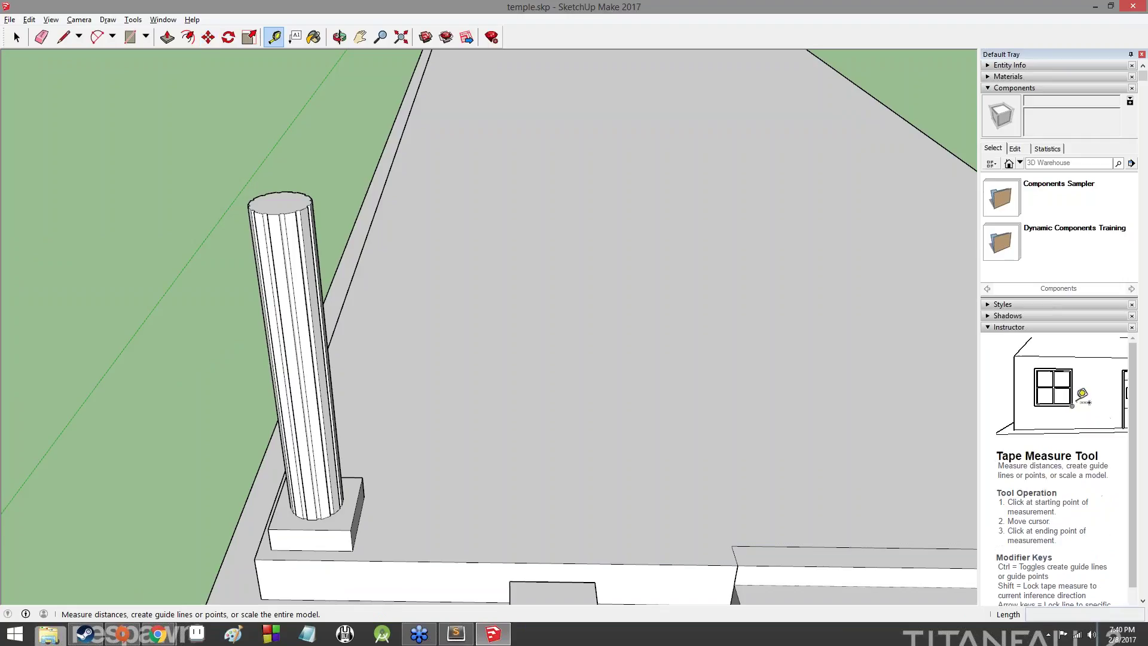
pyautogui.click(350, 530)
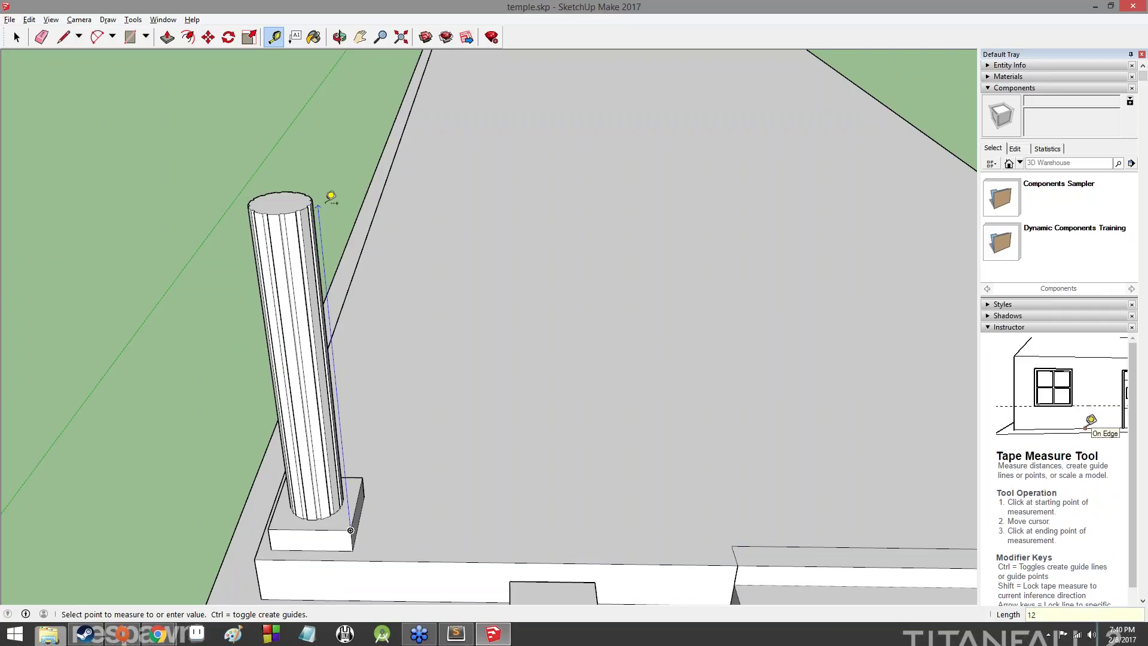
pyautogui.press('Return')
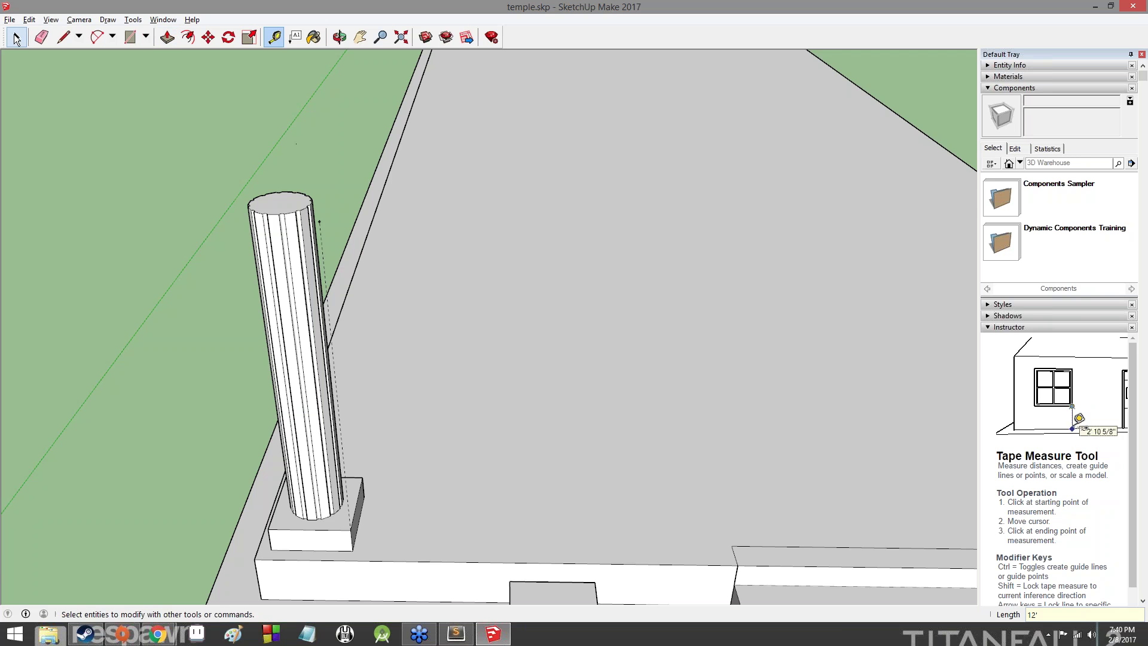
pyautogui.click(16, 39)
# Step: Move the loose square by its front corner onto the guide point at the top of the column
pyautogui.moveTo(157, 275); pyautogui.dragTo(500, 363, button='middle')
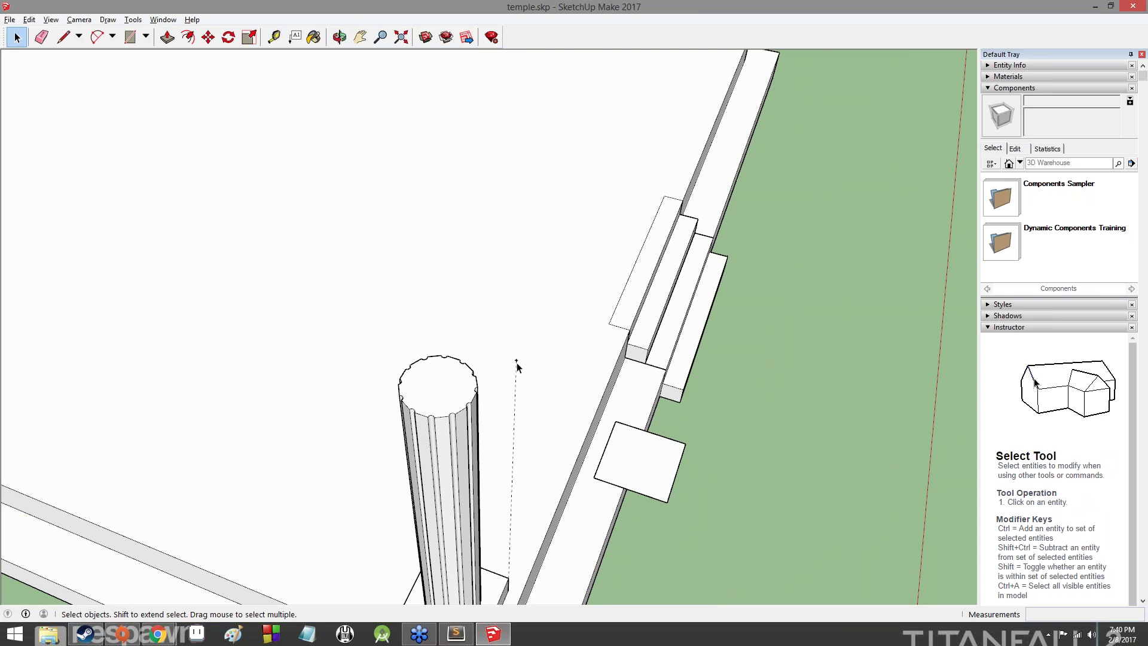
pyautogui.moveTo(670, 413); pyautogui.dragTo(359, 269, button='middle')
pyautogui.scroll(-3, 517, 368)
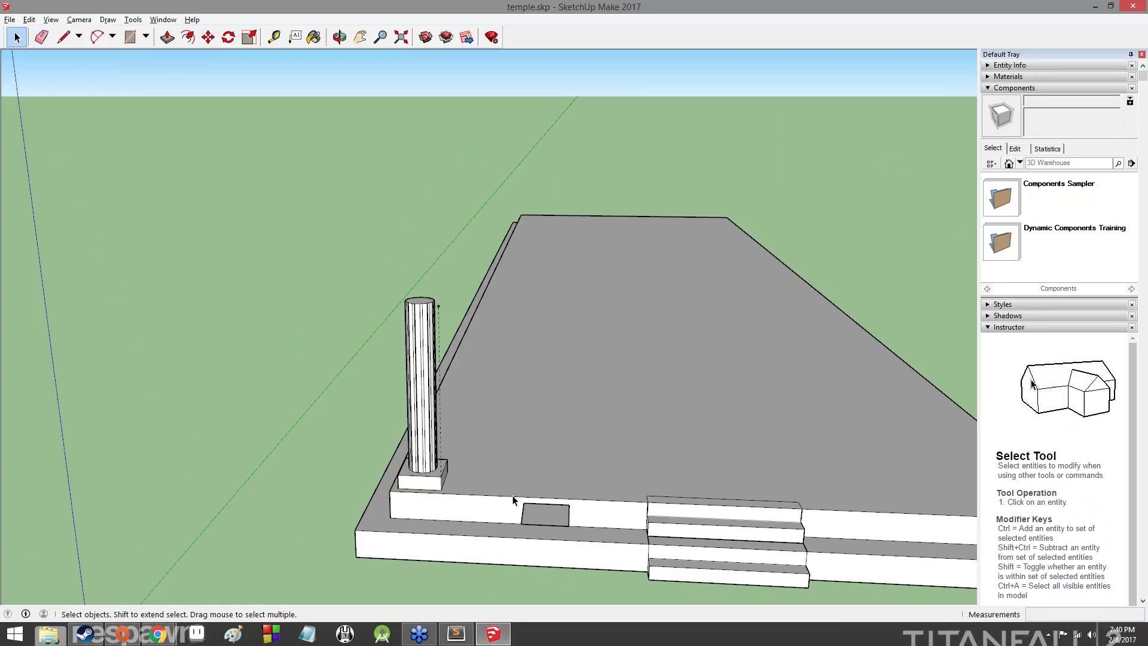
pyautogui.click(550, 521)
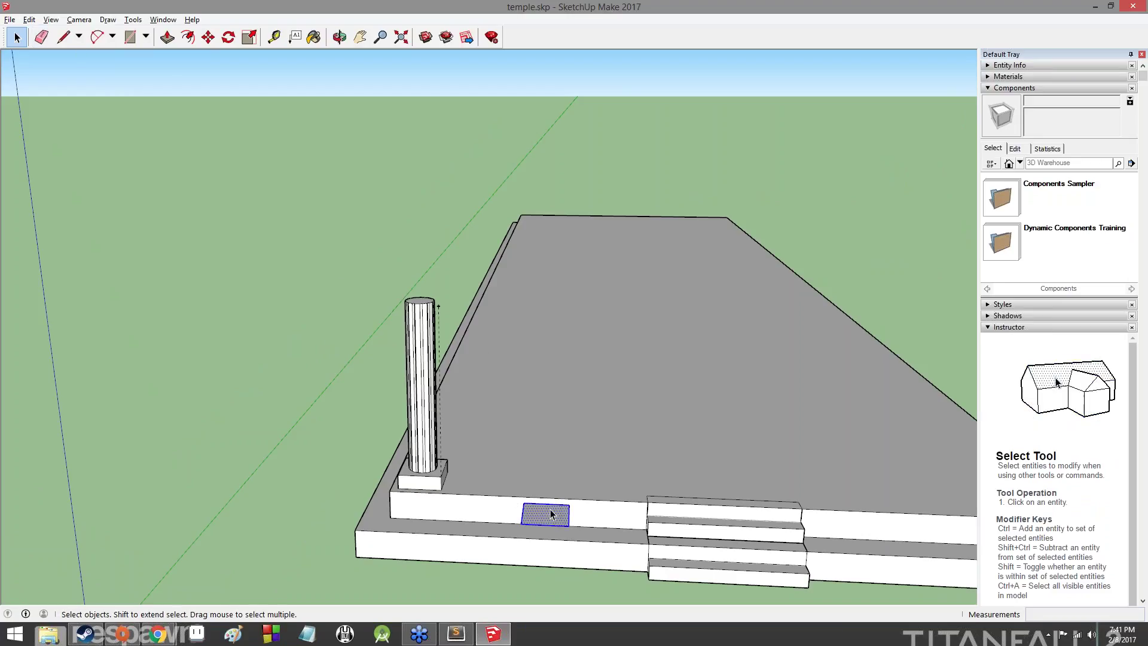
pyautogui.scroll(3, 550, 521)
pyautogui.scroll(-6, 545, 524)
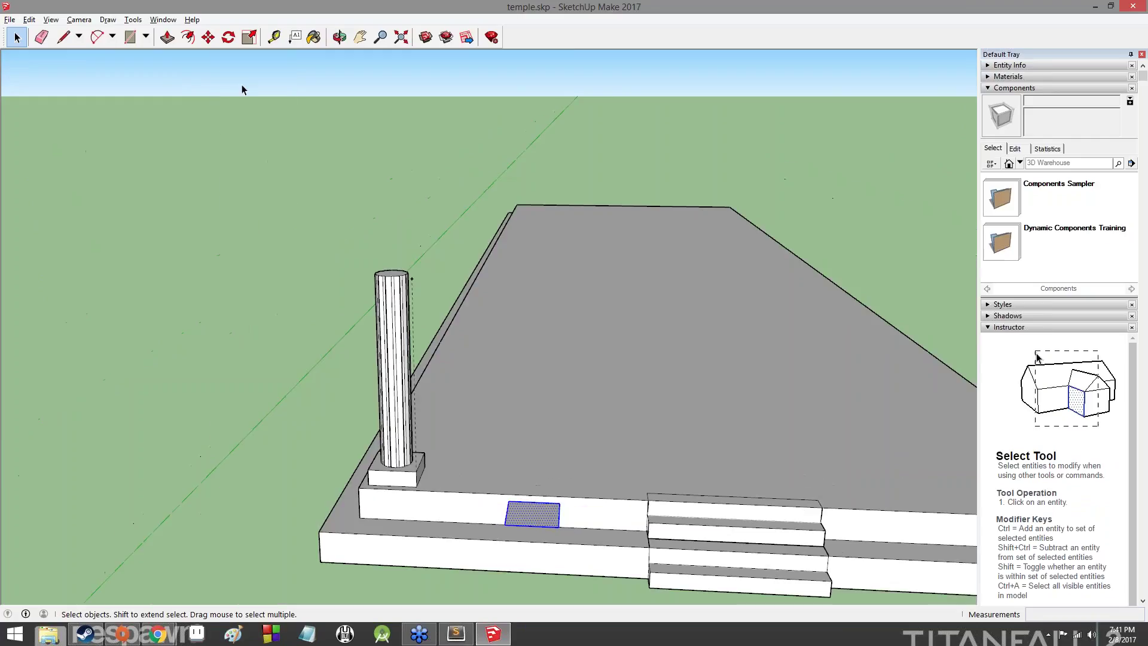
pyautogui.click(201, 41)
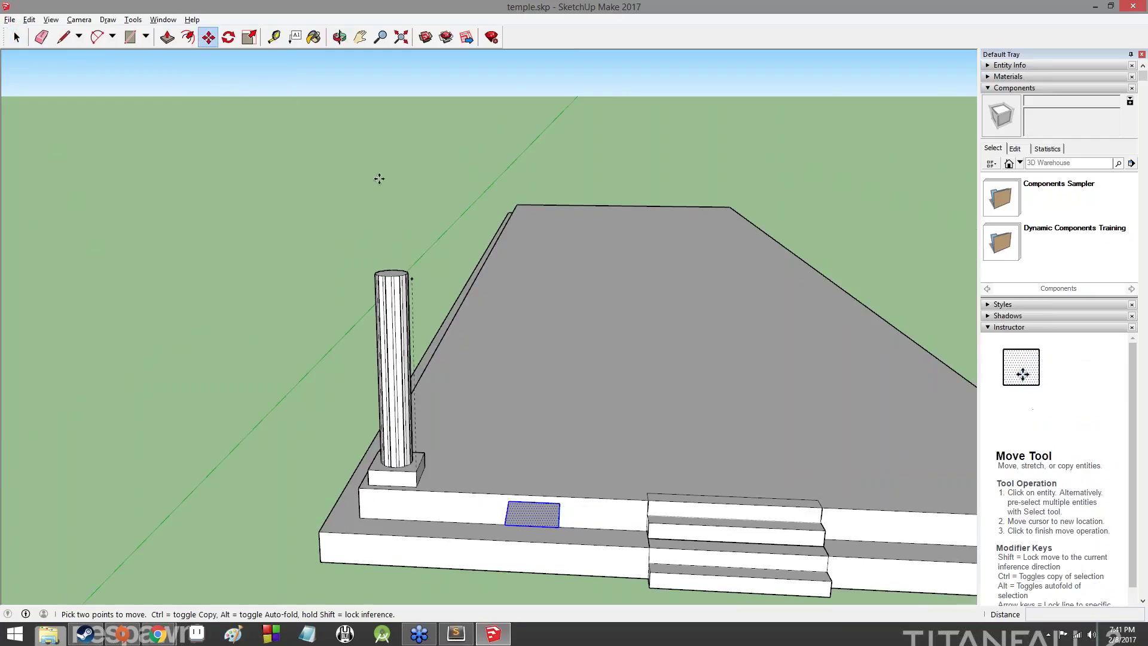
pyautogui.click(558, 526)
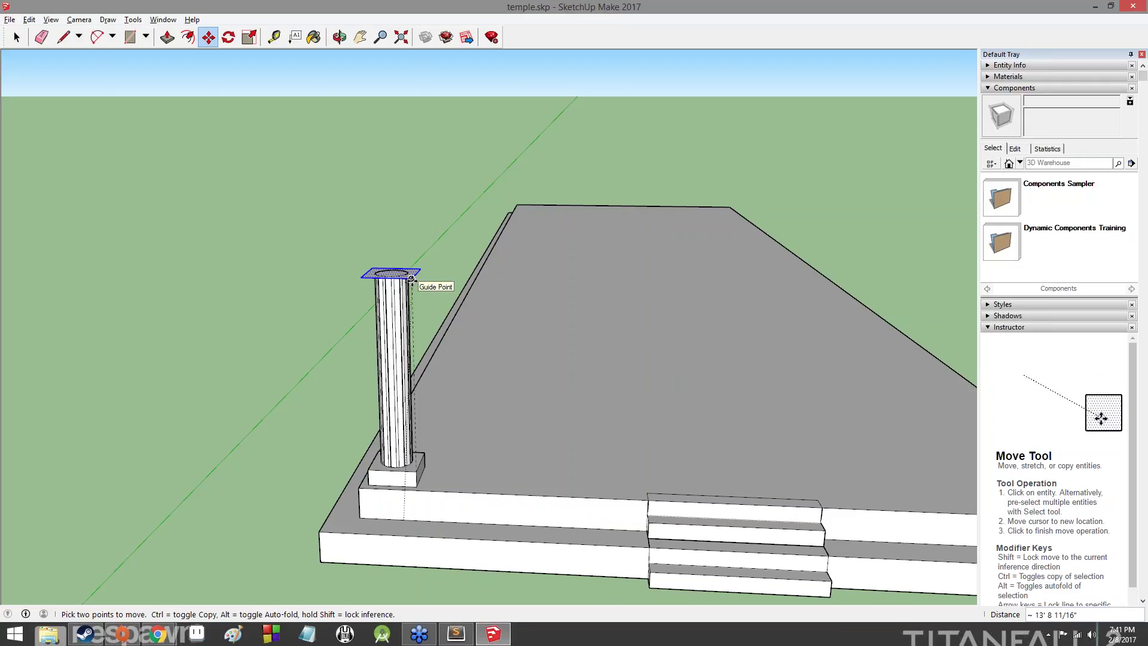
pyautogui.click(412, 278)
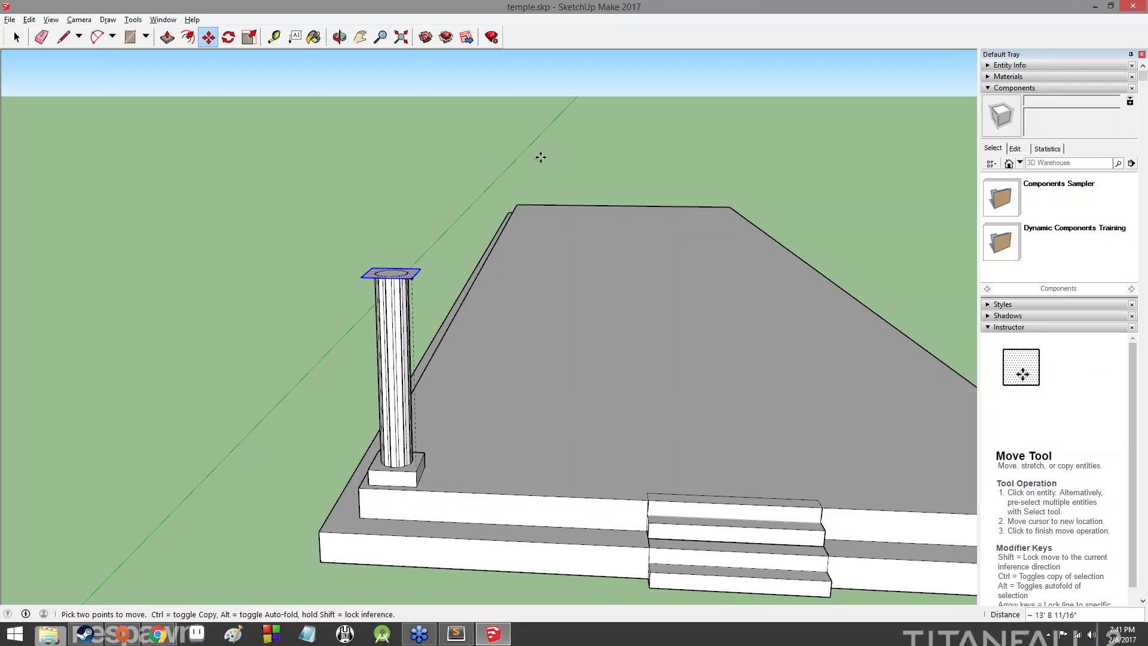
pyautogui.moveTo(540, 156); pyautogui.dragTo(389, 252, button='middle')
pyautogui.scroll(5, 335, 215)
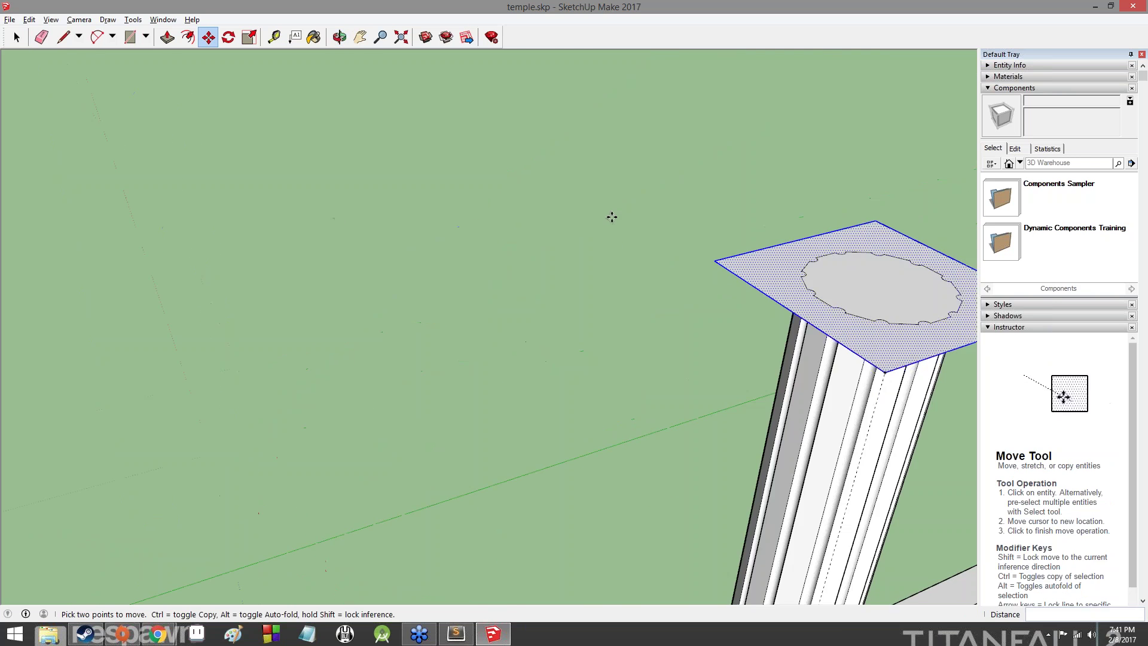
pyautogui.moveTo(610, 215); pyautogui.dragTo(831, 249, button='middle')
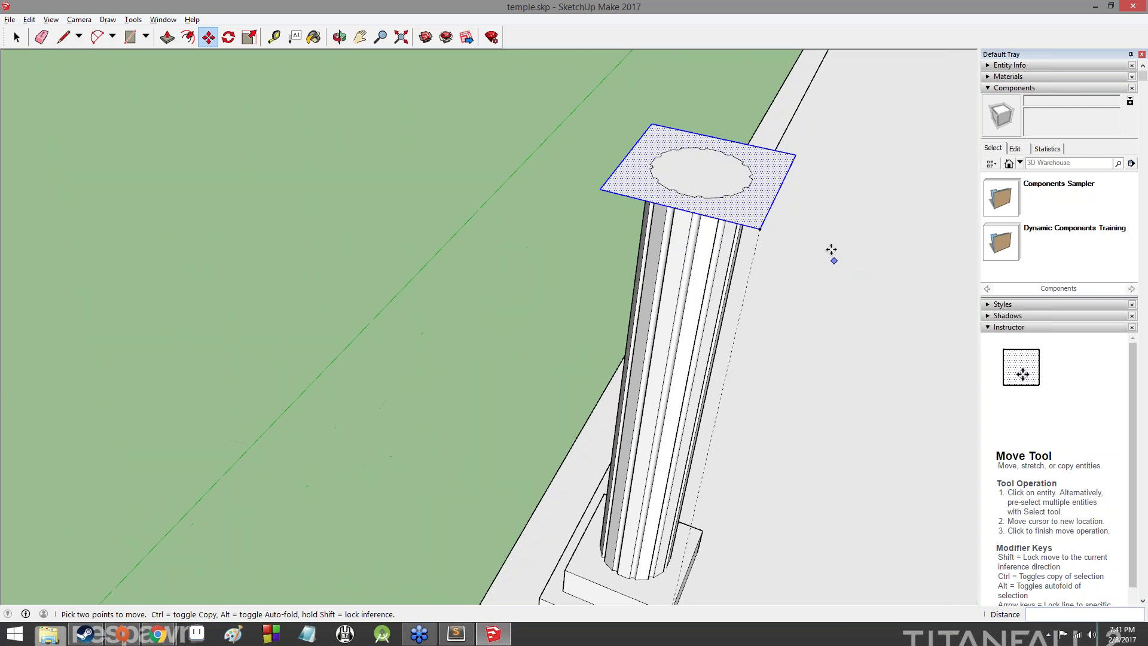
pyautogui.click(743, 203)
pyautogui.press('Escape')
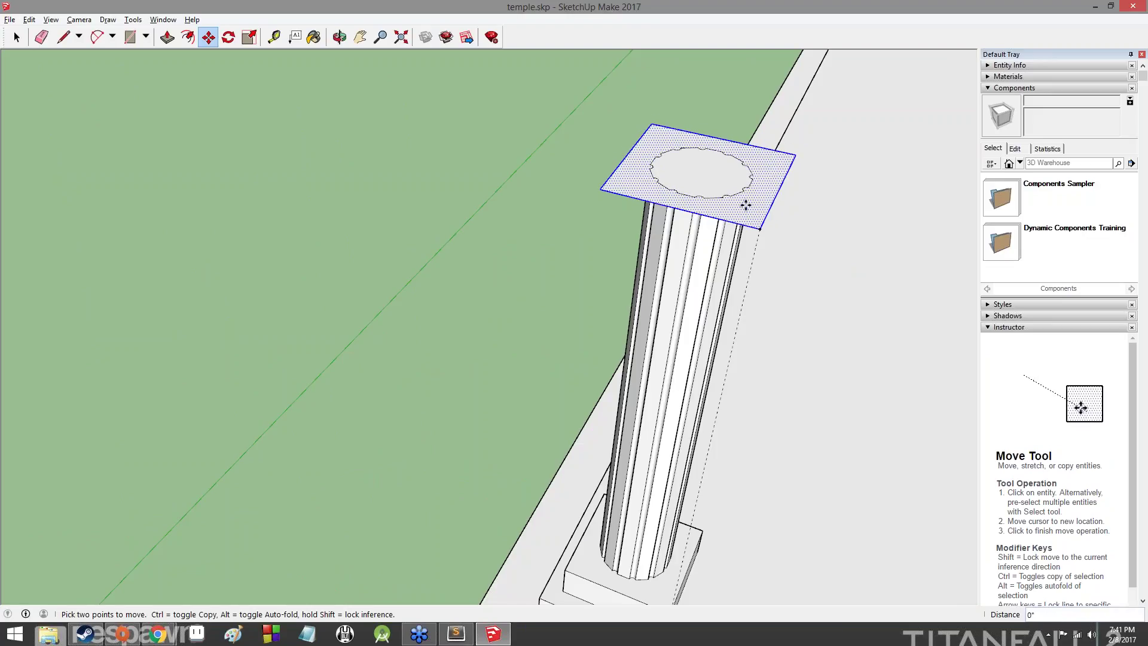
pyautogui.click(465, 177)
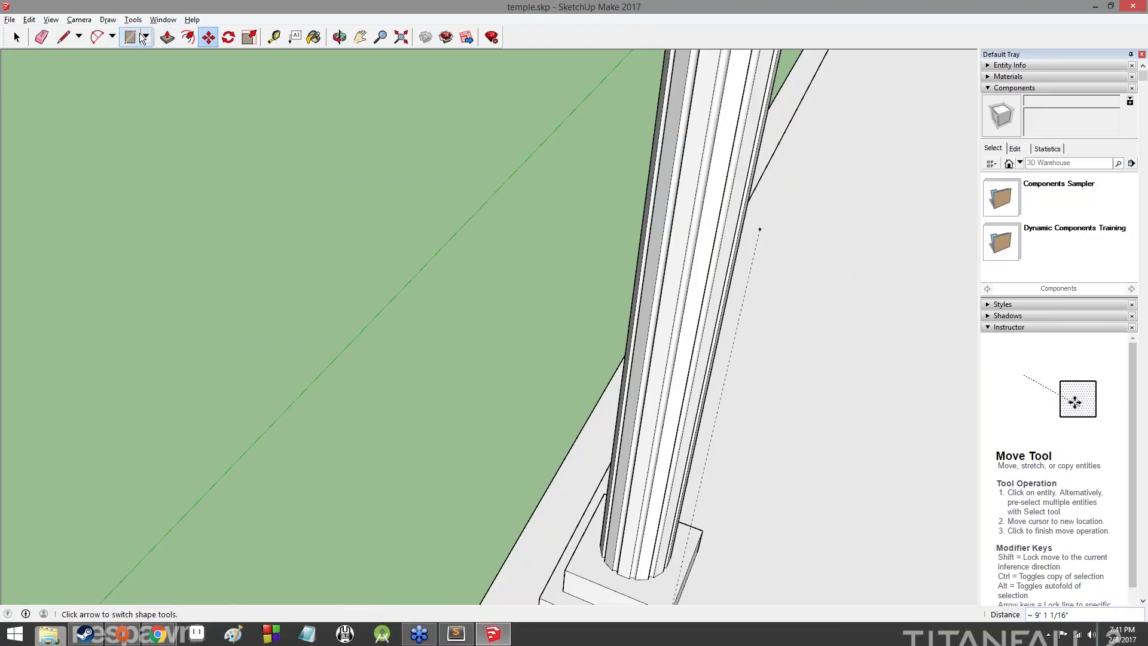
pyautogui.press('Escape')
# Step: Try to push/pull the square cap face on top of the column
pyautogui.click(167, 34)
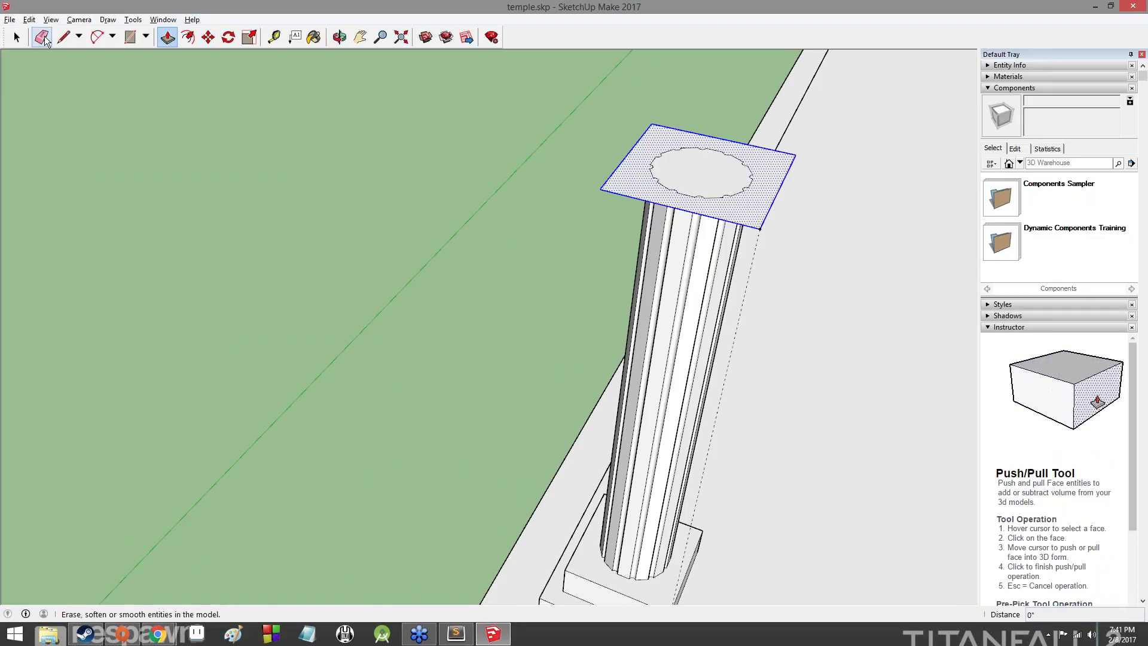
pyautogui.click(698, 170)
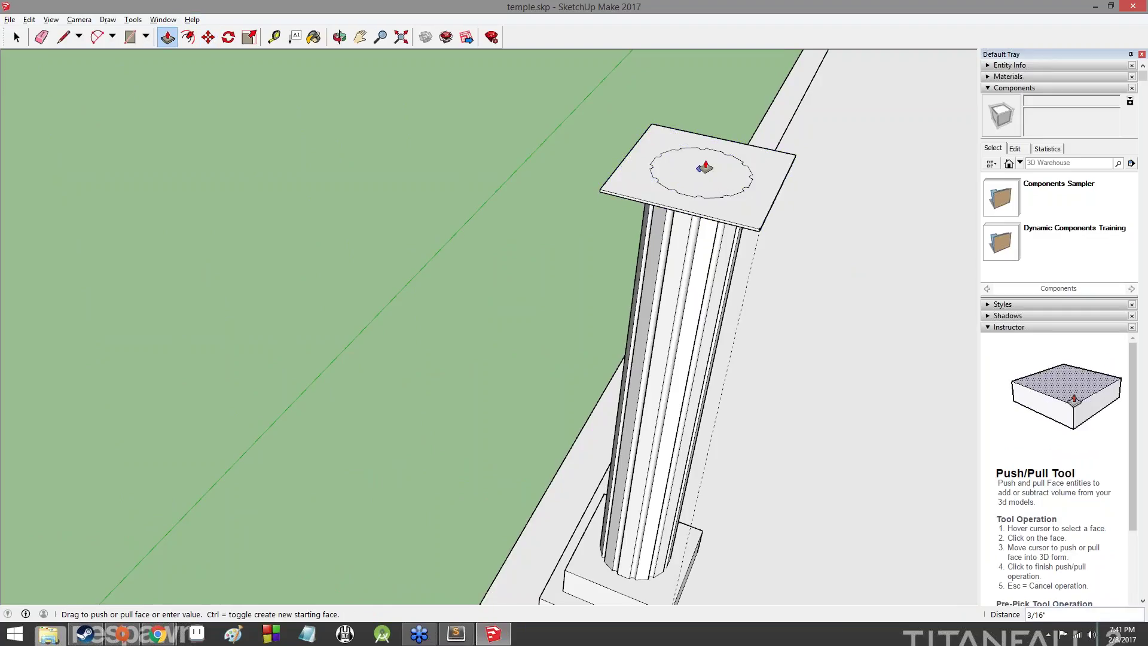
pyautogui.click(706, 173)
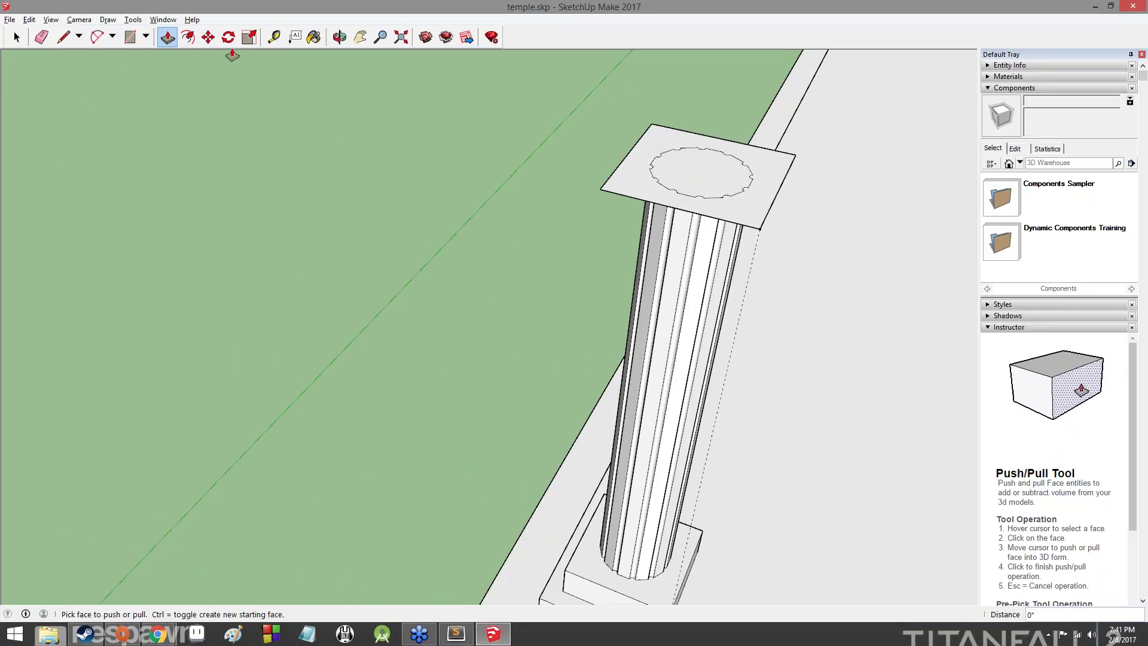
pyautogui.click(63, 37)
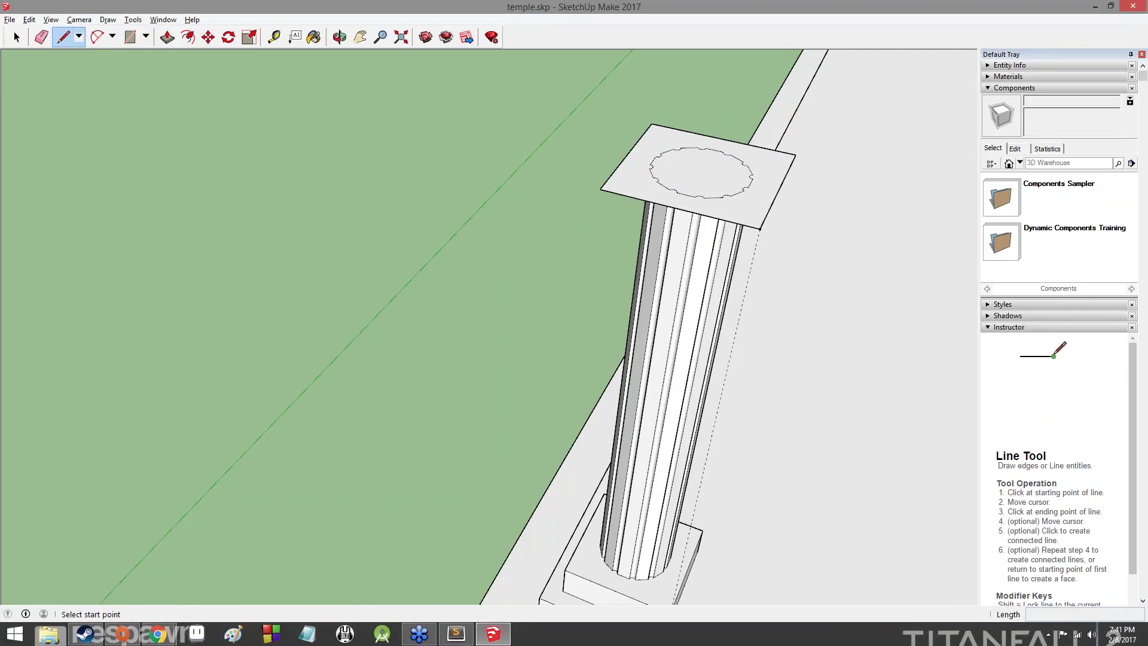
# Step: Try to push/pull the selected square cap, and undo the square's move onto the column top
pyautogui.click(17, 37)
pyautogui.tripleClick(724, 199)
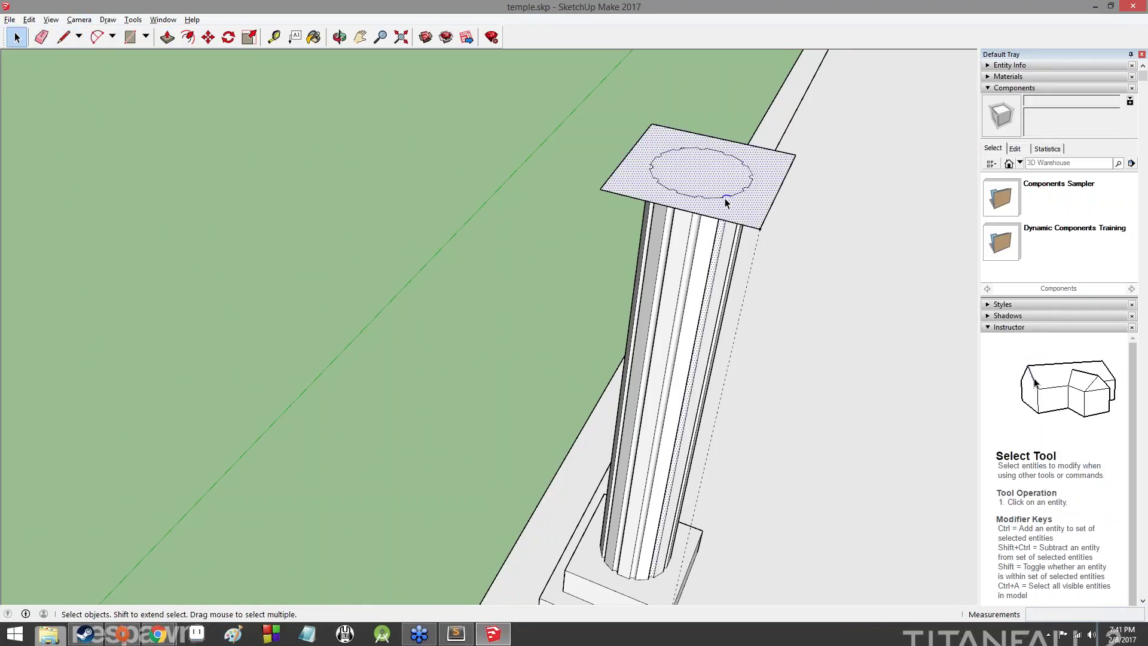
pyautogui.doubleClick(741, 199)
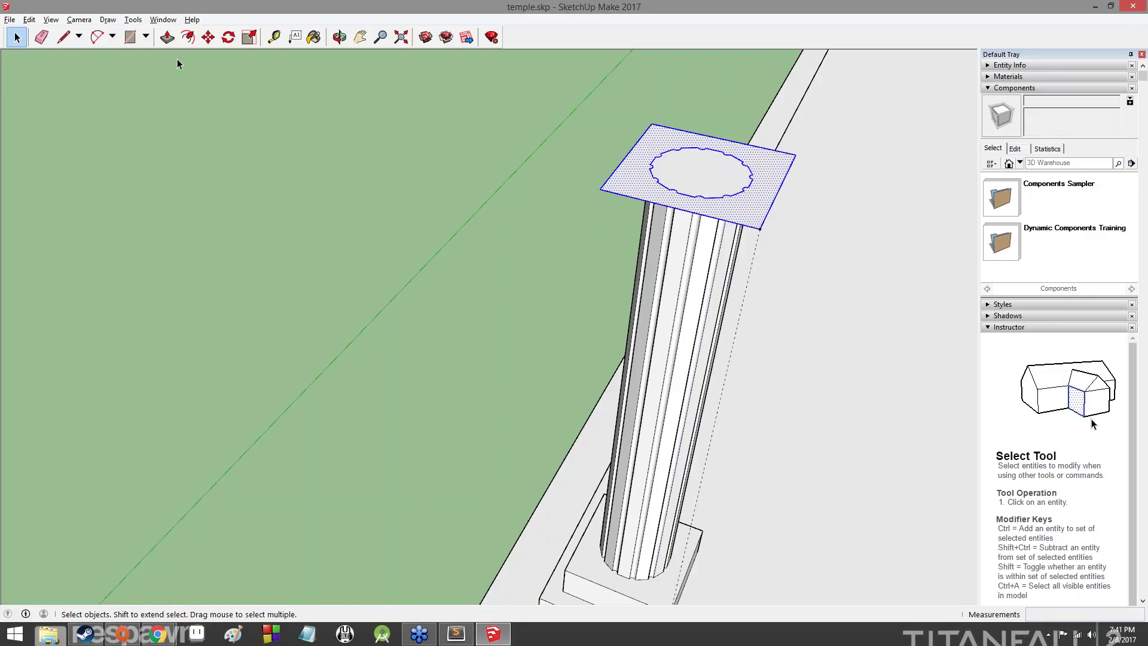
pyautogui.click(168, 37)
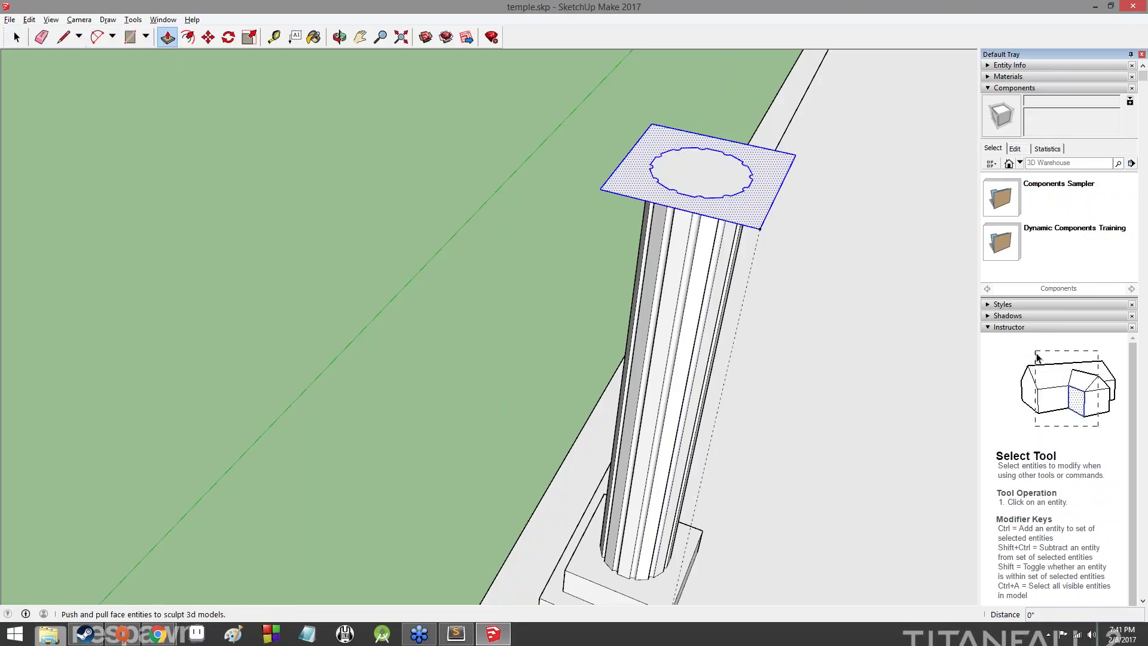
pyautogui.click(742, 205)
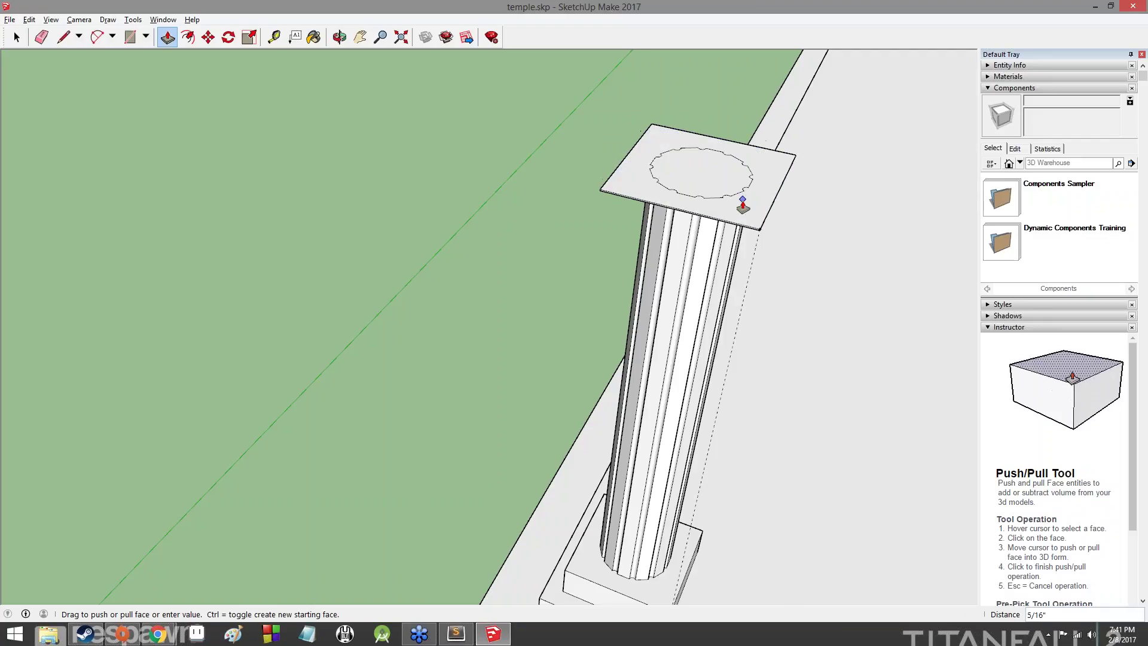
pyautogui.press('Escape')
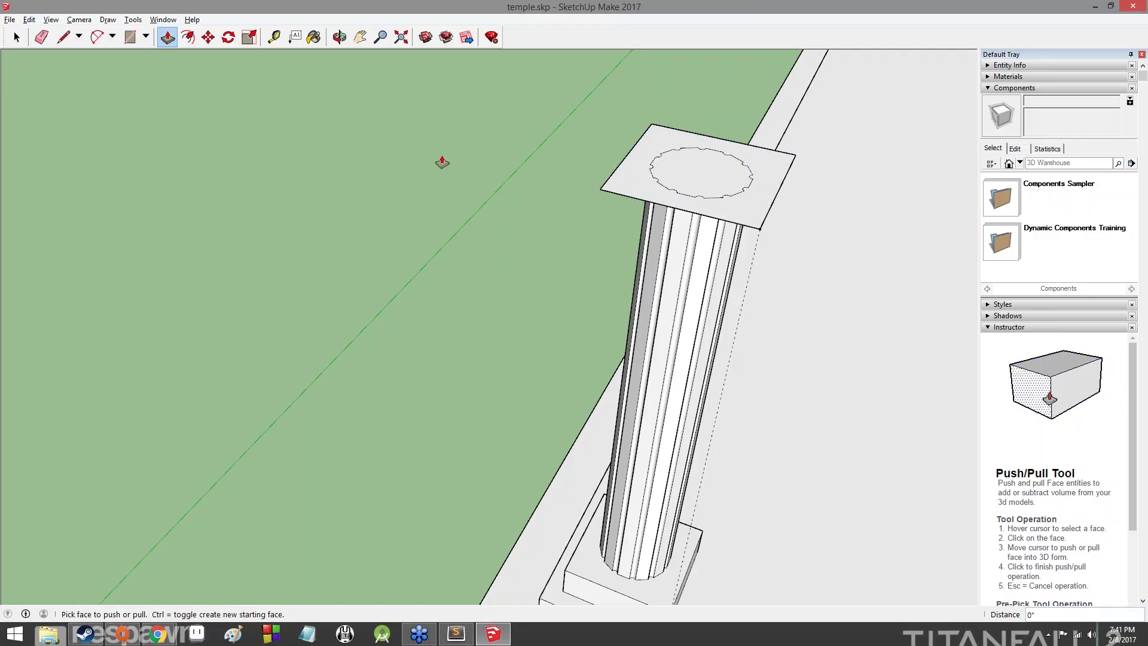
pyautogui.hotkey('ctrl', 'z')
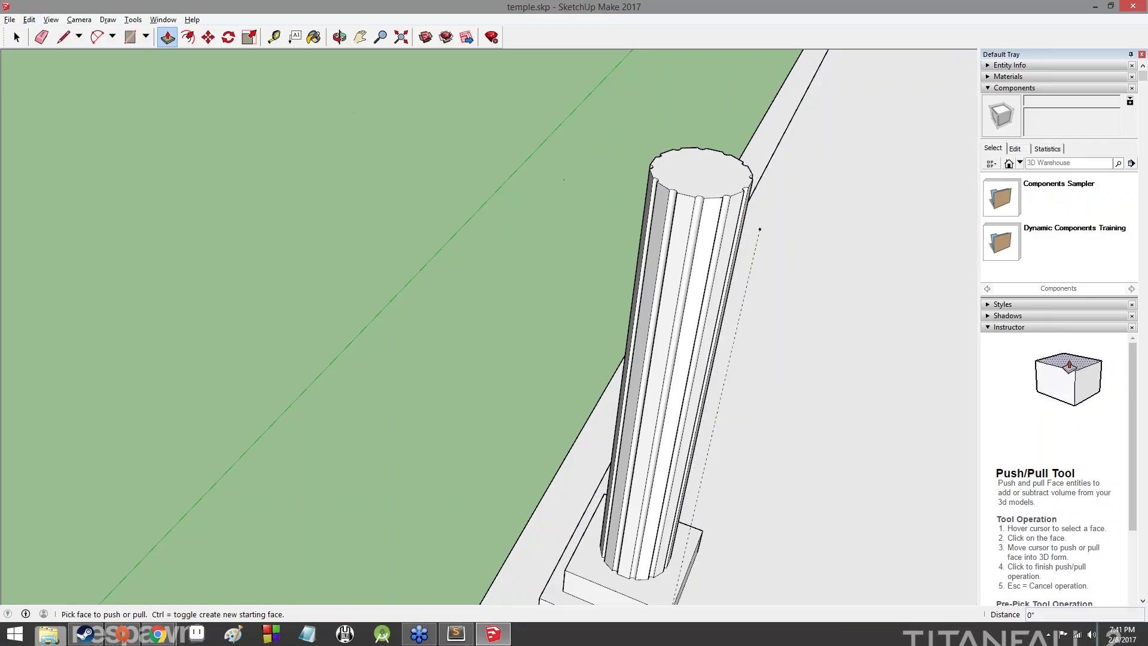
# Step: Create a 12'0.01" vertical guide up from the upper front corner of the column's square base, on the stair side
pyautogui.click(274, 37)
pyautogui.moveTo(398, 326); pyautogui.dragTo(431, 155, button='middle')
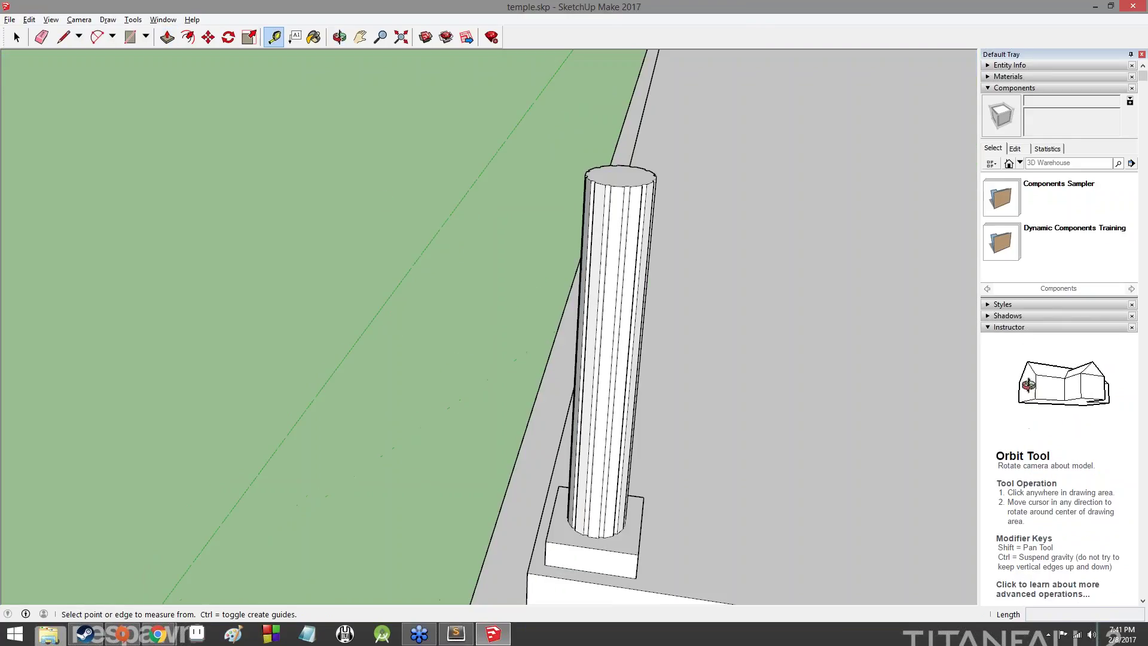
pyautogui.click(639, 553)
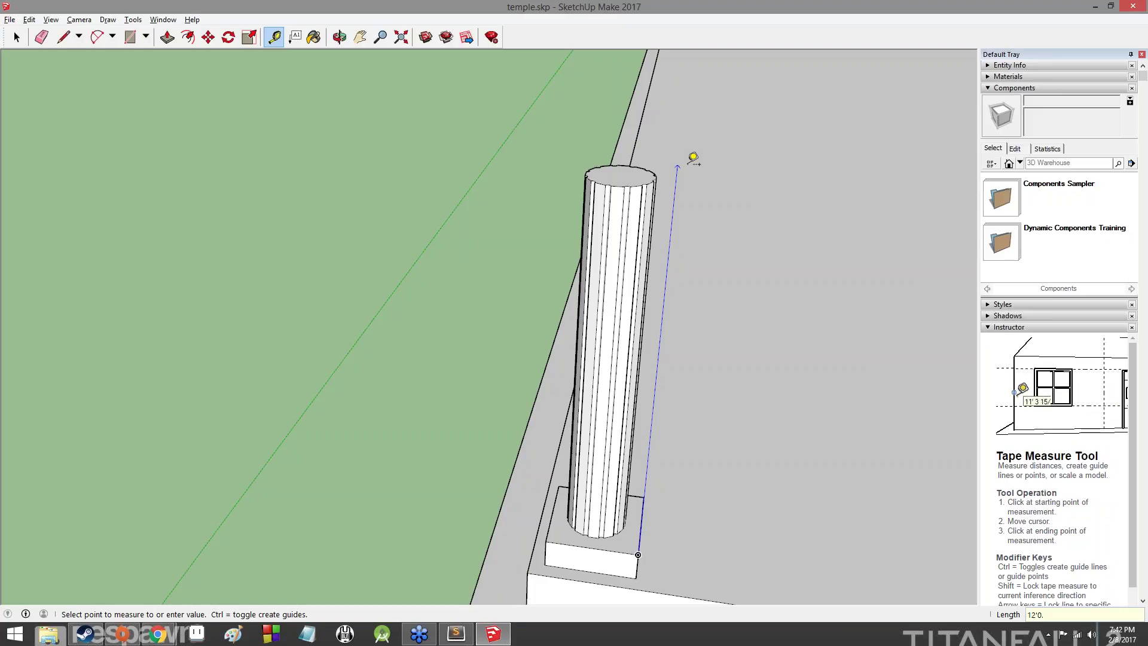
pyautogui.write('.')
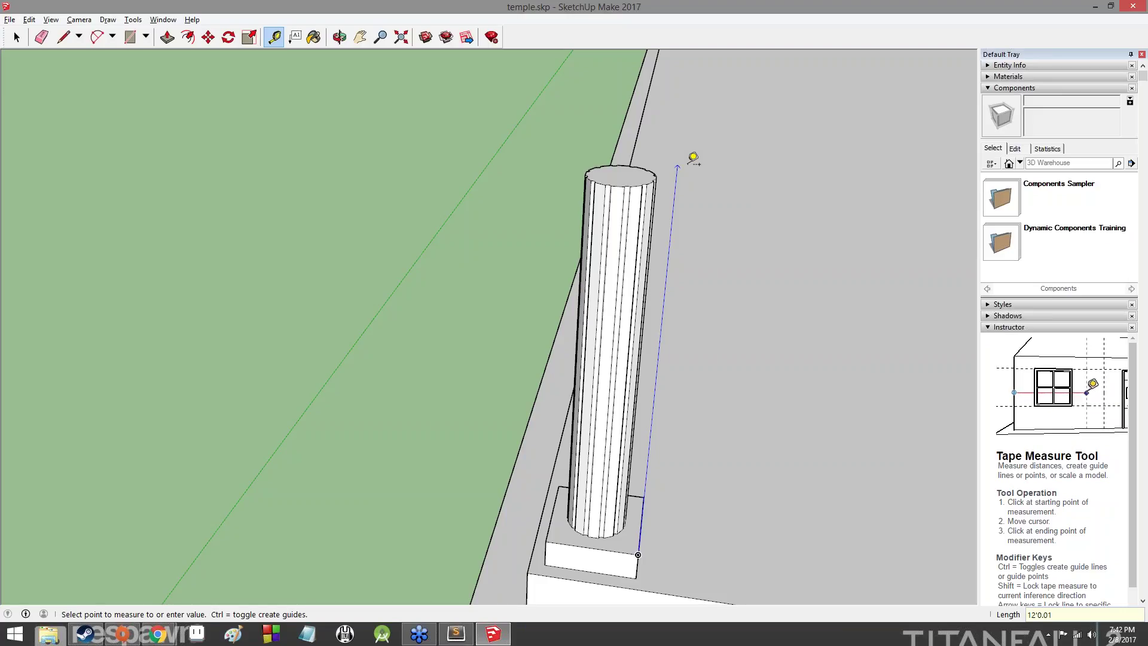
pyautogui.press('Return')
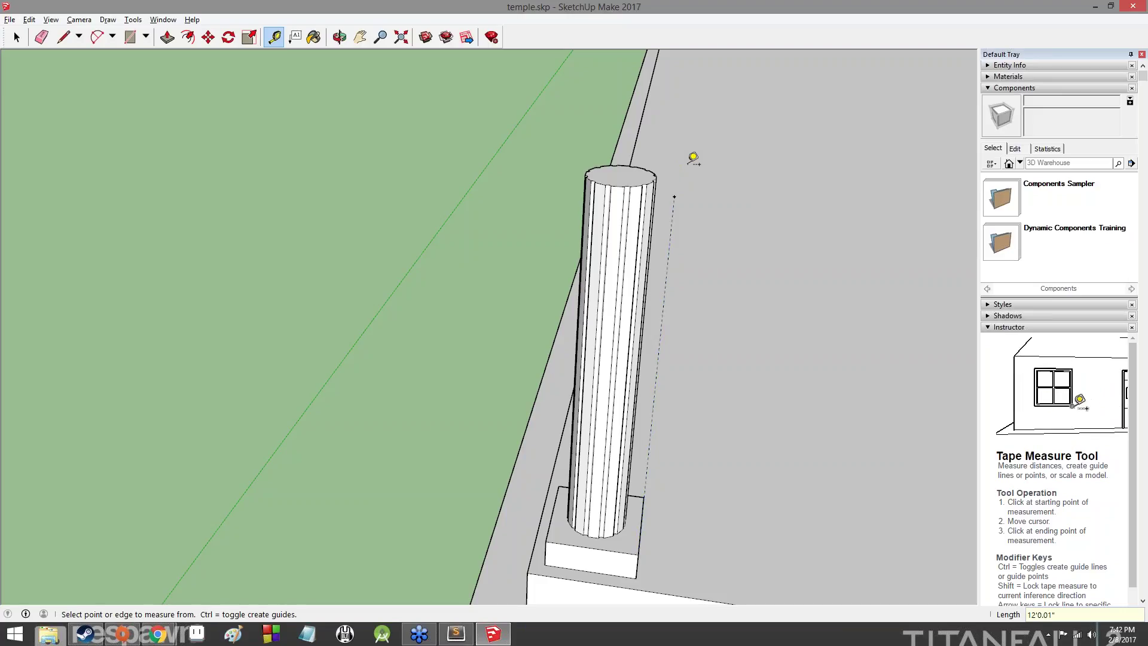
# Step: Move the loose square beside the stairs by its front corner onto the end point of the vertical guide
pyautogui.scroll(-8, 233, 113)
pyautogui.scroll(3, 315, 187)
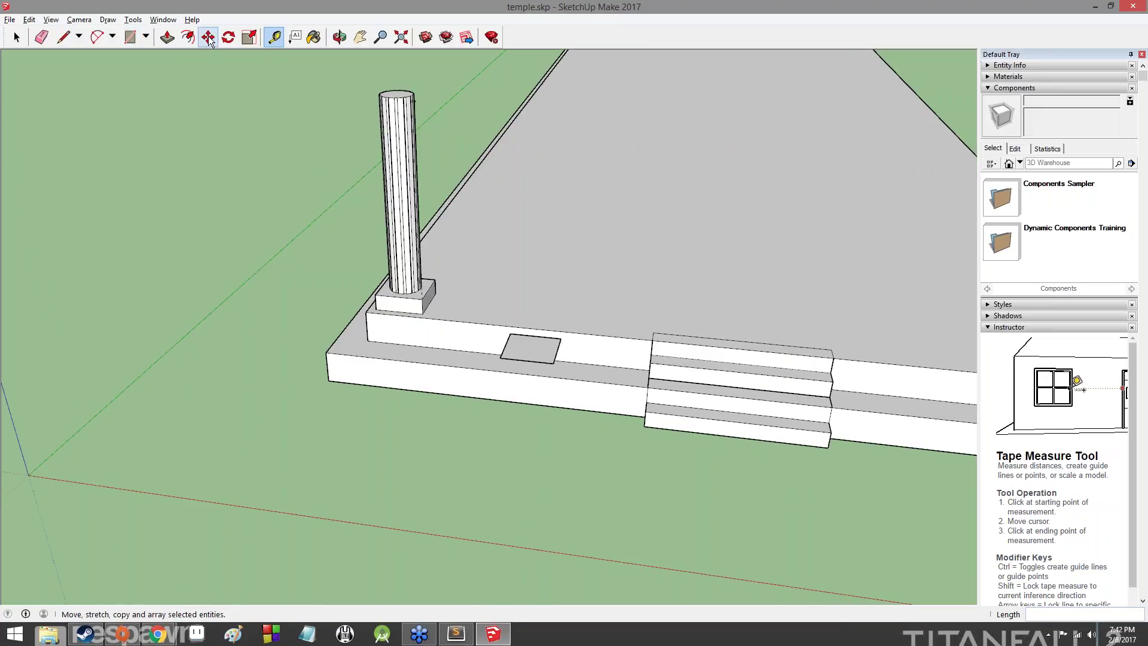
pyautogui.press('space')
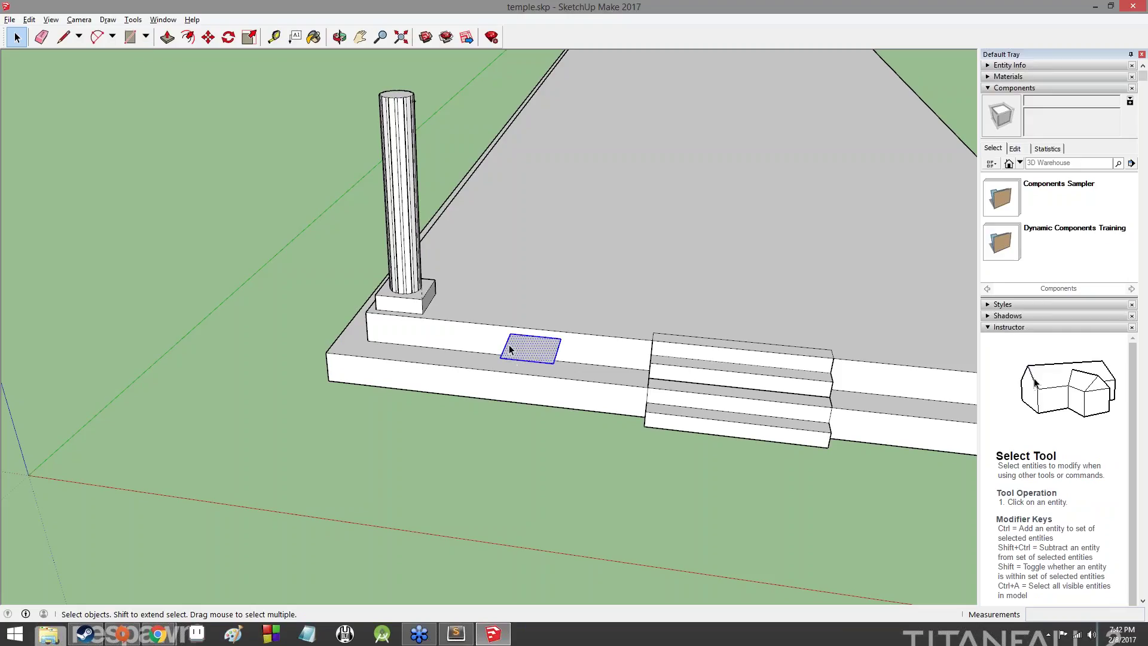
pyautogui.click(208, 37)
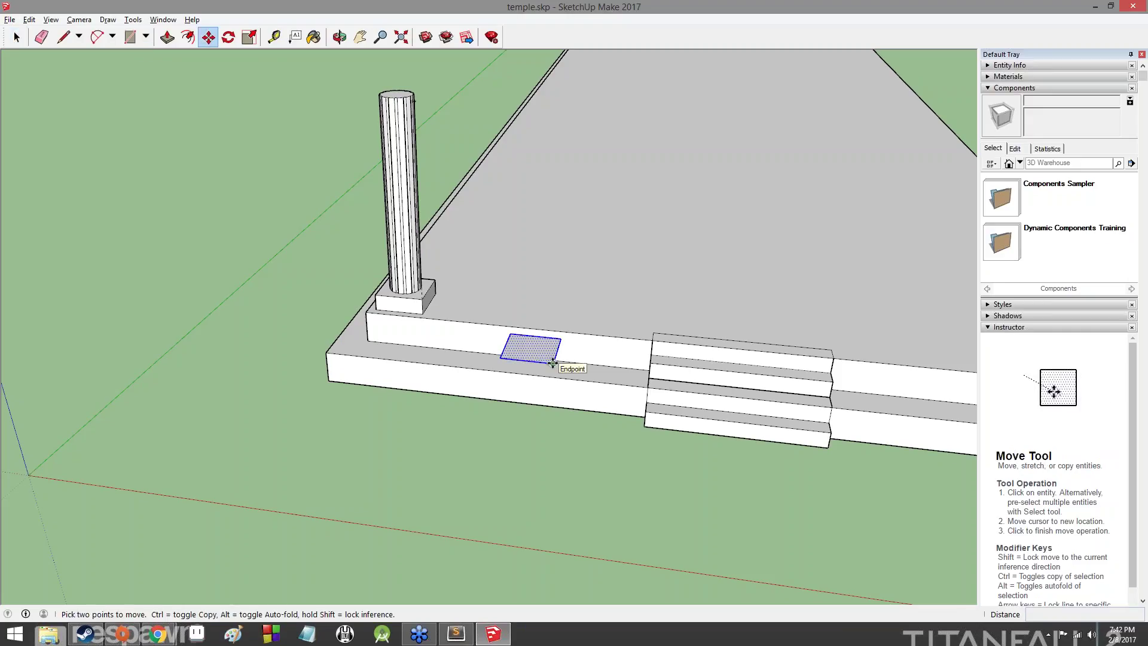
pyautogui.click(553, 363)
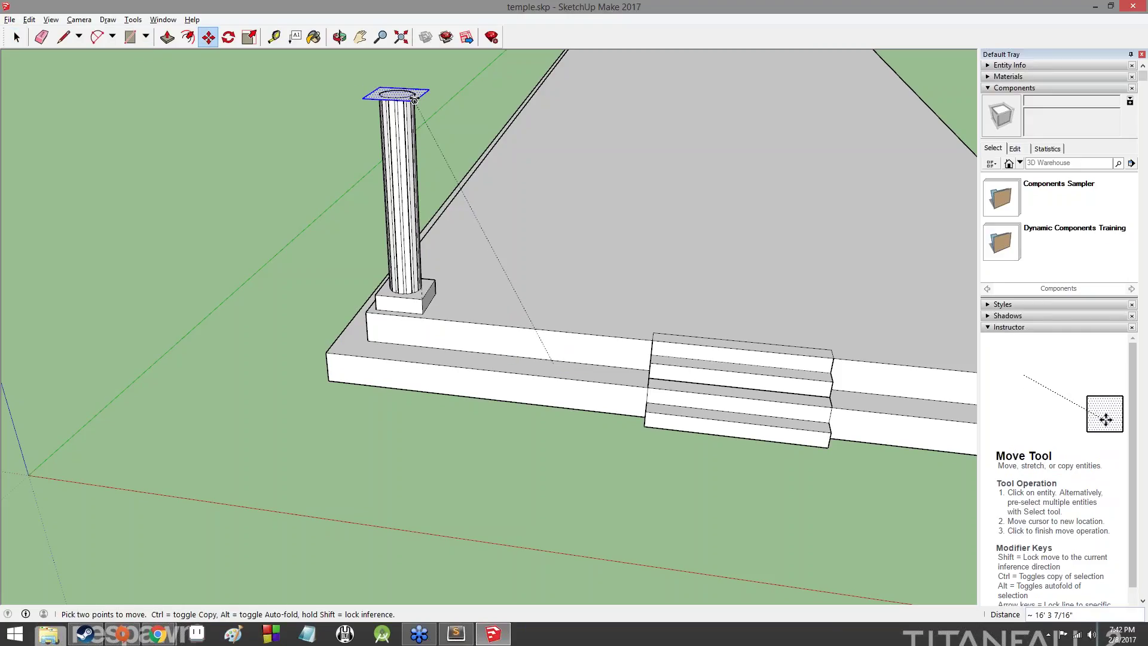
pyautogui.moveTo(315, 97); pyautogui.dragTo(380, 178, button='middle')
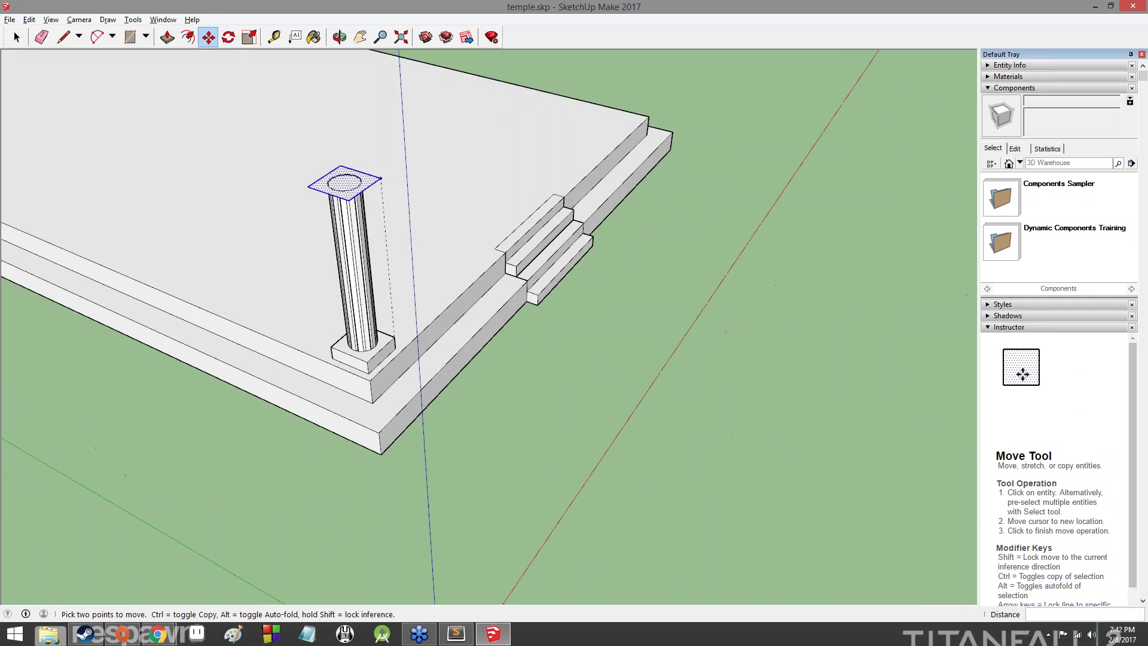
# Step: Try to push/pull the square face on the column top upward by about 6", and undo it
pyautogui.scroll(4, 359, 171)
pyautogui.moveTo(310, 169); pyautogui.dragTo(658, 137, button='middle')
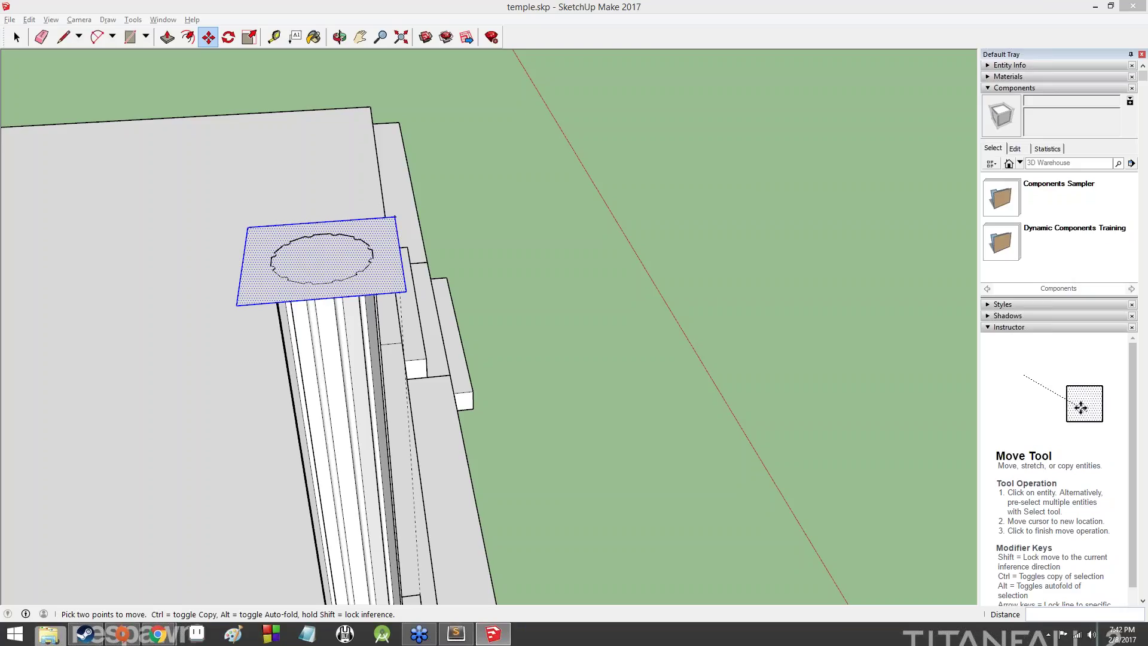
pyautogui.press('p')
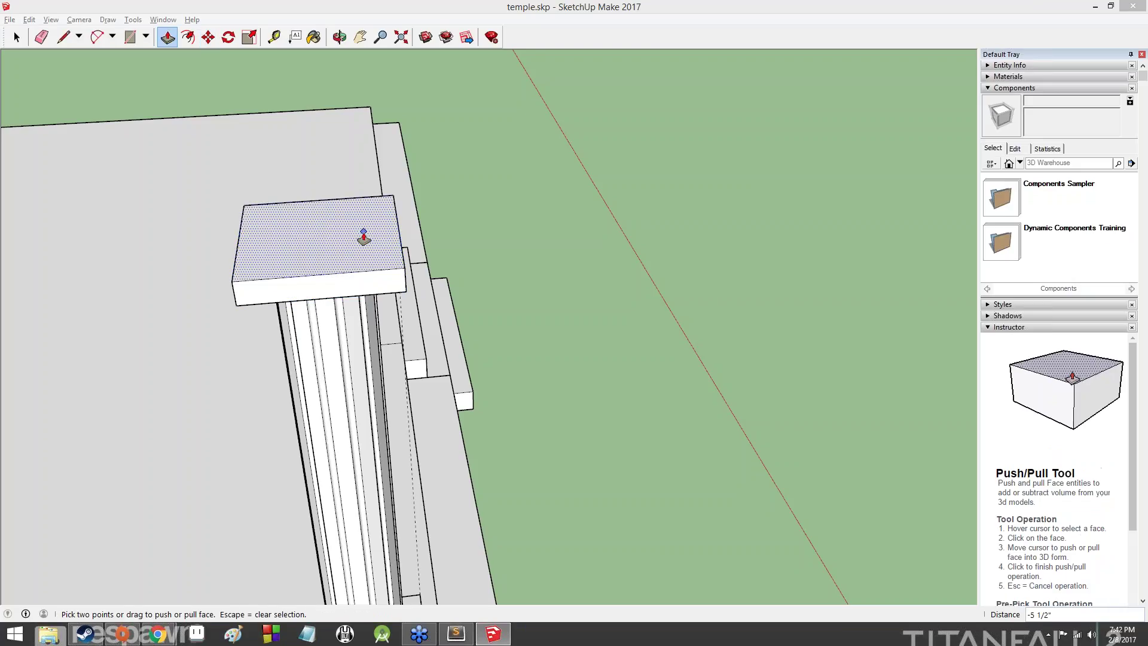
pyautogui.click(363, 231)
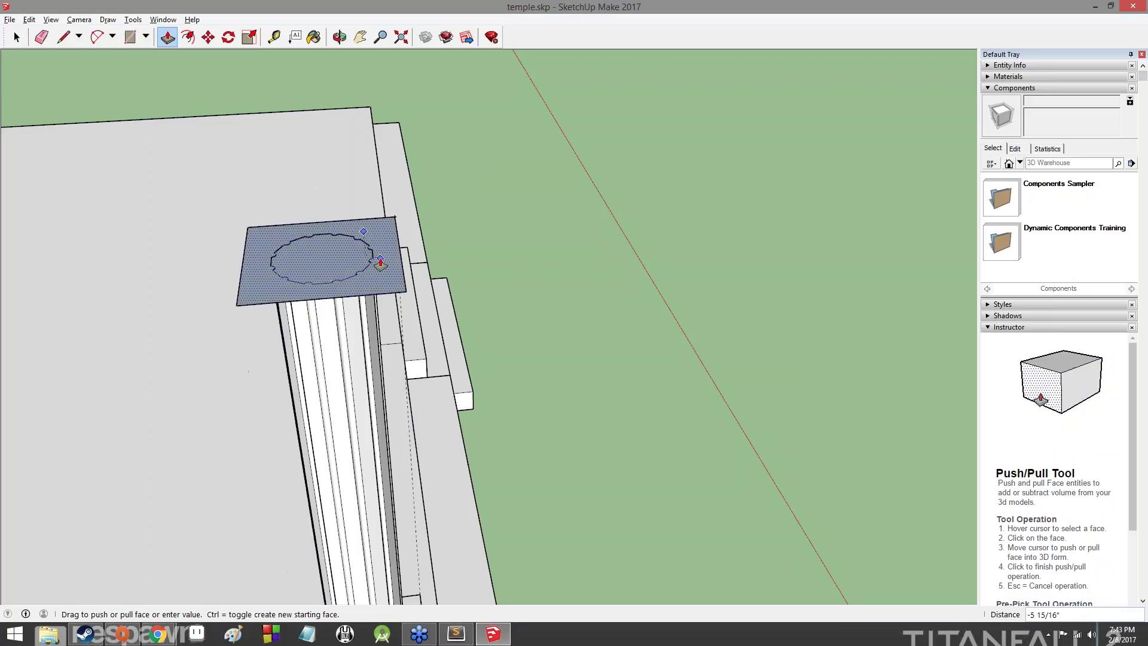
pyautogui.hotkey('ctrl', 'z')
pyautogui.hotkey('ctrl', 'z')
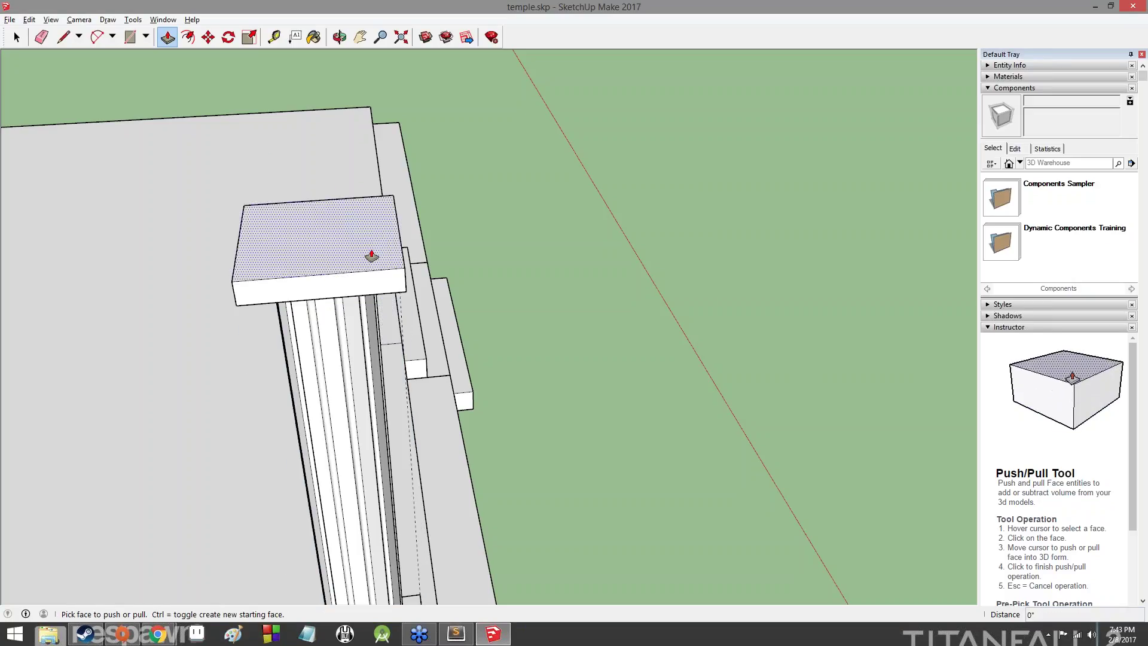
pyautogui.hotkey('ctrl', 'z')
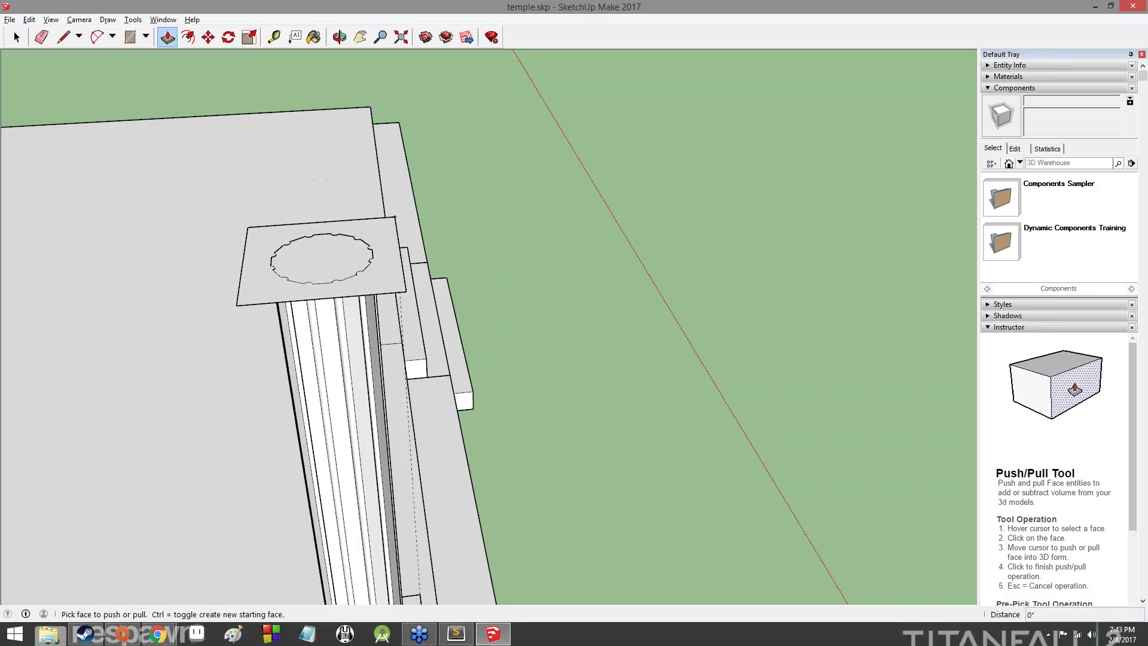
# Step: Push/pull the square face on the column top upward to make a cap 1' thick
pyautogui.click(379, 256)
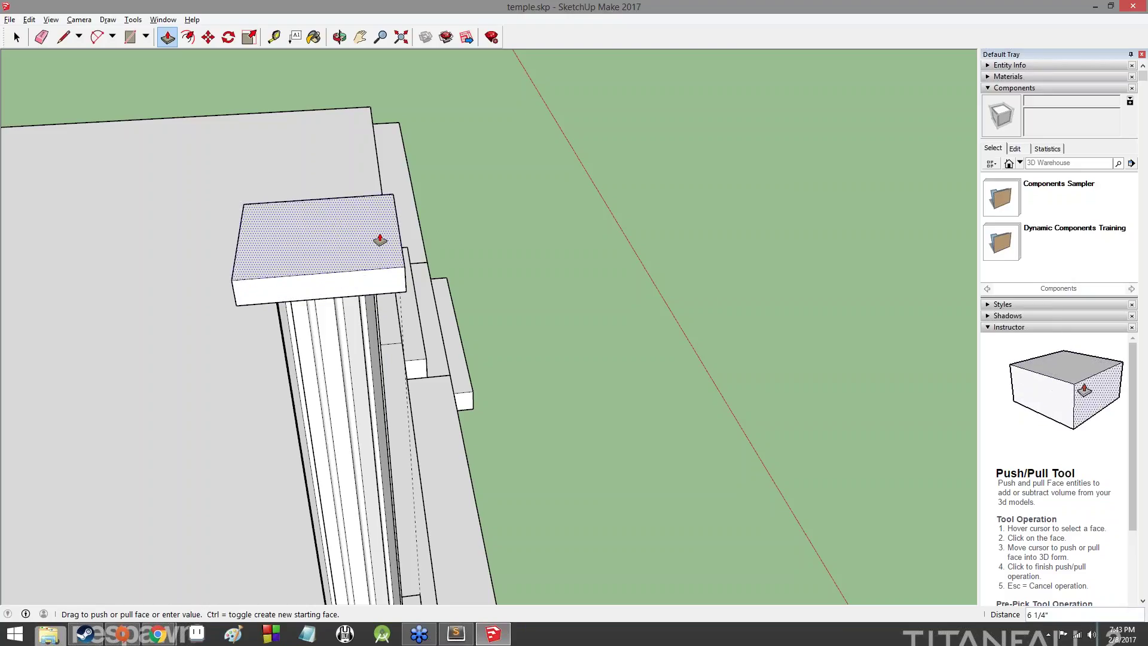
pyautogui.click(380, 240)
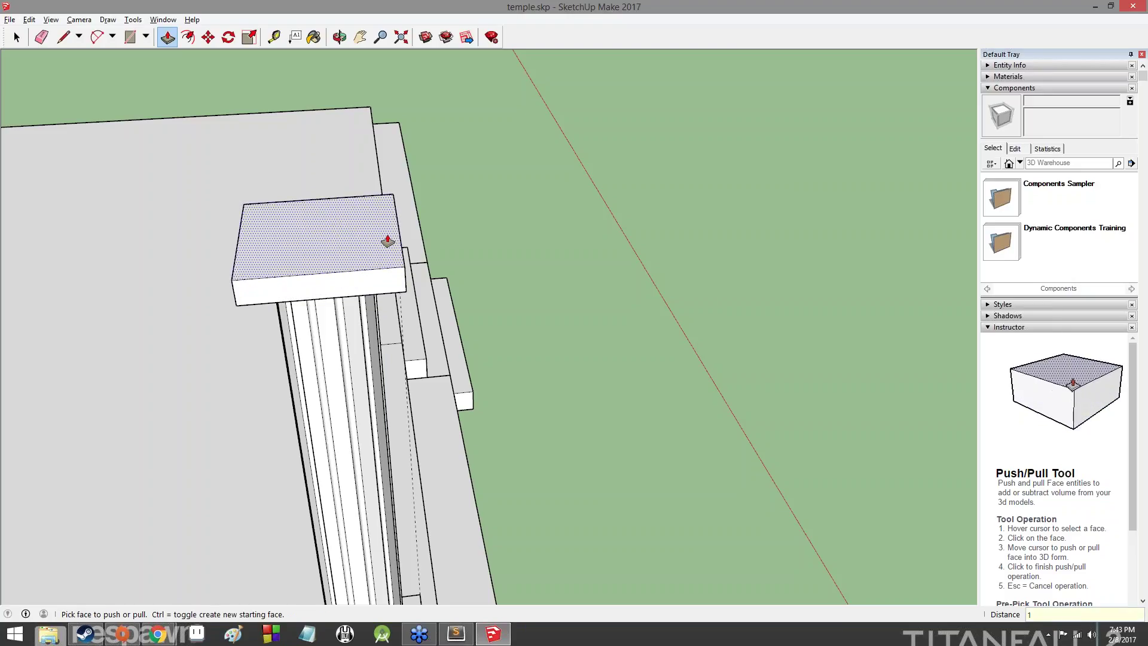
pyautogui.click(388, 240)
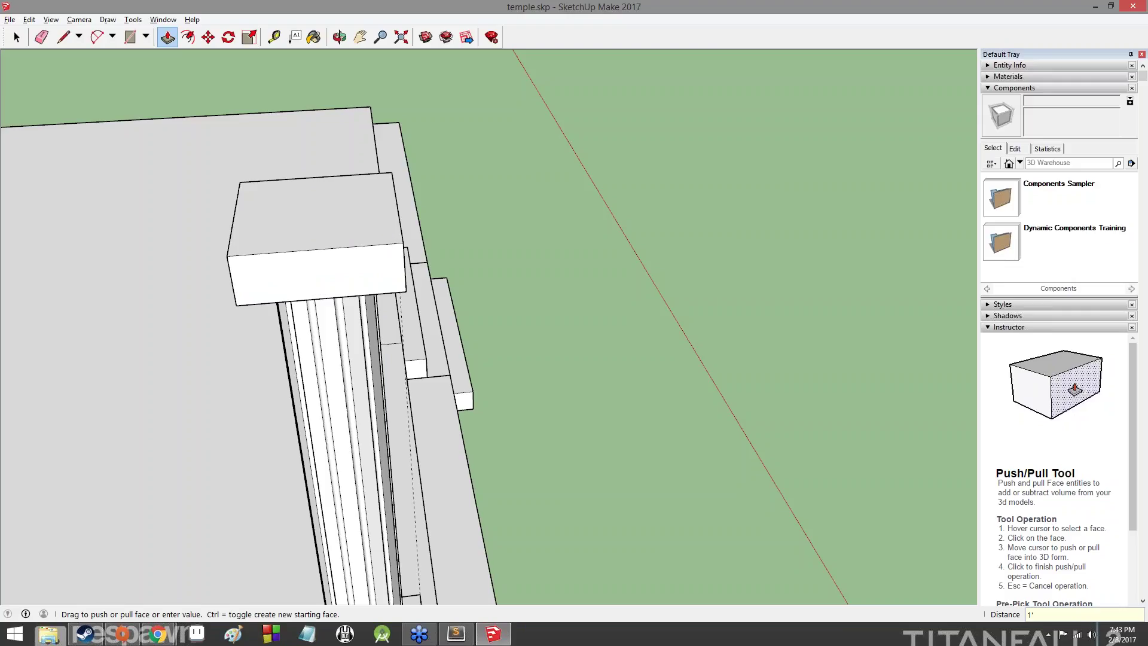
pyautogui.press('space')
# Step: Examine the capped column and its alignment with the base from several angles and distances
pyautogui.moveTo(609, 318); pyautogui.dragTo(315, 235, button='middle')
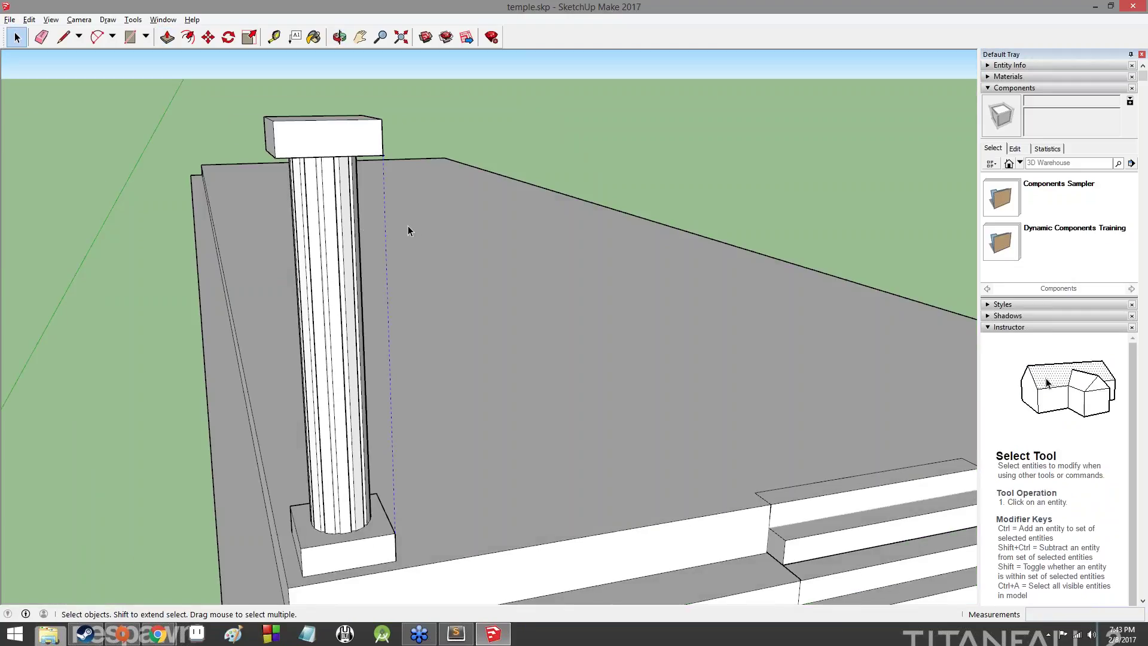
pyautogui.moveTo(189, 203); pyautogui.dragTo(291, 249, button='middle')
pyautogui.scroll(5, 291, 249)
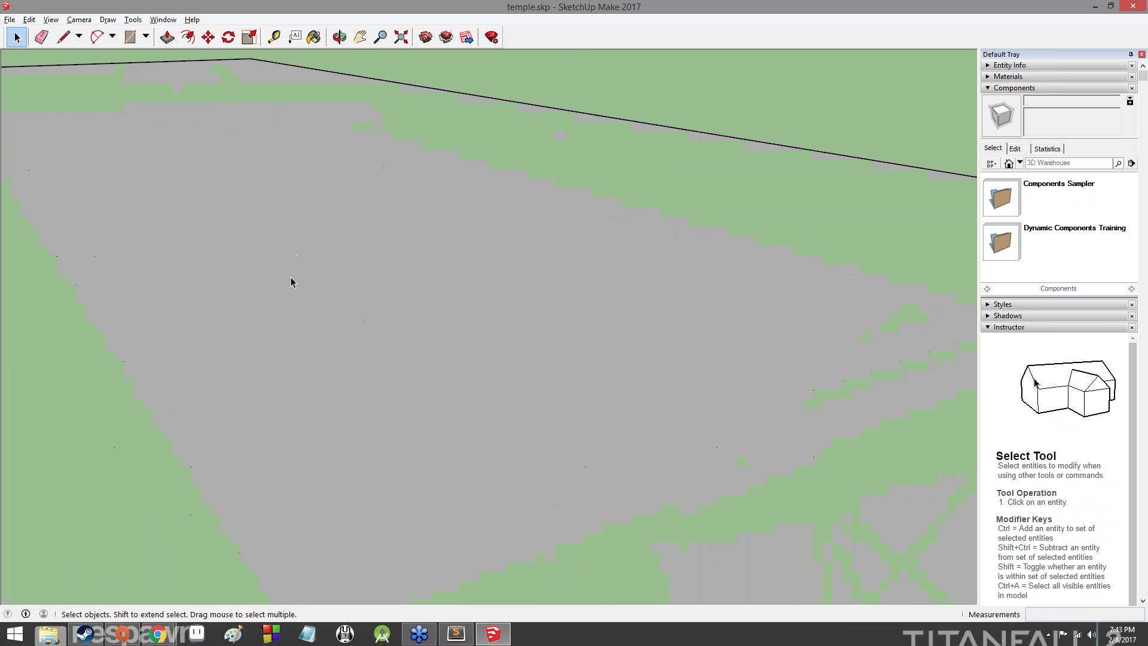
pyautogui.scroll(-3, 290, 277)
pyautogui.scroll(-1, 269, 259)
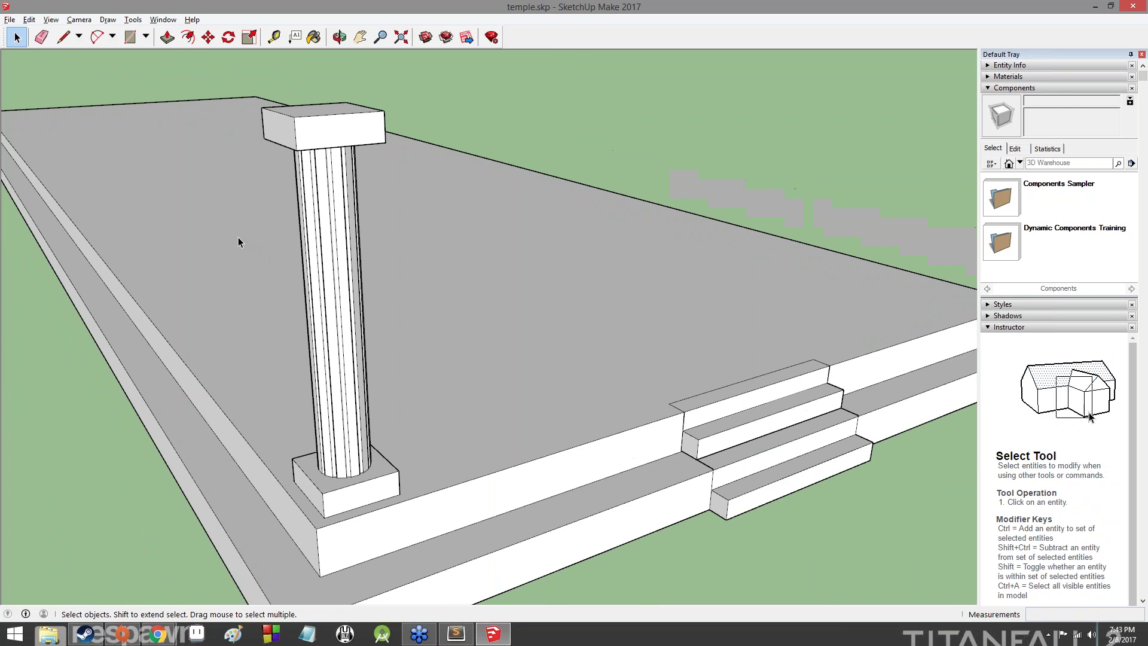
pyautogui.moveTo(236, 238)
pyautogui.mouseDown(button='middle')
pyautogui.moveTo(786, 282)
pyautogui.moveTo(753, 294)
pyautogui.moveTo(361, 271)
pyautogui.moveTo(293, 274)
pyautogui.moveTo(238, 300)
pyautogui.mouseUp(button='middle')
pyautogui.scroll(3, 227, 286)
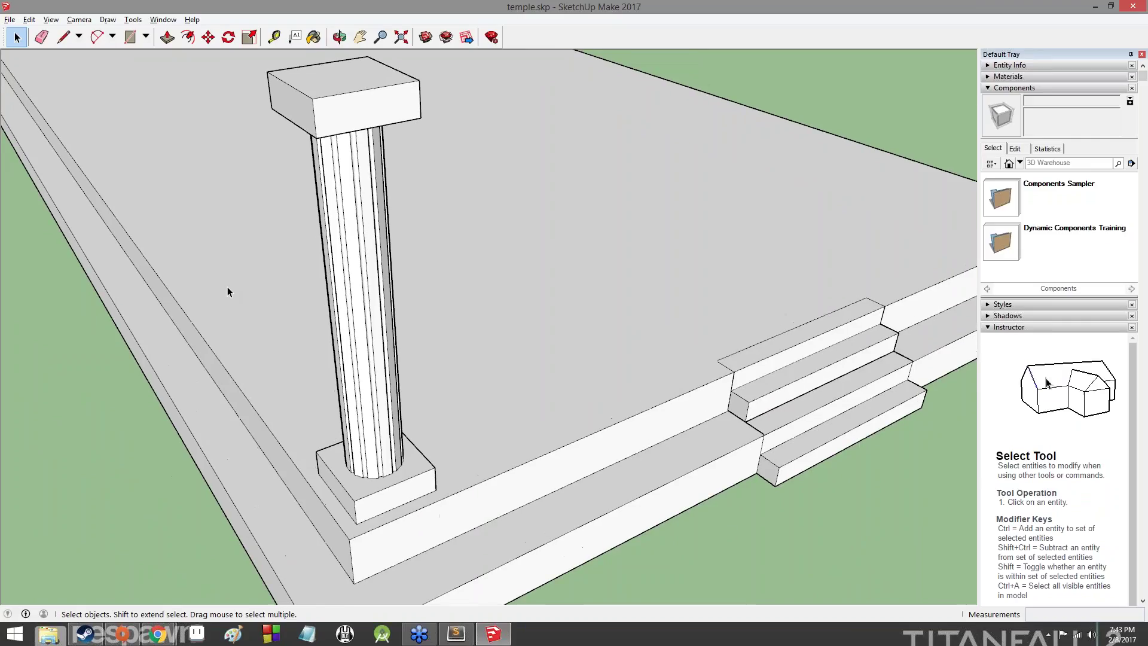
pyautogui.scroll(-1, 227, 286)
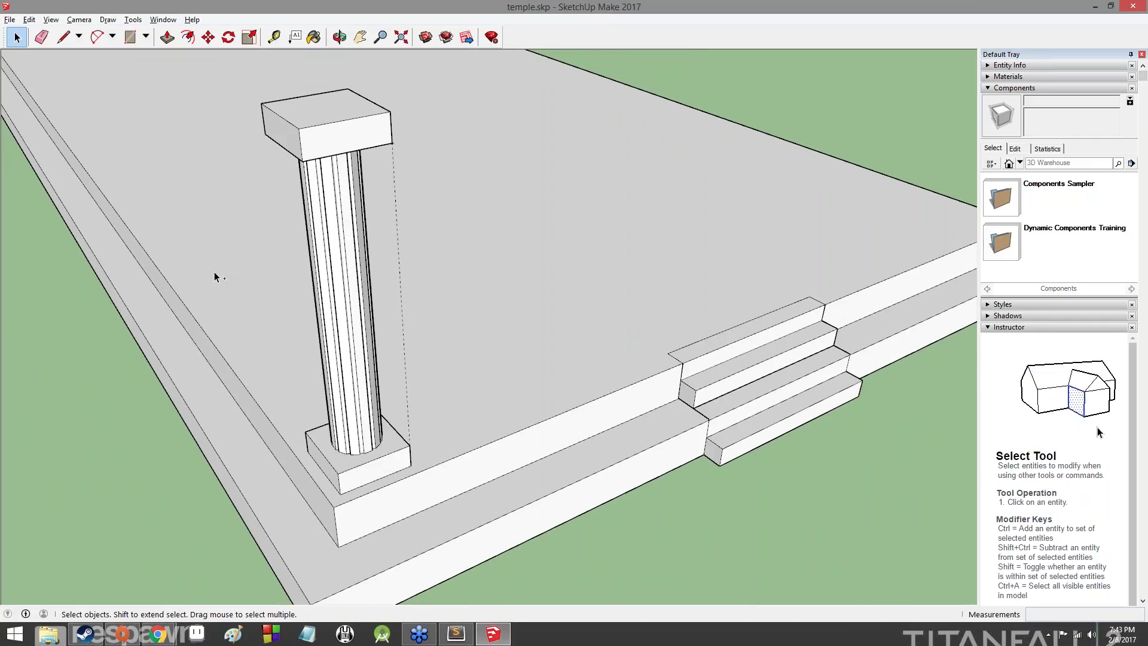
# Step: Undo the cap's extrusion, the square's move onto the column, and the vertical guide beside the column
pyautogui.hotkey('ctrl', 'z')
pyautogui.hotkey('ctrl', 'z')
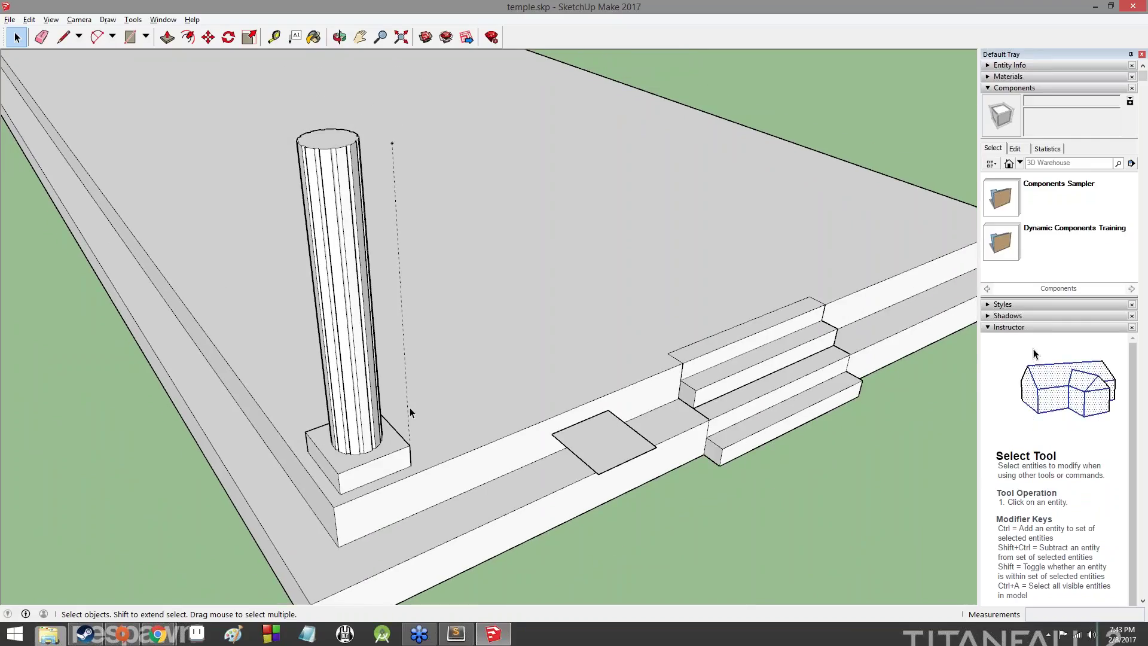
pyautogui.scroll(6, 410, 409)
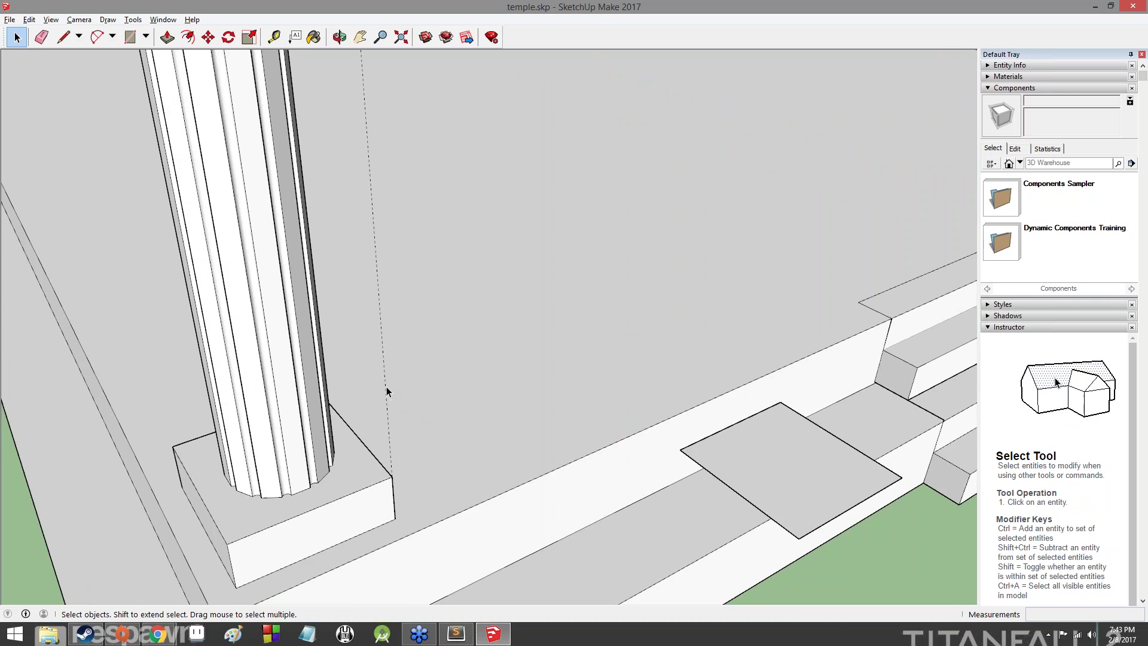
pyautogui.scroll(-8, 386, 389)
pyautogui.click(274, 38)
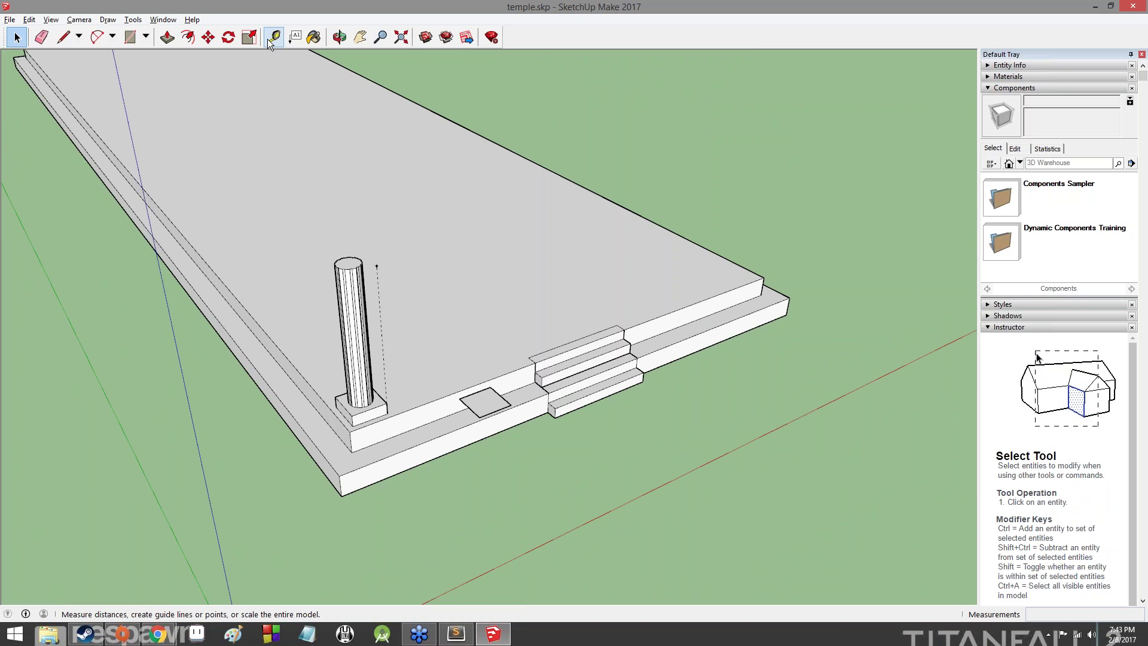
pyautogui.press('space')
pyautogui.scroll(4, 441, 317)
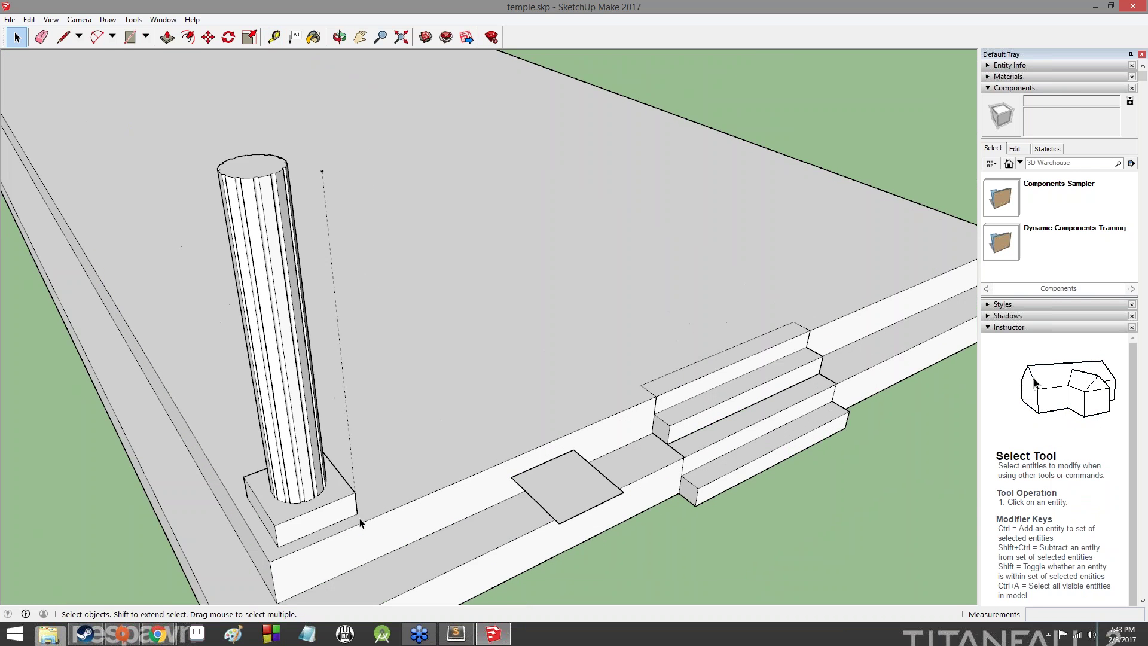
pyautogui.hotkey('ctrl', 'z')
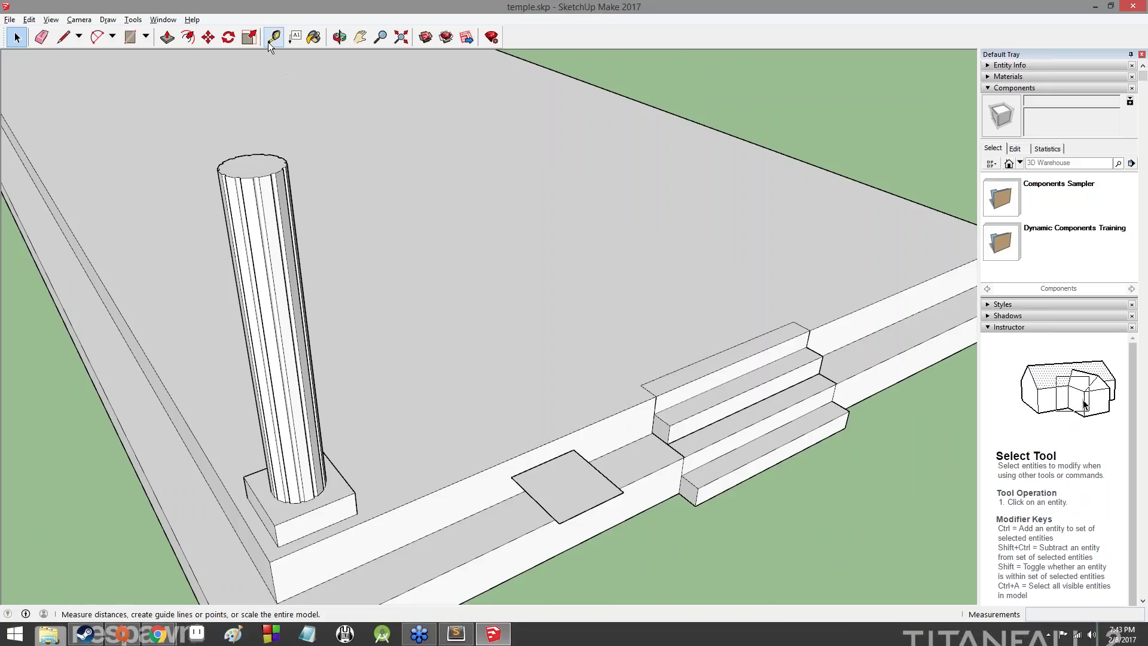
# Step: Create a vertical guide 12'0.01" long upward from the top outer corner of the column's square base
pyautogui.press('t')
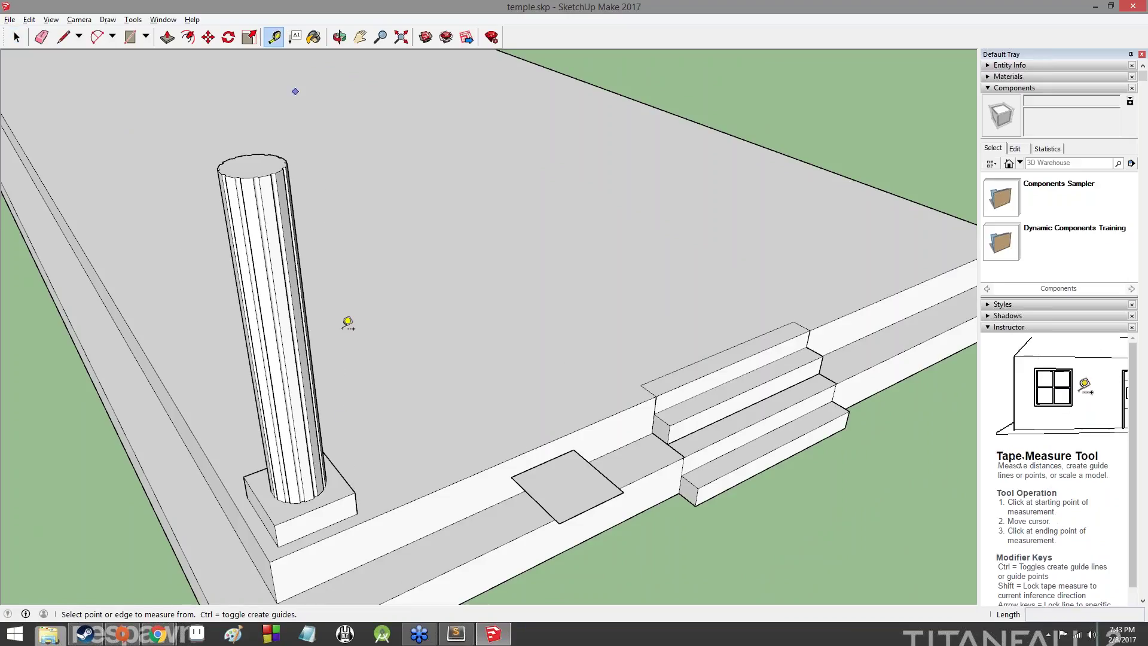
pyautogui.click(355, 491)
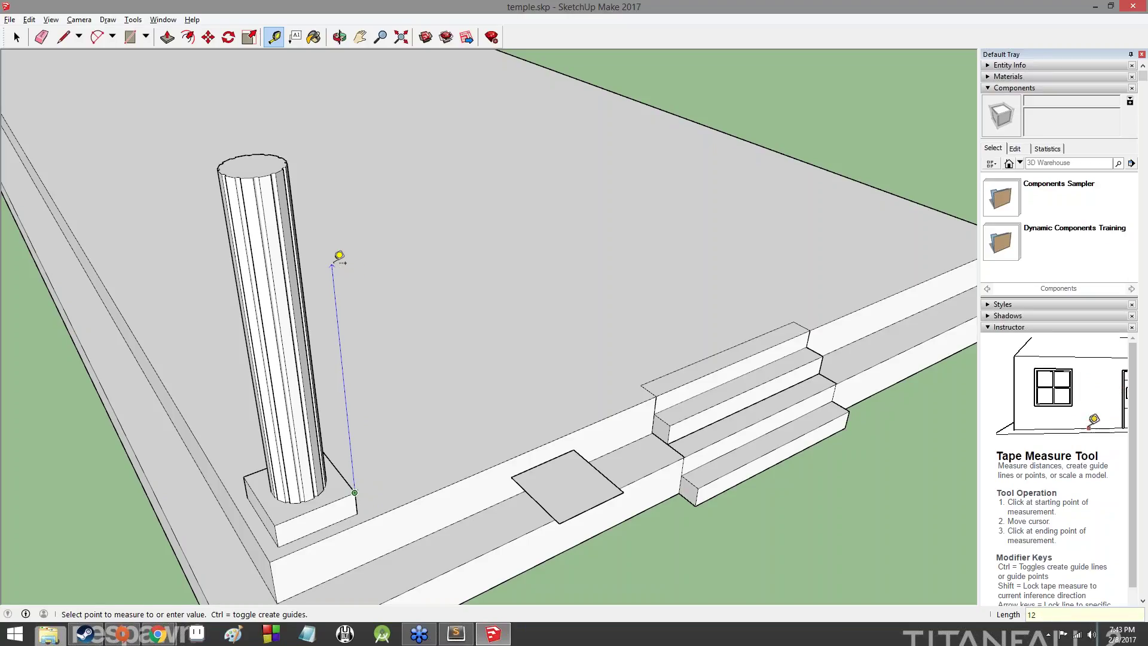
pyautogui.write('\'0.01"')
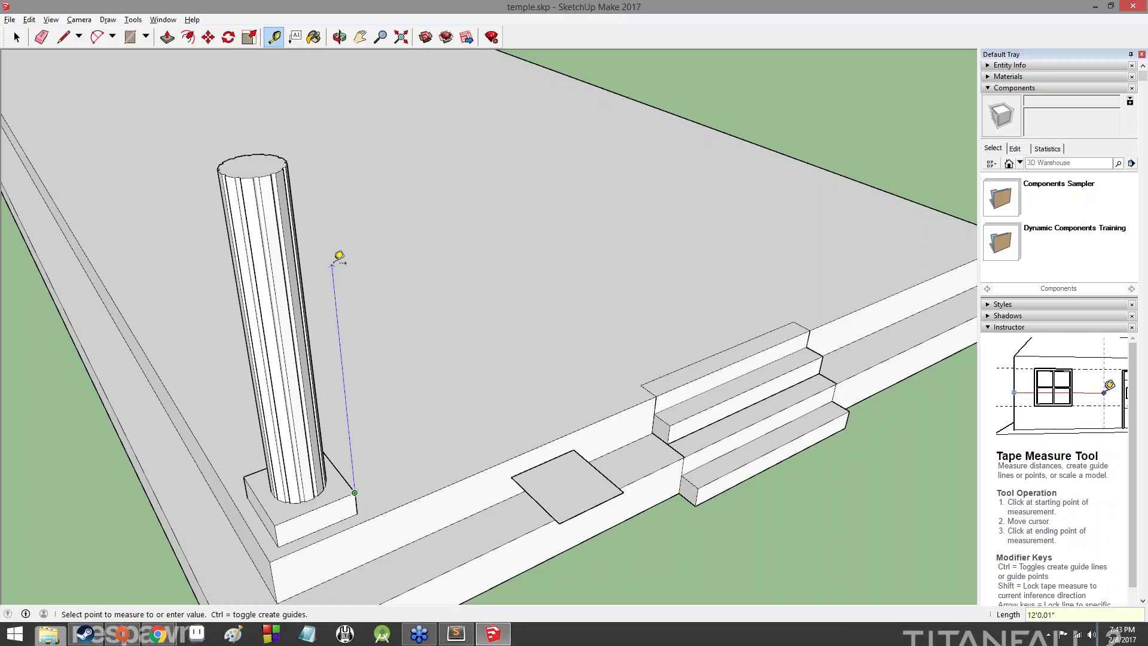
pyautogui.press('Return')
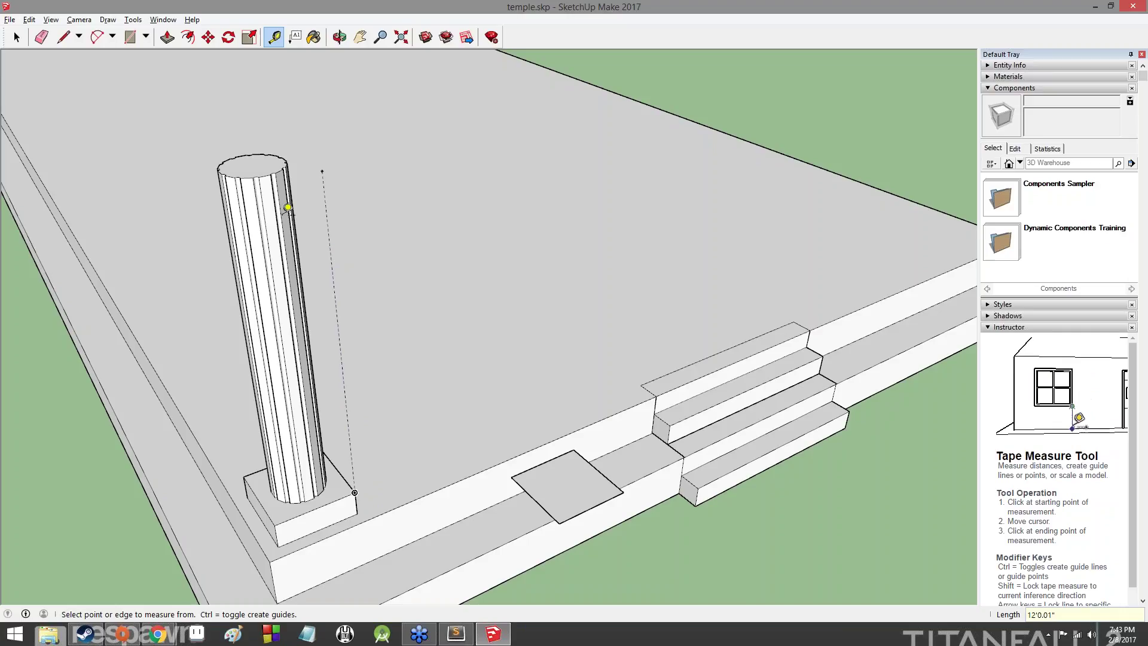
# Step: Move the square face from the platform step by its corner onto the guide's upper end point, over the column top
pyautogui.scroll(5, 309, 169)
pyautogui.scroll(-4, 302, 150)
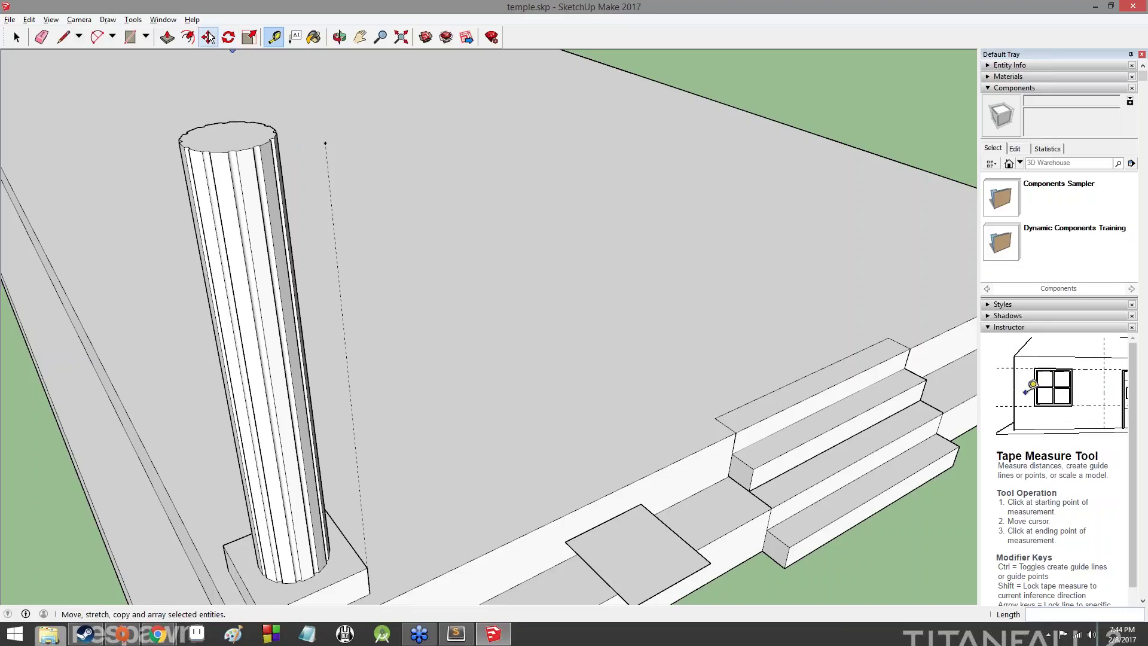
pyautogui.click(16, 37)
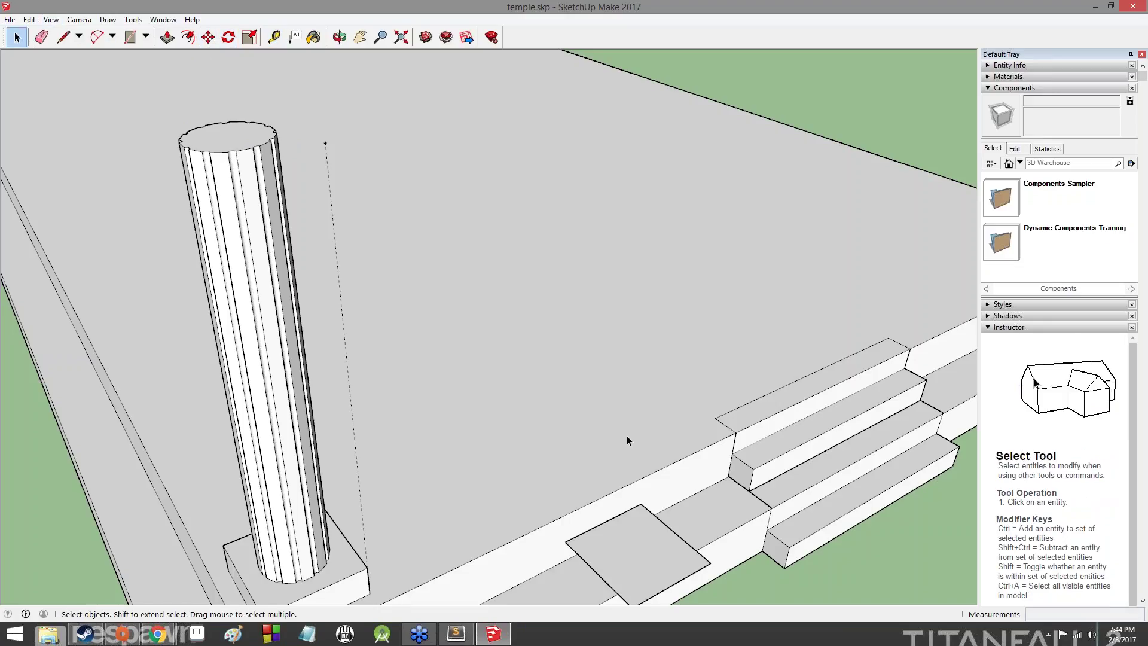
pyautogui.doubleClick(633, 552)
pyautogui.moveTo(781, 560)
pyautogui.mouseDown(button='middle')
pyautogui.moveTo(643, 430)
pyautogui.moveTo(801, 565)
pyautogui.mouseUp(button='middle')
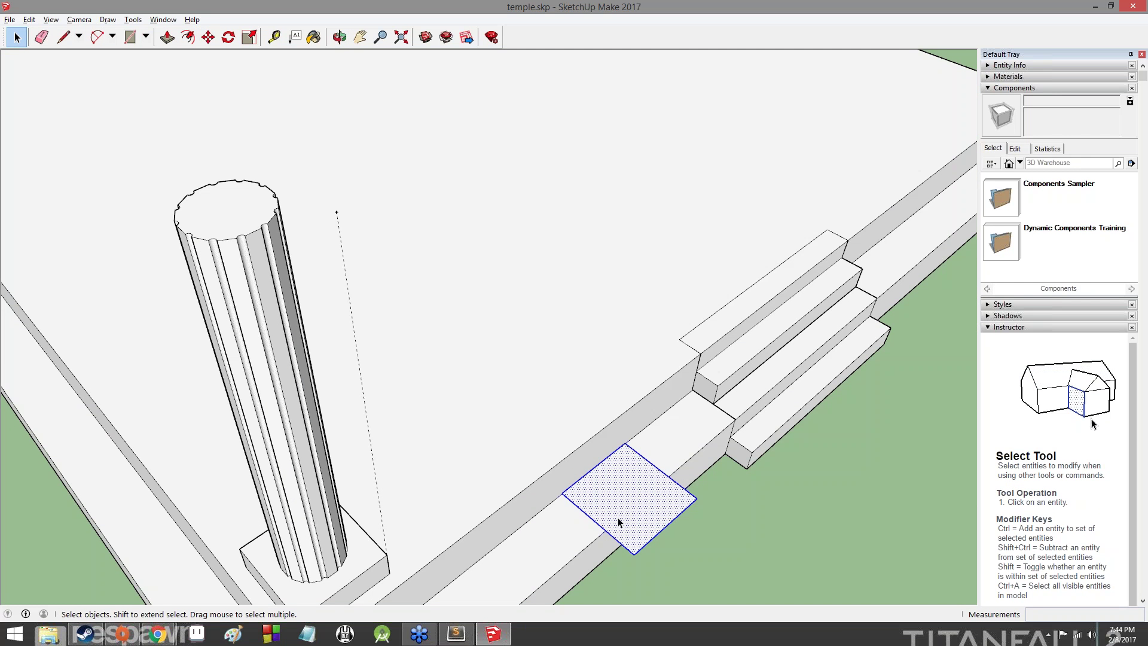
pyautogui.moveTo(562, 337); pyautogui.dragTo(644, 349, button='middle')
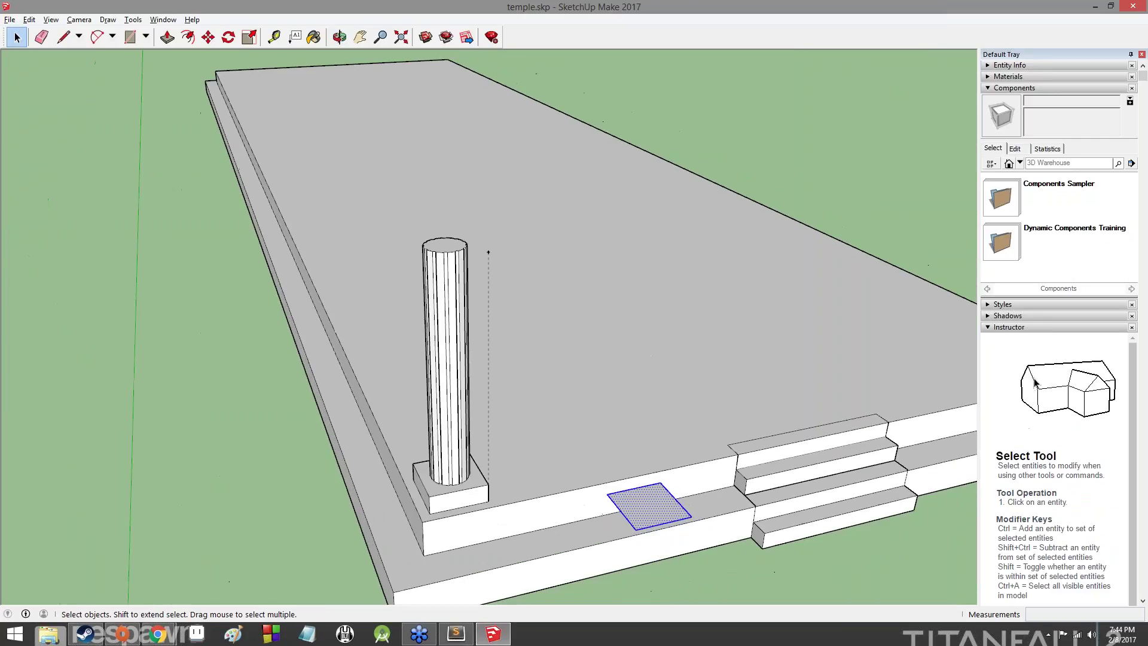
pyautogui.click(208, 37)
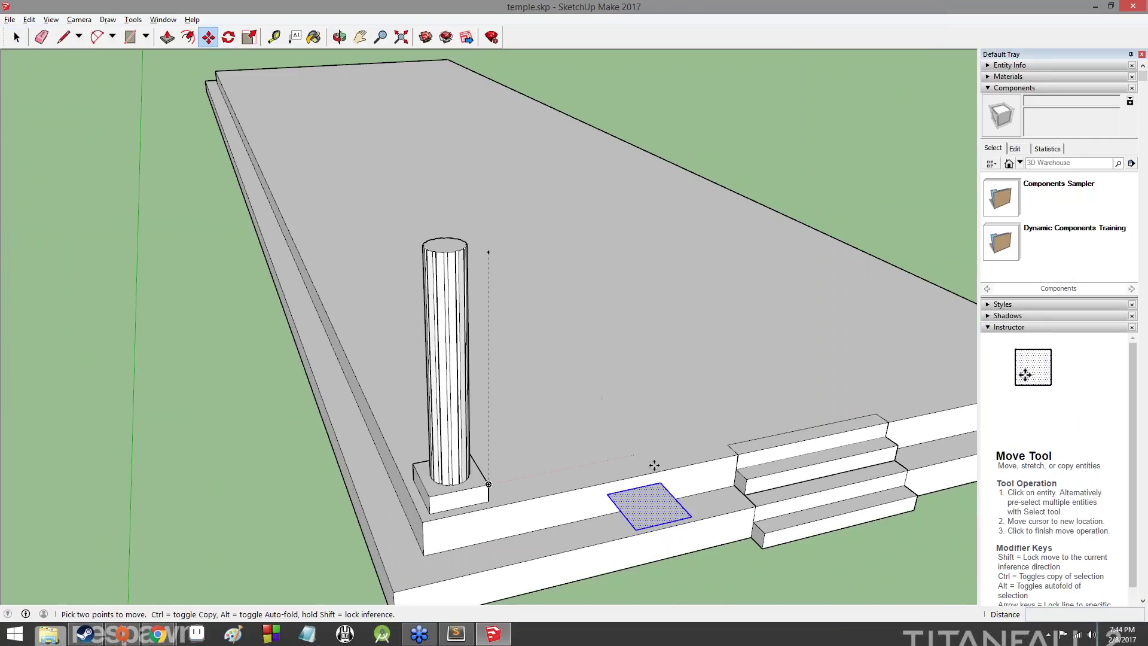
pyautogui.click(692, 516)
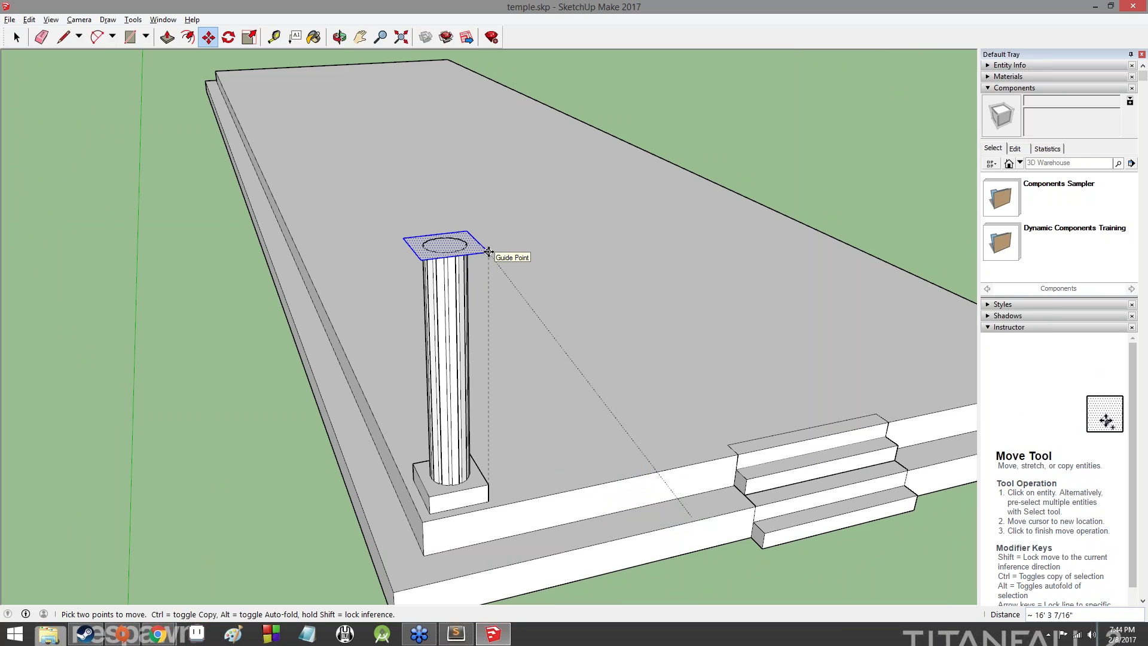
pyautogui.click(489, 252)
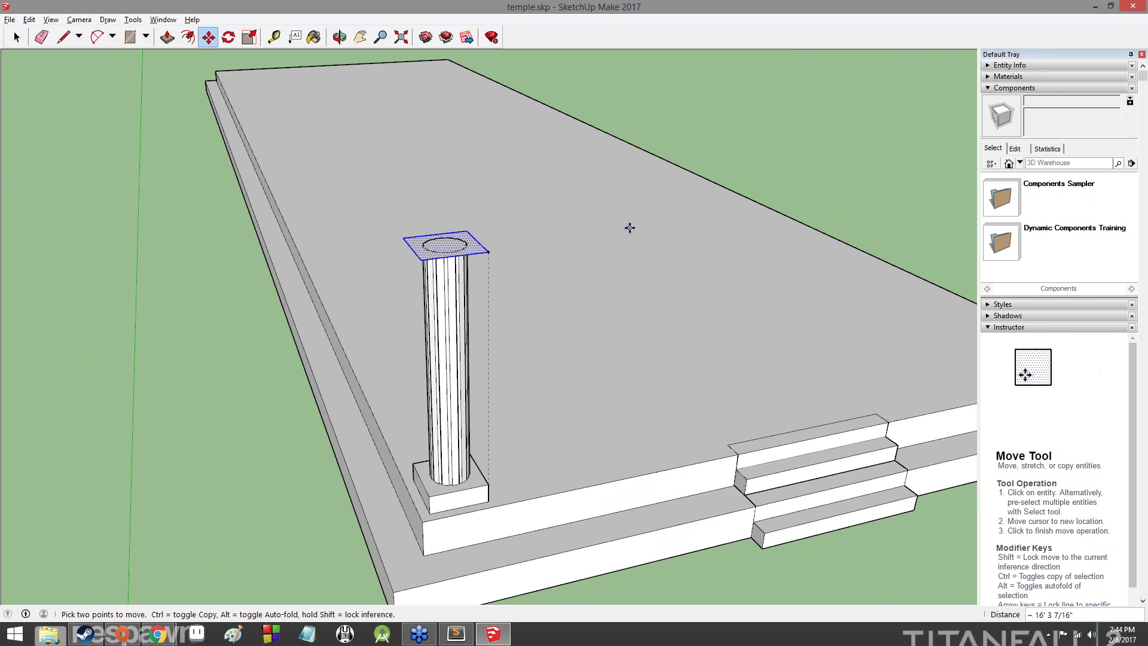
# Step: Push/pull the square face over the column upward to make a cap 1' thick
pyautogui.moveTo(628, 227); pyautogui.dragTo(360, 290, button='middle')
pyautogui.scroll(5, 360, 290)
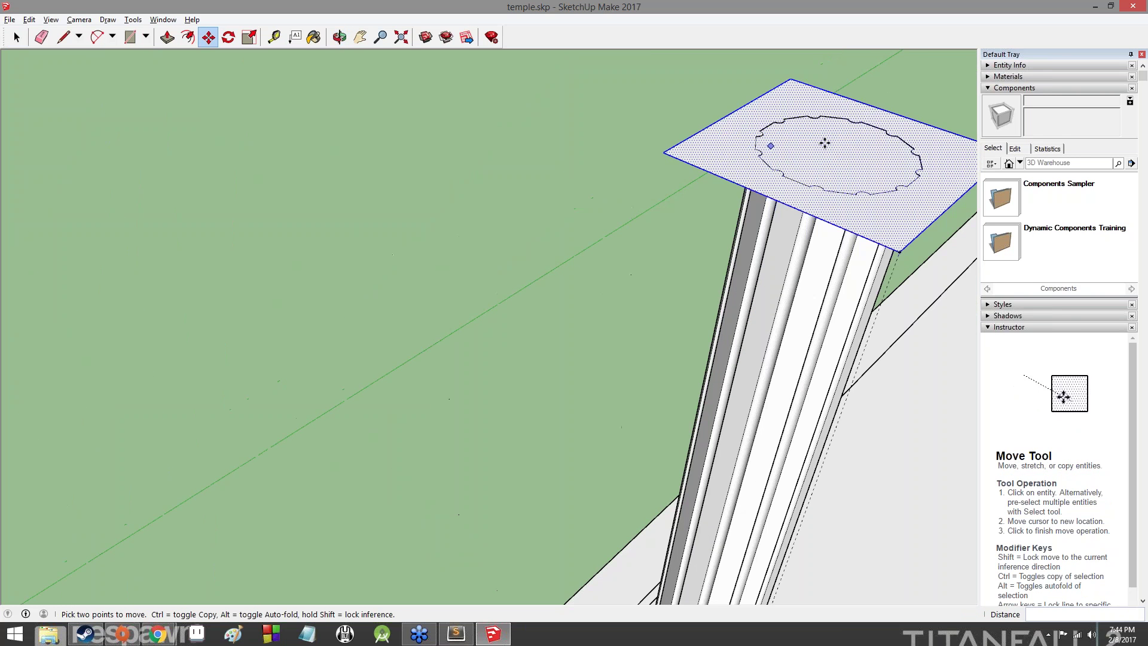
pyautogui.moveTo(825, 141); pyautogui.dragTo(502, 136, button='middle')
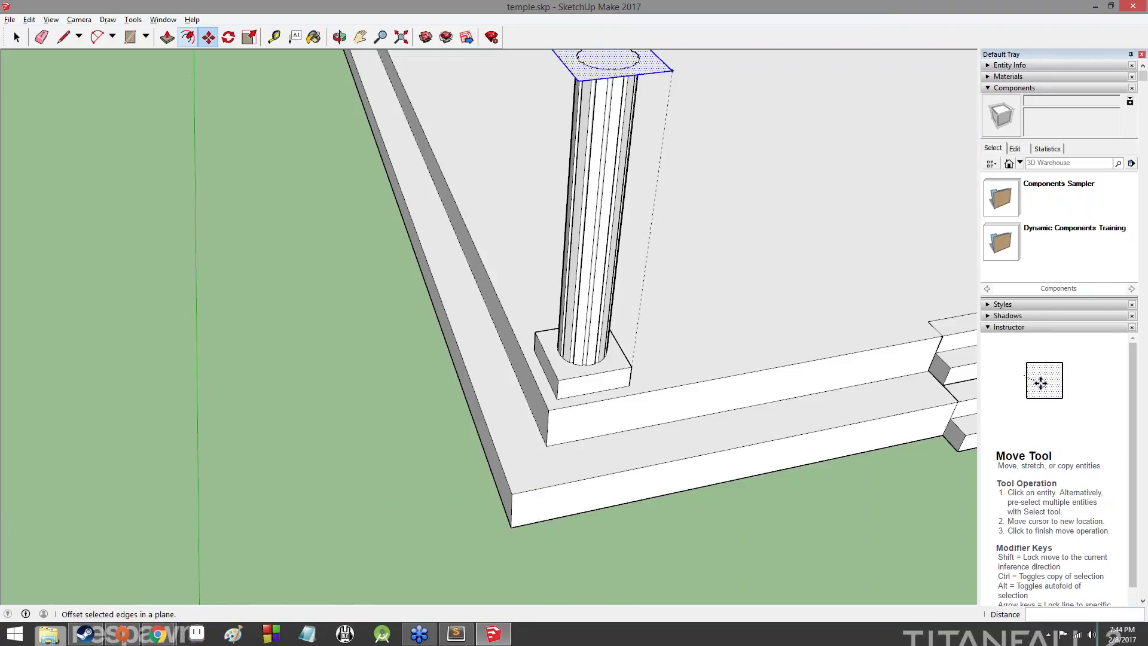
pyautogui.press('p')
pyautogui.moveTo(533, 184); pyautogui.dragTo(505, 328, button='middle')
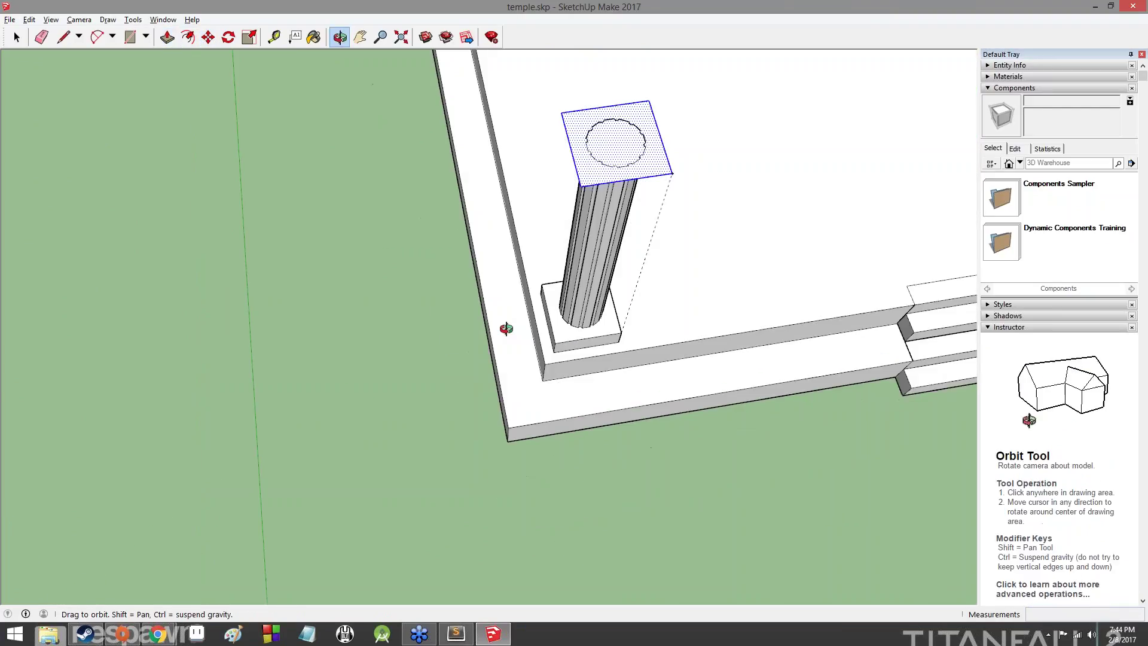
pyautogui.click(655, 160)
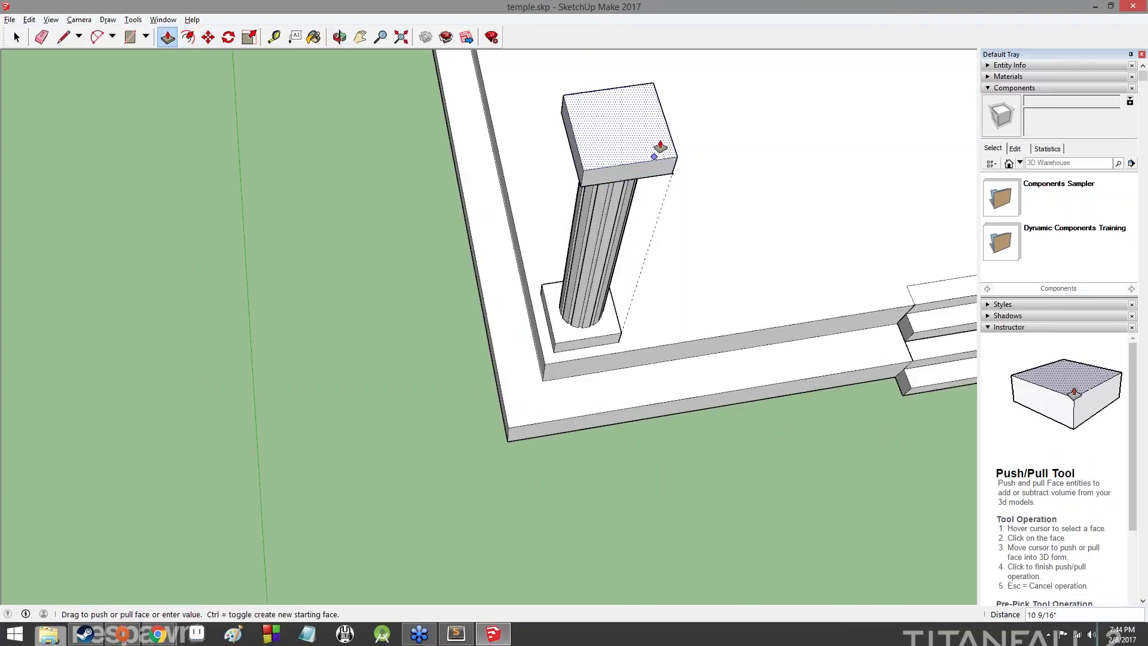
pyautogui.write('1')
pyautogui.press('Return')
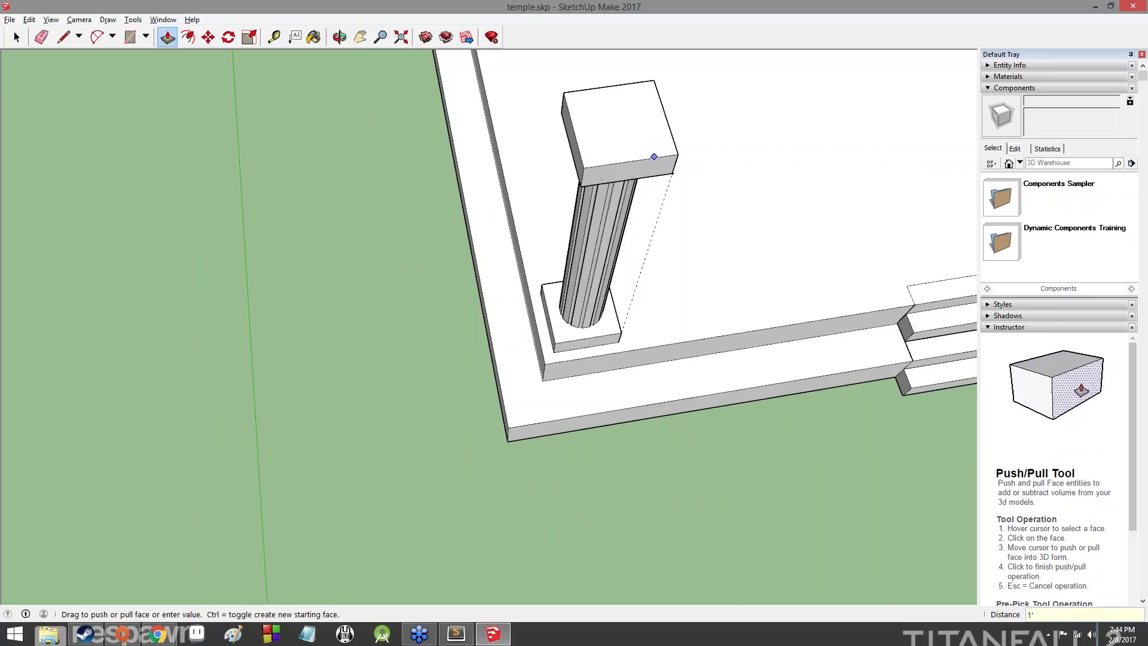
# Step: Delete the vertical guide beside the capped column
pyautogui.moveTo(546, 225); pyautogui.dragTo(495, 170, button='middle')
pyautogui.scroll(5, 568, 141)
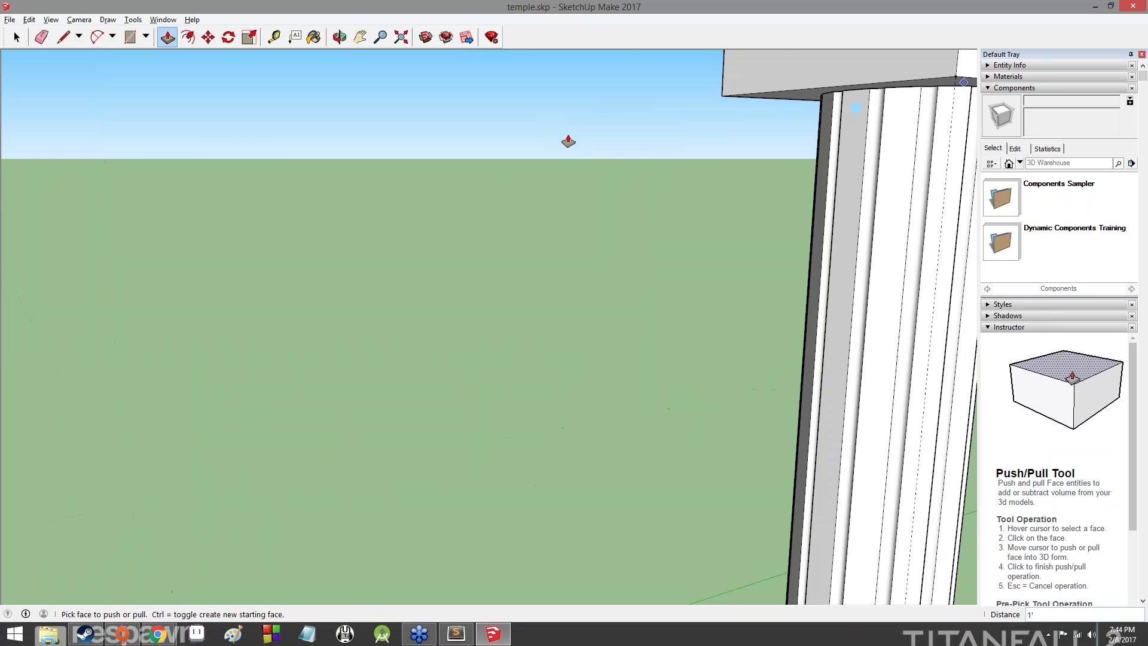
pyautogui.moveTo(568, 141); pyautogui.dragTo(358, 187, button='middle')
pyautogui.scroll(-6, 359, 187)
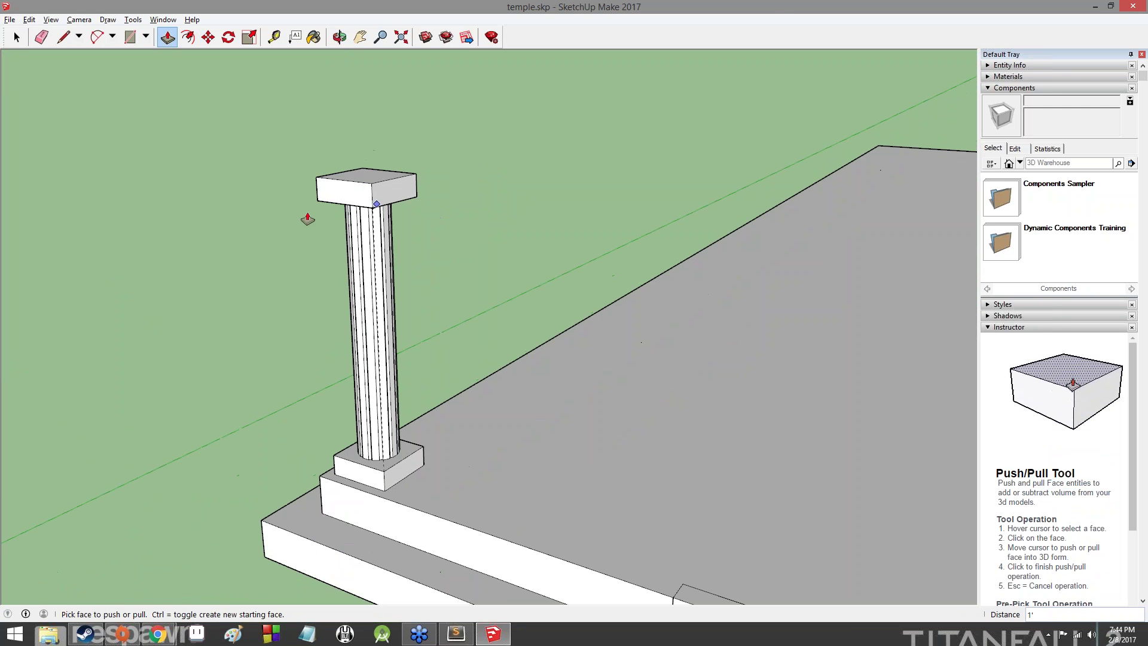
pyautogui.moveTo(290, 226); pyautogui.dragTo(469, 273, button='middle')
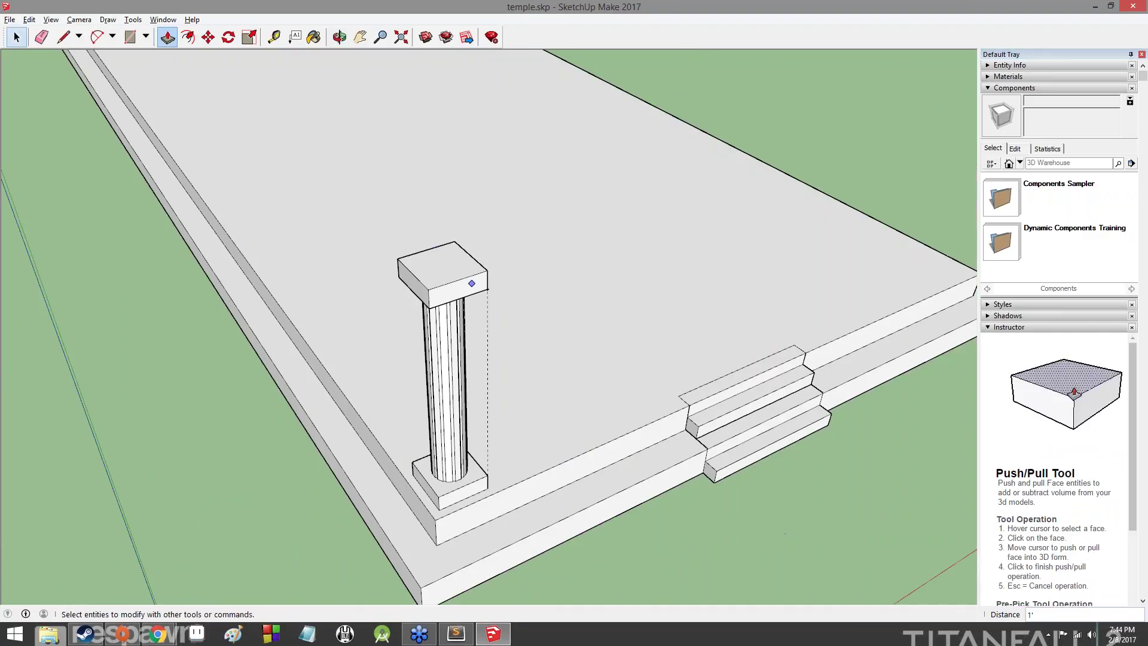
pyautogui.press('space')
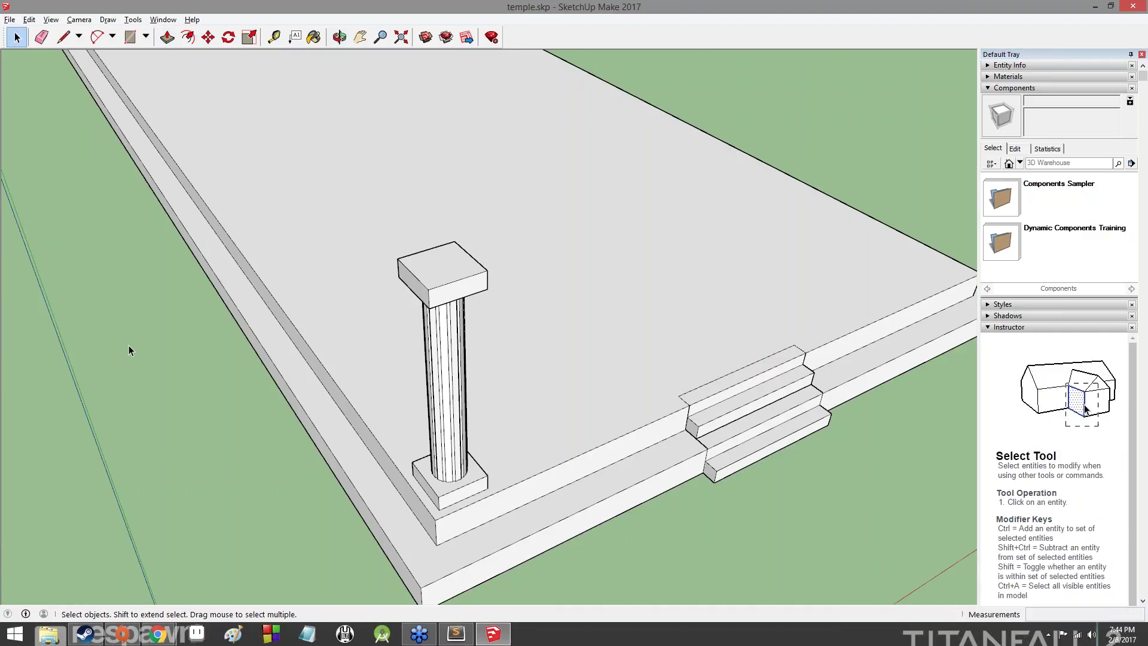
# Step: Try to select the column shaft through its connected geometry, and clear the selection
pyautogui.moveTo(863, 289); pyautogui.dragTo(466, 311, button='middle')
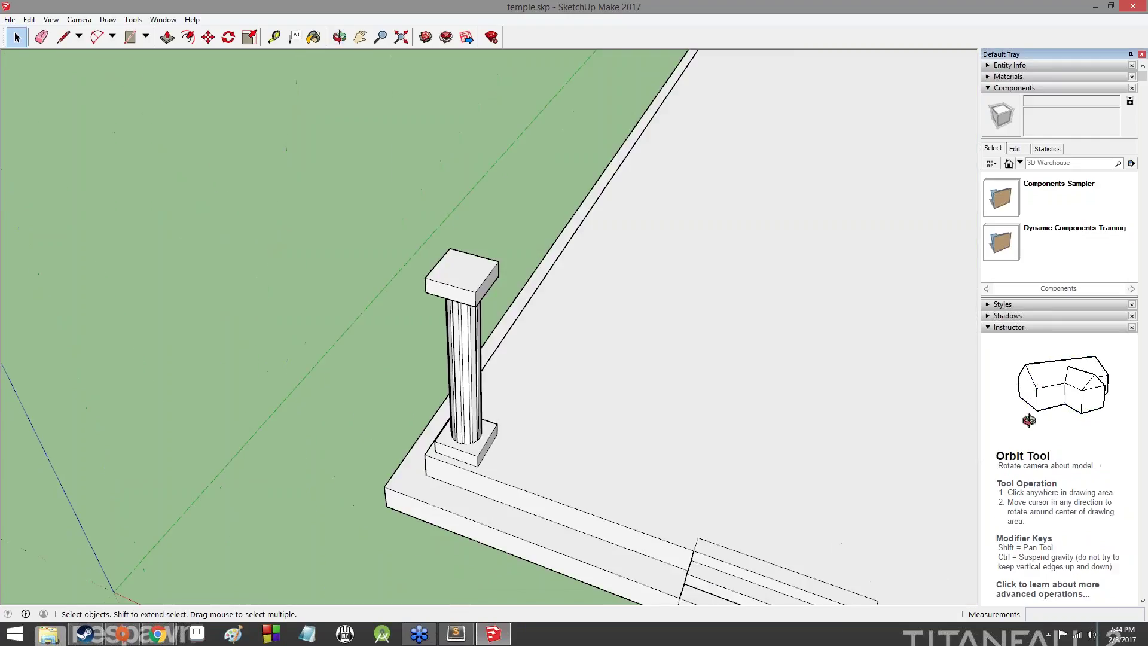
pyautogui.scroll(3, 456, 311)
pyautogui.scroll(-3, 456, 311)
pyautogui.scroll(5, 464, 315)
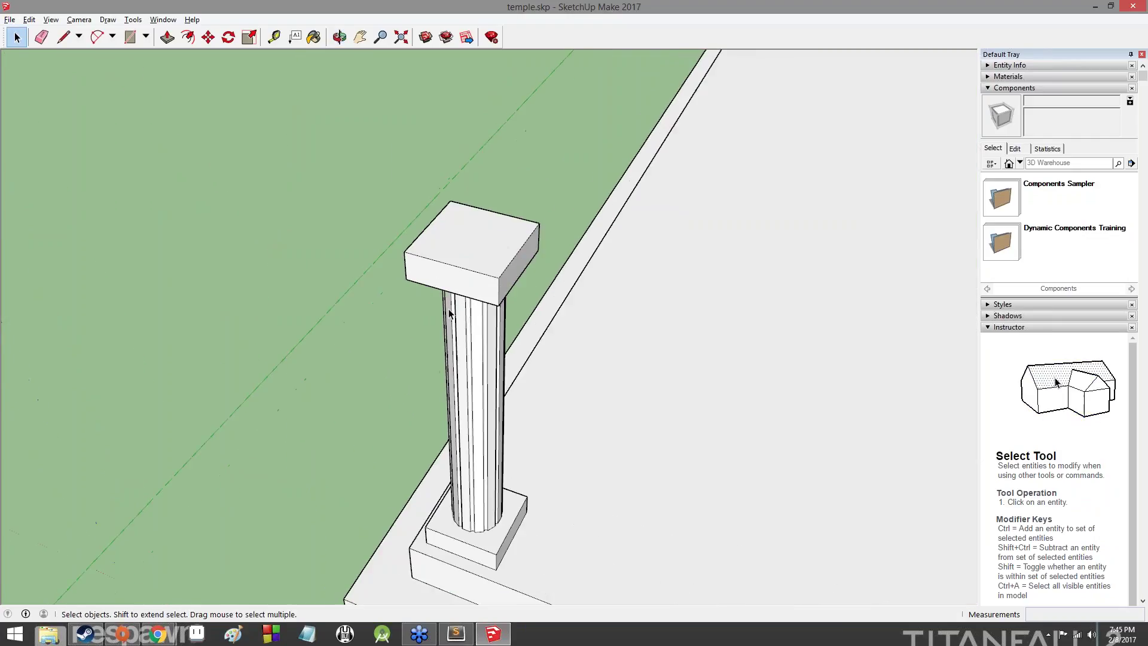
pyautogui.click(466, 320)
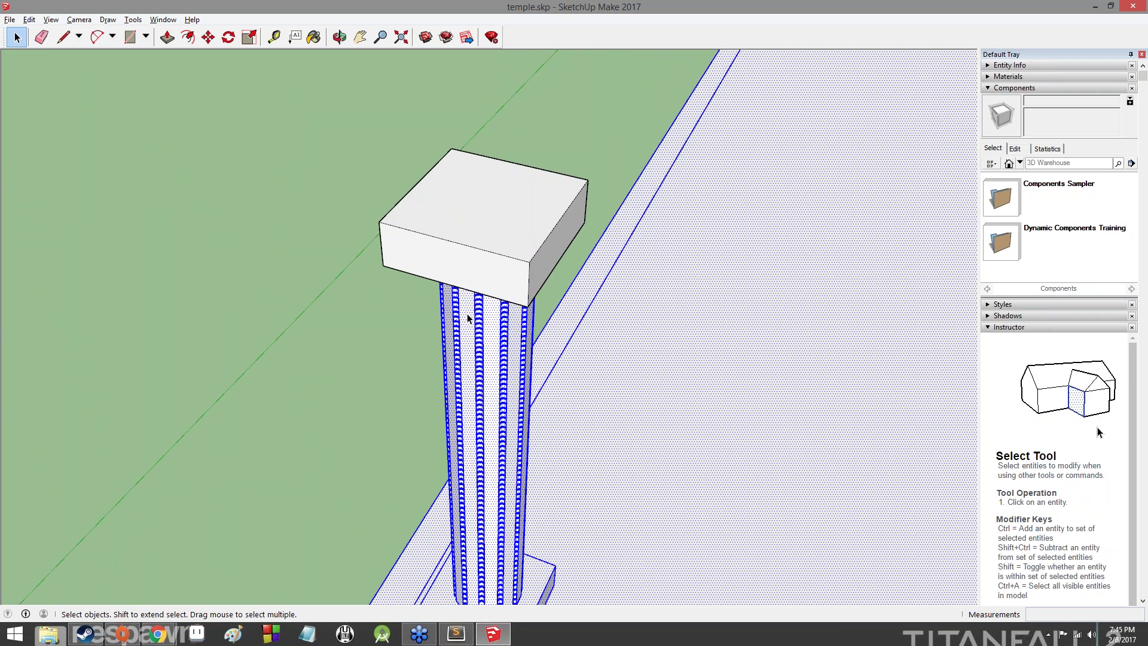
pyautogui.click(333, 325)
# Step: Select the column's cap, shaft and square base together, check the selection from several sides, and clear it
pyautogui.scroll(-3, 363, 343)
pyautogui.scroll(-3, 362, 343)
pyautogui.moveTo(404, 348); pyautogui.dragTo(837, 233, button='middle')
pyautogui.moveTo(440, 216); pyautogui.dragTo(573, 447)
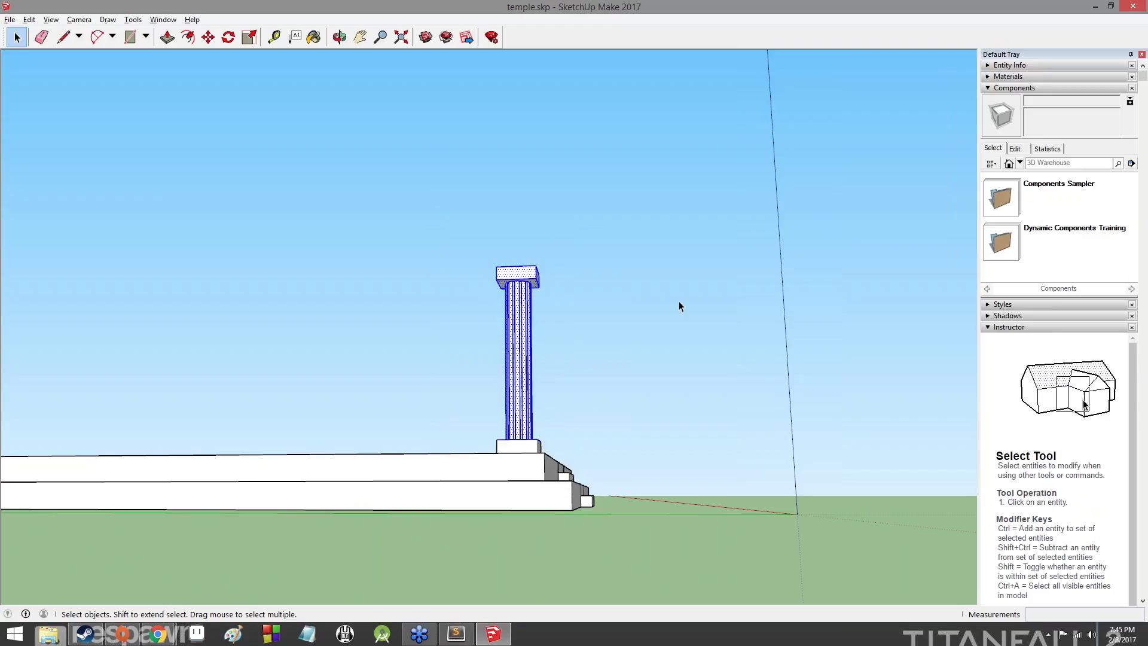
pyautogui.moveTo(679, 300); pyautogui.dragTo(278, 467, button='middle')
pyautogui.keyDown('shift'); pyautogui.doubleClick(483, 442); pyautogui.keyUp('shift')
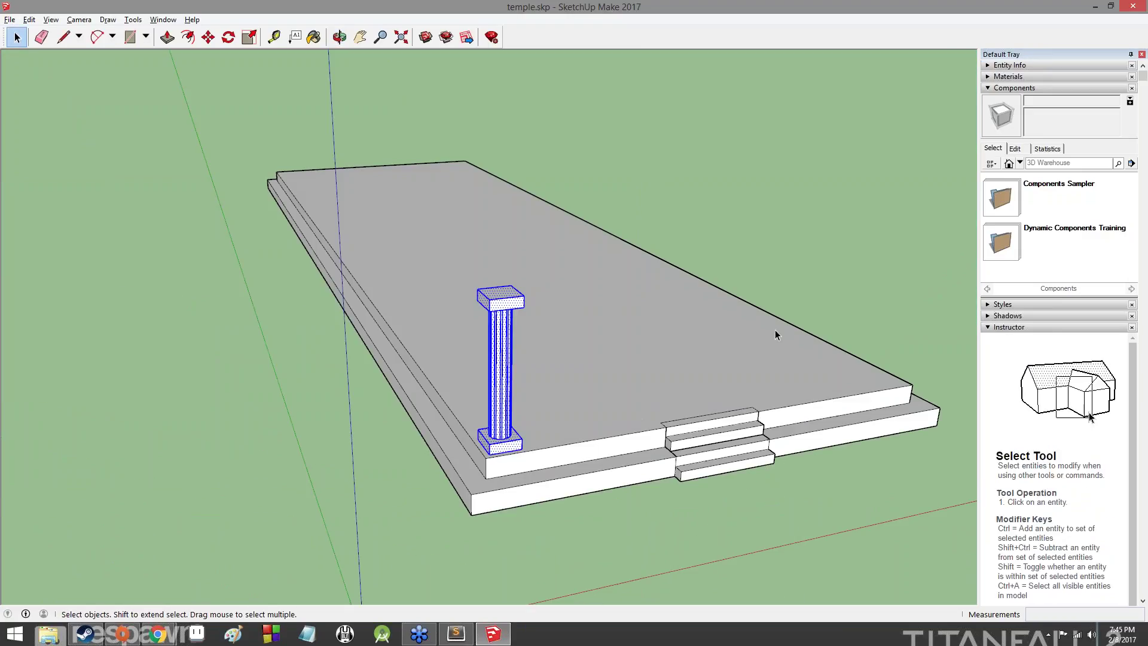
pyautogui.moveTo(776, 333); pyautogui.dragTo(263, 347, button='middle')
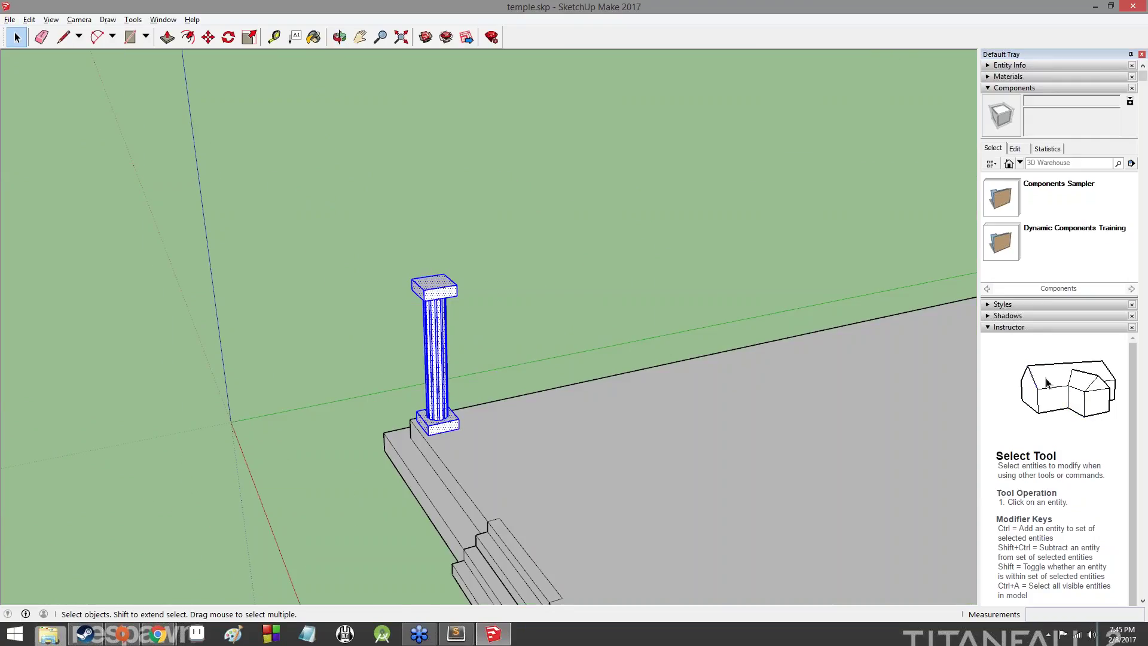
pyautogui.moveTo(729, 439); pyautogui.dragTo(956, 338, button='middle')
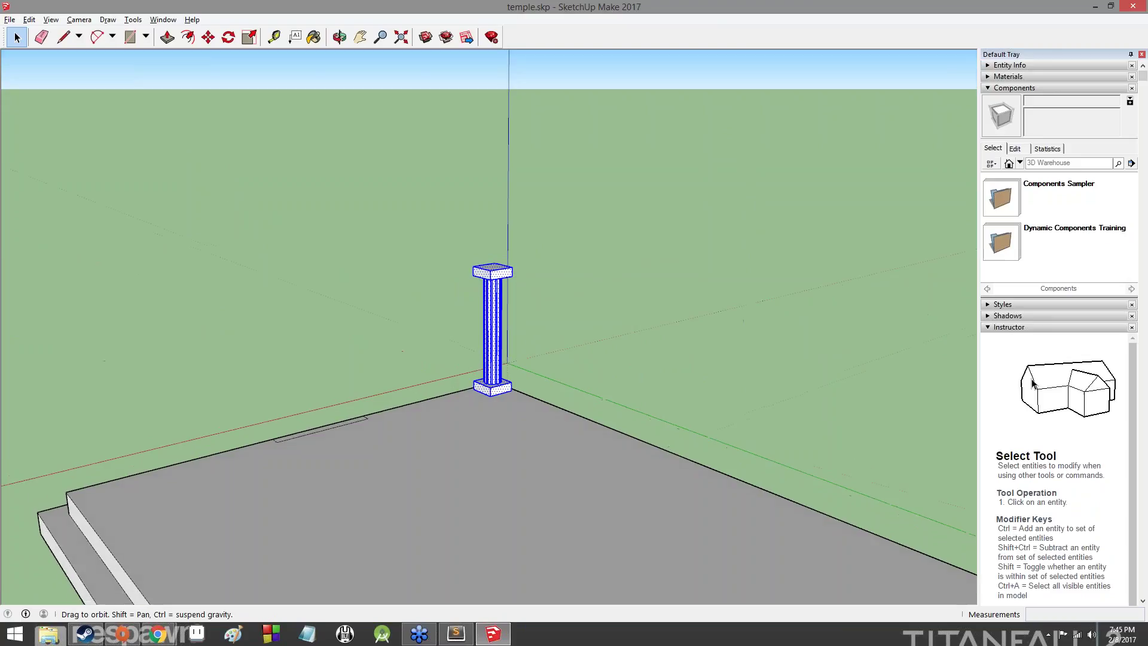
pyautogui.moveTo(657, 305); pyautogui.dragTo(974, 325, button='middle')
pyautogui.moveTo(586, 334); pyautogui.dragTo(855, 359, button='middle')
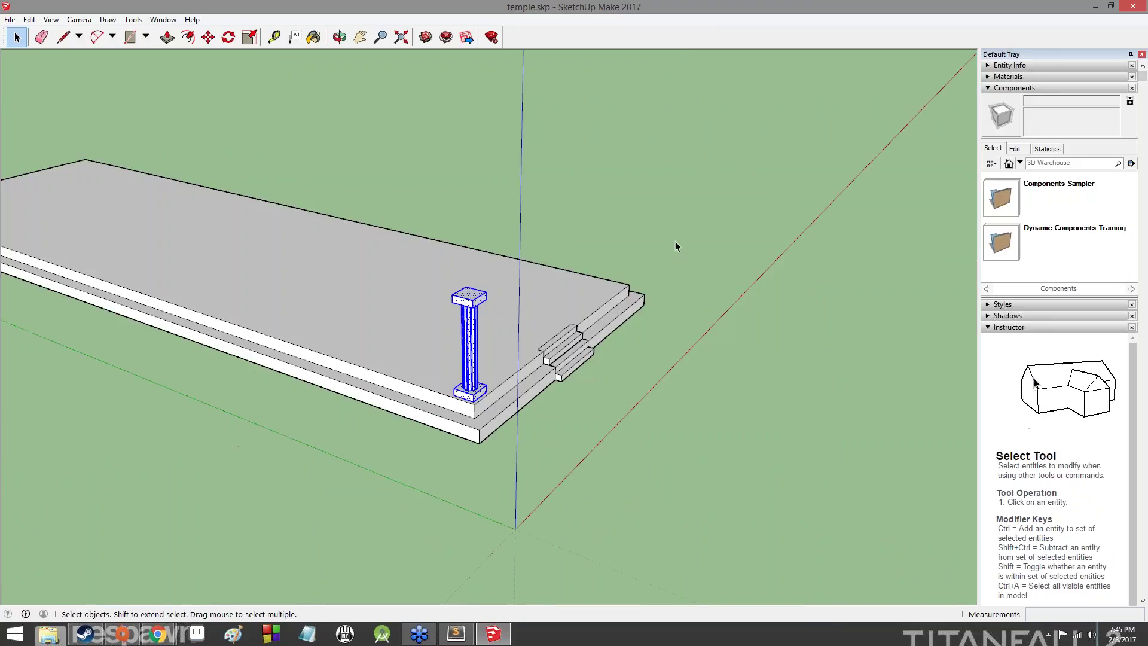
pyautogui.click(674, 245)
# Step: Examine the capped column and its position on the platform corner from several angles and distances
pyautogui.scroll(3, 632, 224)
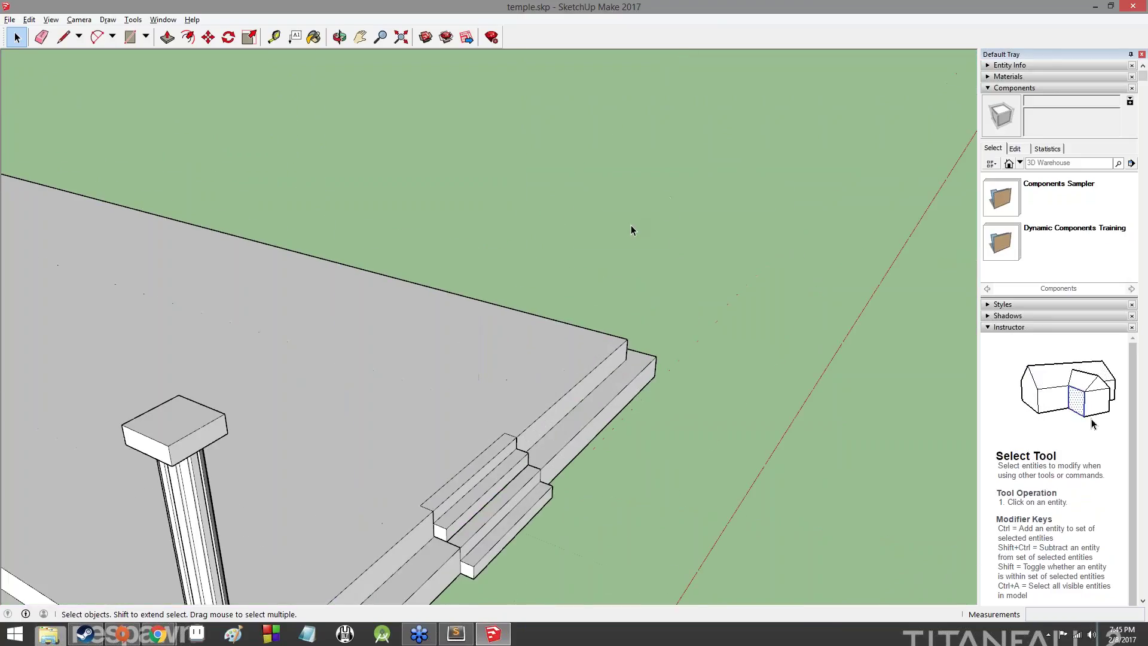
pyautogui.moveTo(630, 225)
pyautogui.mouseDown(button='middle')
pyautogui.moveTo(730, 146)
pyautogui.moveTo(650, 183)
pyautogui.moveTo(650, 226)
pyautogui.mouseUp(button='middle')
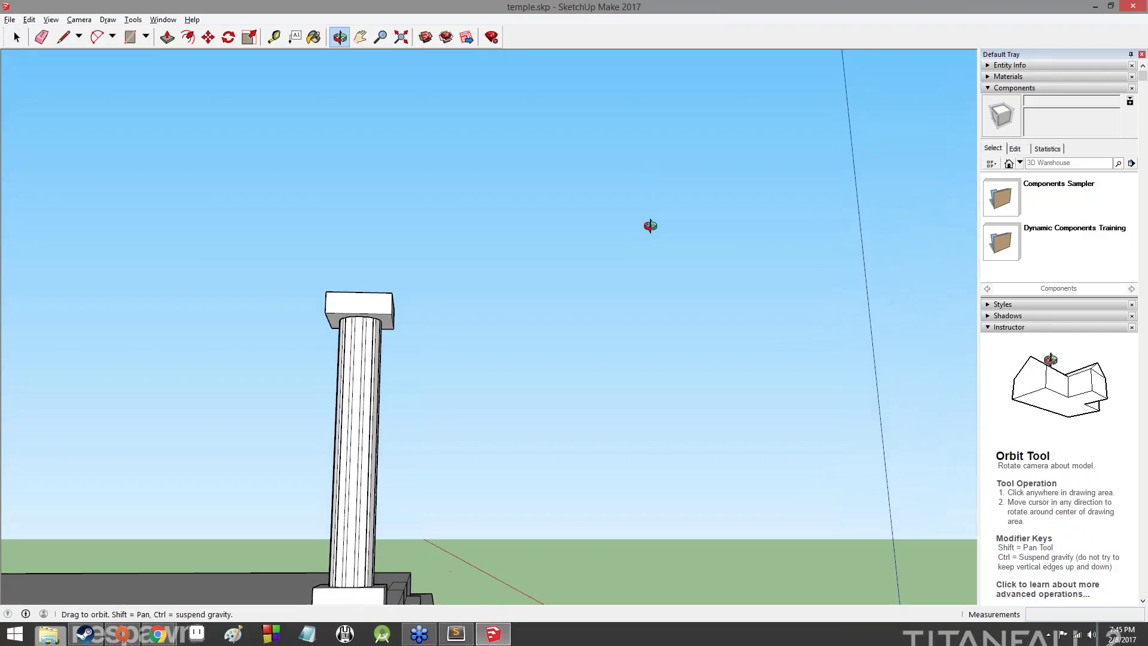
pyautogui.scroll(-2, 651, 225)
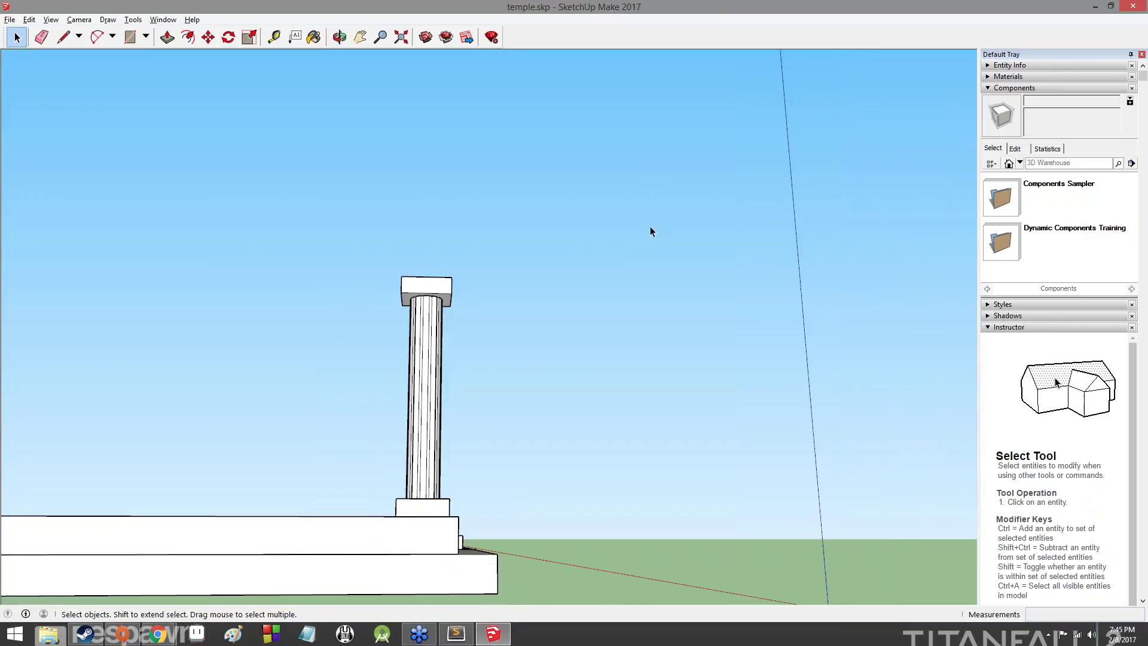
pyautogui.scroll(4, 608, 256)
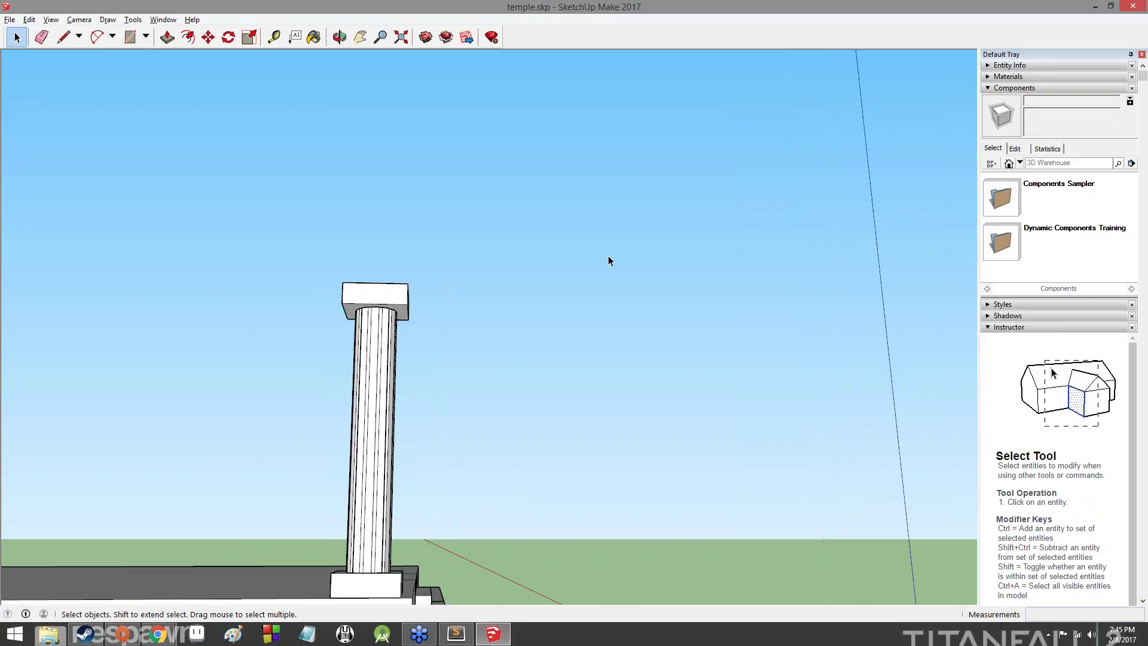
pyautogui.scroll(3, 604, 259)
pyautogui.scroll(-6, 605, 253)
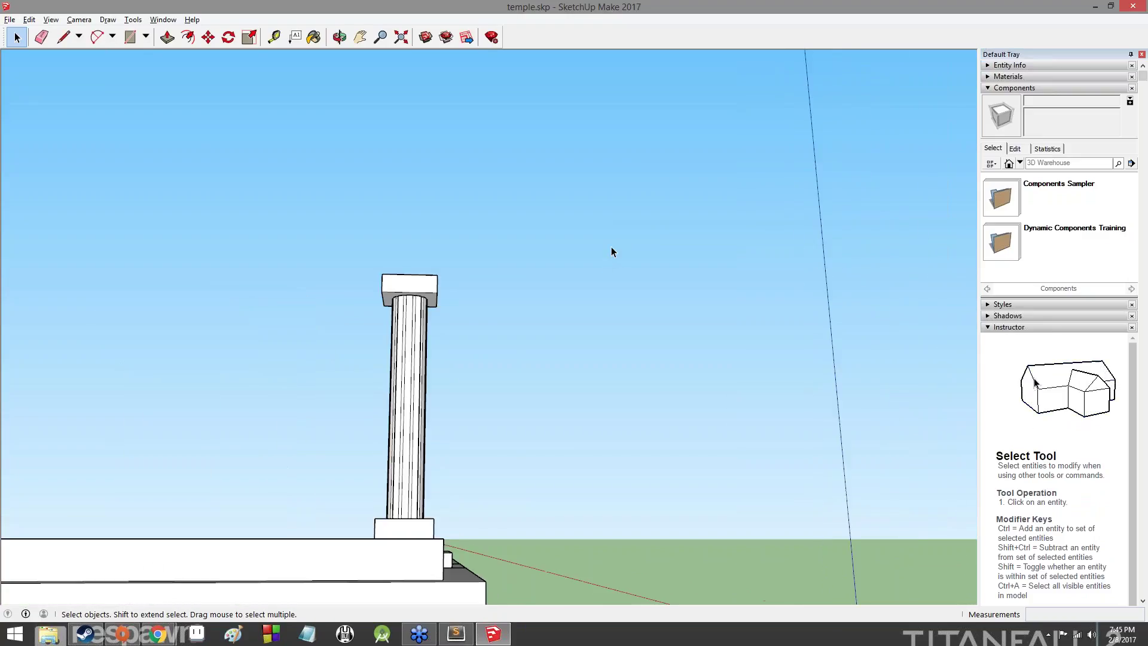
pyautogui.moveTo(611, 246); pyautogui.dragTo(955, 290, button='middle')
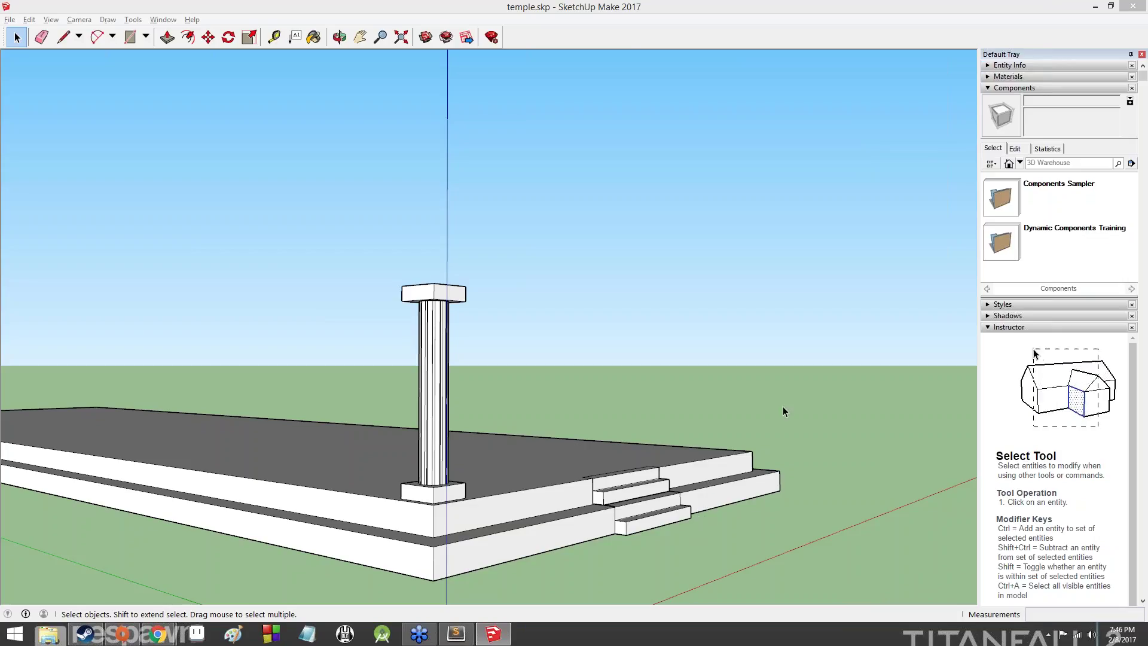
pyautogui.moveTo(783, 411); pyautogui.dragTo(539, 432, button='middle')
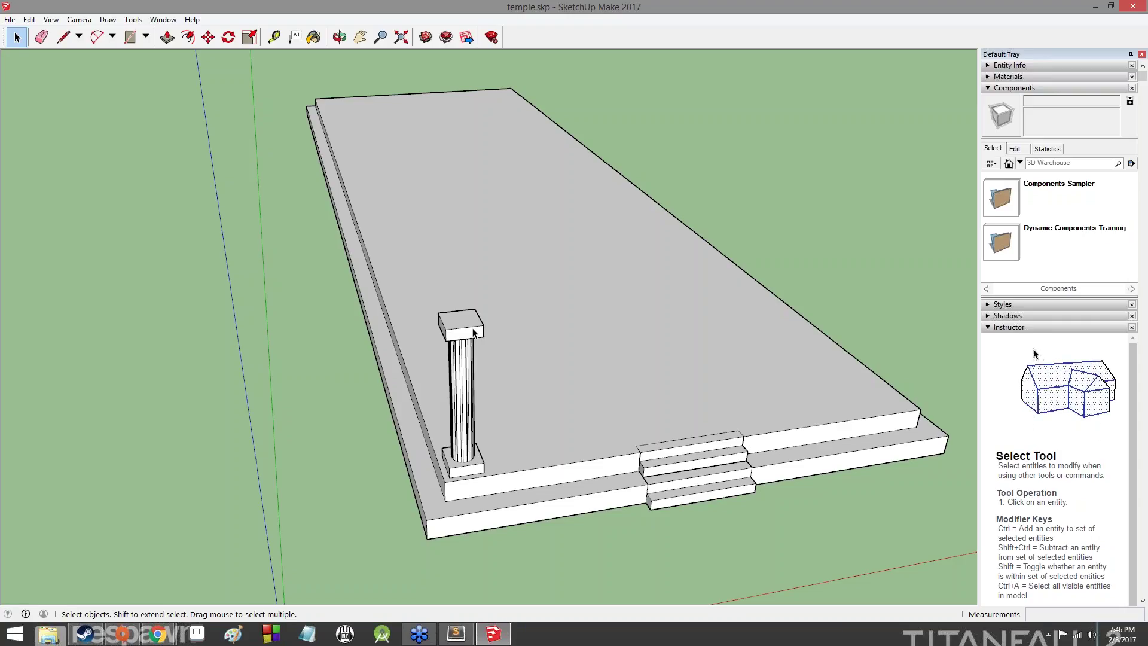
# Step: Select the capped column's cap, shaft and square base together from a level side view, leaving out the platform
pyautogui.moveTo(474, 327); pyautogui.dragTo(613, 362, button='middle')
pyautogui.moveTo(797, 455); pyautogui.dragTo(561, 410, button='middle')
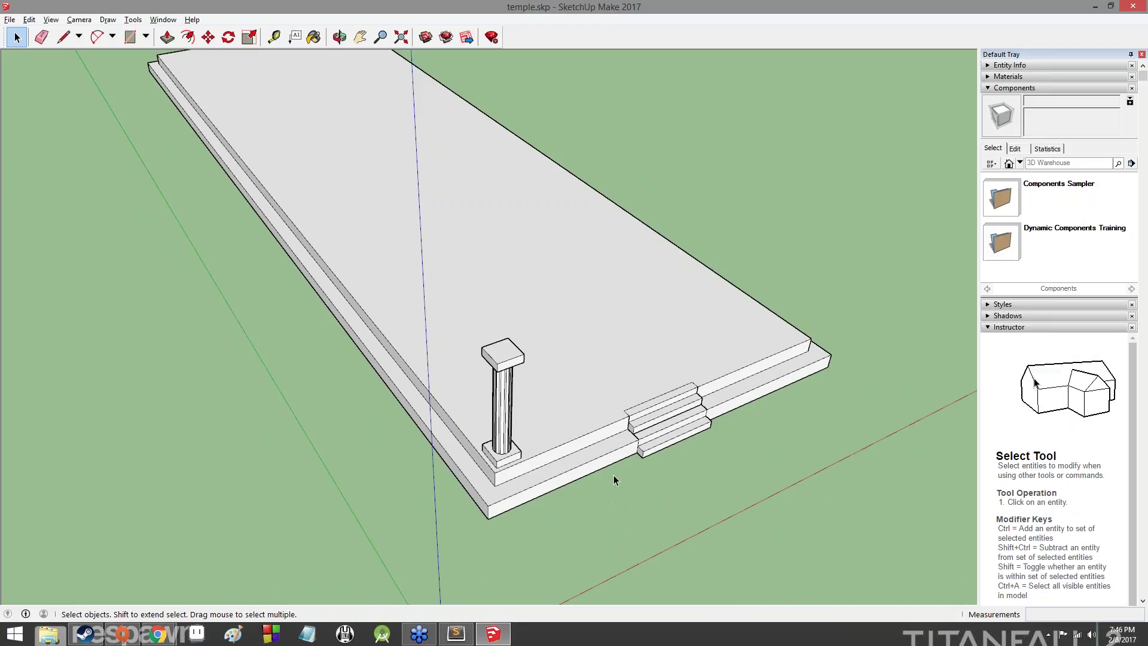
pyautogui.scroll(3, 615, 501)
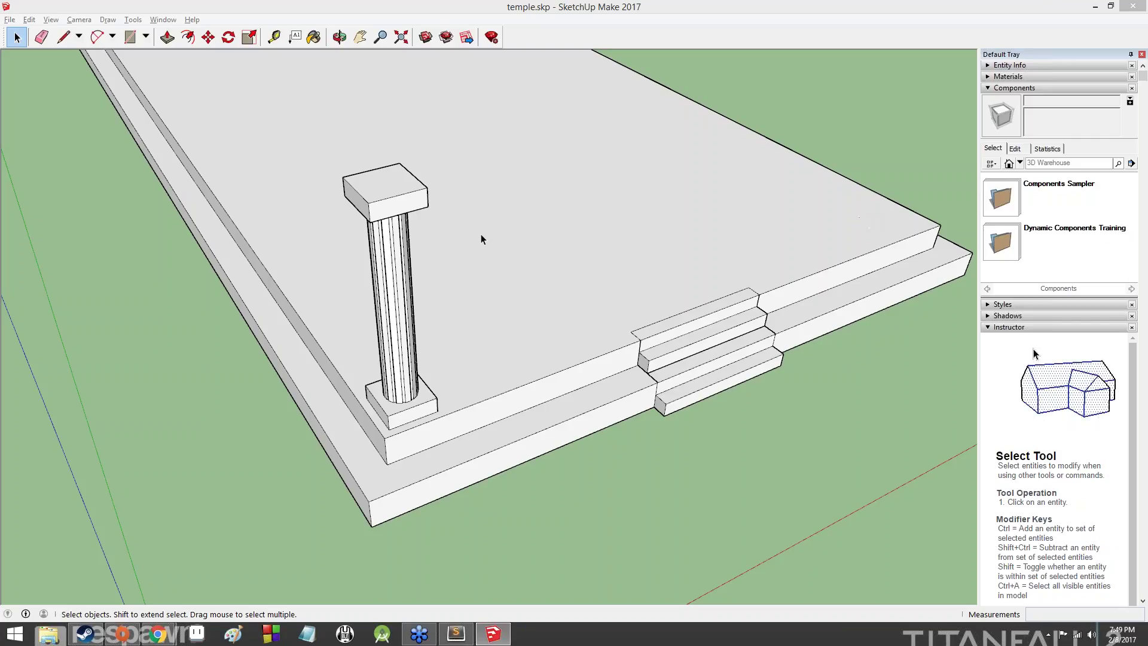
pyautogui.scroll(-2, 279, 307)
pyautogui.moveTo(278, 306); pyautogui.dragTo(641, 233, button='middle')
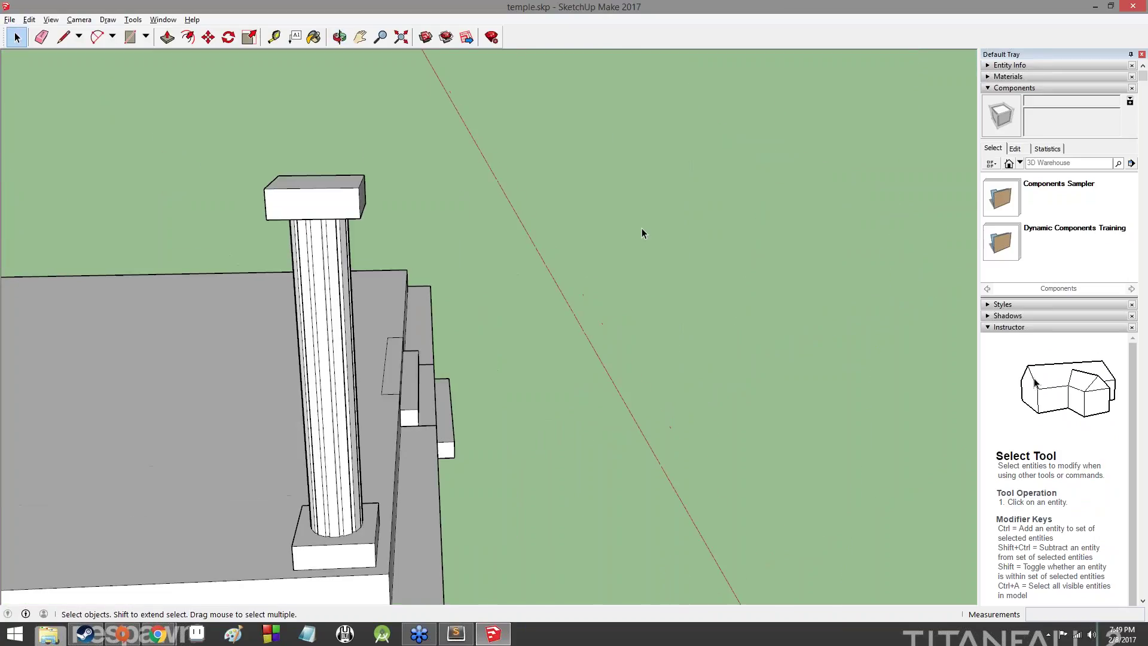
pyautogui.scroll(-3, 607, 281)
pyautogui.moveTo(607, 281); pyautogui.dragTo(550, 130, button='middle')
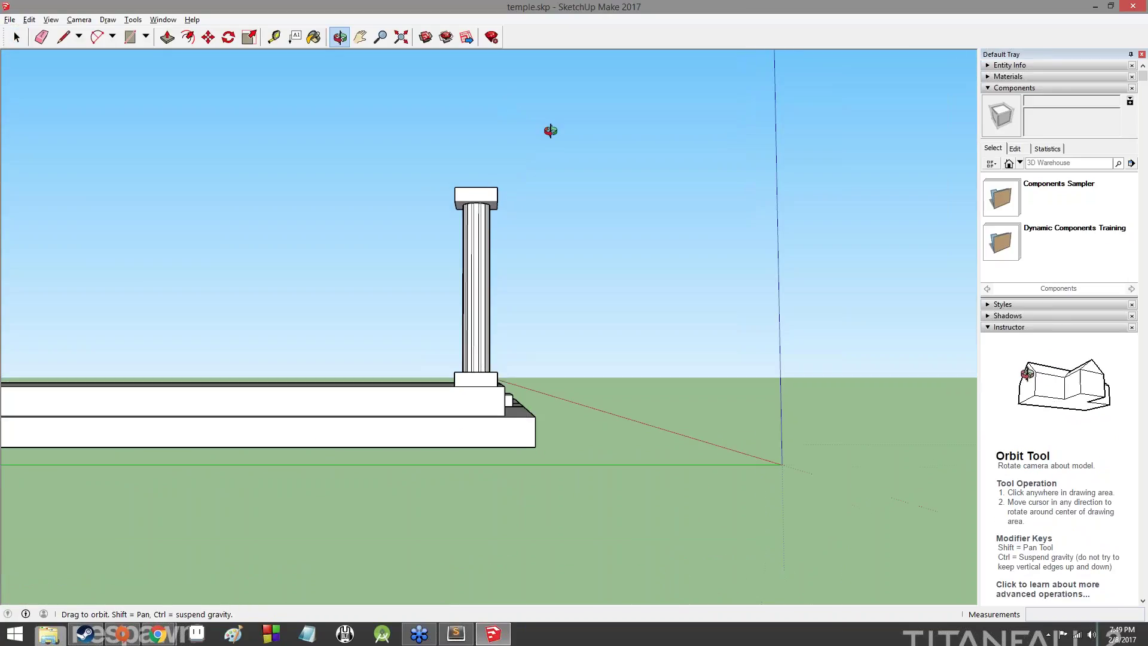
pyautogui.moveTo(549, 241); pyautogui.dragTo(545, 205, button='middle')
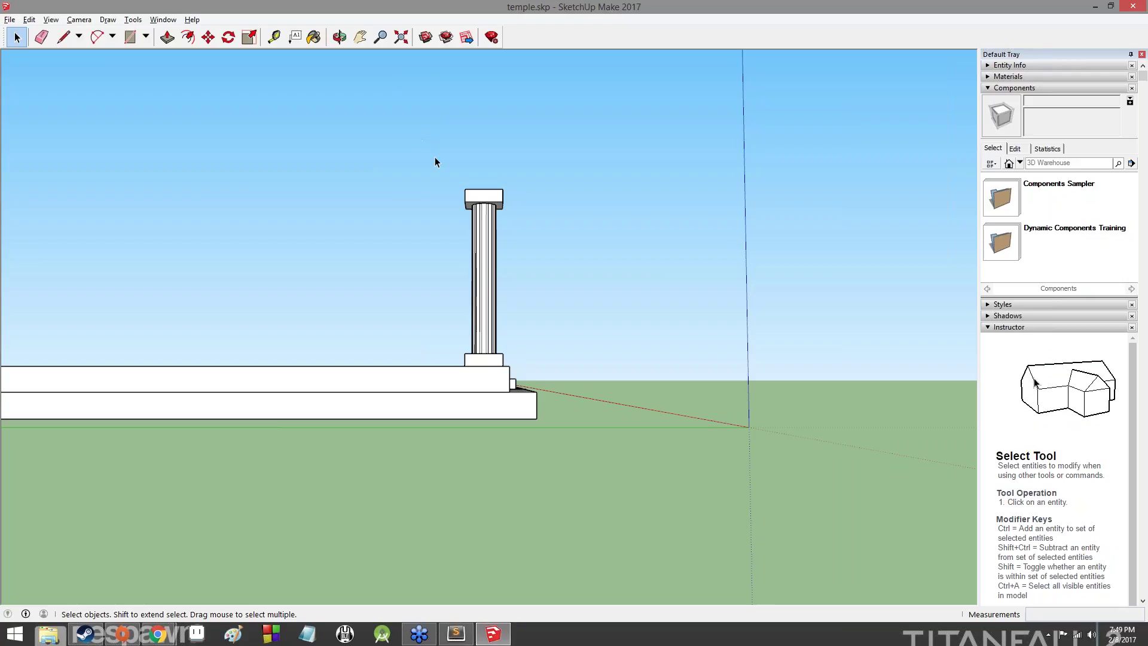
pyautogui.moveTo(433, 158); pyautogui.dragTo(563, 367)
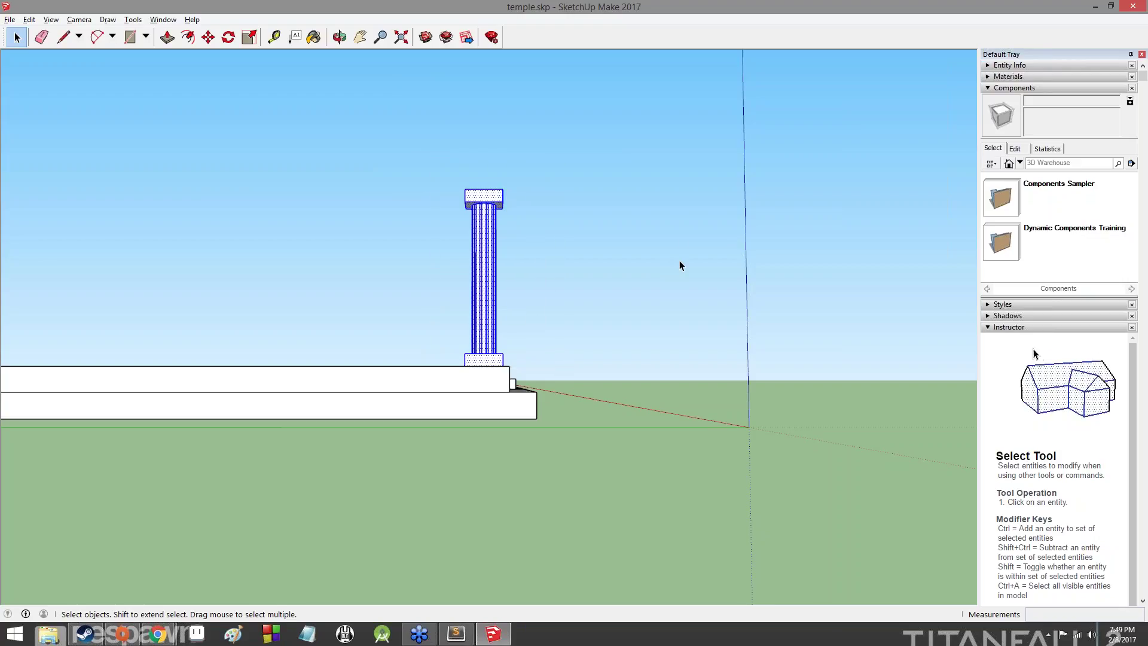
# Step: Add the missing geometry of the column's square base to the selection, keeping the platform's top face out of it
pyautogui.moveTo(679, 261); pyautogui.dragTo(78, 275, button='middle')
pyautogui.moveTo(472, 164); pyautogui.dragTo(418, 236, button='middle')
pyautogui.scroll(6, 425, 230)
pyautogui.scroll(-3, 481, 205)
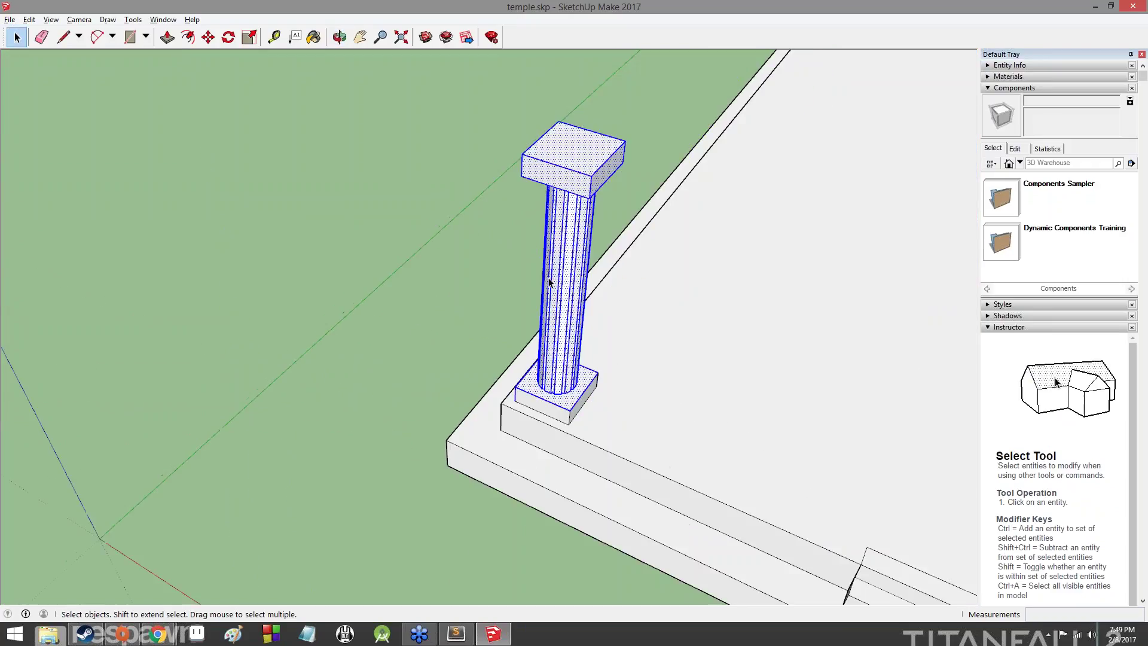
pyautogui.moveTo(441, 359)
pyautogui.mouseDown(button='middle')
pyautogui.moveTo(474, 234)
pyautogui.moveTo(540, 419)
pyautogui.mouseUp(button='middle')
pyautogui.moveTo(608, 394); pyautogui.dragTo(445, 477, button='middle')
pyautogui.moveTo(392, 397); pyautogui.dragTo(694, 337, button='middle')
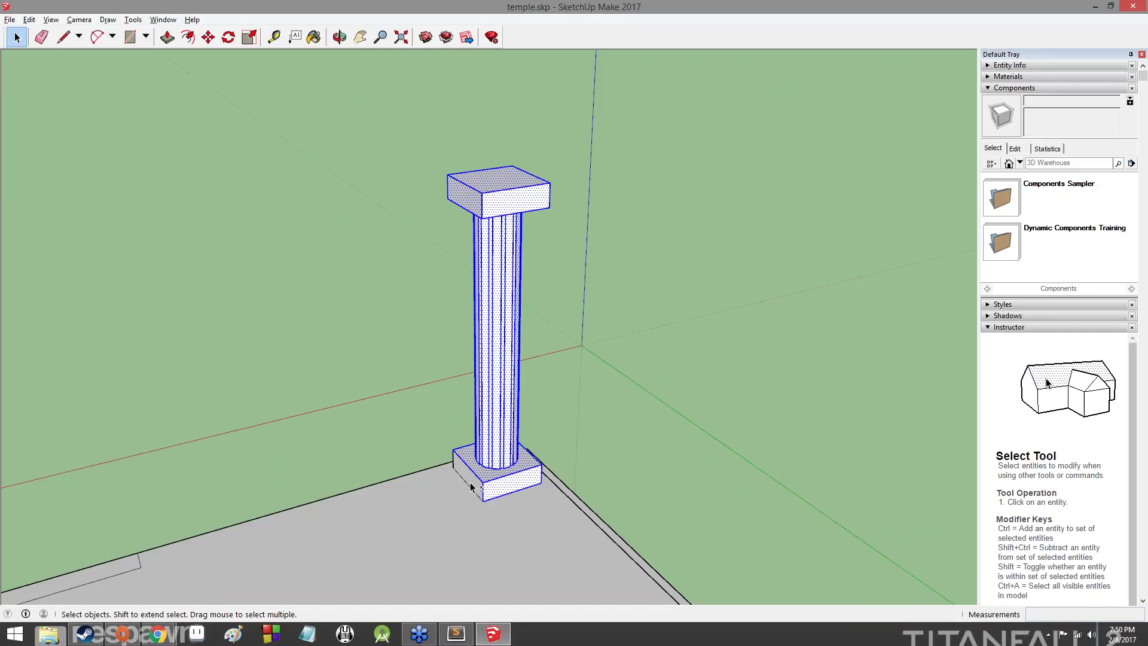
pyautogui.moveTo(446, 462); pyautogui.dragTo(499, 415, button='middle')
pyautogui.keyDown('shift'); pyautogui.click(452, 411); pyautogui.keyUp('shift')
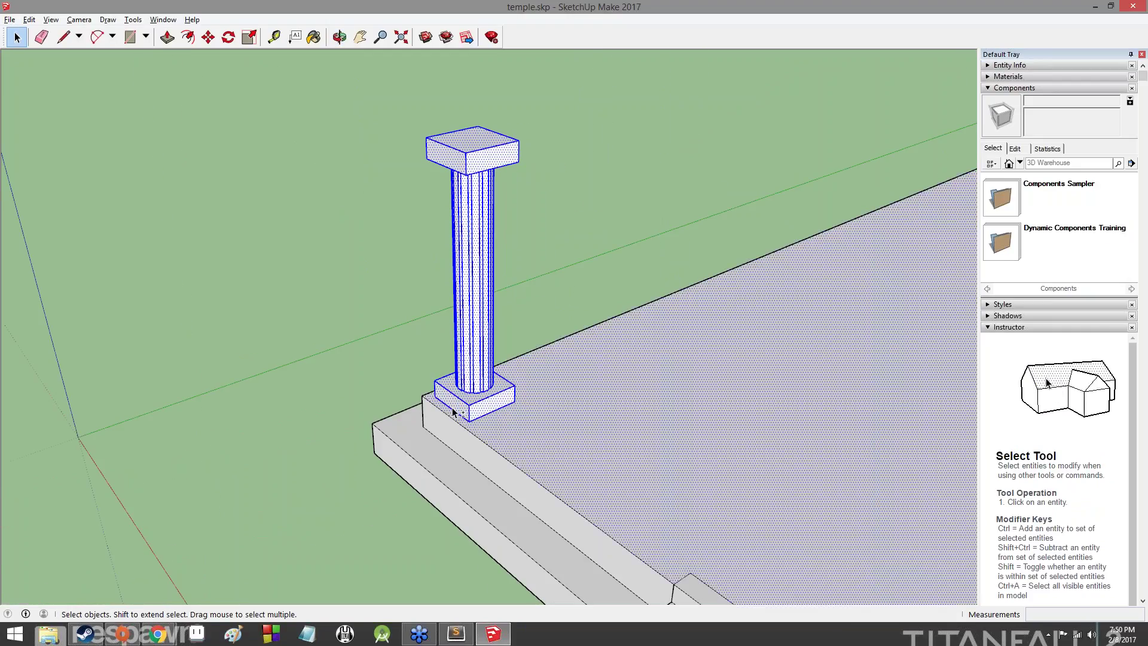
pyautogui.keyDown('shift'); pyautogui.click(488, 422); pyautogui.keyUp('shift')
# Step: Check the selected column from all sides, including where its base meets the platform
pyautogui.moveTo(307, 339); pyautogui.dragTo(604, 299, button='middle')
pyautogui.moveTo(295, 229); pyautogui.dragTo(154, 261, button='middle')
pyautogui.scroll(2, 385, 341)
pyautogui.scroll(6, 550, 370)
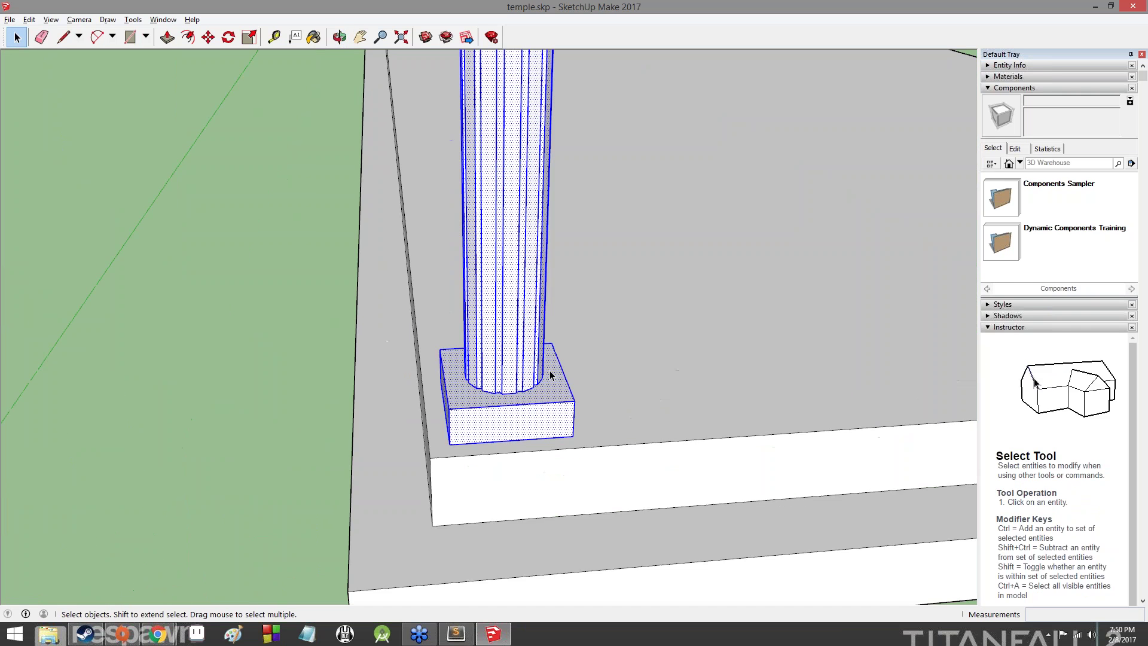
pyautogui.scroll(-5, 545, 372)
pyautogui.moveTo(464, 385); pyautogui.dragTo(819, 418, button='middle')
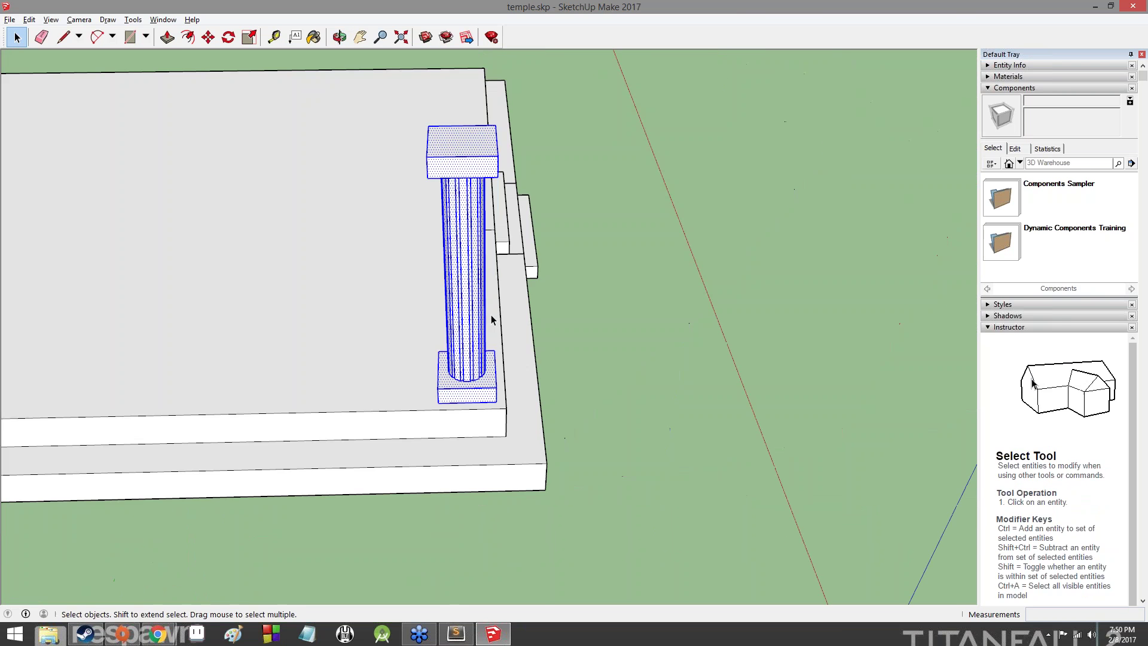
pyautogui.moveTo(492, 319); pyautogui.dragTo(855, 222, button='middle')
pyautogui.moveTo(282, 277); pyautogui.dragTo(861, 233, button='middle')
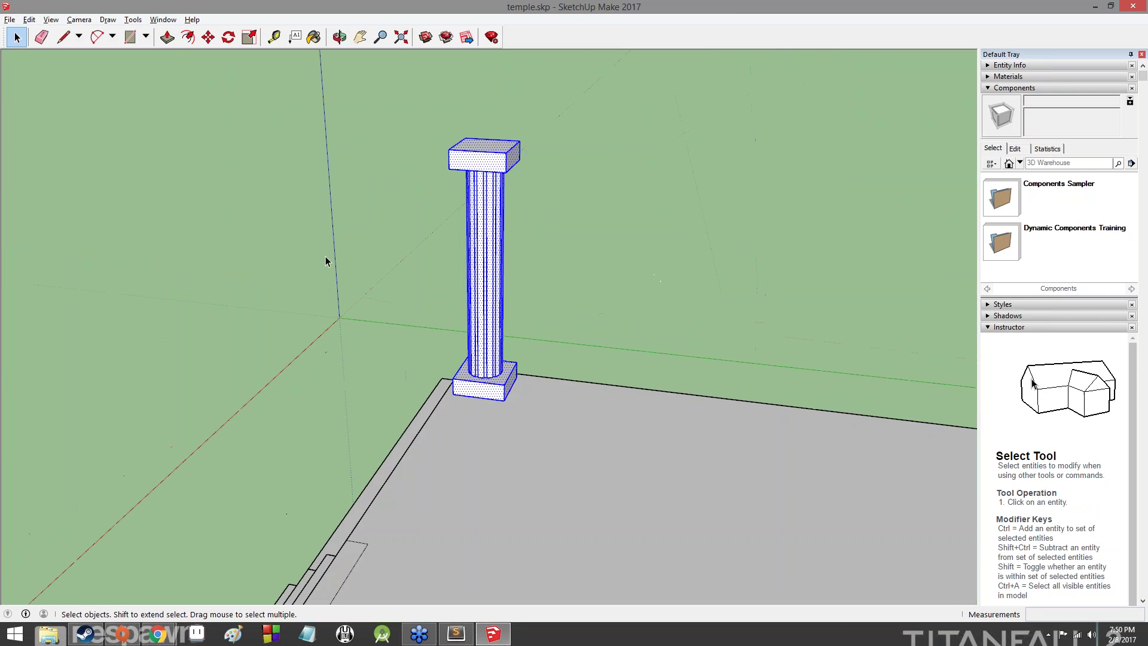
pyautogui.moveTo(325, 259); pyautogui.dragTo(771, 311, button='middle')
pyautogui.moveTo(311, 287); pyautogui.dragTo(843, 301, button='middle')
pyautogui.moveTo(335, 275); pyautogui.dragTo(765, 311, button='middle')
pyautogui.moveTo(428, 253); pyautogui.dragTo(610, 287, button='middle')
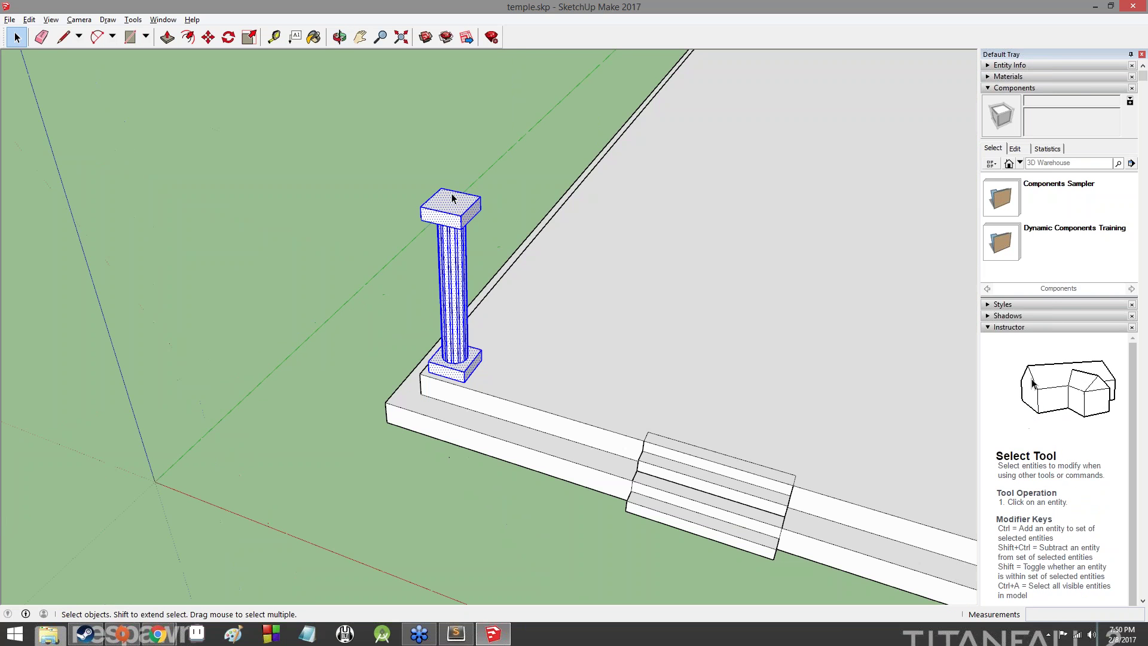
# Step: Turn the selected column into a component named Column, replacing the selection with it
pyautogui.rightClick(452, 193)
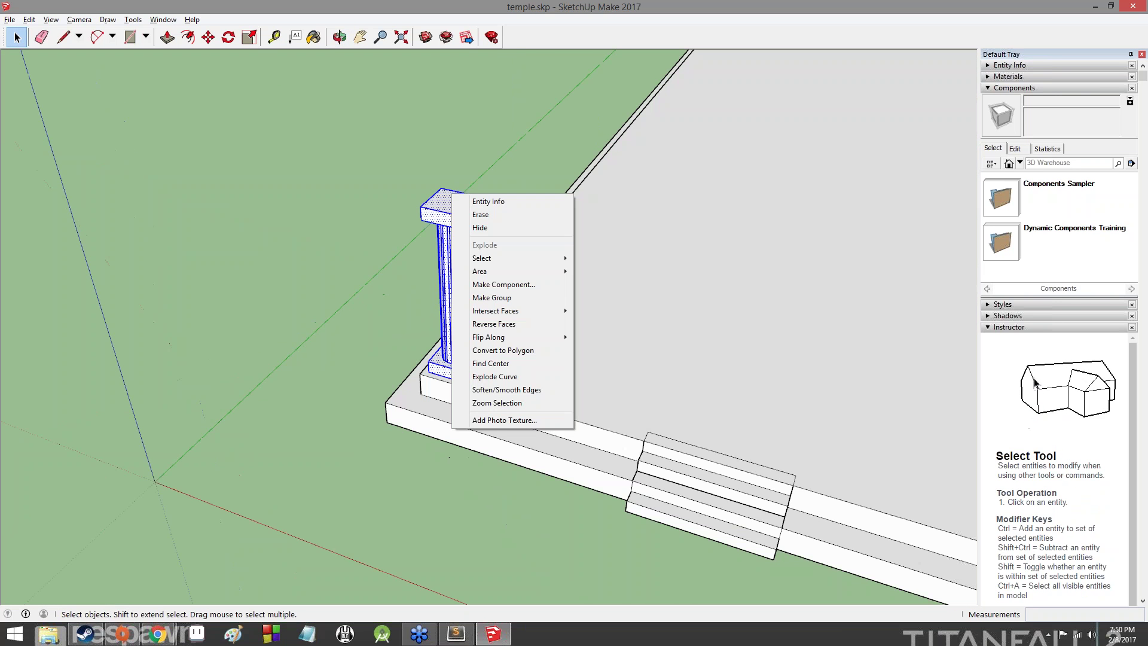
pyautogui.click(509, 290)
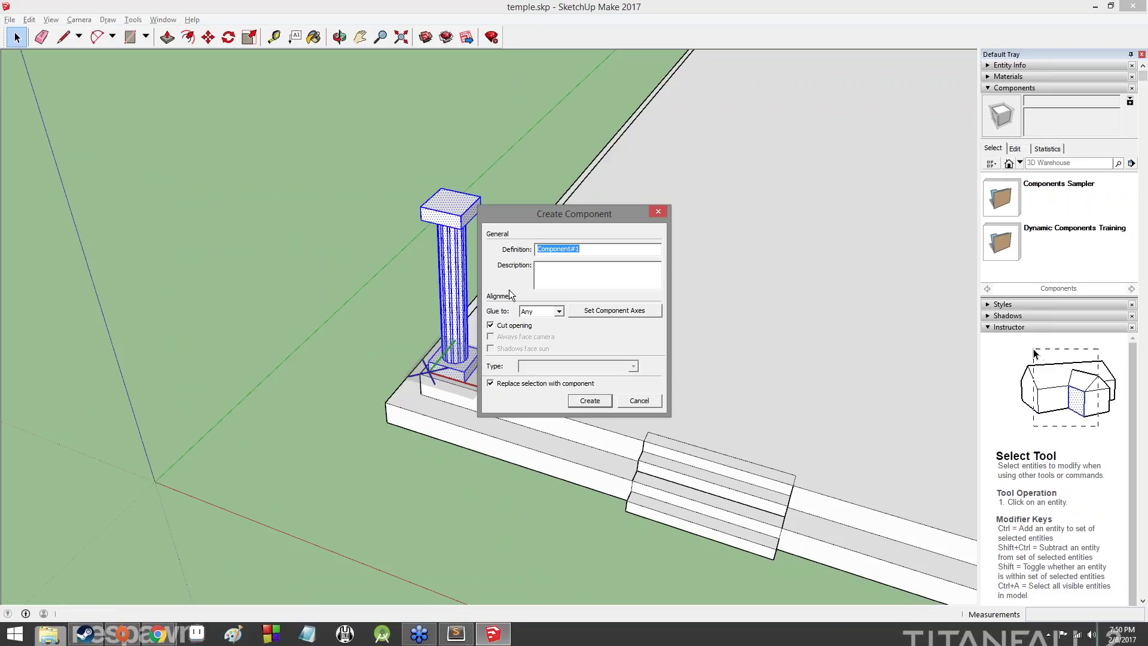
pyautogui.write('Column')
pyautogui.click(588, 401)
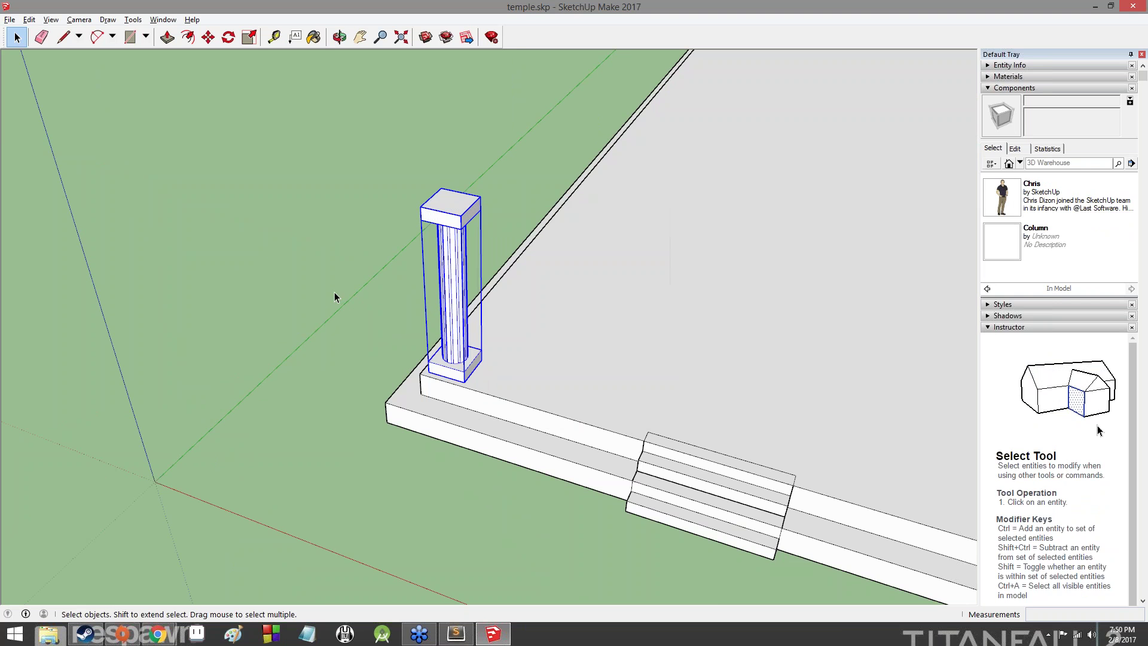
# Step: Examine the column component and its place on the platform corner from several angles and distances
pyautogui.click(334, 293)
pyautogui.moveTo(335, 293); pyautogui.dragTo(424, 253, button='middle')
pyautogui.click(389, 252)
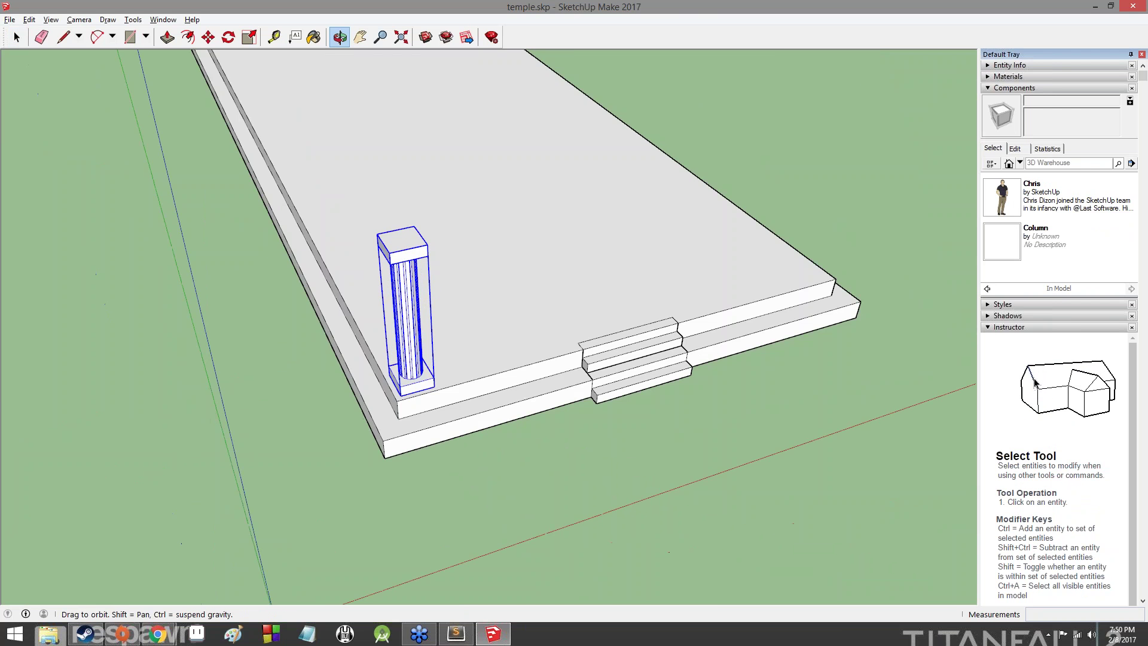
pyautogui.moveTo(467, 311); pyautogui.dragTo(849, 359, button='middle')
pyautogui.scroll(3, 581, 338)
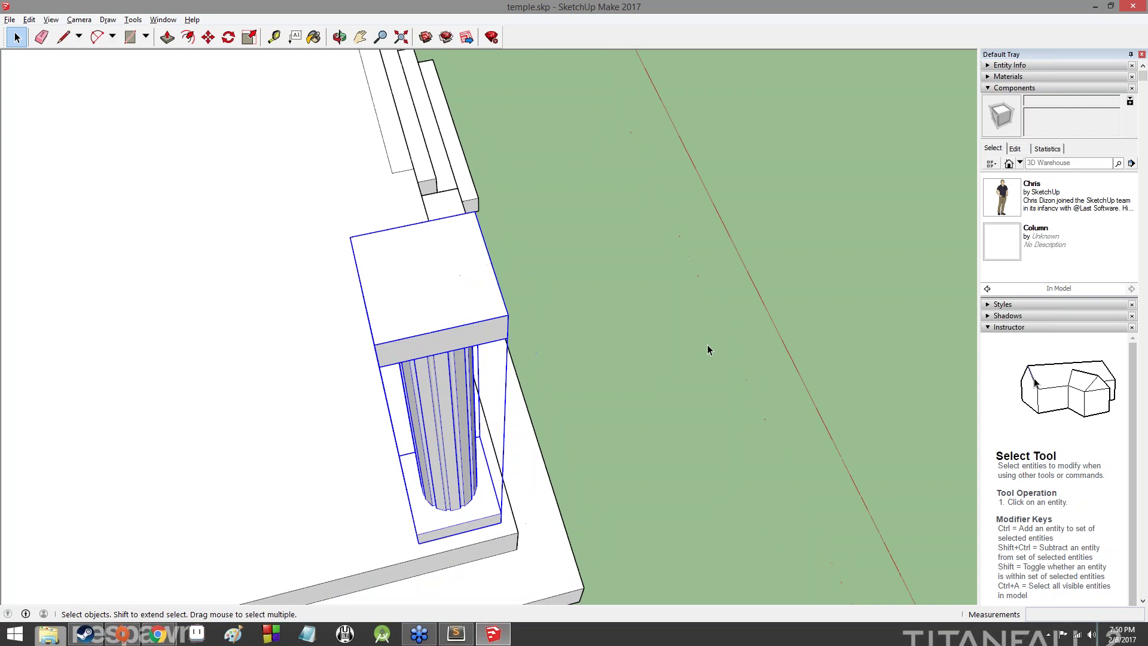
pyautogui.scroll(-1, 708, 345)
pyautogui.moveTo(707, 345); pyautogui.dragTo(514, 269, button='middle')
pyautogui.moveTo(843, 397); pyautogui.dragTo(347, 209, button='middle')
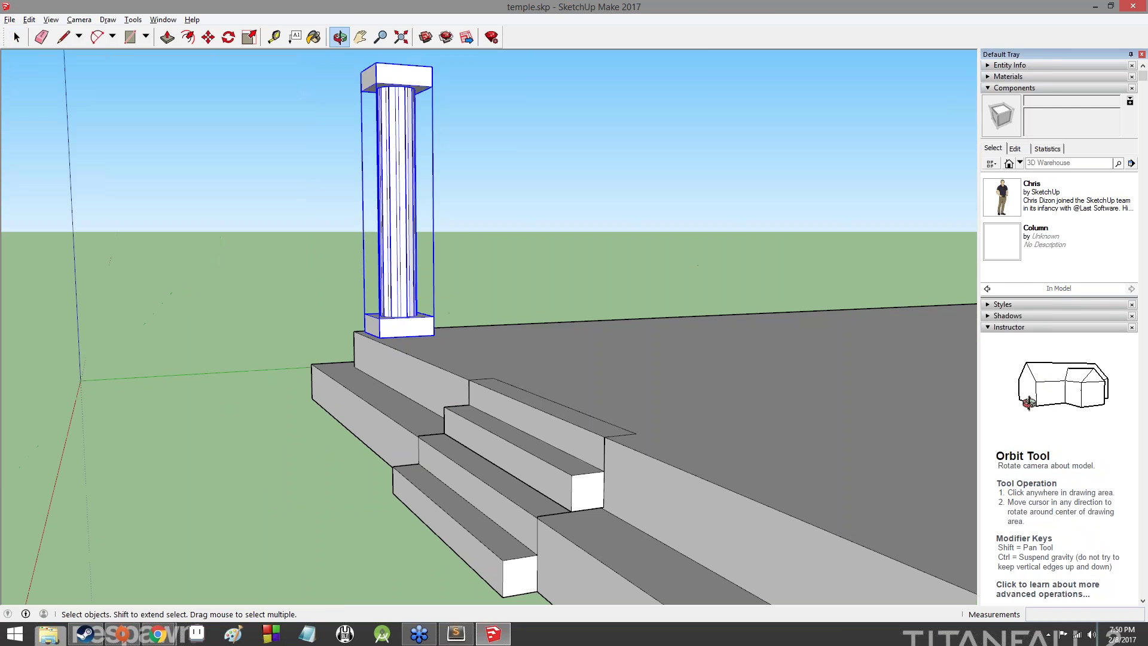
pyautogui.moveTo(711, 274); pyautogui.dragTo(789, 322, button='middle')
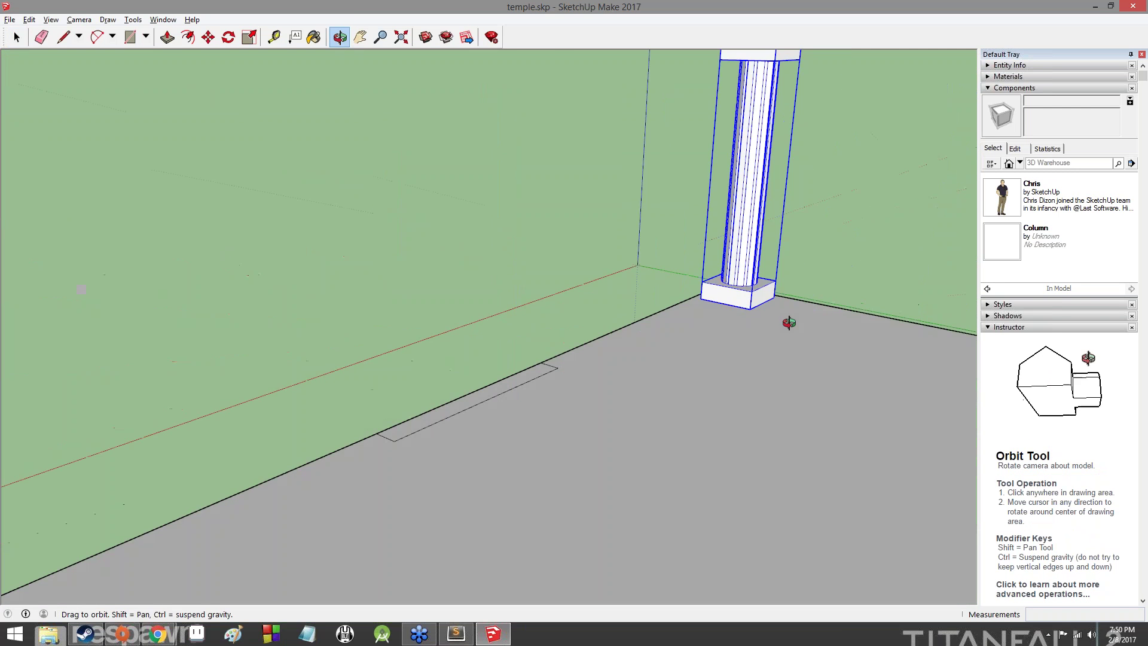
pyautogui.scroll(-4, 790, 323)
pyautogui.moveTo(538, 263); pyautogui.dragTo(753, 269, button='middle')
pyautogui.moveTo(634, 257); pyautogui.dragTo(846, 262, button='middle')
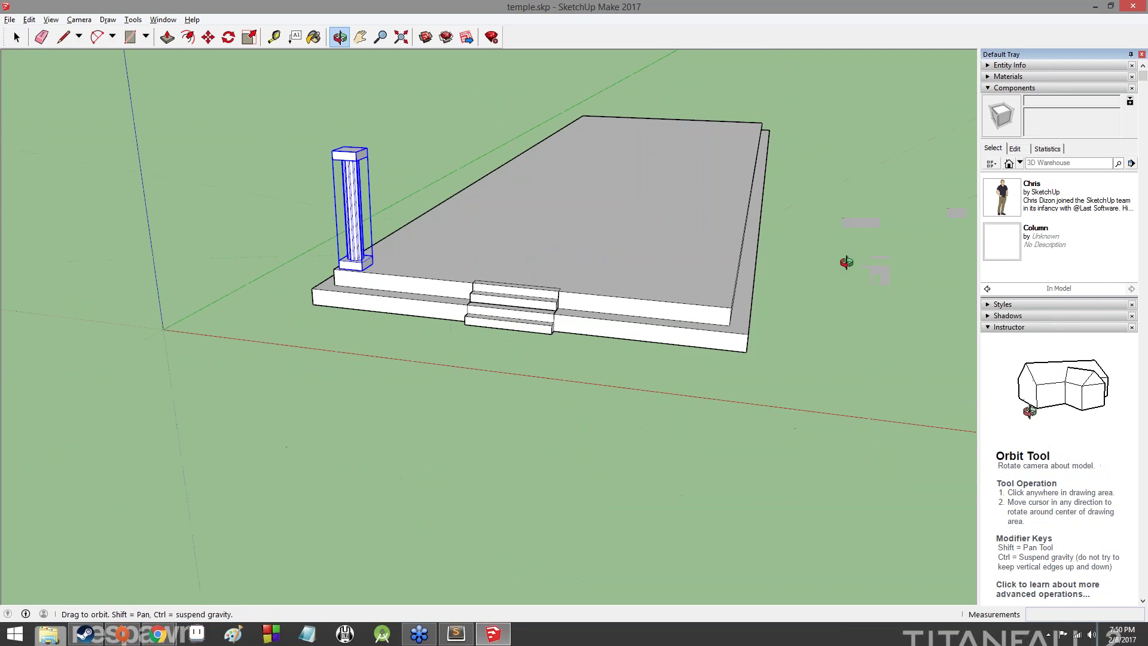
pyautogui.scroll(4, 575, 223)
pyautogui.scroll(-3, 278, 214)
pyautogui.moveTo(104, 233); pyautogui.dragTo(195, 244, button='middle')
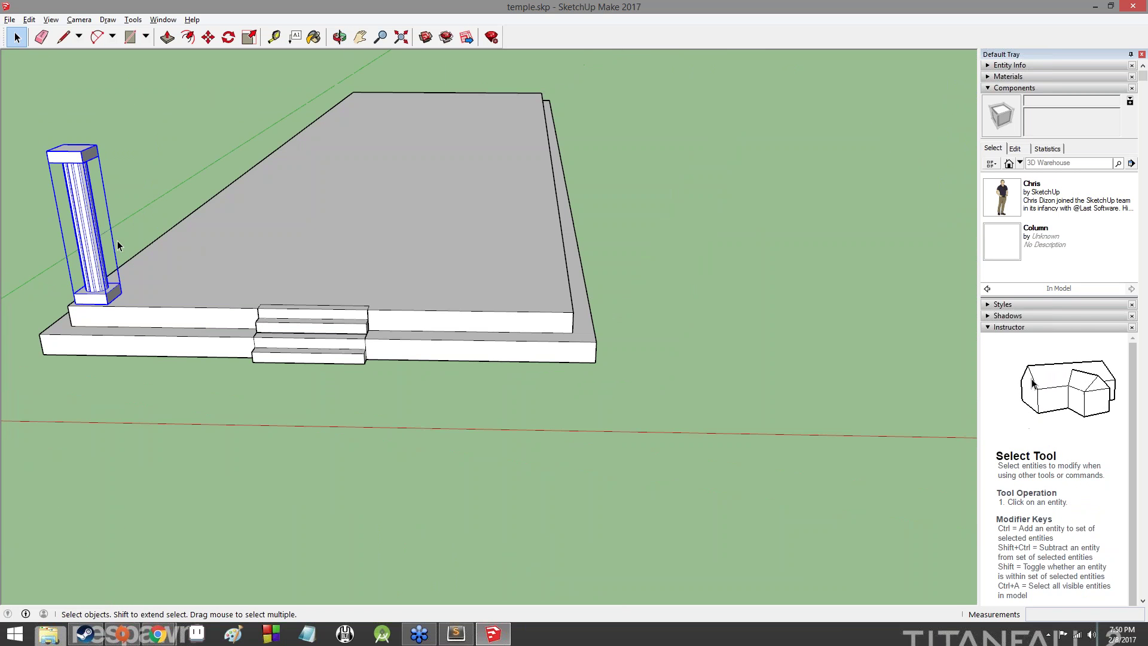
pyautogui.moveTo(118, 245); pyautogui.dragTo(815, 277, button='middle')
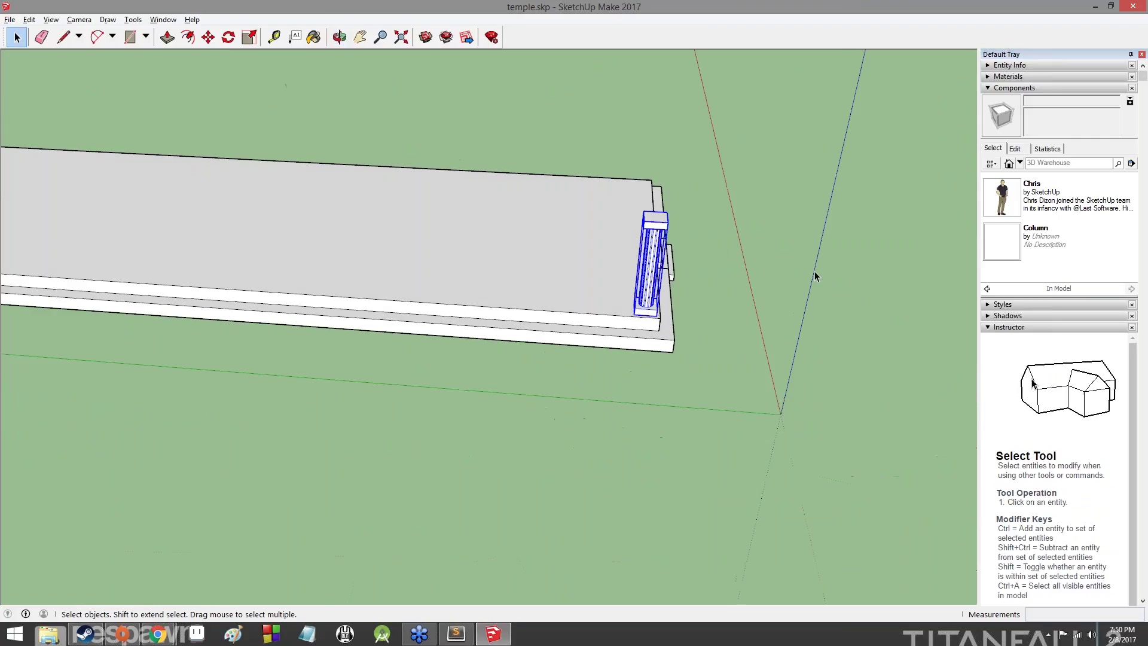
pyautogui.scroll(3, 749, 256)
pyautogui.scroll(3, 657, 270)
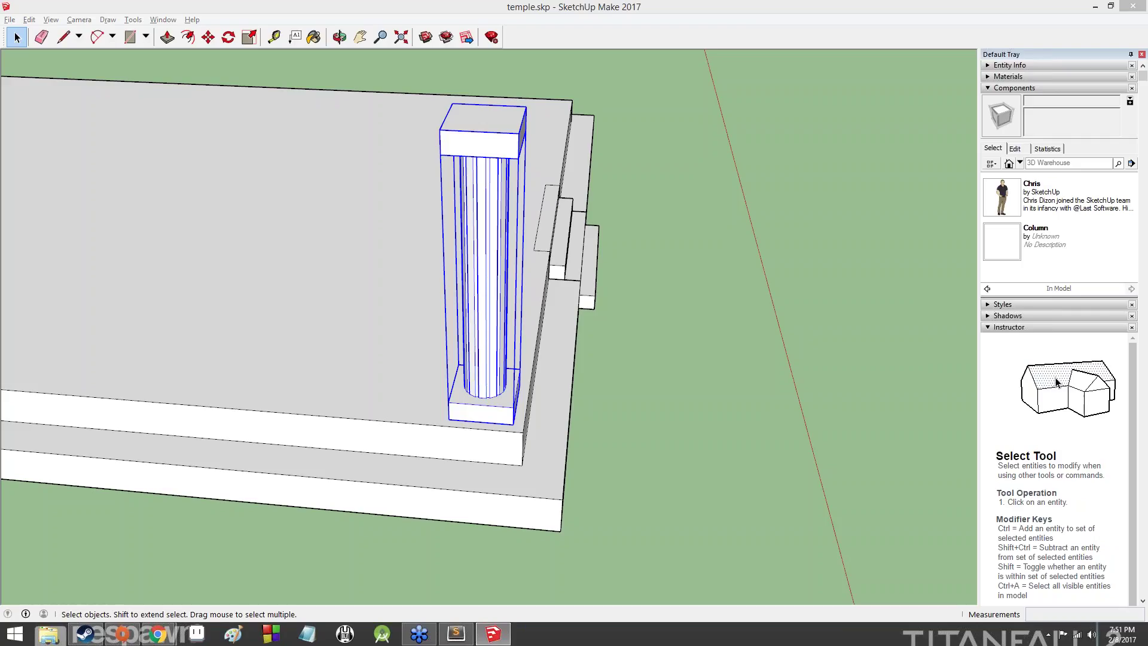
# Step: Try to copy the column component a short distance along the platform's long edge, and undo the copy
pyautogui.click(483, 146)
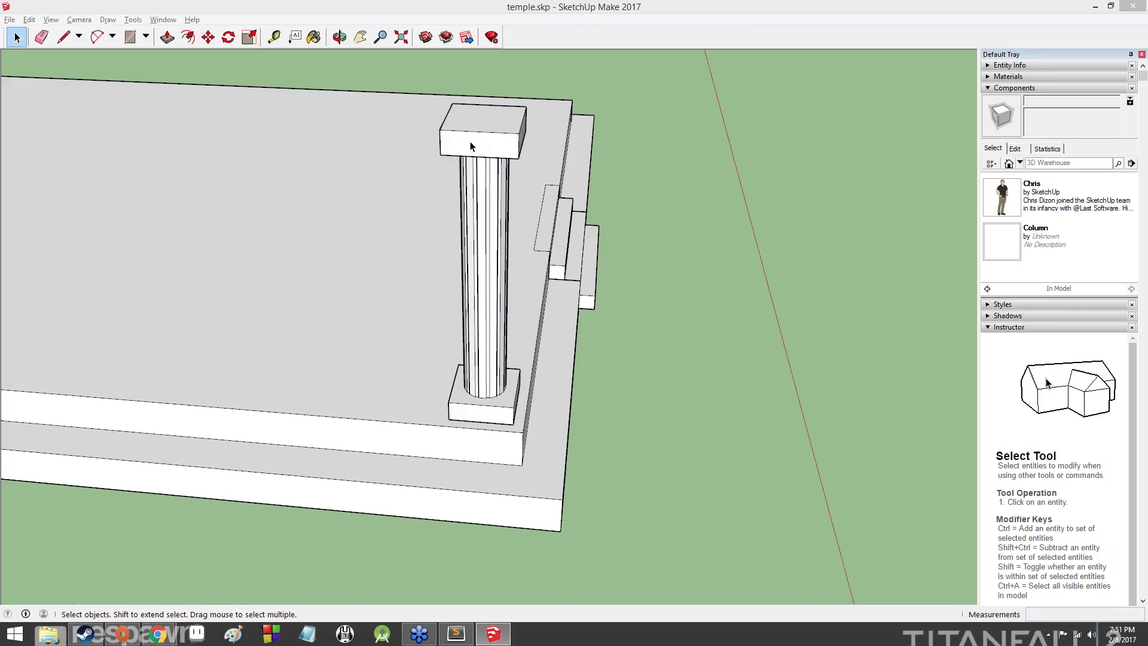
pyautogui.click(473, 145)
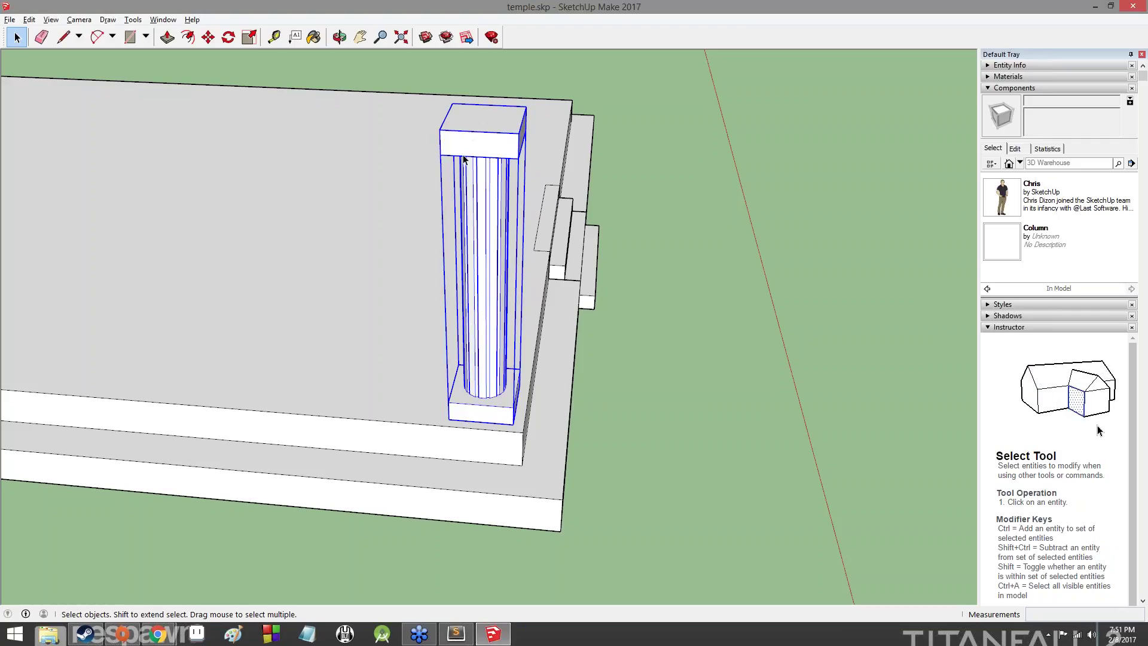
pyautogui.click(208, 38)
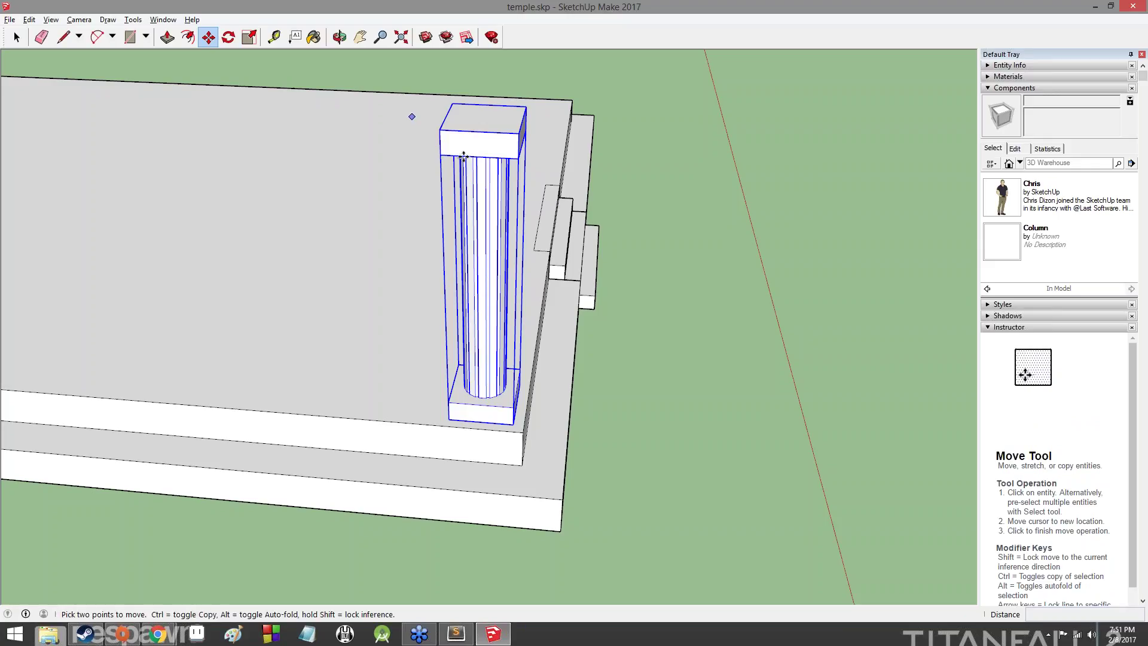
pyautogui.click(472, 119)
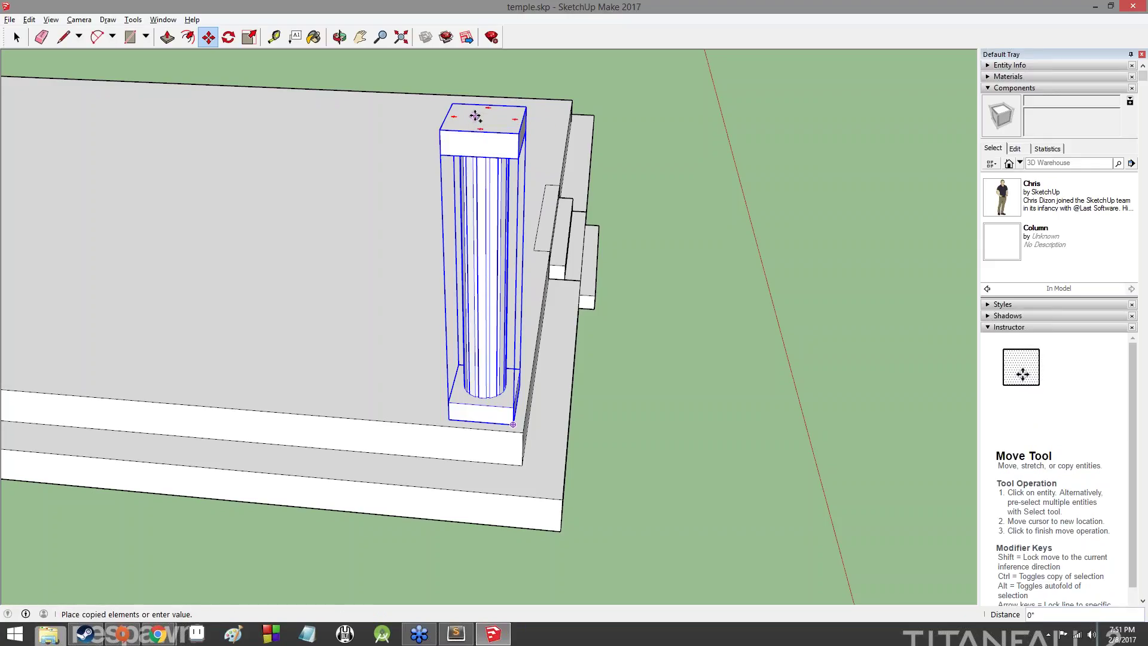
pyautogui.press('ctrl')
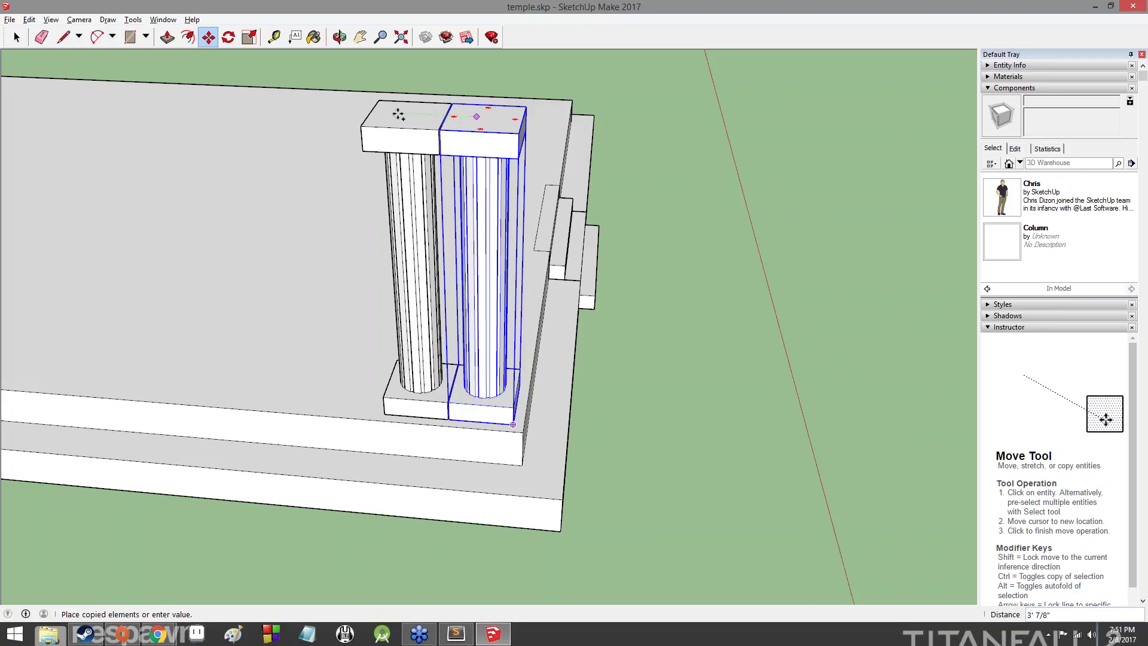
pyautogui.click(383, 114)
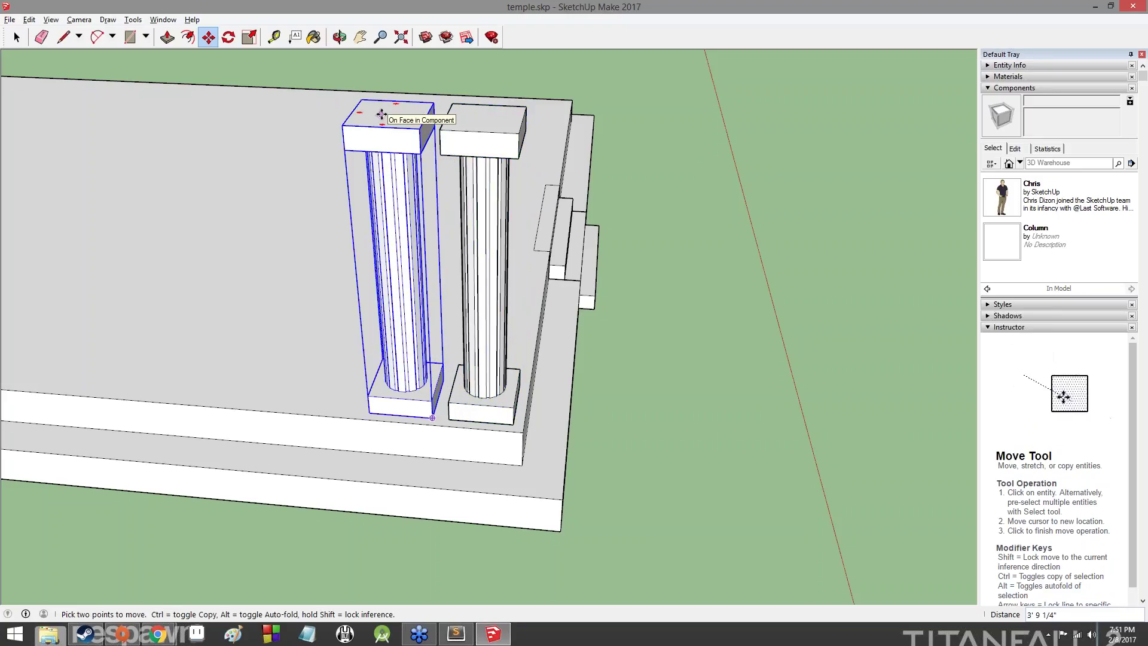
pyautogui.hotkey('ctrl', 'z')
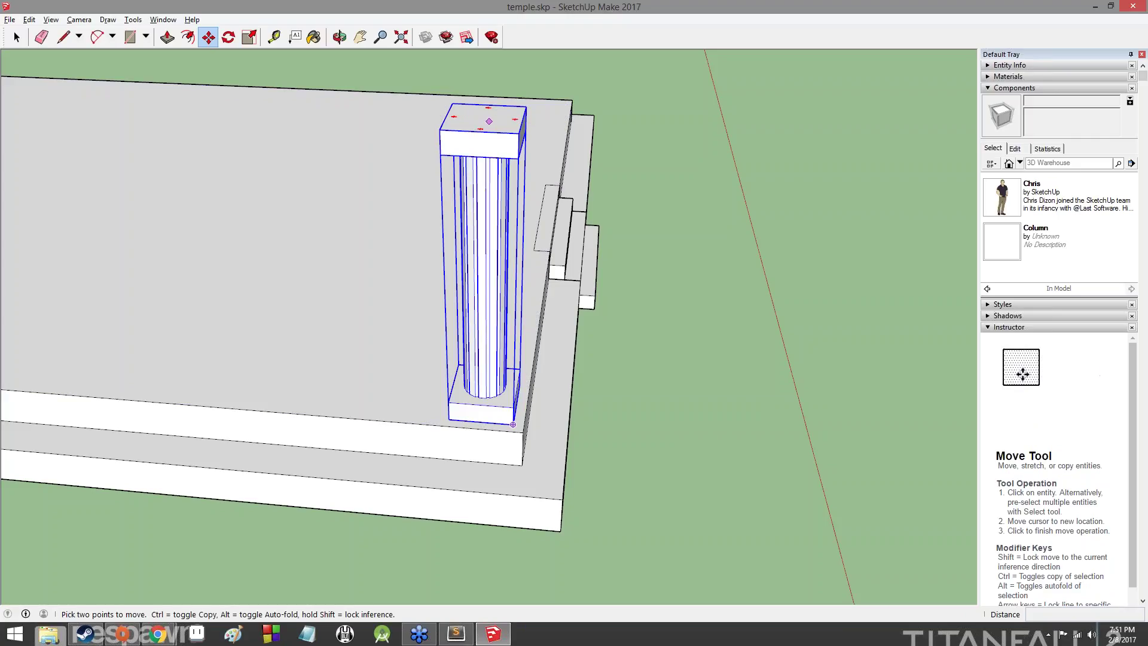
# Step: Copy the corner column 7' along the platform's long edge
pyautogui.keyDown('ctrl'); pyautogui.click(489, 121); pyautogui.keyUp('ctrl')
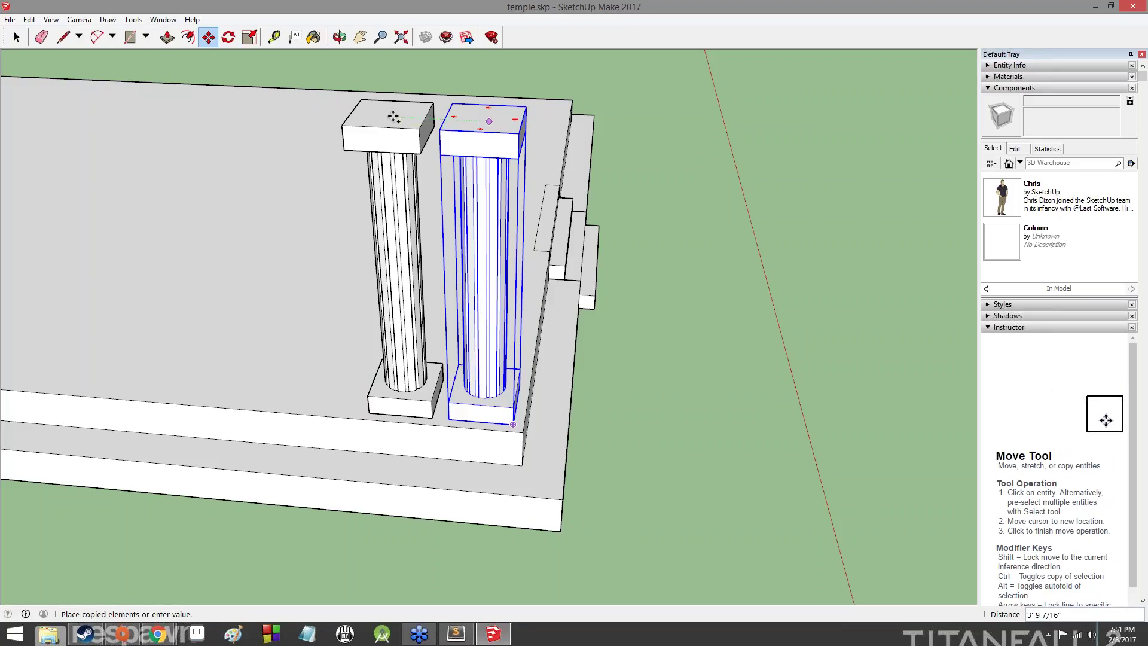
pyautogui.click(393, 117)
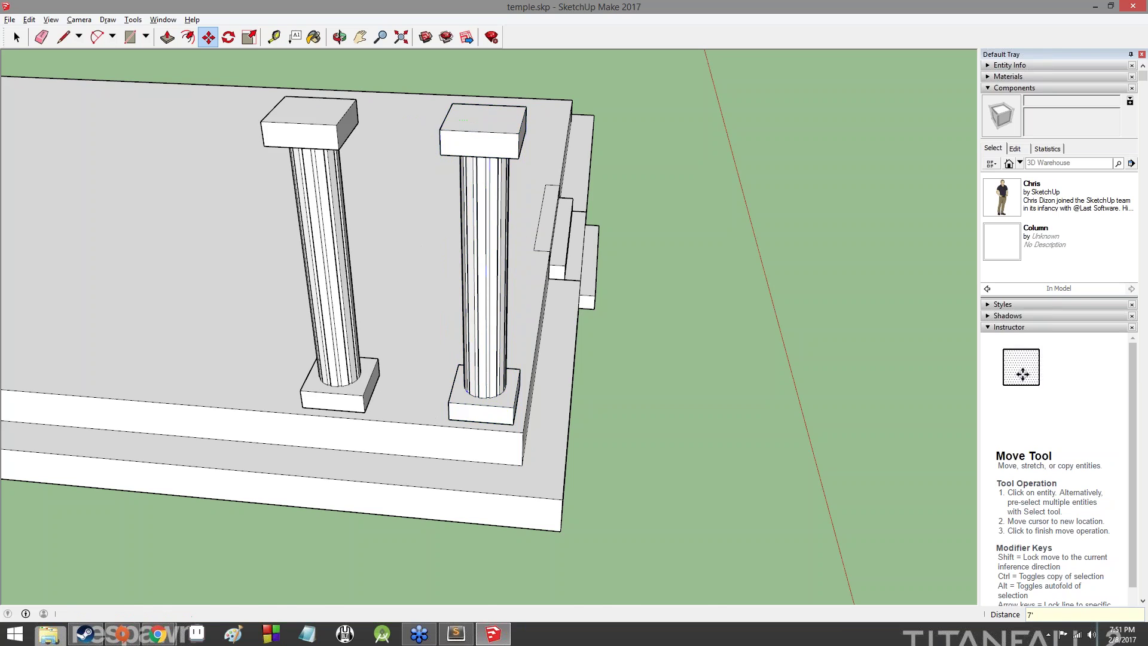
# Step: Copy the second column 7' further along the platform's long edge to place the third column
pyautogui.moveTo(384, 147); pyautogui.dragTo(450, 225, button='middle')
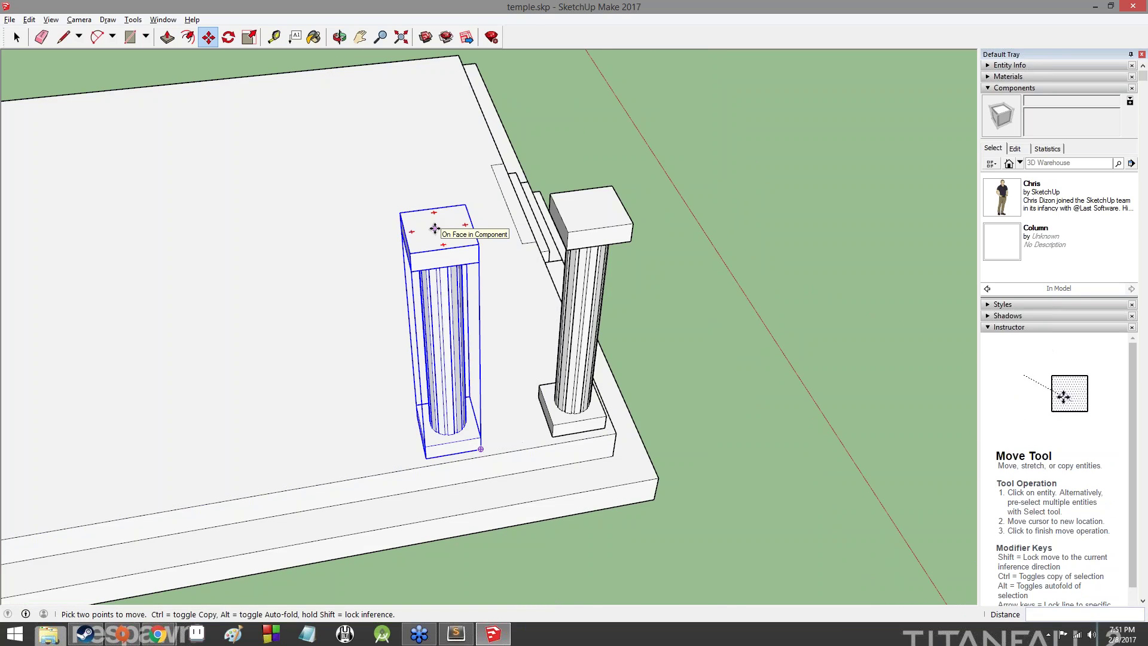
pyautogui.click(435, 229)
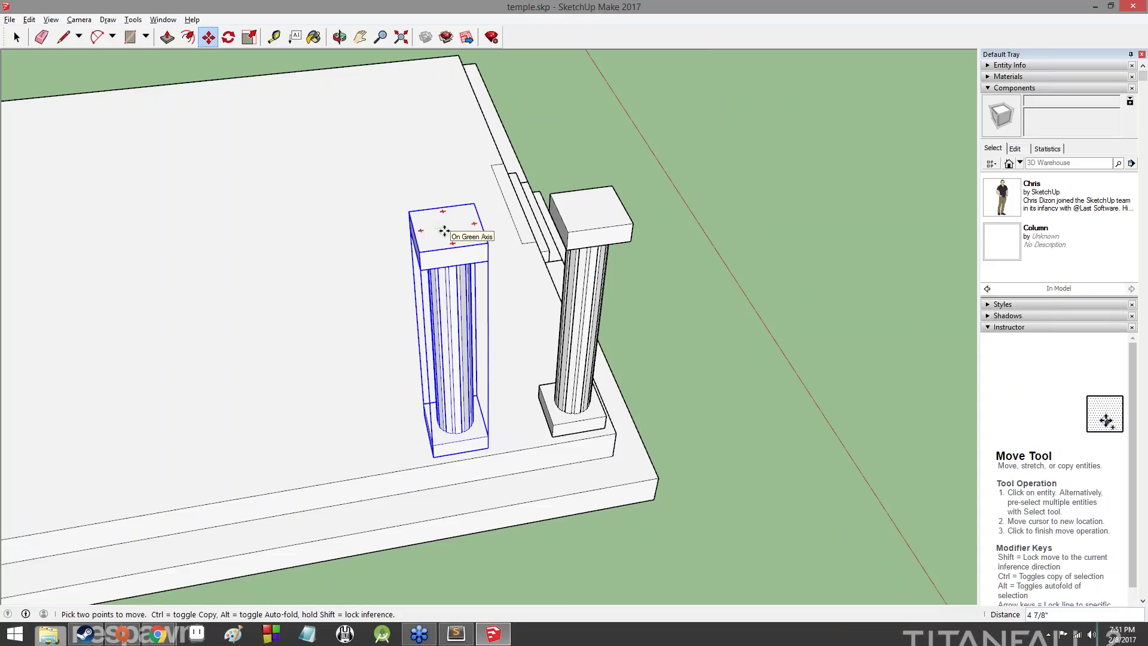
pyautogui.press('Escape')
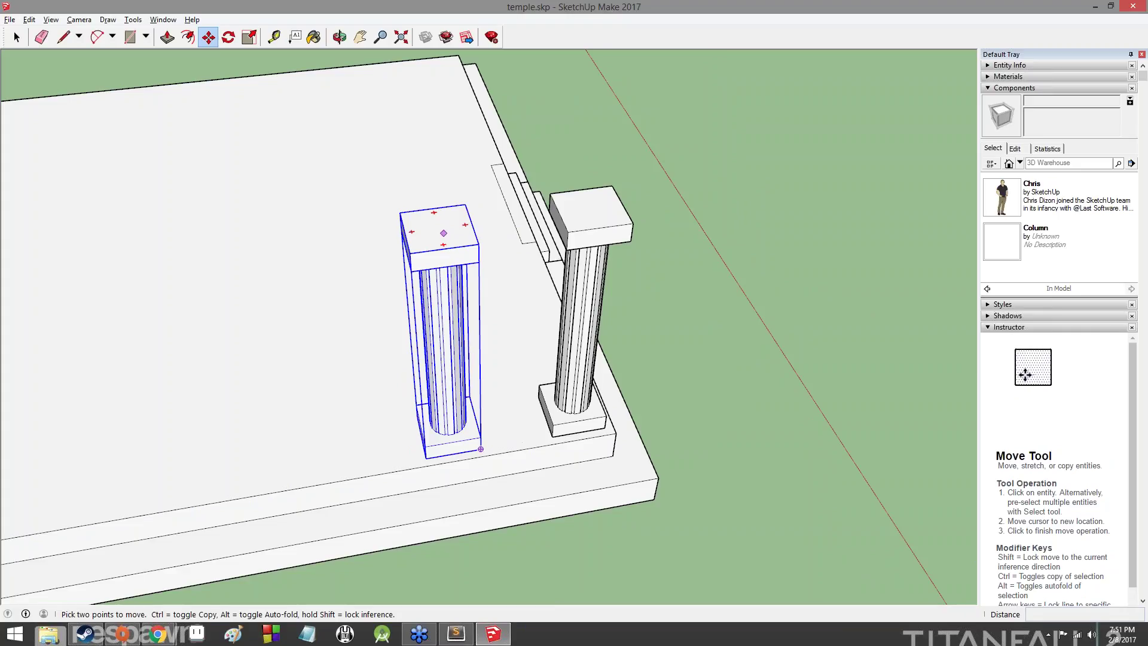
pyautogui.click(481, 449)
pyautogui.press('ctrl')
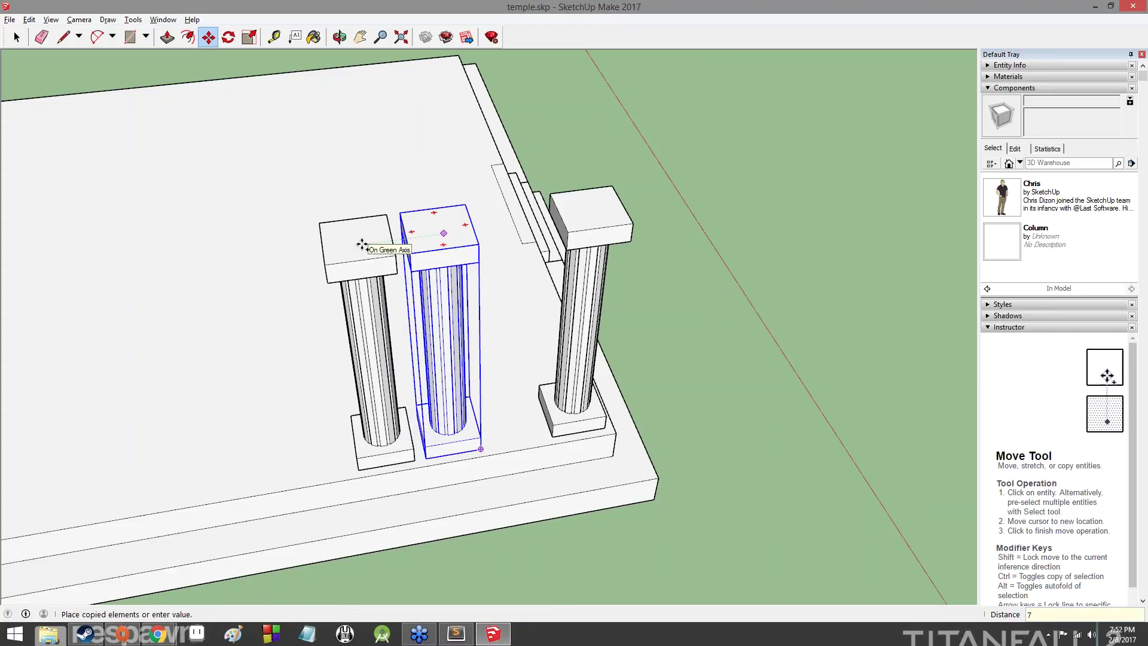
pyautogui.write('7')
pyautogui.press('Return')
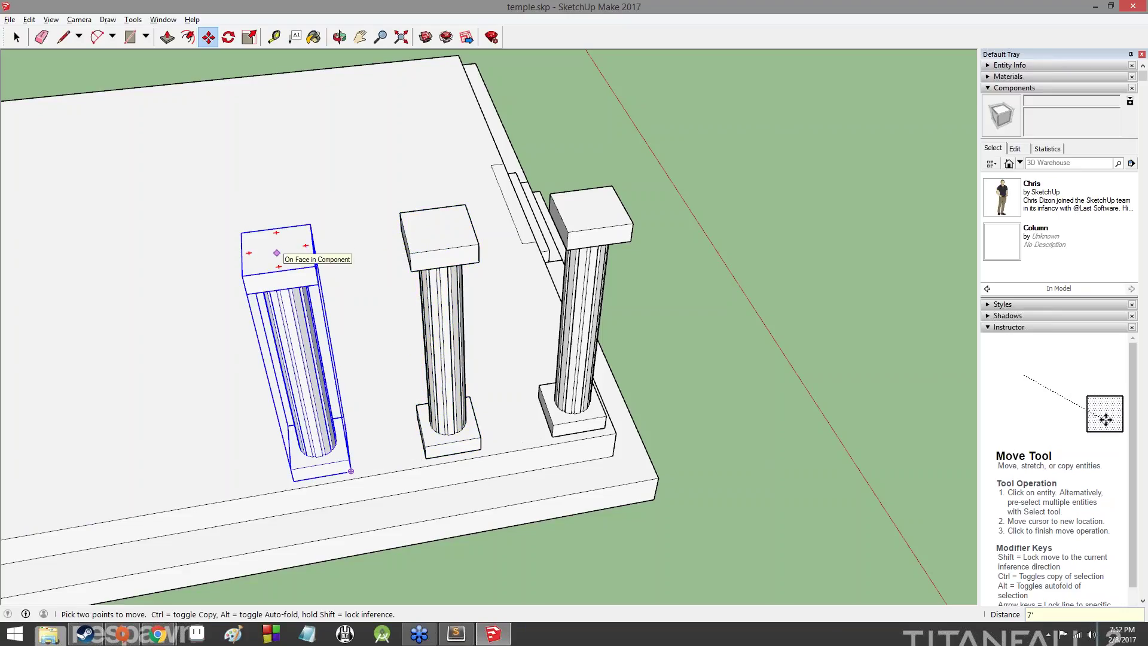
# Step: Copy the third column 7' along the same edge to place the fourth column
pyautogui.click(277, 253)
pyautogui.press('ctrl')
pyautogui.write('7')
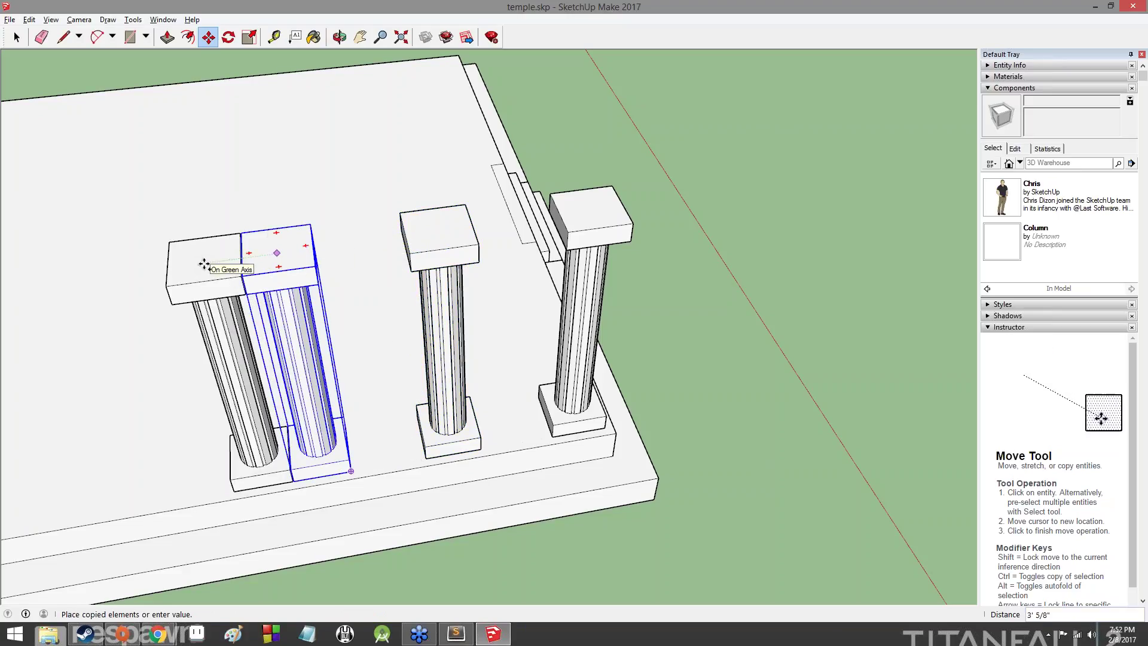
pyautogui.write("'")
pyautogui.press('Return')
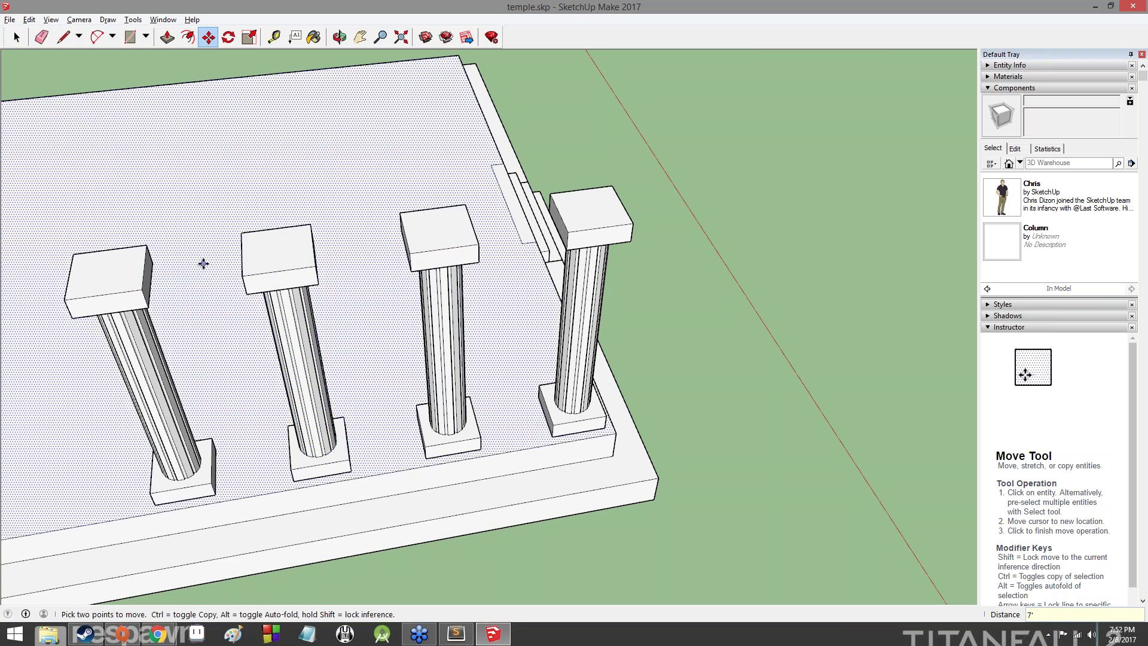
# Step: Copy the fourth column 7' along the platform's long edge to place the fifth column
pyautogui.moveTo(203, 263); pyautogui.dragTo(598, 197, button='middle')
pyautogui.moveTo(335, 239); pyautogui.dragTo(509, 257, button='middle')
pyautogui.moveTo(311, 239); pyautogui.dragTo(573, 287, button='middle')
pyautogui.moveTo(418, 269); pyautogui.dragTo(514, 245, button='middle')
pyautogui.moveTo(383, 251); pyautogui.dragTo(610, 257, button='middle')
pyautogui.moveTo(239, 318); pyautogui.dragTo(591, 225, button='middle')
pyautogui.click(776, 214)
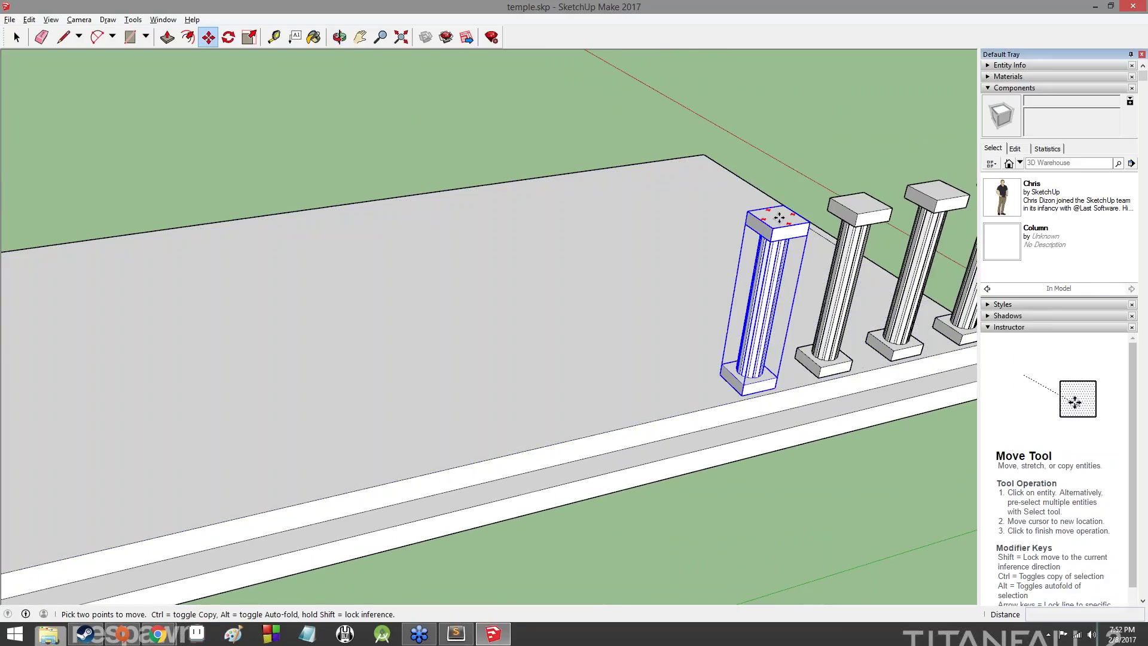
pyautogui.click(777, 216)
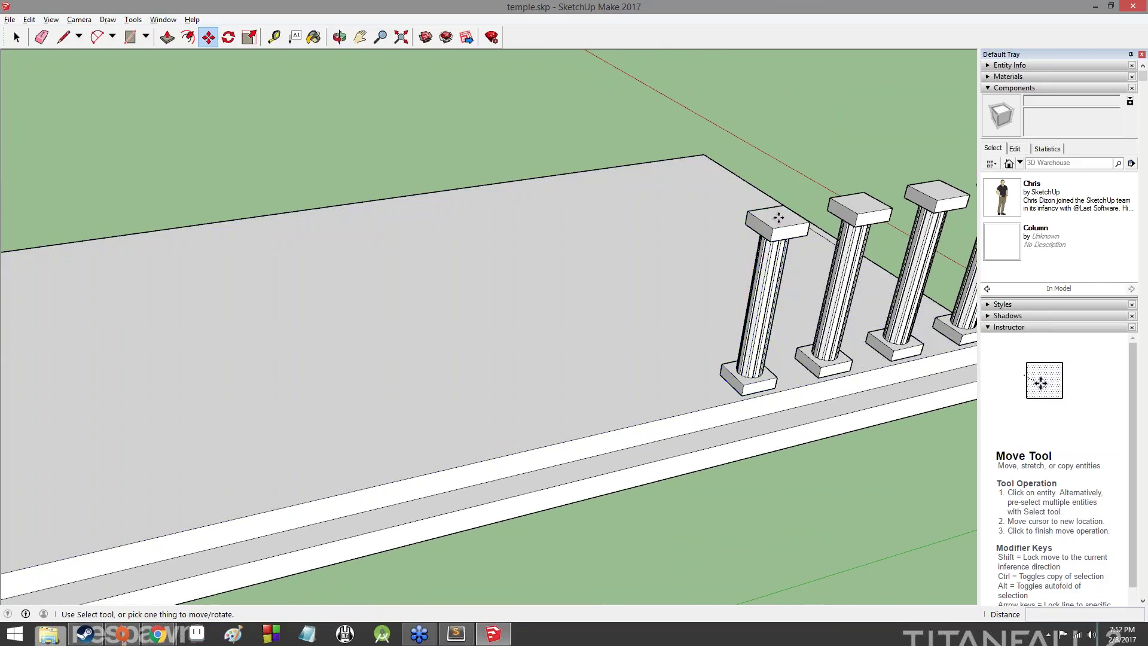
pyautogui.click(777, 217)
pyautogui.press('ctrl')
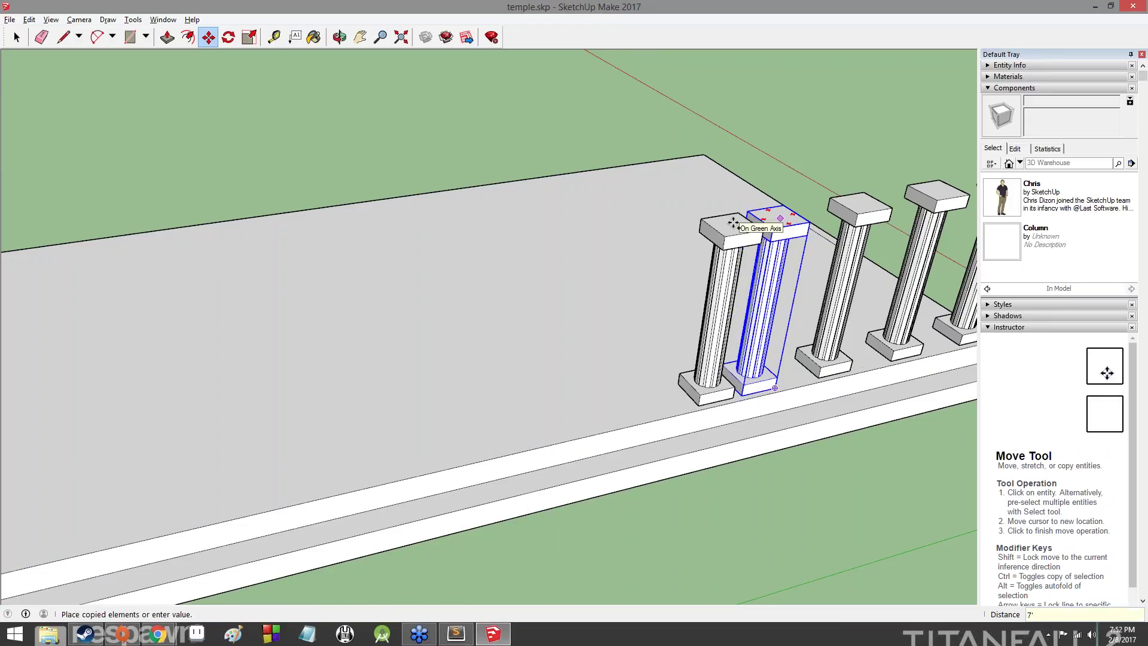
pyautogui.write("7'")
pyautogui.press('Return')
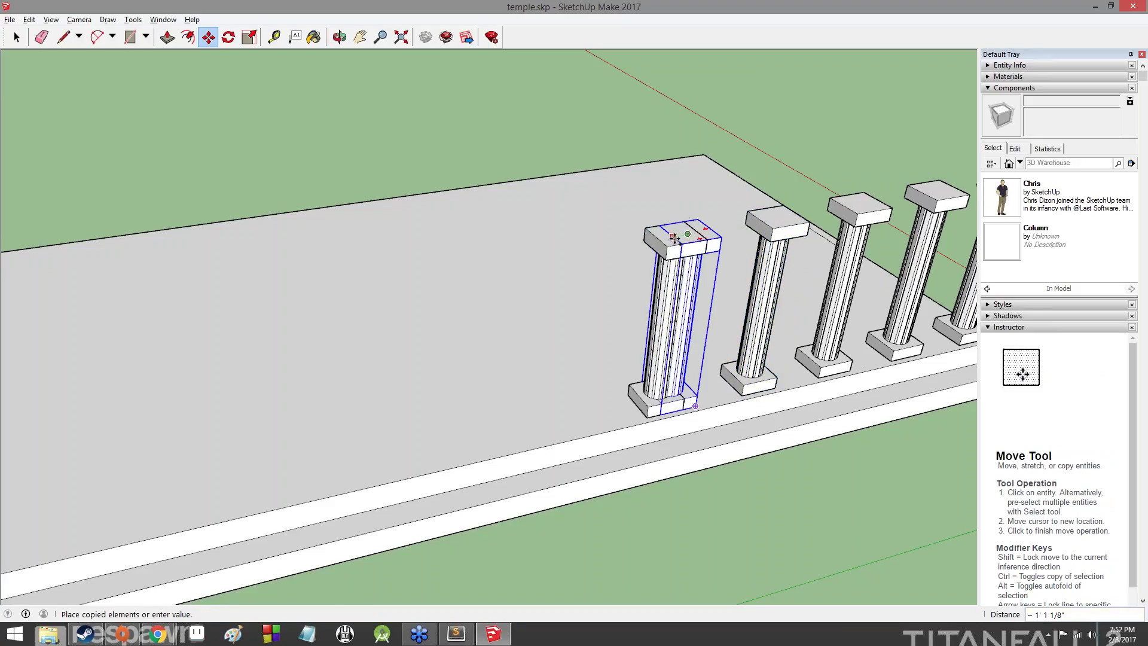
# Step: Add the sixth and seventh columns to the row by copying the end column 7' along the edge each time
pyautogui.keyDown('ctrl'); pyautogui.click(687, 240); pyautogui.keyUp('ctrl')
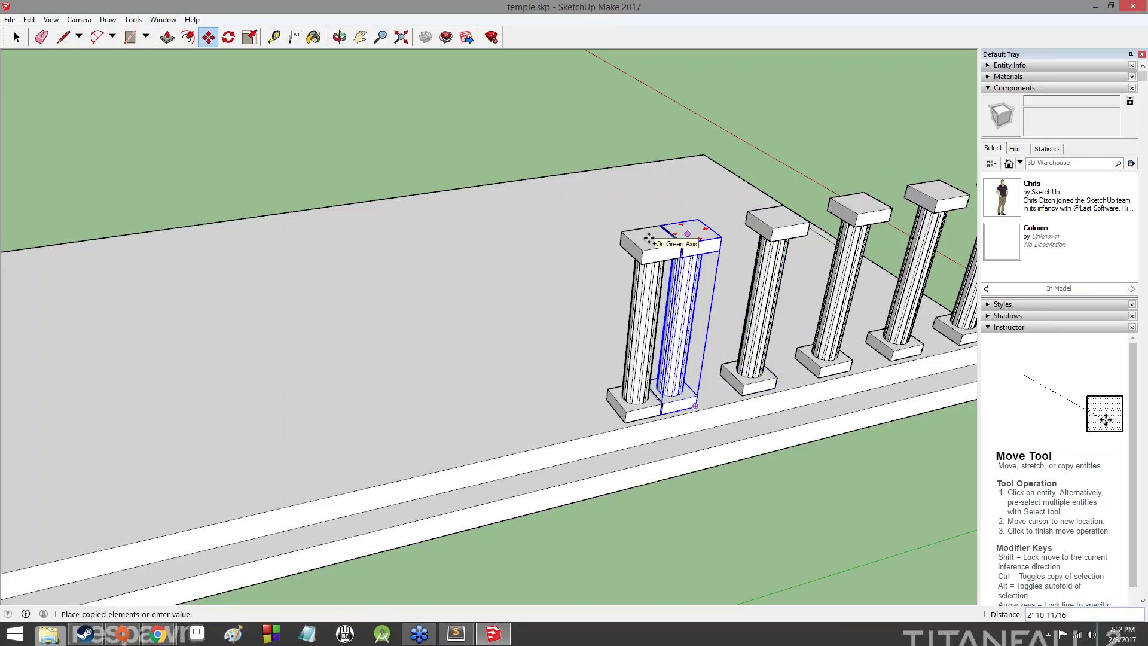
pyautogui.write("7'")
pyautogui.press('Return')
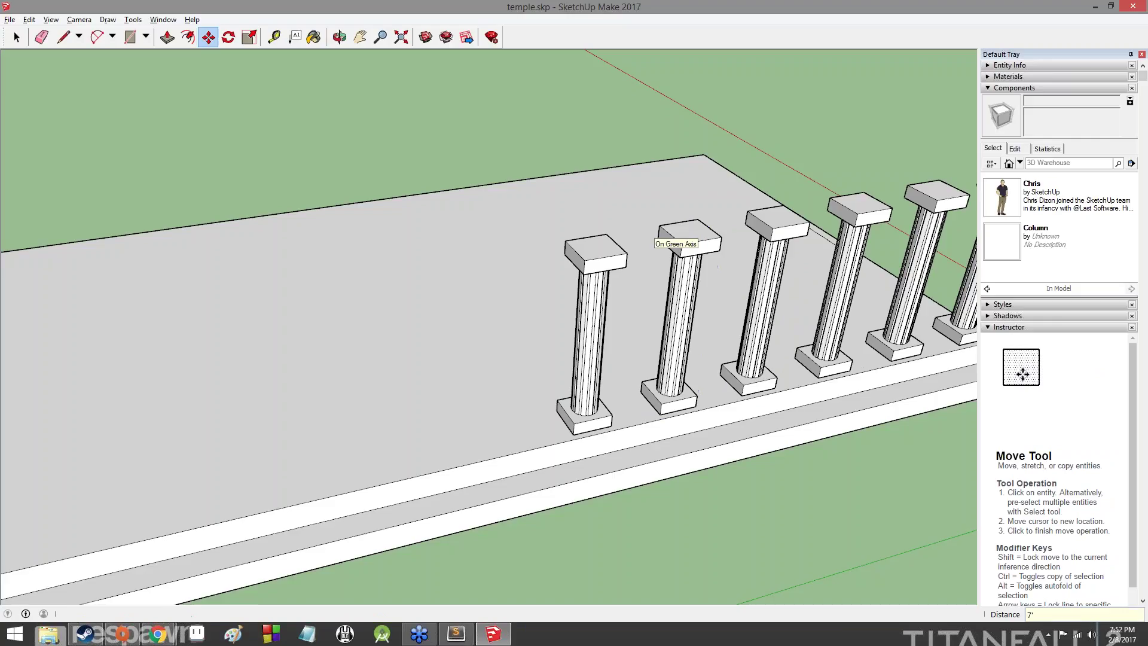
pyautogui.keyDown('ctrl'); pyautogui.click(597, 250); pyautogui.keyUp('ctrl')
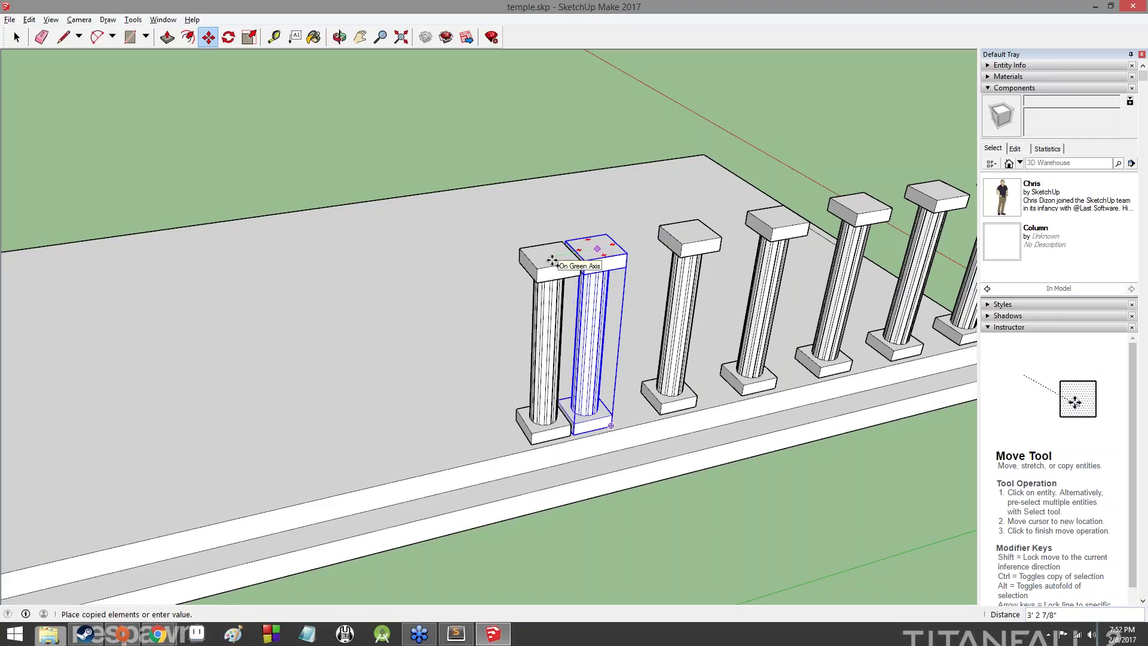
pyautogui.write("7'")
pyautogui.press('Return')
# Step: Continue the row with the eighth and ninth columns, each copied 7' from the previous end column
pyautogui.keyDown('ctrl'); pyautogui.click(496, 264); pyautogui.keyUp('ctrl')
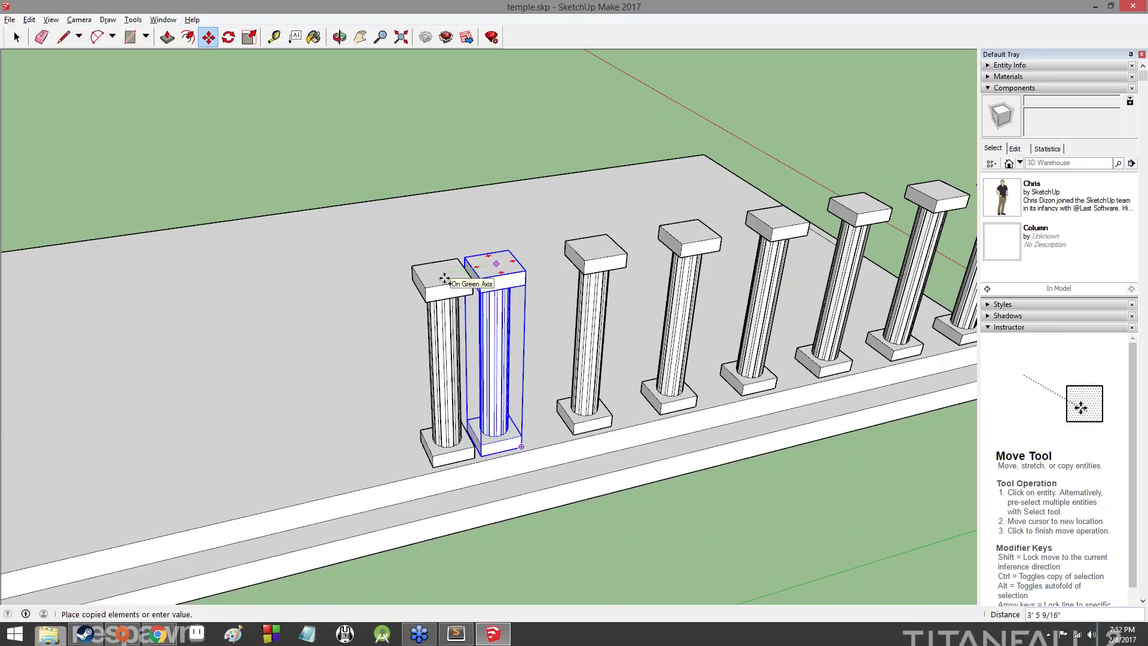
pyautogui.write("7'")
pyautogui.press('Return')
pyautogui.keyDown('ctrl'); pyautogui.click(388, 293); pyautogui.keyUp('ctrl')
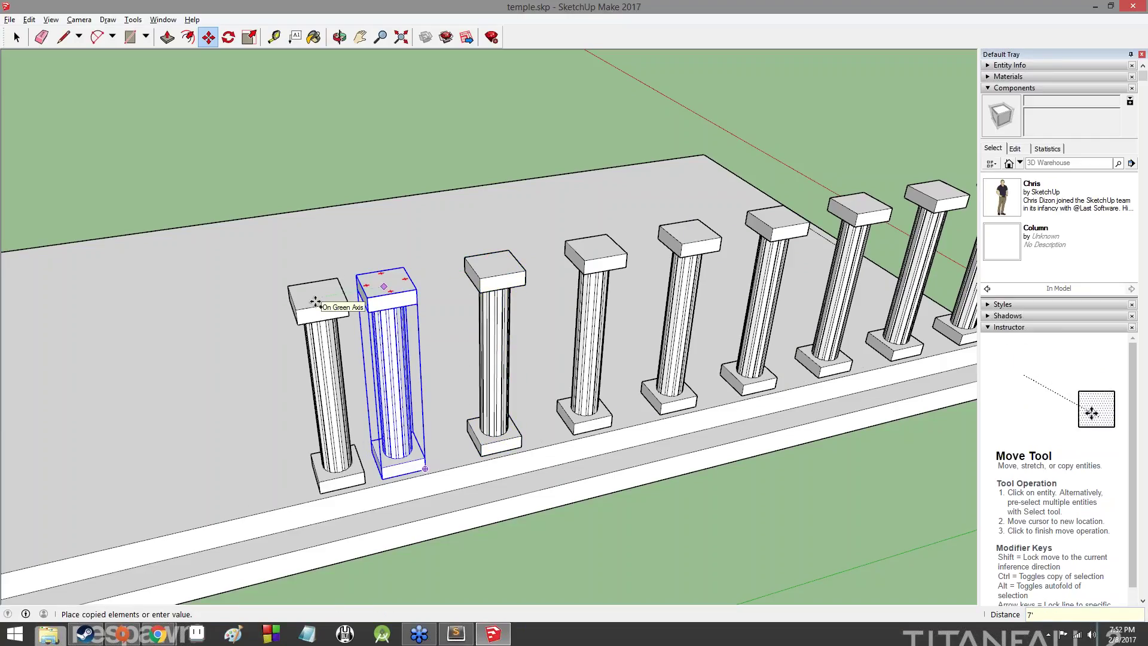
pyautogui.write("7'")
pyautogui.press('Return')
# Step: Copy the ninth column 7' along the platform's long edge to place the tenth column
pyautogui.keyDown('shift'); pyautogui.moveTo(291, 336); pyautogui.dragTo(691, 259, button='middle'); pyautogui.keyUp('shift')
pyautogui.scroll(-4, 691, 259)
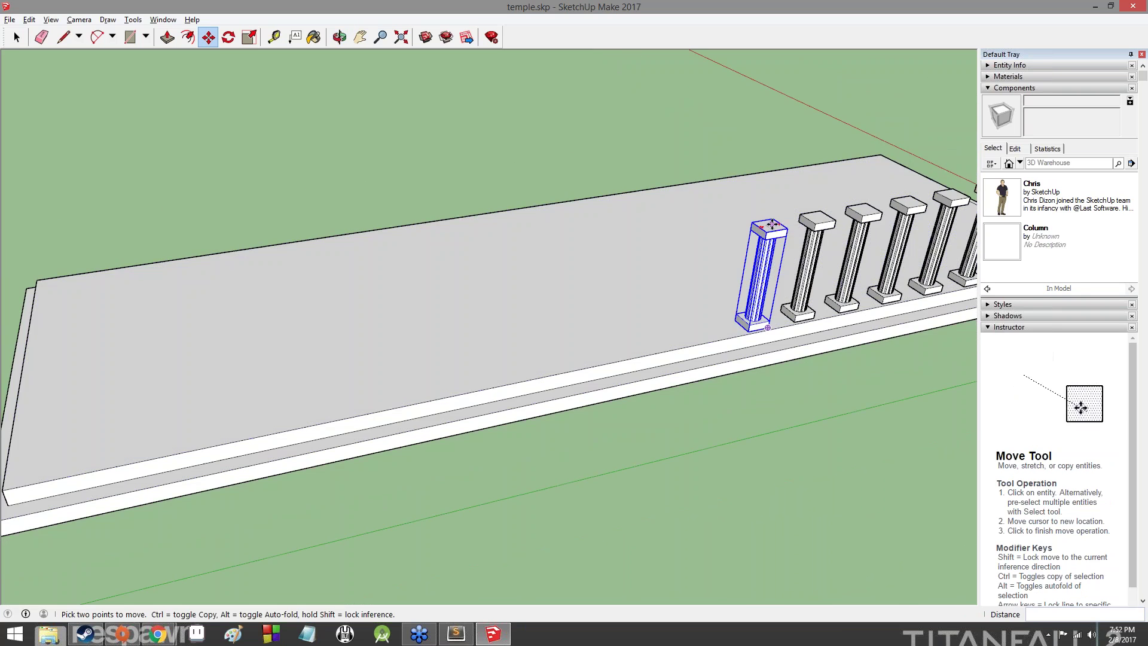
pyautogui.moveTo(768, 281); pyautogui.dragTo(795, 286, button='middle')
pyautogui.moveTo(771, 284); pyautogui.dragTo(828, 263, button='middle')
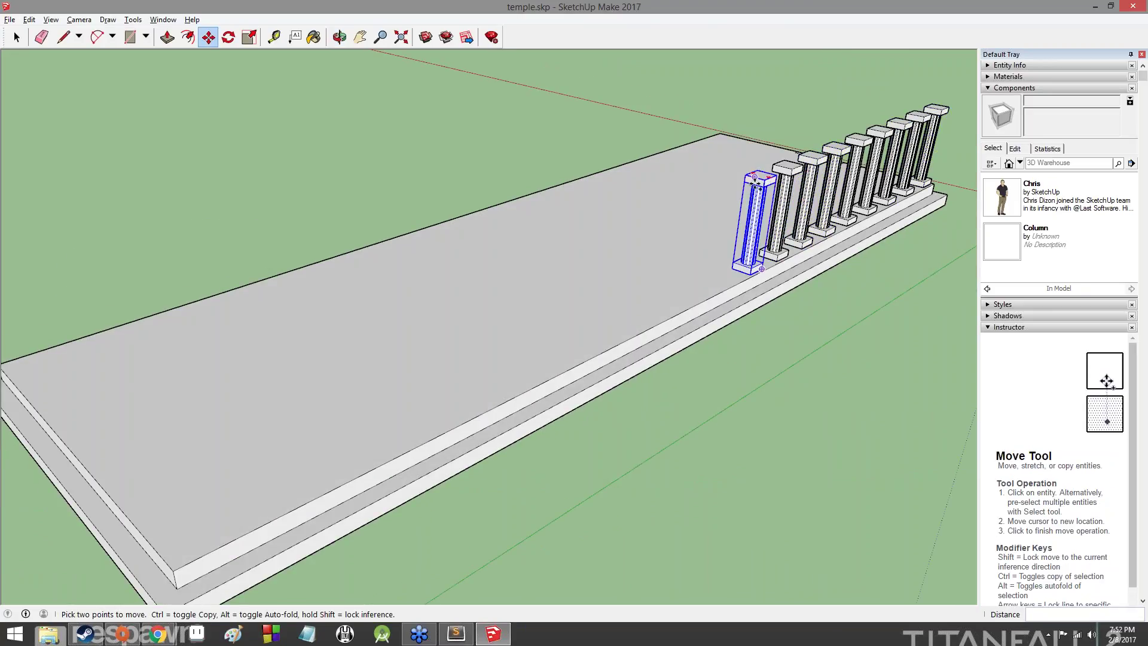
pyautogui.scroll(5, 755, 177)
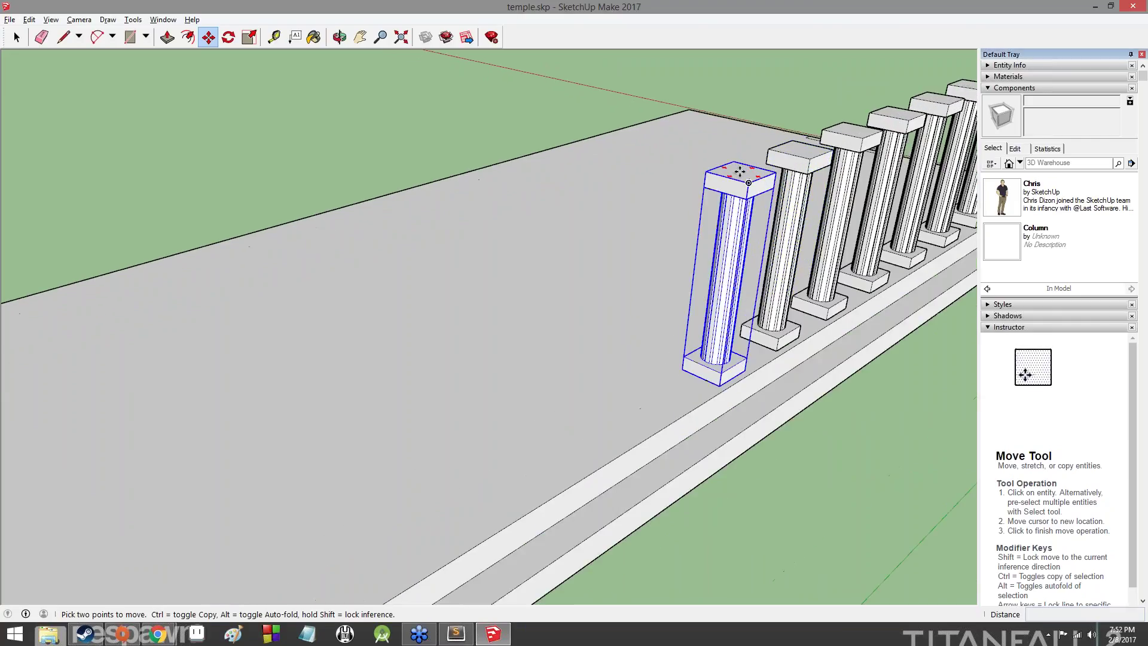
pyautogui.click(739, 172)
pyautogui.press('ctrl')
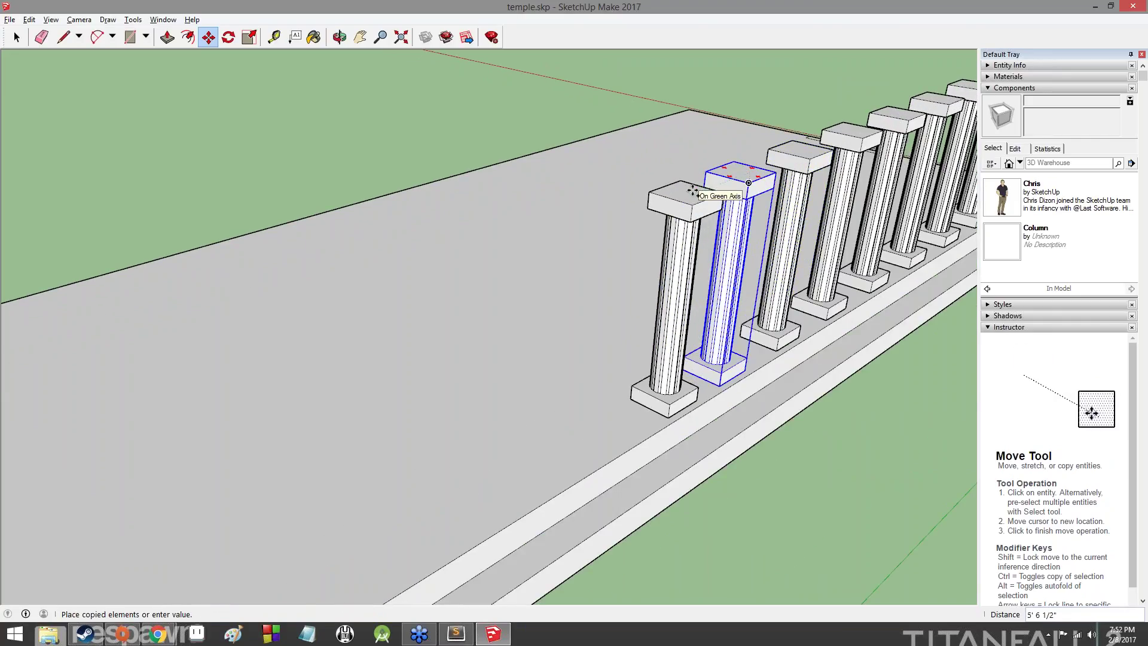
pyautogui.write("7'")
pyautogui.press('Return')
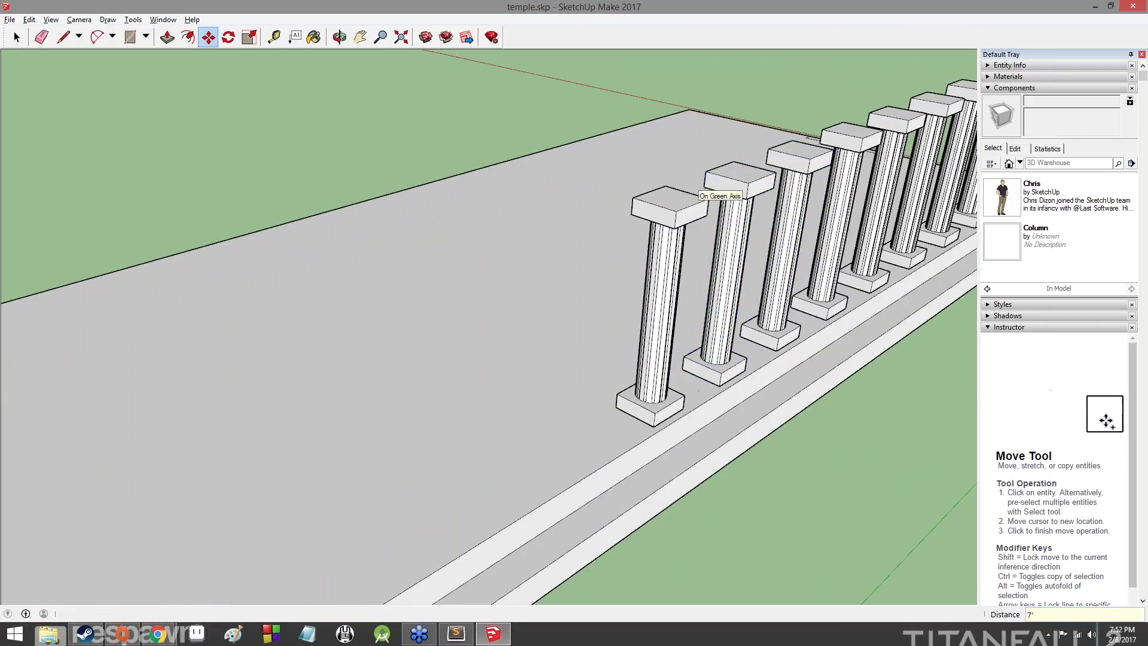
# Step: Extend the row with the eleventh and twelfth columns, copying the end column 7' each time
pyautogui.click(671, 196)
pyautogui.press('ctrl')
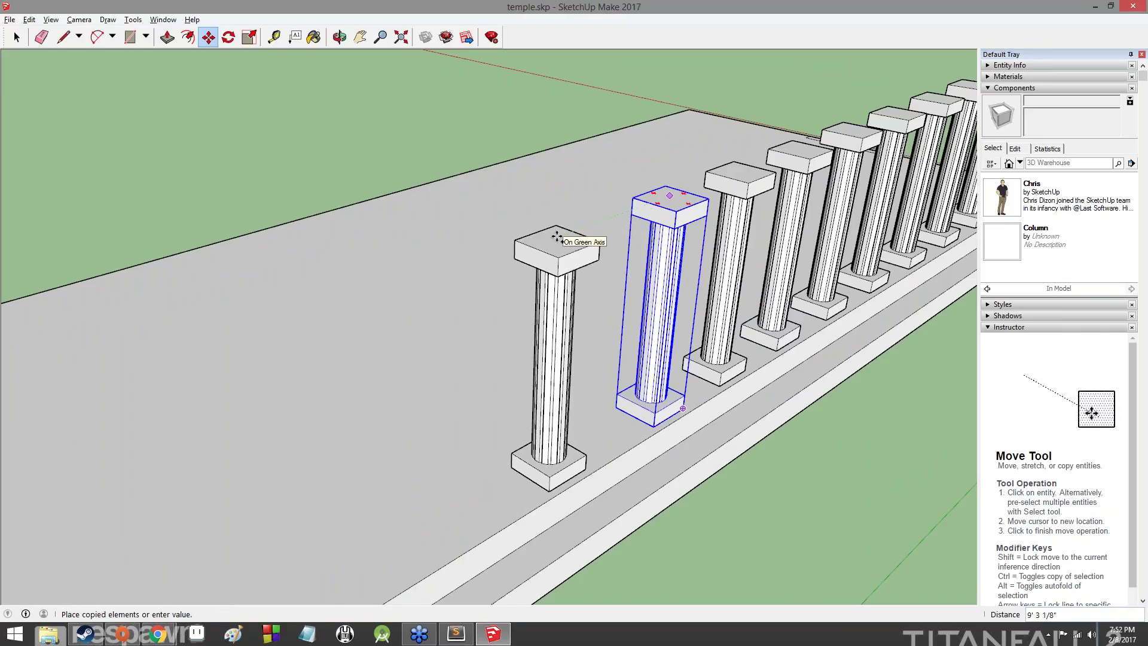
pyautogui.write("7'")
pyautogui.press('Return')
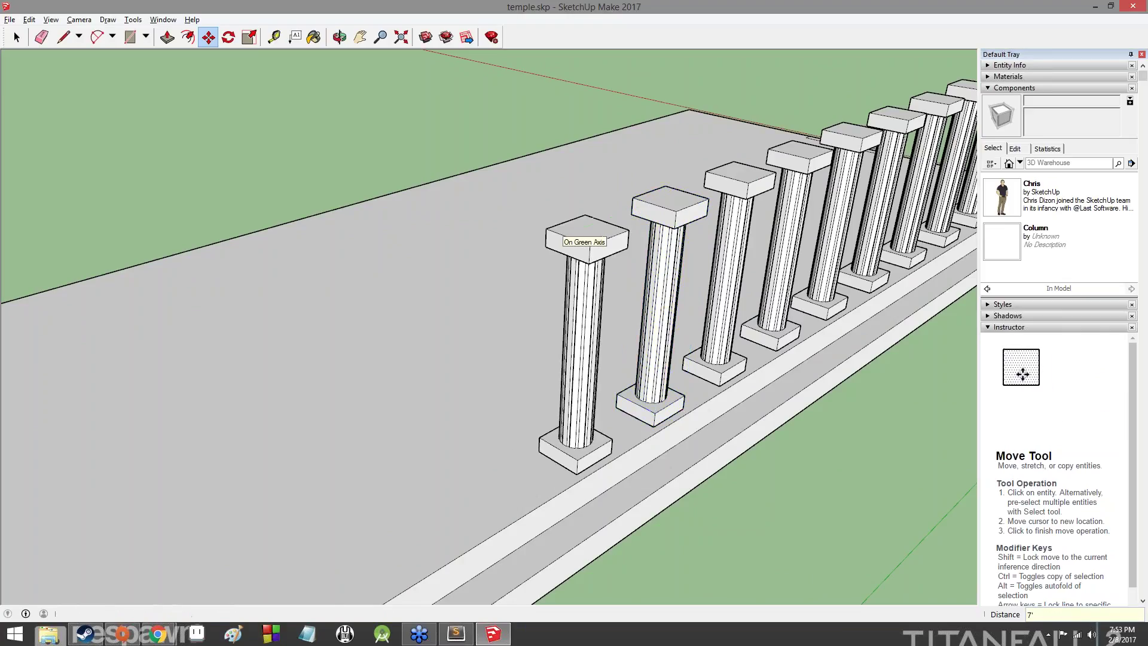
pyautogui.click(575, 241)
pyautogui.press('ctrl')
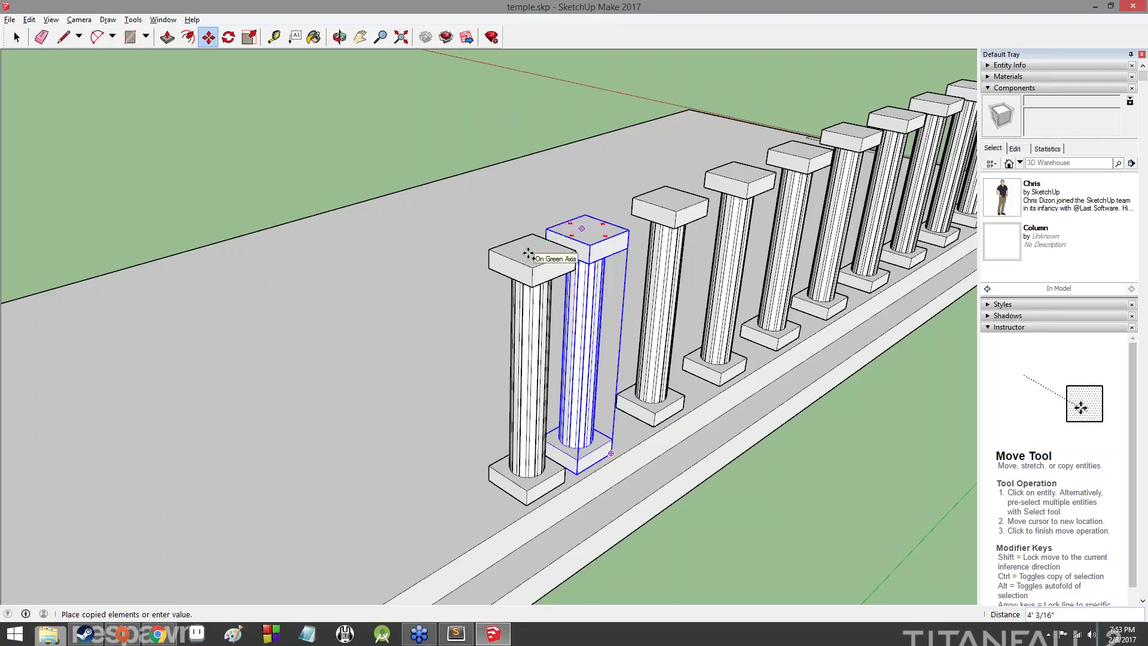
pyautogui.press('Return')
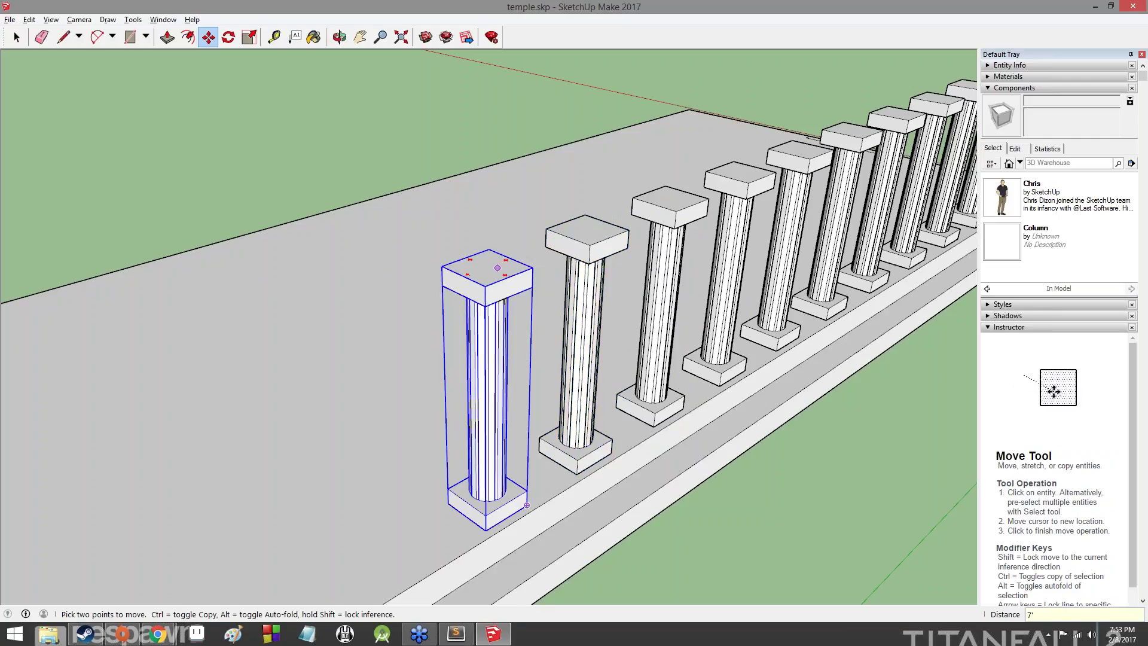
# Step: Copy the twelfth column 7' along the edge to place the thirteenth column
pyautogui.click(491, 263)
pyautogui.press('ctrl')
pyautogui.write('7')
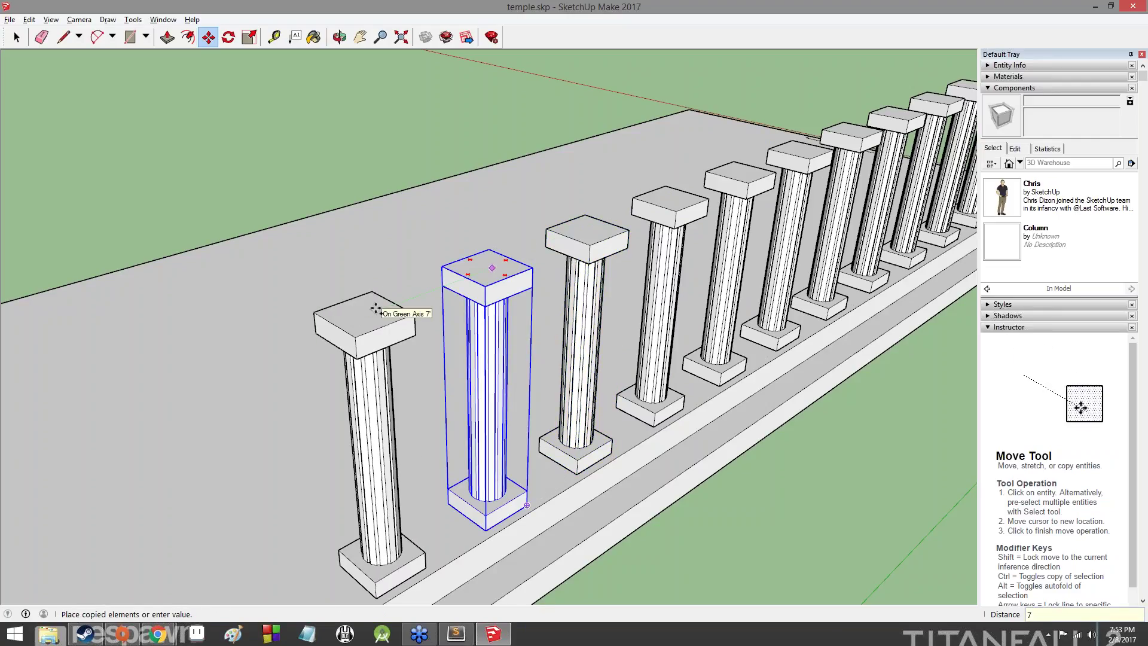
pyautogui.write("'")
pyautogui.press('Return')
# Step: Add the fourteenth and fifteenth columns, each copied 7' along the long edge from the current end column
pyautogui.scroll(-4, 373, 309)
pyautogui.moveTo(311, 324); pyautogui.dragTo(382, 299, button='middle')
pyautogui.click(388, 290)
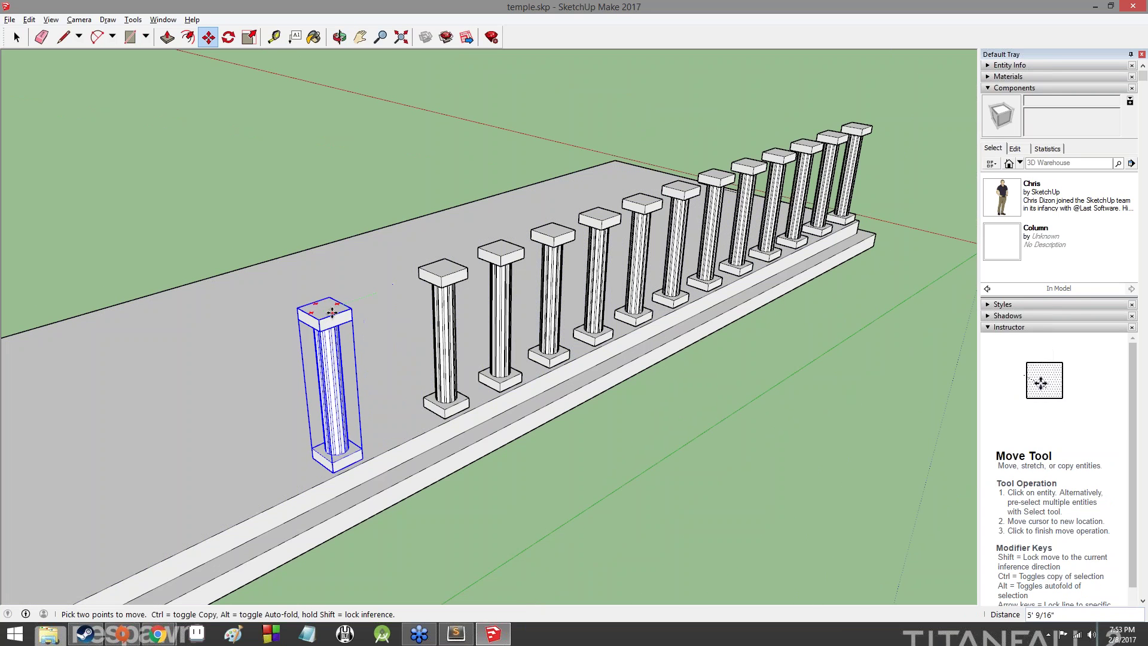
pyautogui.click(374, 295)
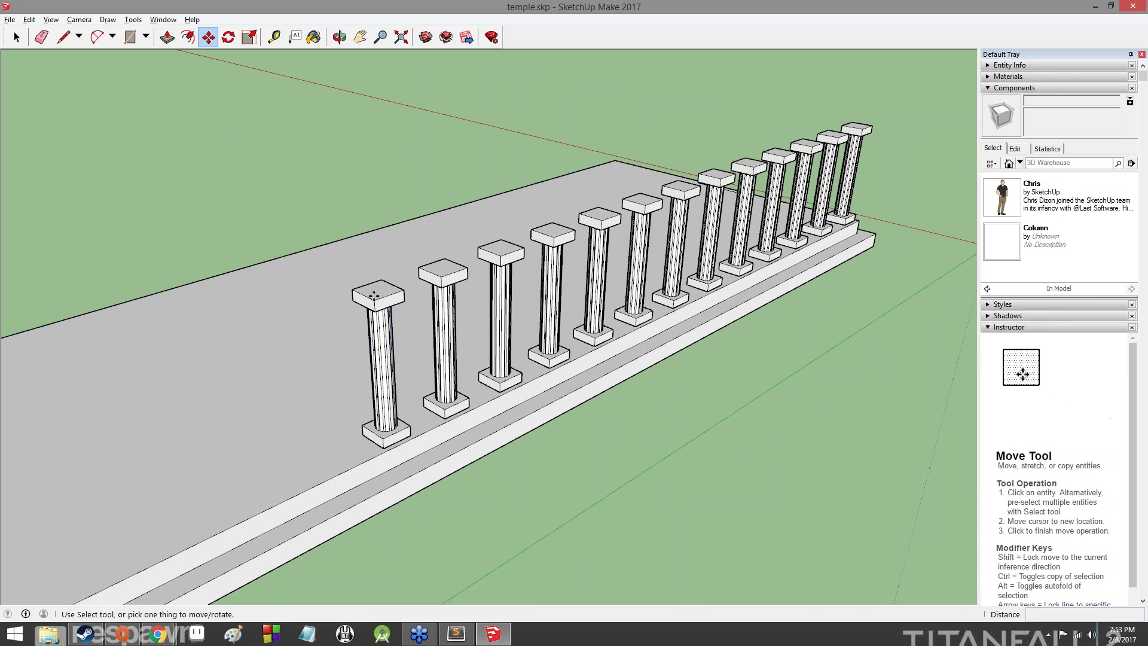
pyautogui.click(374, 296)
pyautogui.press('ctrl')
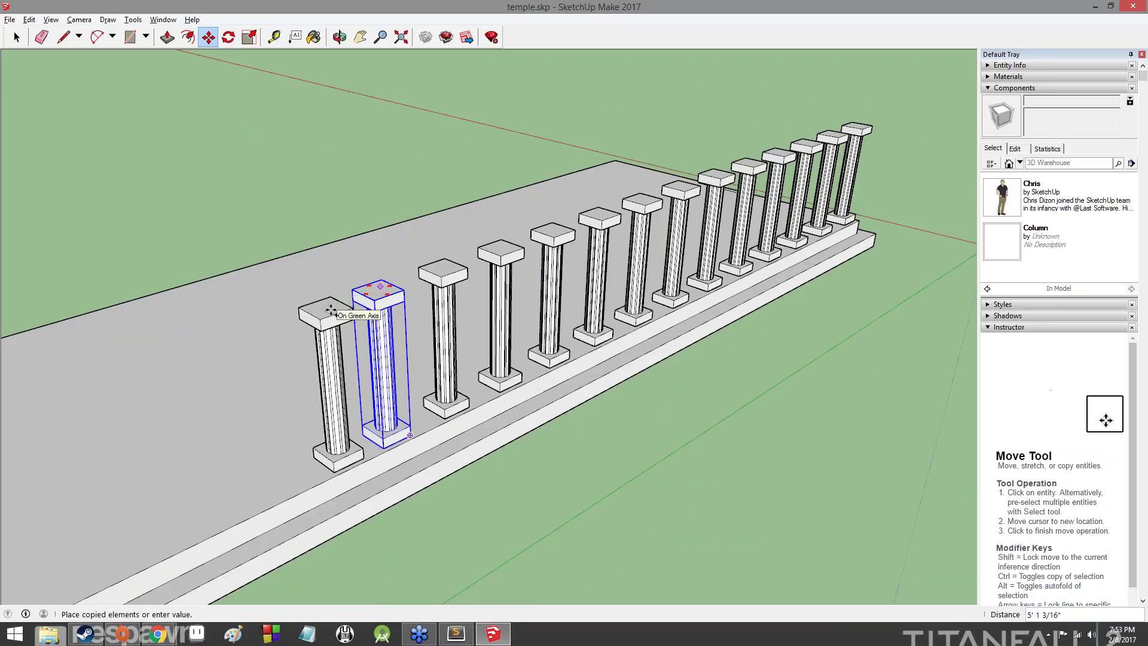
pyautogui.click(331, 310)
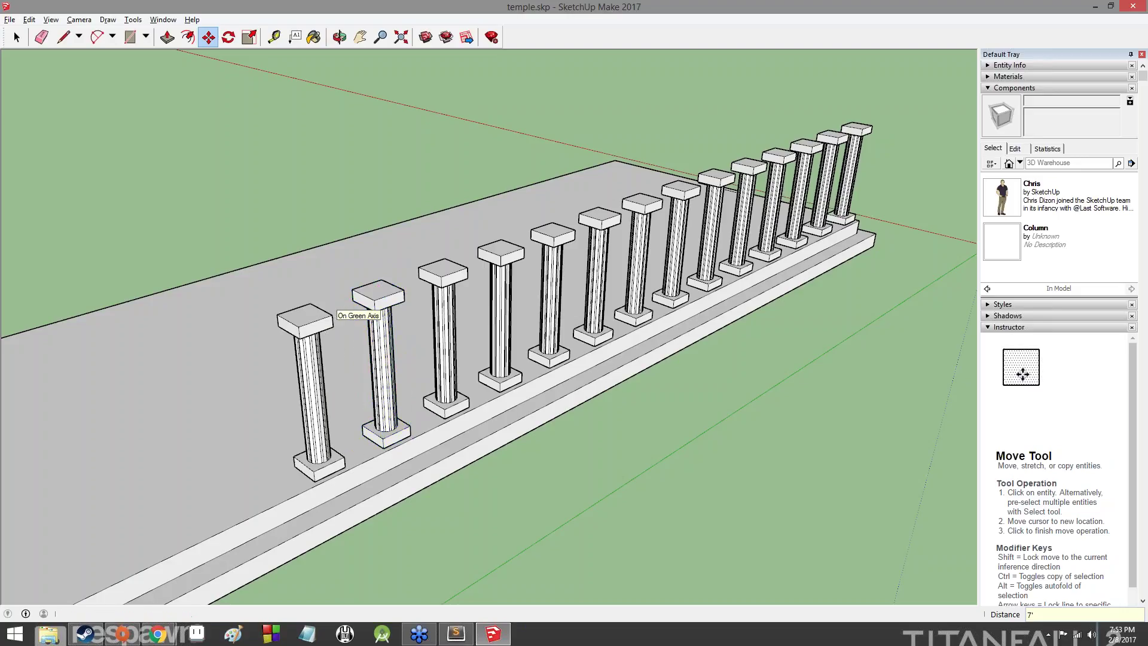
pyautogui.click(307, 316)
pyautogui.press('ctrl')
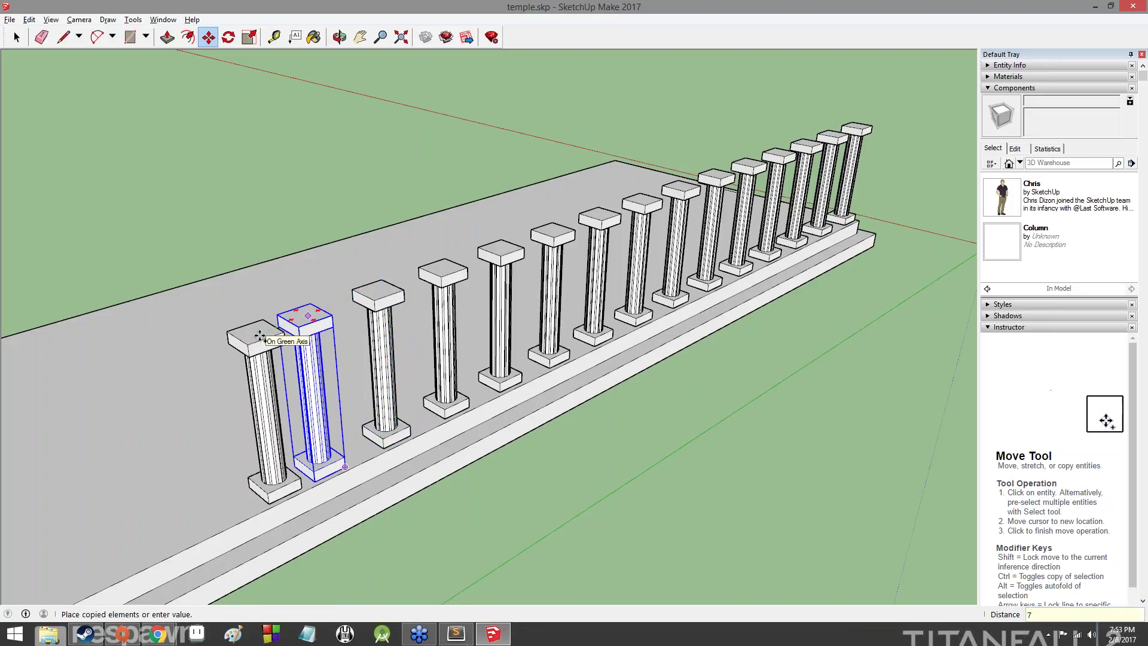
pyautogui.write('7')
pyautogui.press('Return')
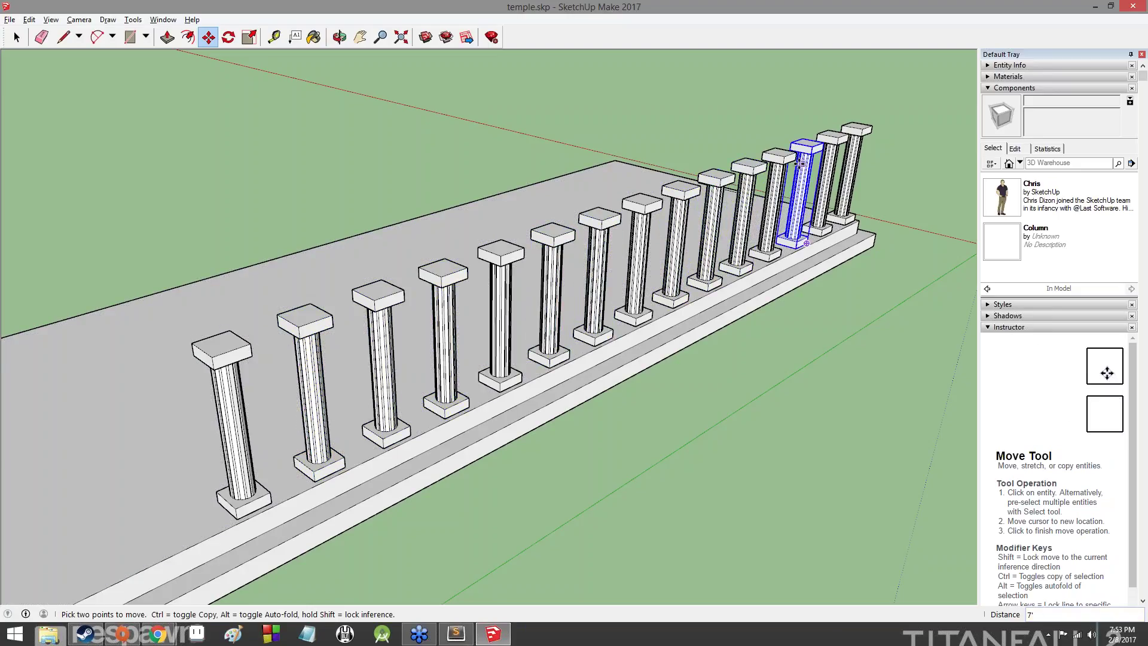
pyautogui.moveTo(859, 161); pyautogui.dragTo(307, 364, button='middle')
pyautogui.moveTo(213, 328); pyautogui.dragTo(635, 288, button='middle')
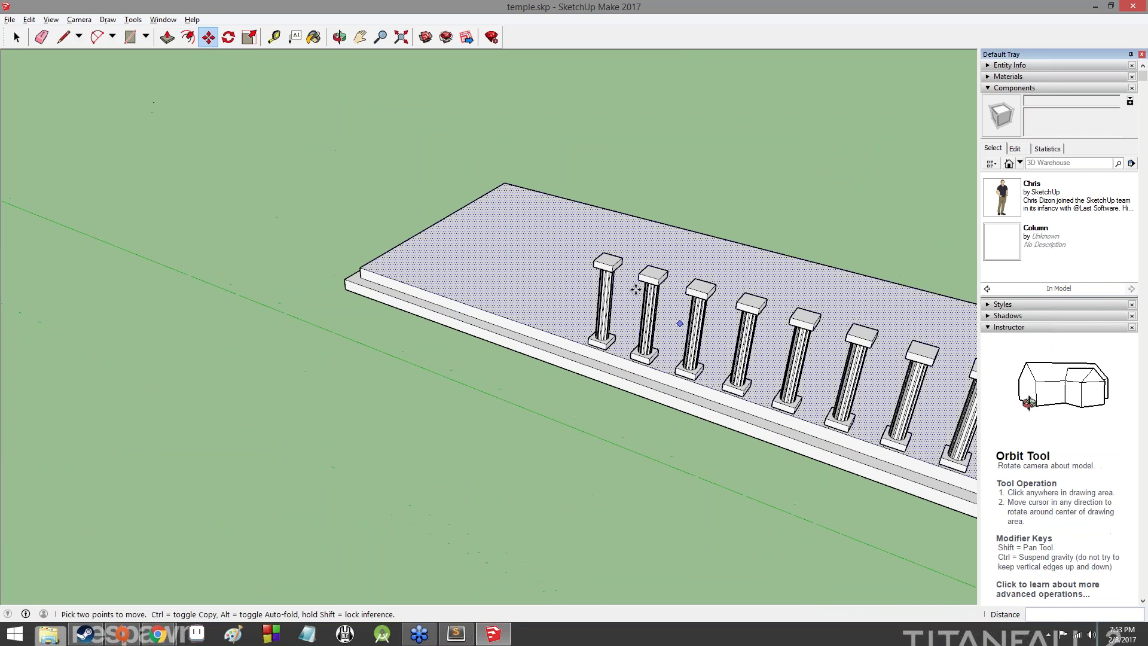
pyautogui.click(608, 261)
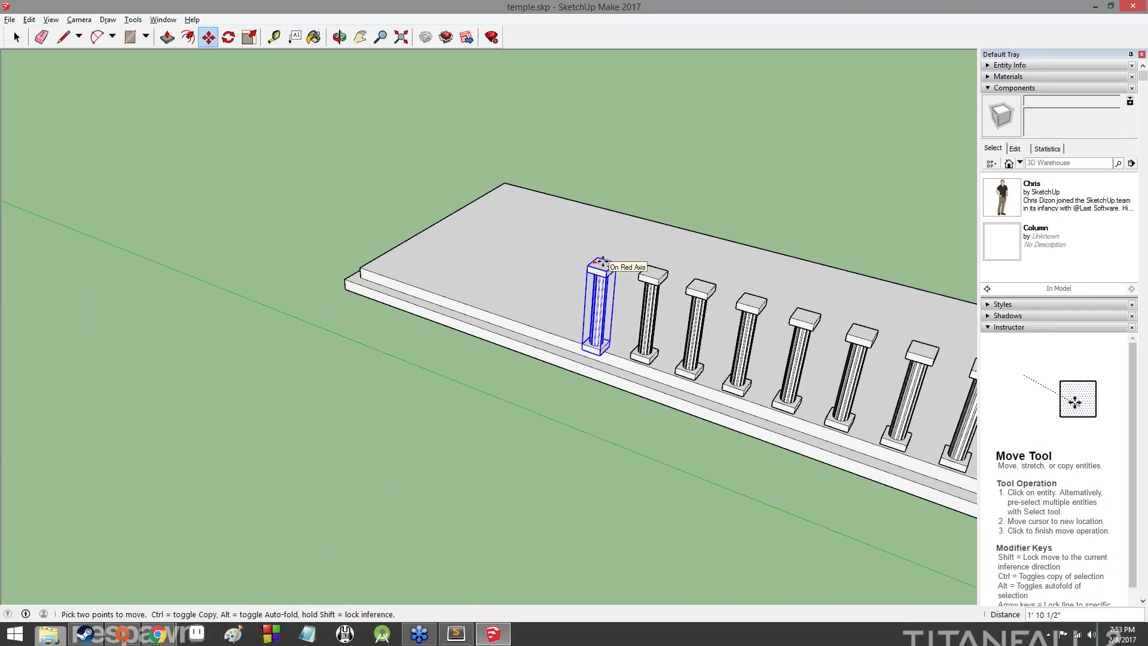
pyautogui.press('ctrl')
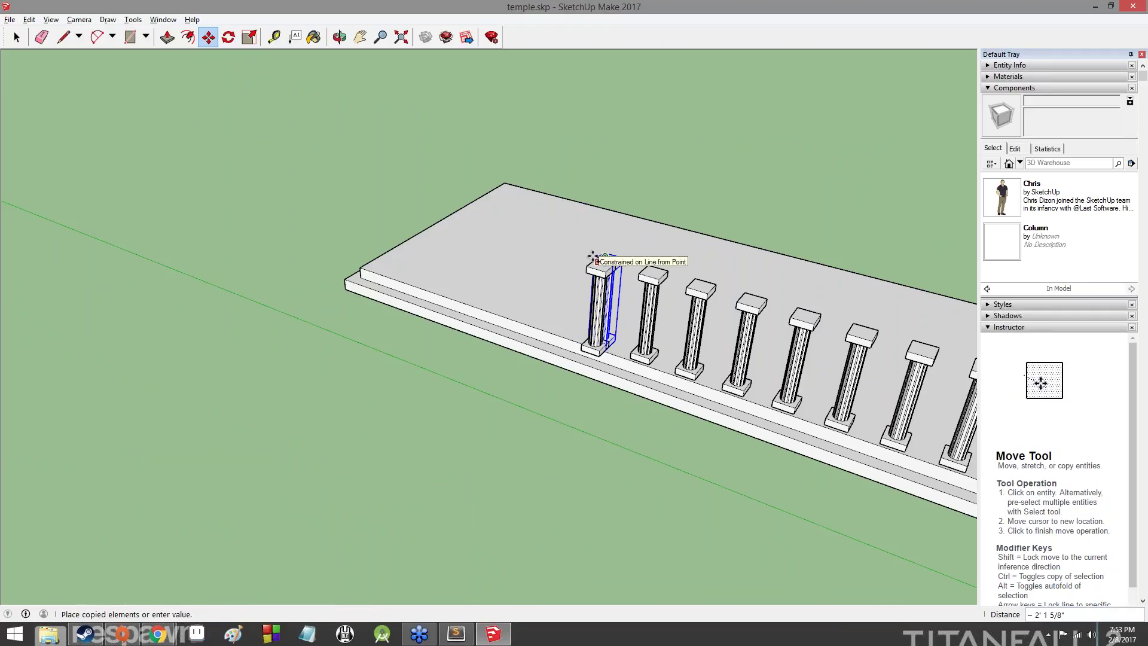
pyautogui.press('Escape')
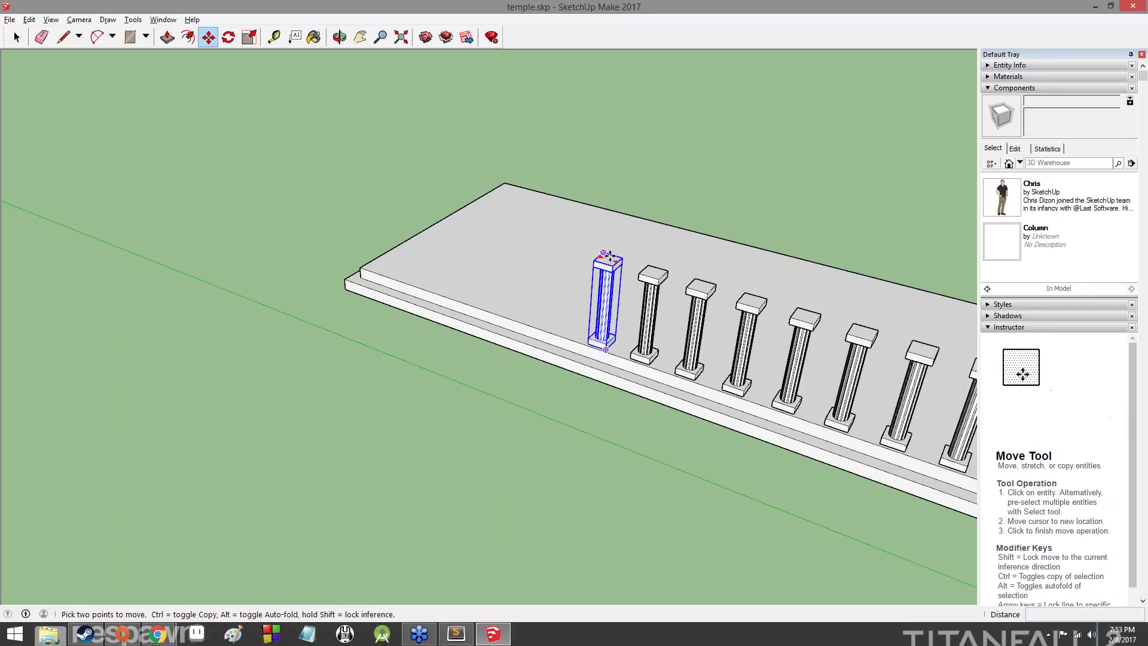
# Step: Add the sixteenth and seventeenth columns along the platform's long edge, copying the current end column 7' each time
pyautogui.scroll(2, 607, 258)
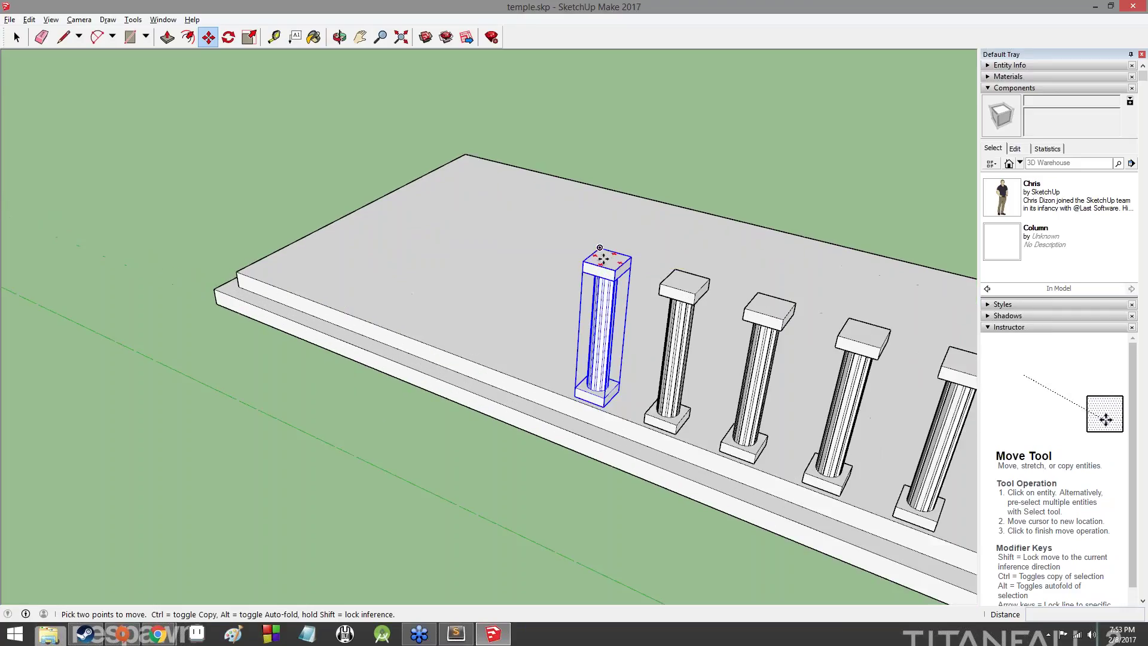
pyautogui.click(600, 247)
pyautogui.press('ctrl')
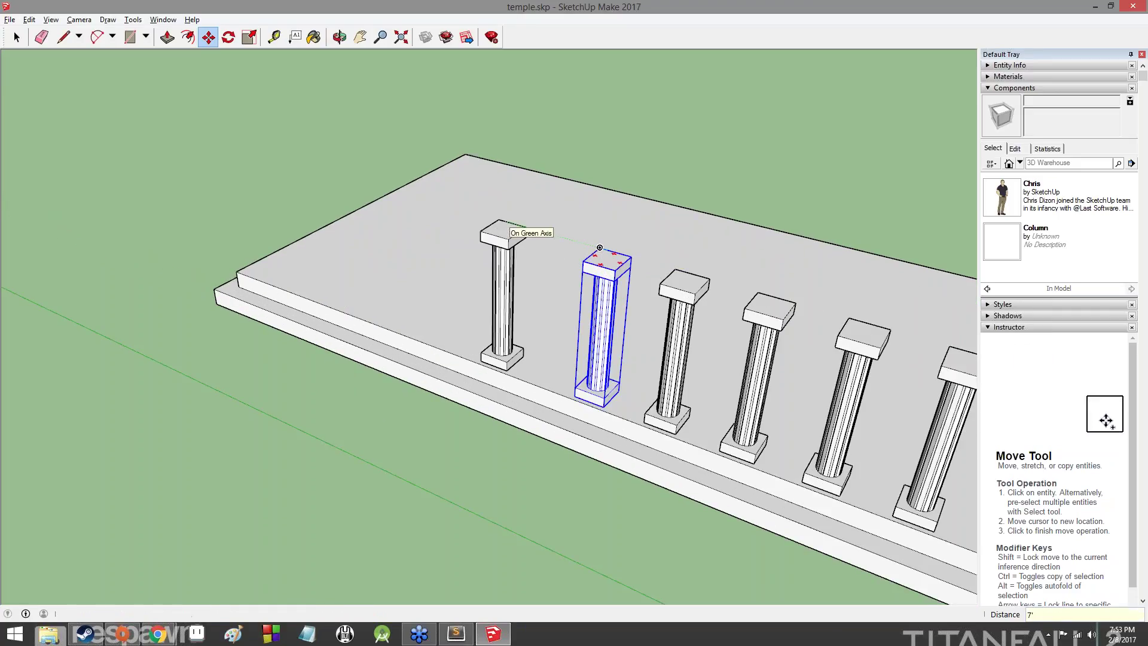
pyautogui.press('Return')
pyautogui.click(535, 240)
pyautogui.press('ctrl')
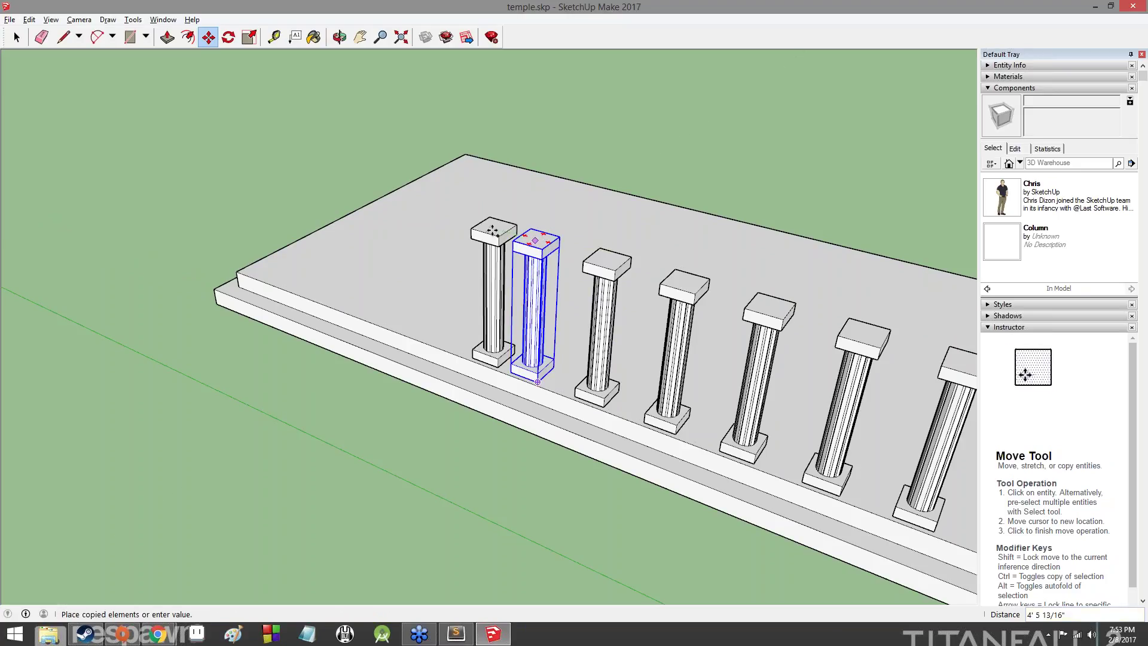
pyautogui.write("7'")
pyautogui.press('Return')
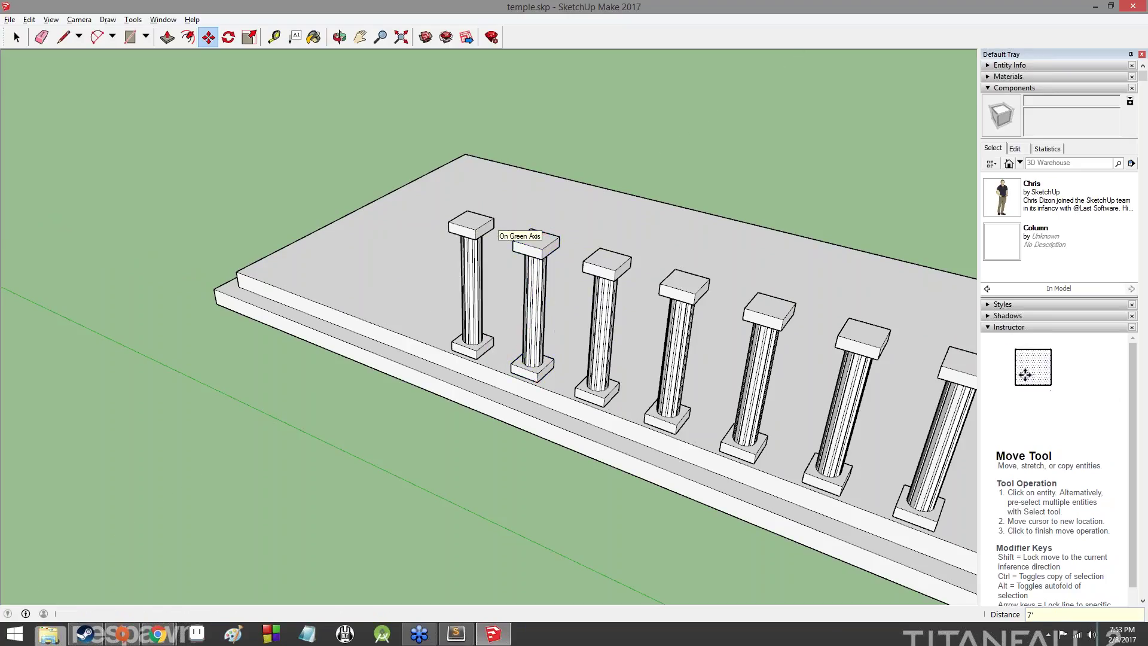
# Step: Extend the row with the eighteenth and nineteenth columns, each copied 7' from the current end column along the long edge
pyautogui.click(471, 220)
pyautogui.press('ctrl')
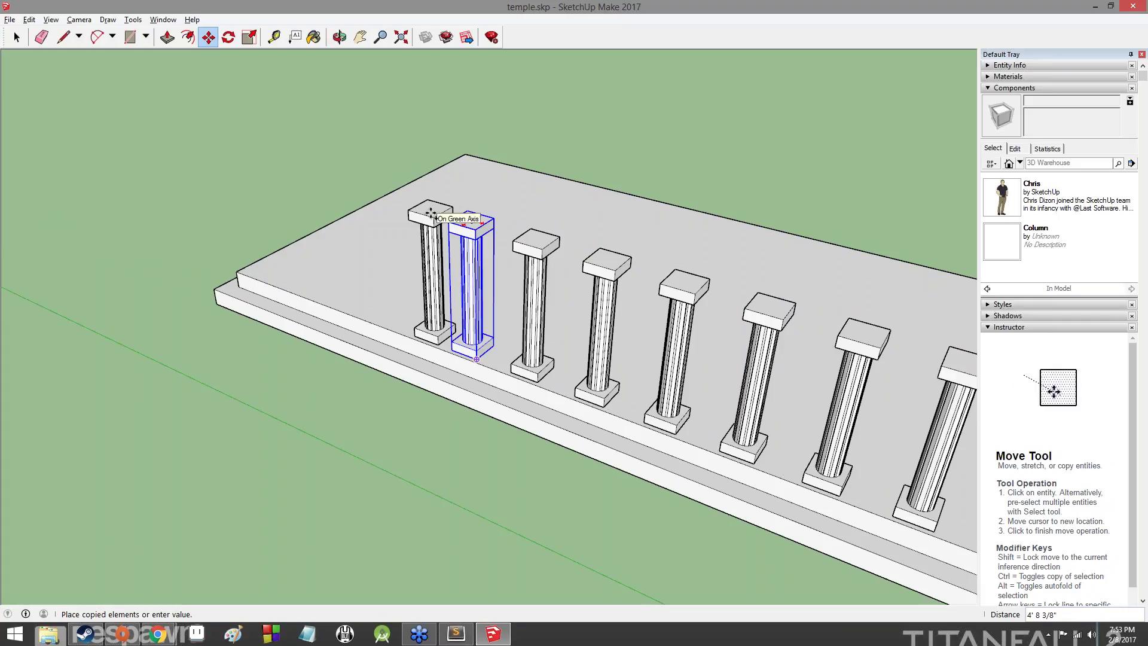
pyautogui.write("7'")
pyautogui.press('Return')
pyautogui.click(412, 202)
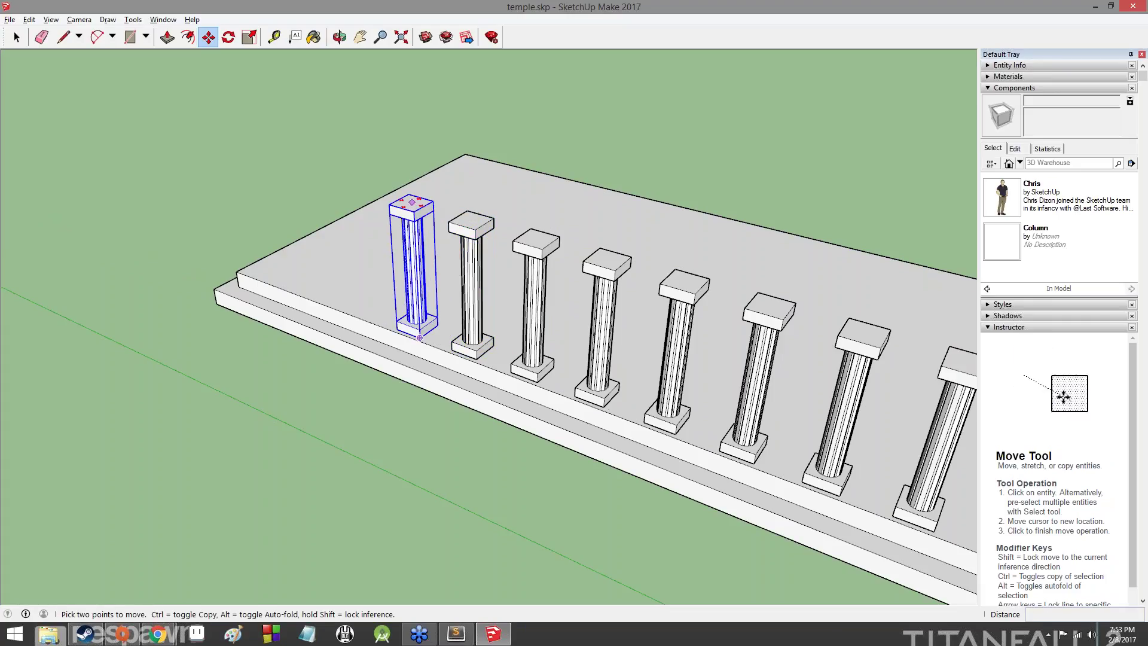
pyautogui.press('ctrl')
pyautogui.write('7')
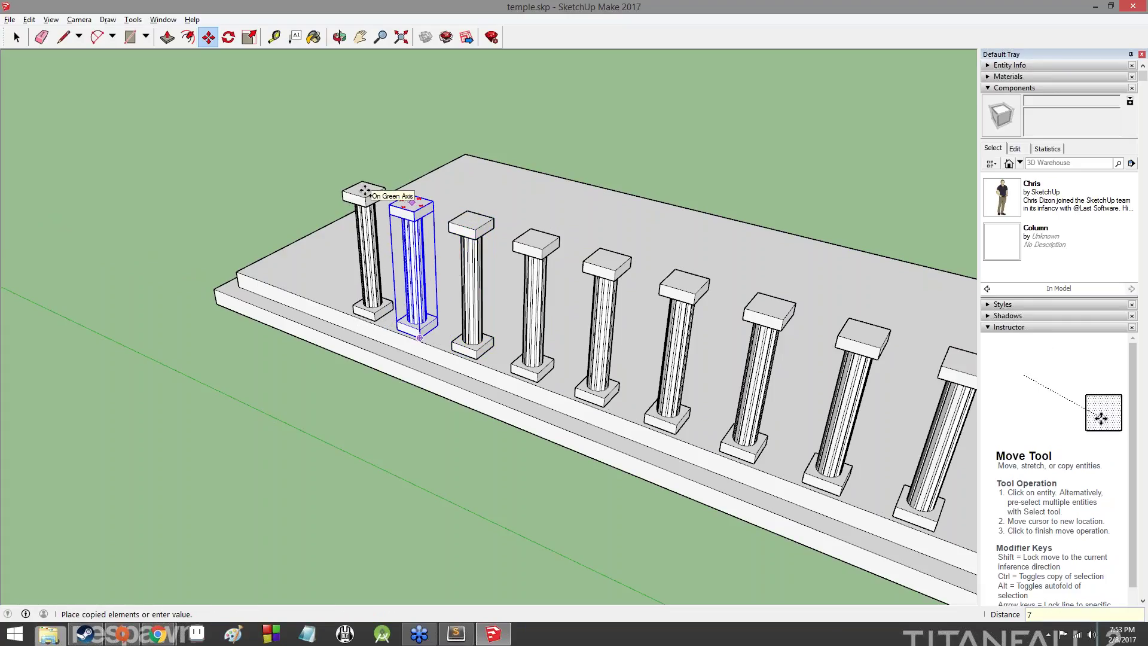
pyautogui.write("'")
pyautogui.press('Return')
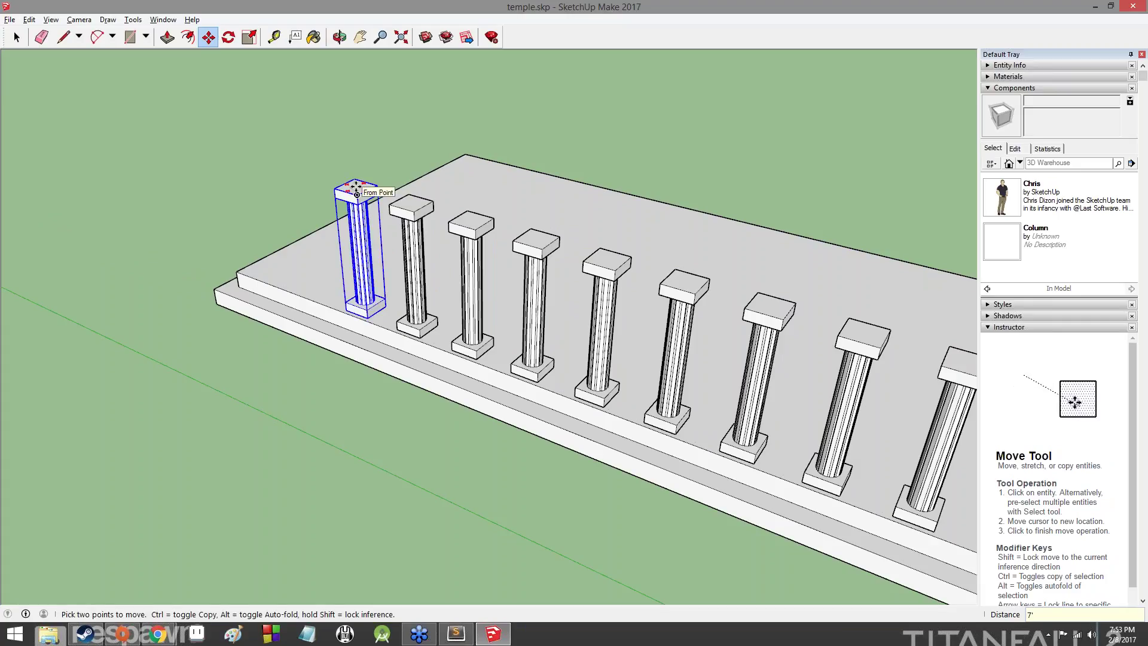
# Step: Place the twentieth and twenty-first columns toward the platform's far corner, copying the end column 7' each time
pyautogui.scroll(3, 311, 171)
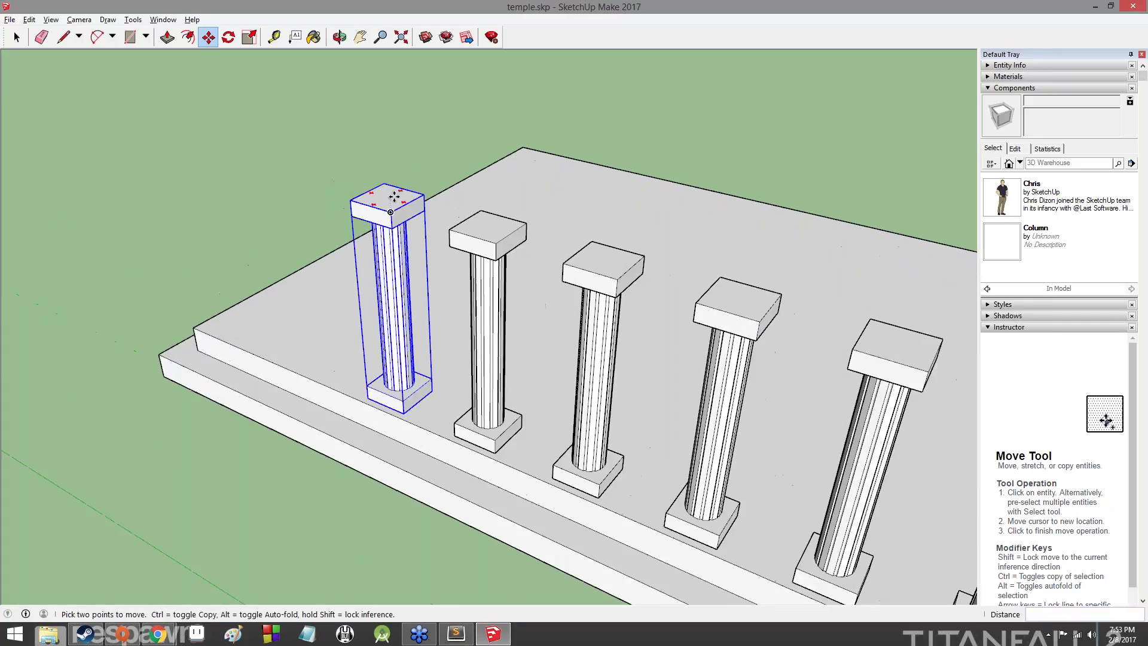
pyautogui.keyDown('ctrl'); pyautogui.click(390, 212); pyautogui.keyUp('ctrl')
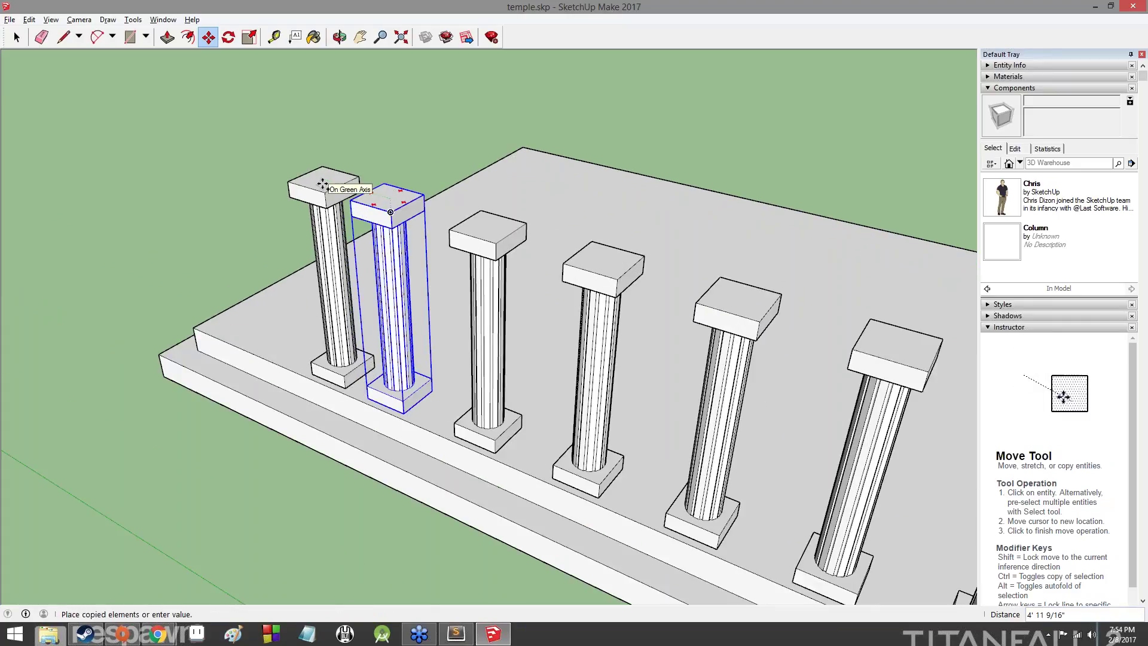
pyautogui.press('Return')
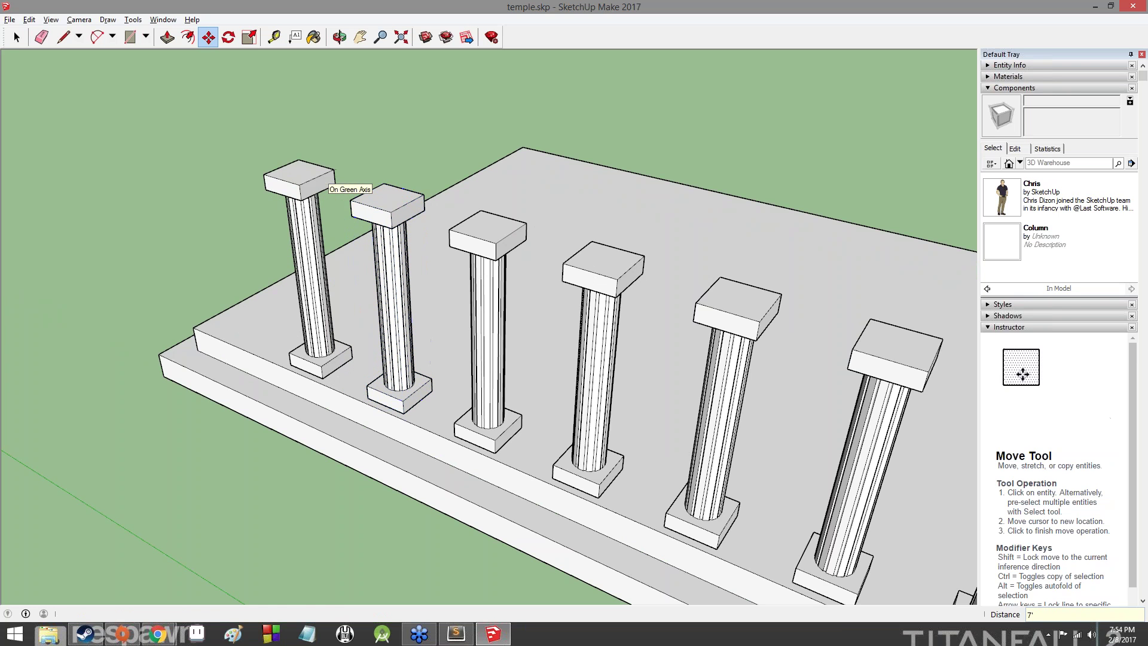
pyautogui.moveTo(172, 197); pyautogui.dragTo(299, 256, button='middle')
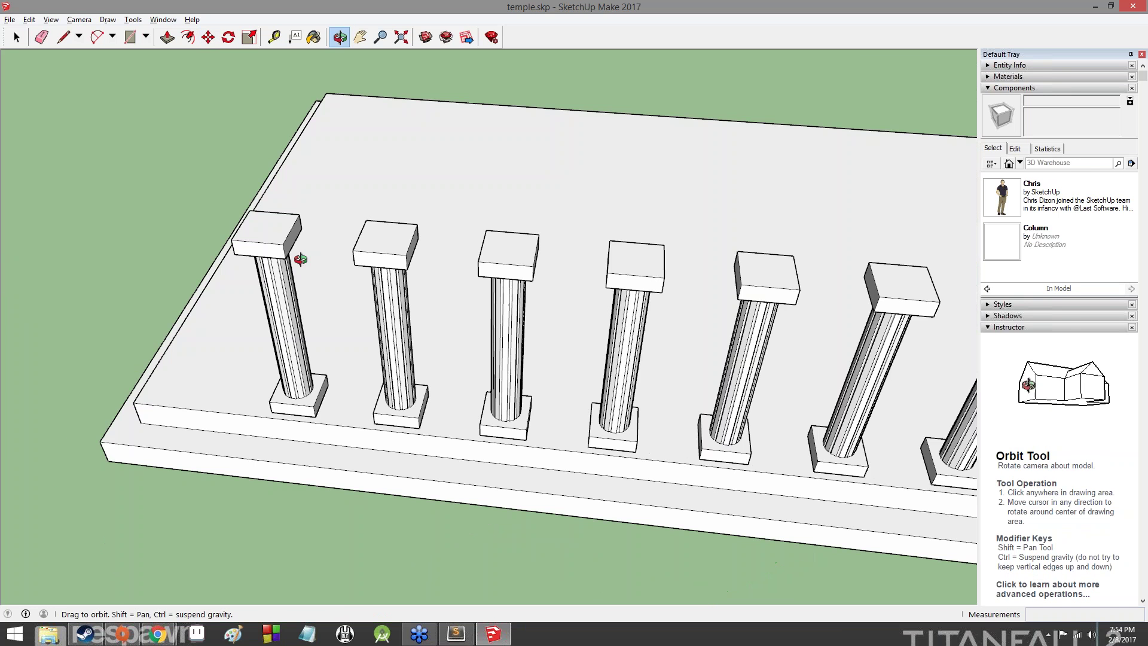
pyautogui.keyDown('ctrl'); pyautogui.click(265, 221); pyautogui.keyUp('ctrl')
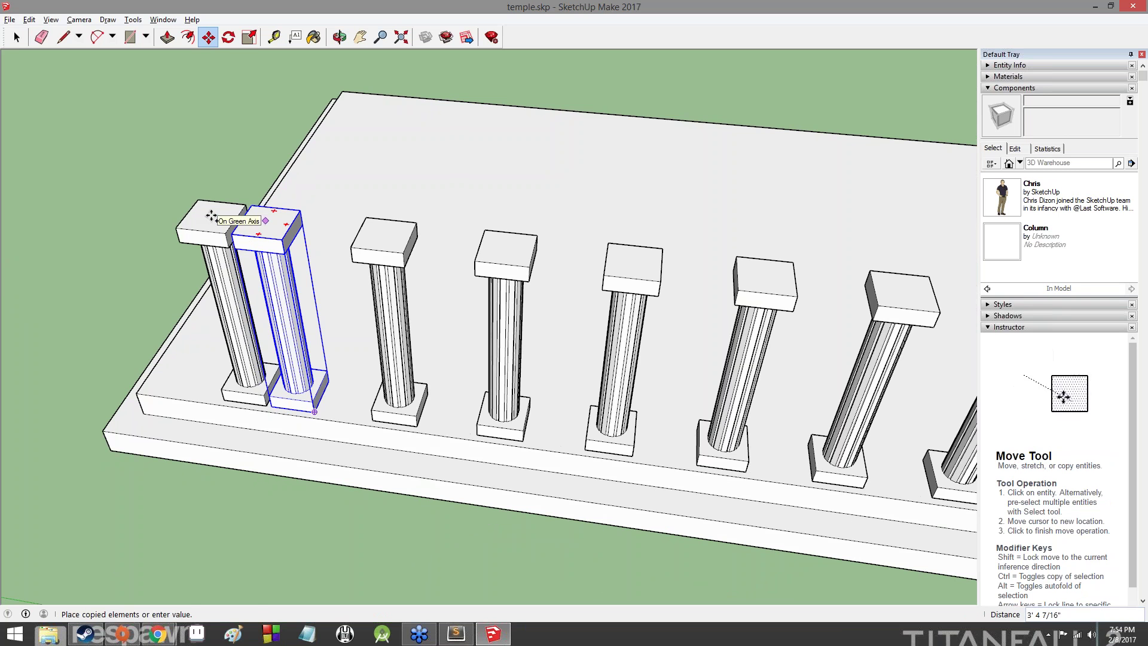
pyautogui.write("7'")
pyautogui.press('Return')
# Step: Examine the column row's spacing and fit along the platform's long edge from the opposite side and from the stair end
pyautogui.moveTo(217, 246); pyautogui.dragTo(771, 152, button='middle')
pyautogui.scroll(-4, 771, 152)
pyautogui.moveTo(311, 206); pyautogui.dragTo(561, 163, button='middle')
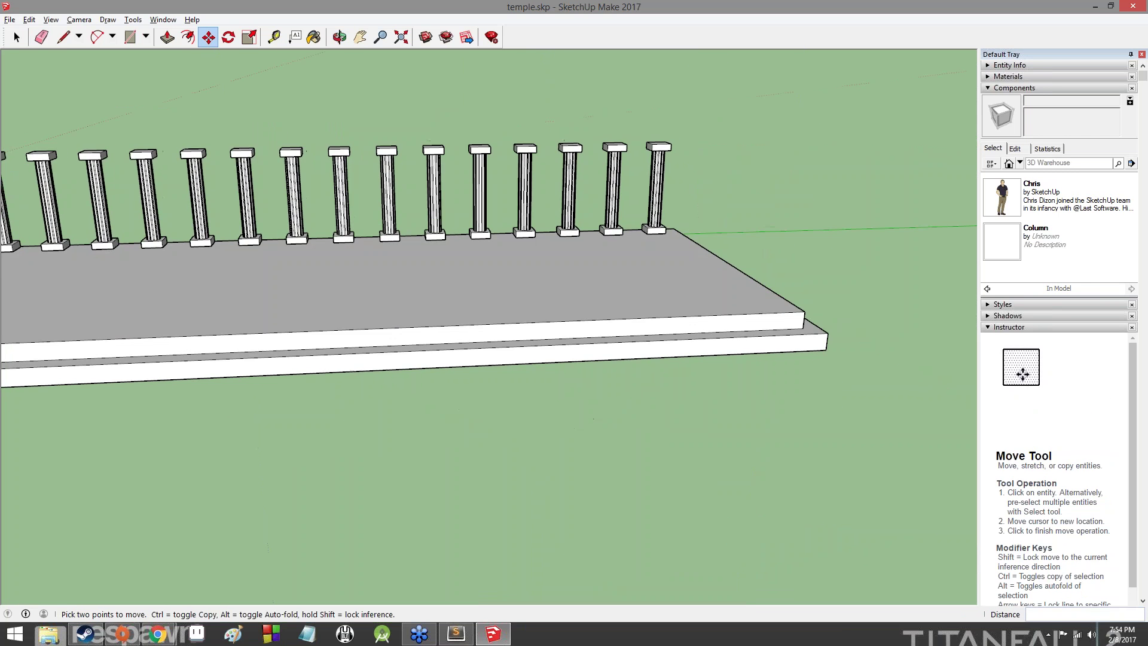
pyautogui.scroll(-4, 559, 163)
pyautogui.moveTo(492, 174); pyautogui.dragTo(445, 250, button='middle')
pyautogui.press('m')
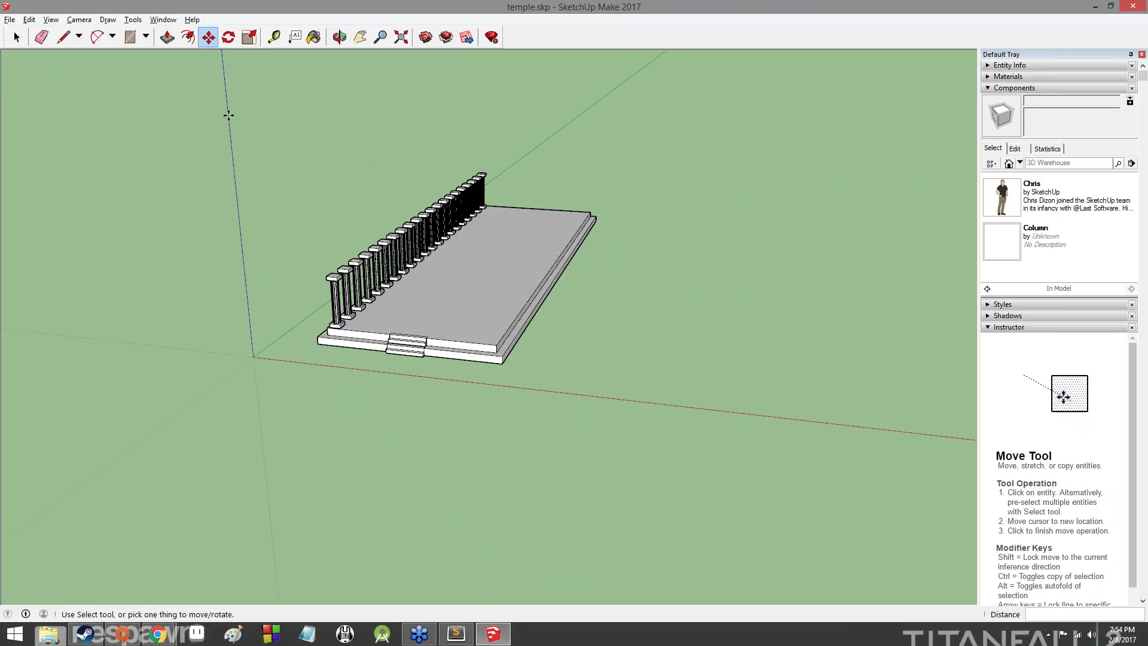
pyautogui.press('space')
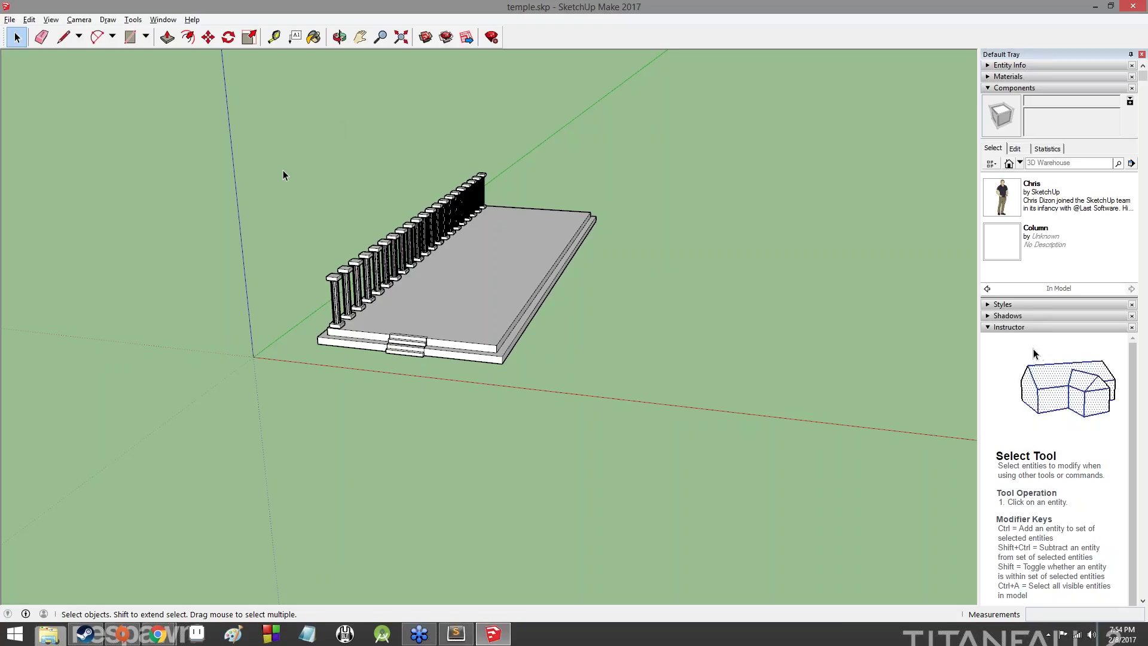
pyautogui.moveTo(281, 177); pyautogui.dragTo(730, 177, button='middle')
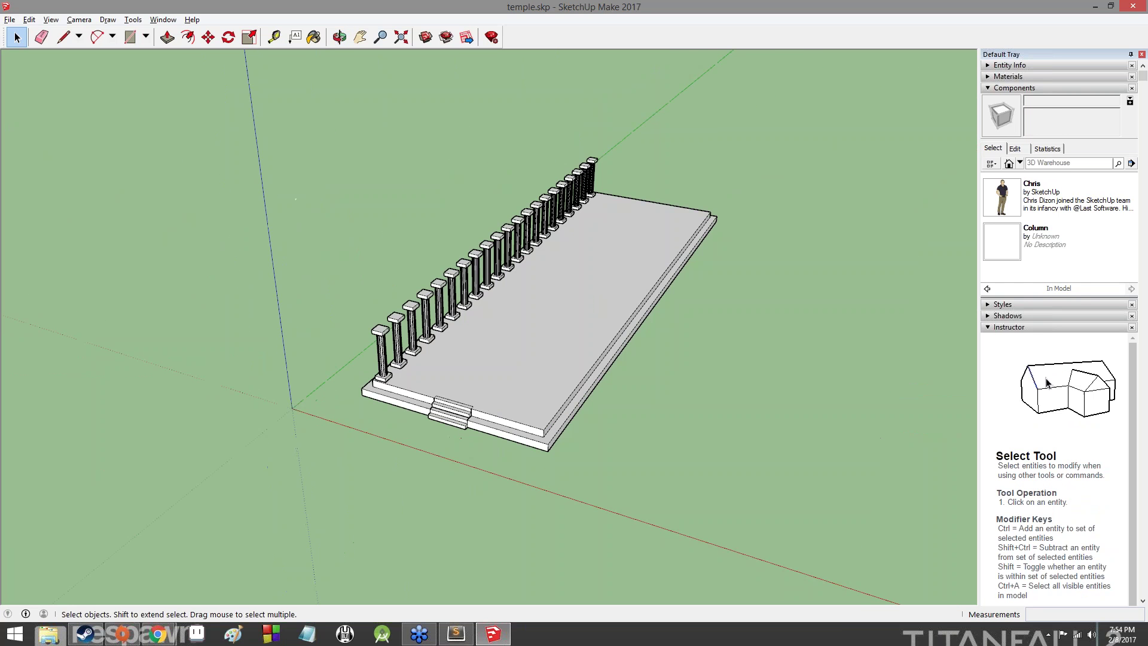